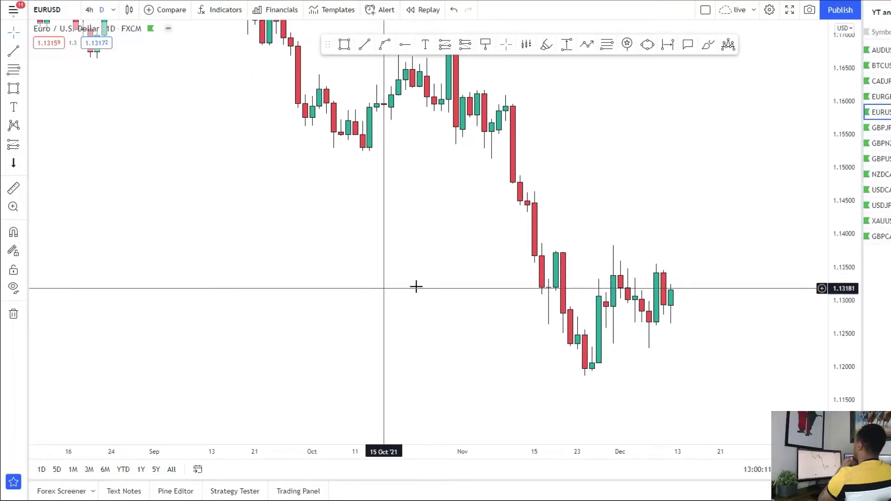
Box the late-November to mid-December EURUSD range (about 1.1265–1.1350) and nudge its left edge right
{"action": "scroll", "coordinate": [762, 366], "scroll_direction": "up", "scroll_amount": 2}
{"action": "scroll", "coordinate": [731, 355], "scroll_direction": "up", "scroll_amount": 1}
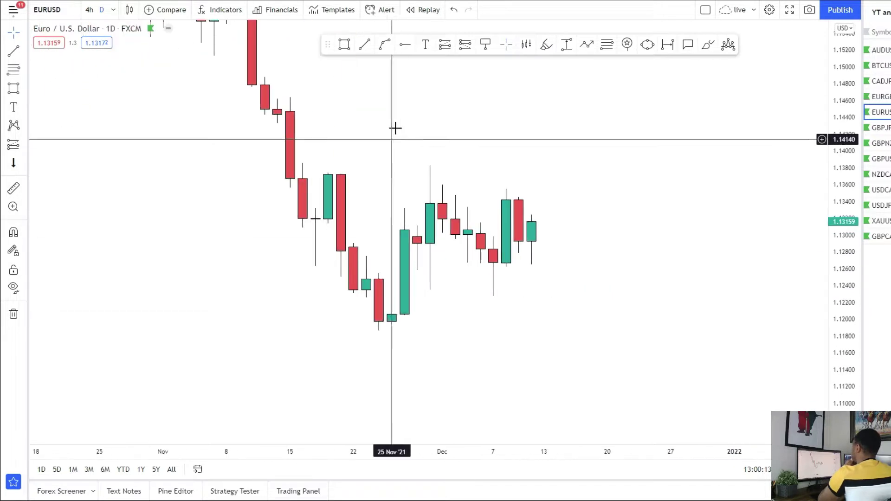
{"action": "left_click_drag", "start_coordinate": [379, 192], "coordinate": [569, 266]}
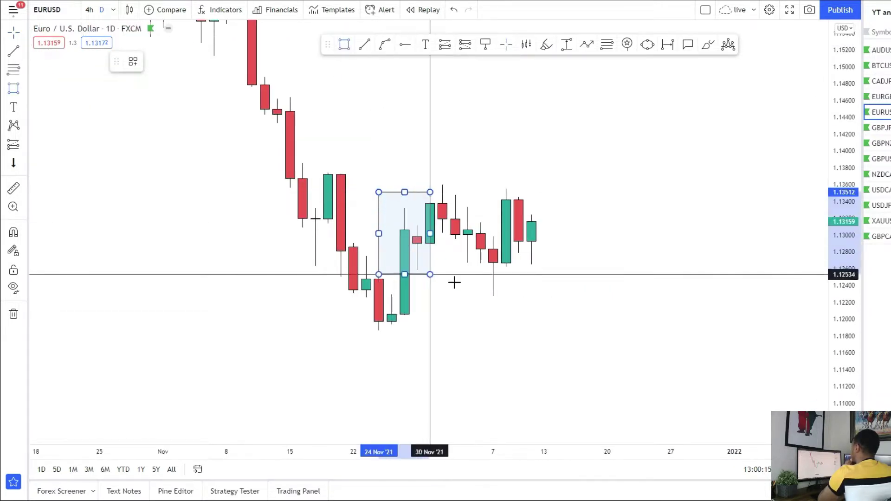
{"action": "scroll", "coordinate": [466, 314], "scroll_direction": "down", "scroll_amount": 2}
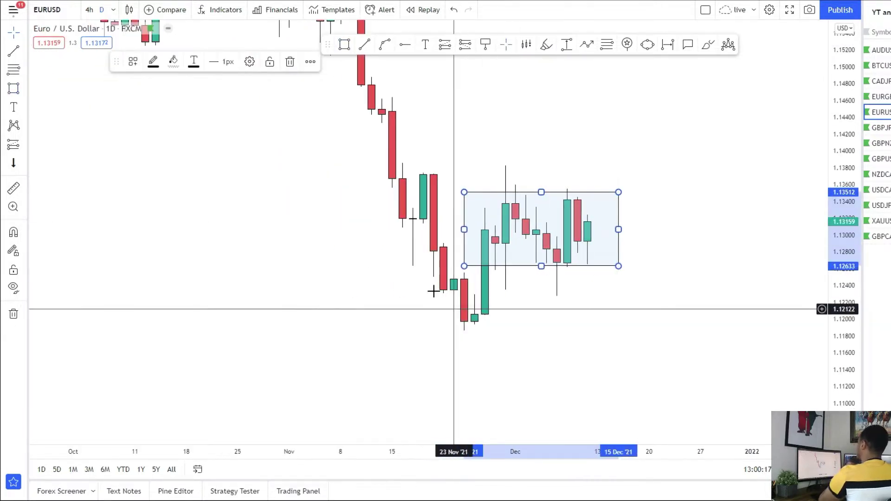
{"action": "left_click_drag", "start_coordinate": [464, 229], "coordinate": [474, 230]}
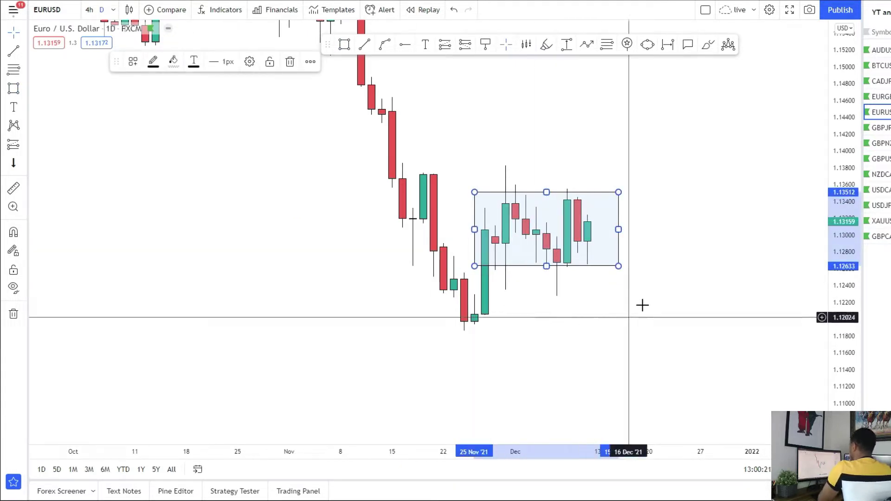
{"action": "left_click_drag", "start_coordinate": [635, 314], "coordinate": [689, 235]}
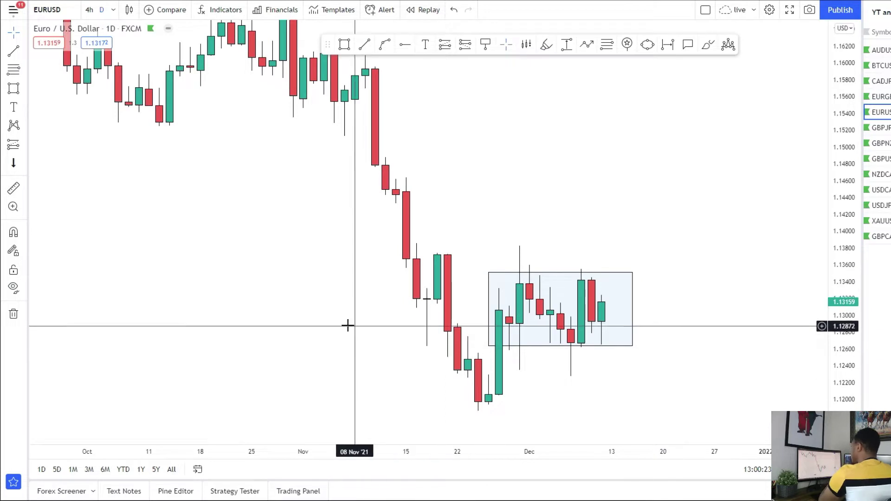
{"action": "left_click_drag", "start_coordinate": [336, 328], "coordinate": [254, 252]}
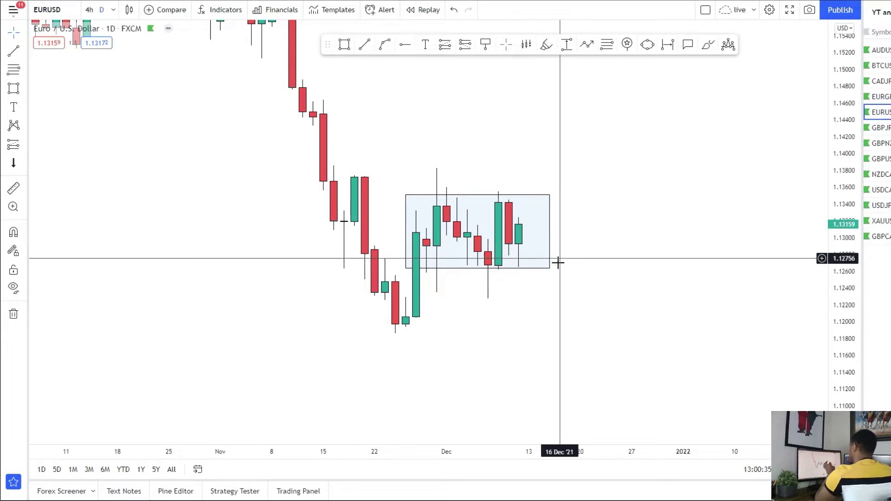
{"action": "left_click_drag", "start_coordinate": [589, 205], "coordinate": [575, 248]}
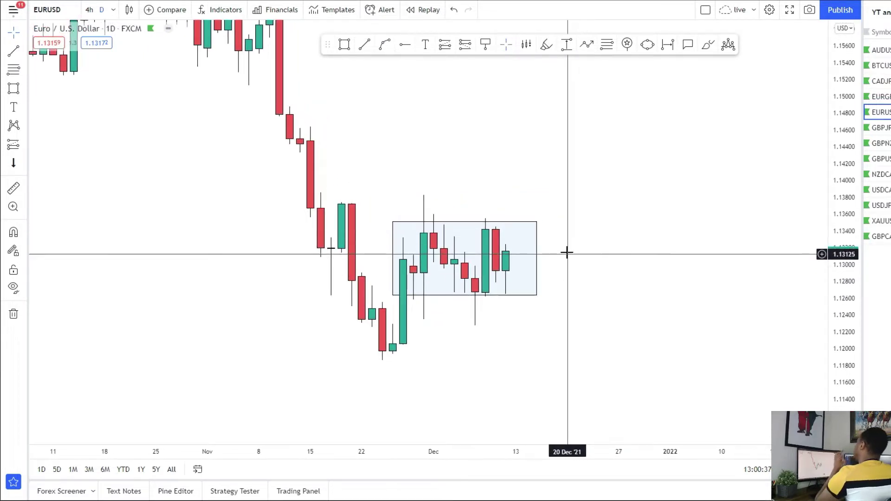
{"action": "left_click_drag", "start_coordinate": [573, 175], "coordinate": [552, 273]}
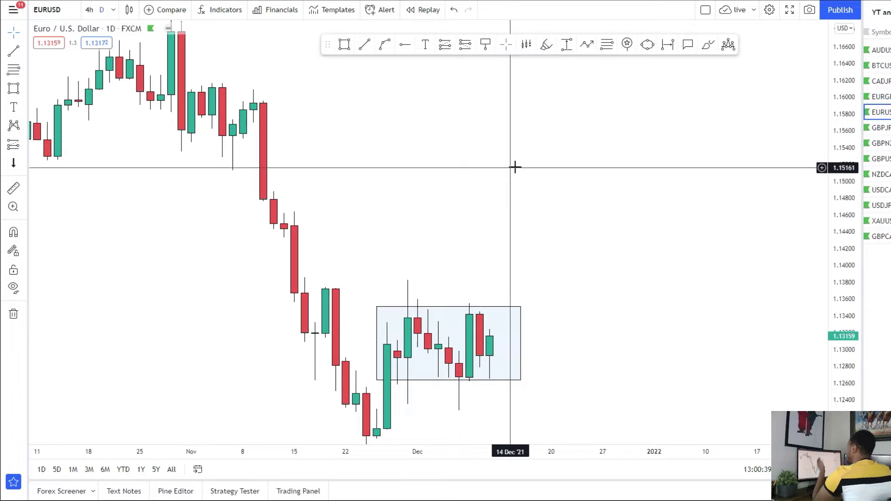
{"action": "scroll", "coordinate": [514, 176], "scroll_direction": "down", "scroll_amount": 2}
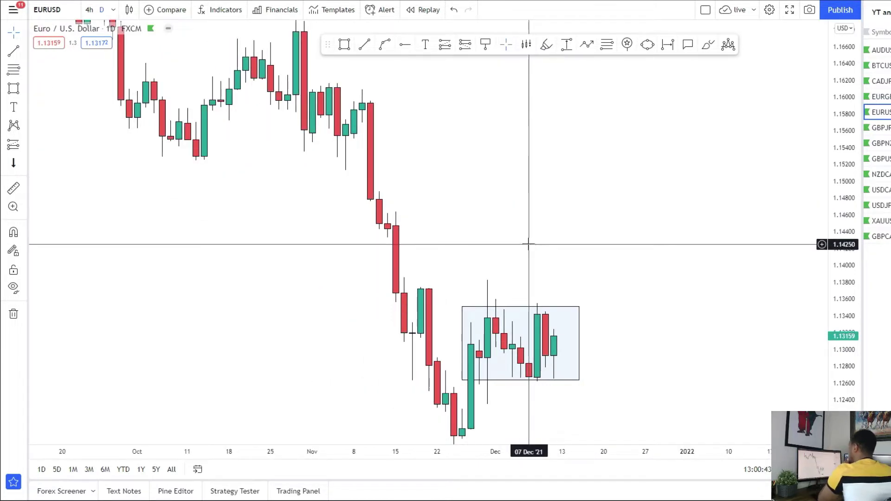
{"action": "left_click_drag", "start_coordinate": [533, 255], "coordinate": [539, 181]}
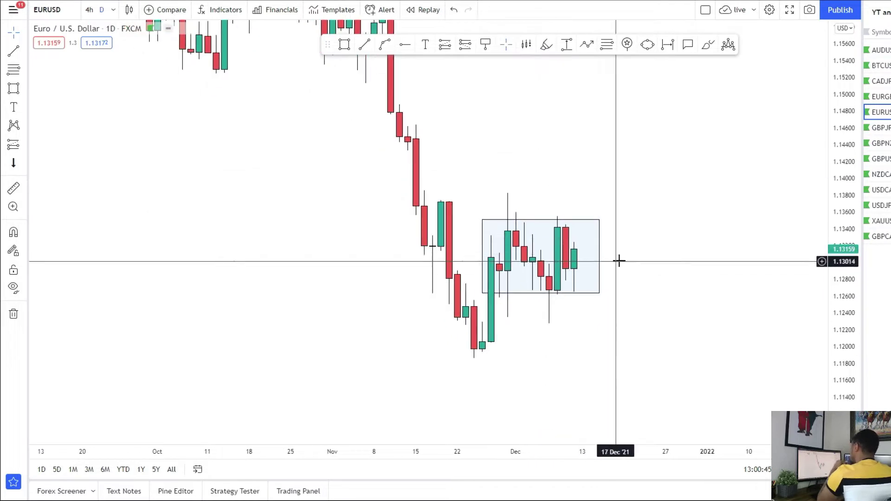
{"action": "left_click_drag", "start_coordinate": [619, 258], "coordinate": [622, 302]}
{"action": "scroll", "coordinate": [512, 148], "scroll_direction": "up", "scroll_amount": 2}
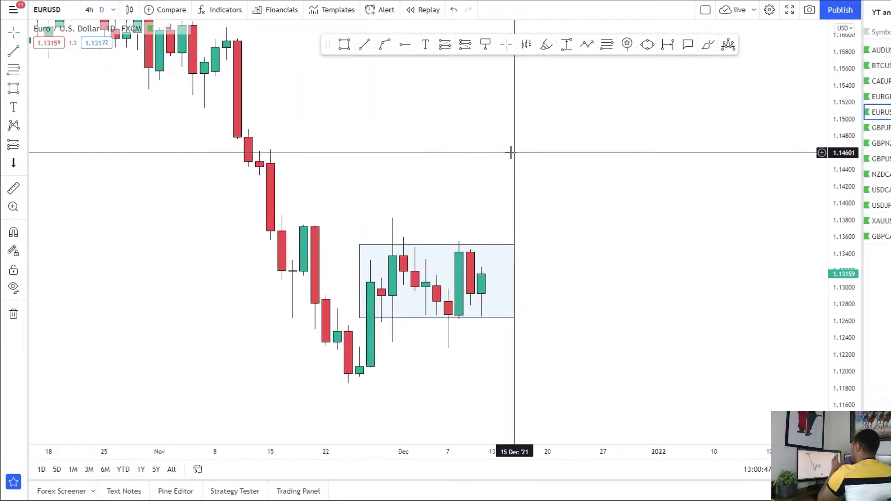
{"action": "scroll", "coordinate": [510, 152], "scroll_direction": "down", "scroll_amount": 1}
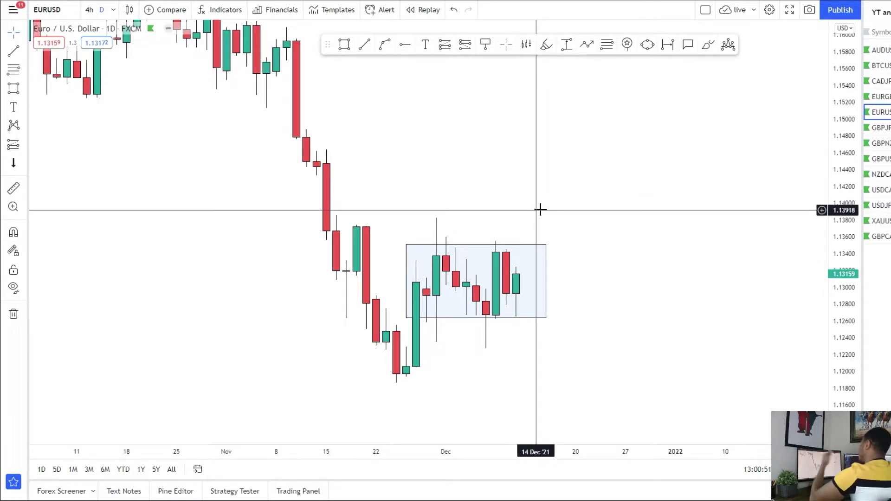
{"action": "left_click_drag", "start_coordinate": [592, 234], "coordinate": [598, 201]}
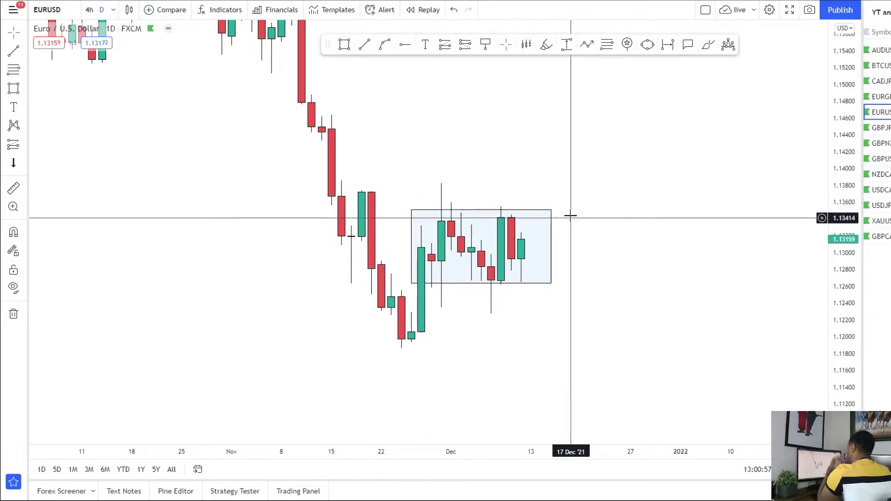
{"action": "left_click_drag", "start_coordinate": [585, 241], "coordinate": [582, 255]}
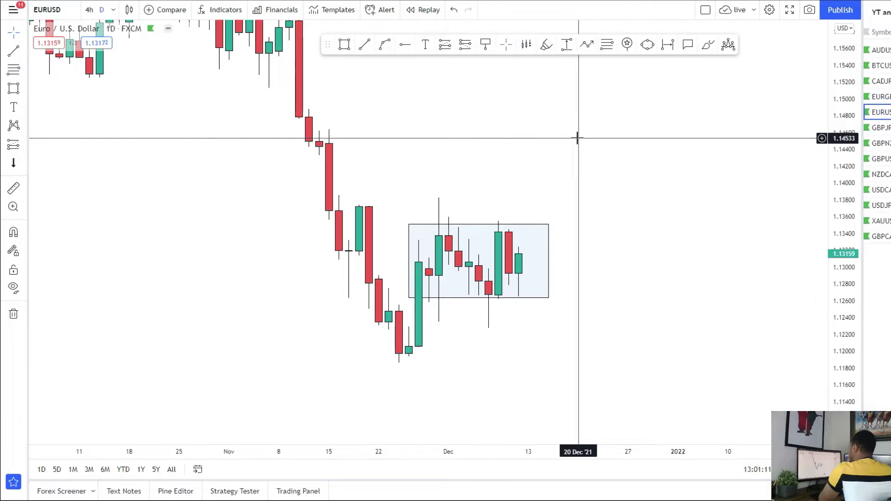
{"action": "scroll", "coordinate": [593, 214], "scroll_direction": "up", "scroll_amount": 2}
{"action": "scroll", "coordinate": [599, 260], "scroll_direction": "down", "scroll_amount": 4}
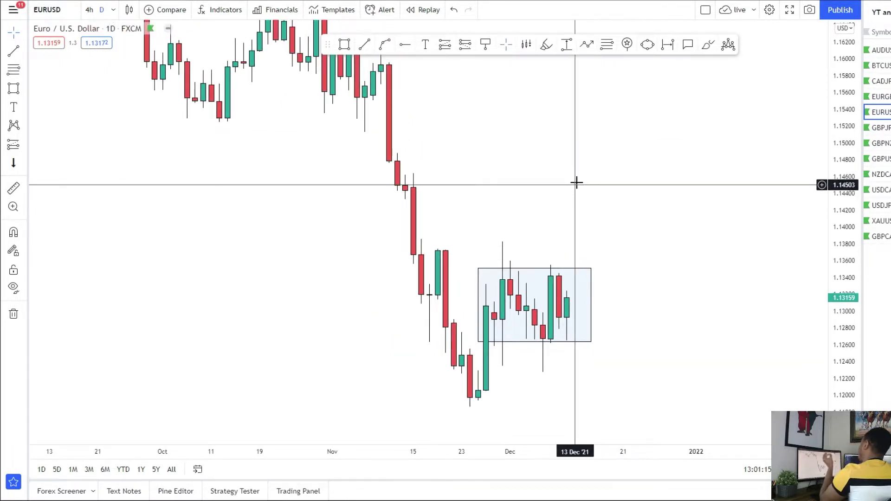
{"action": "left_click_drag", "start_coordinate": [580, 185], "coordinate": [561, 151]}
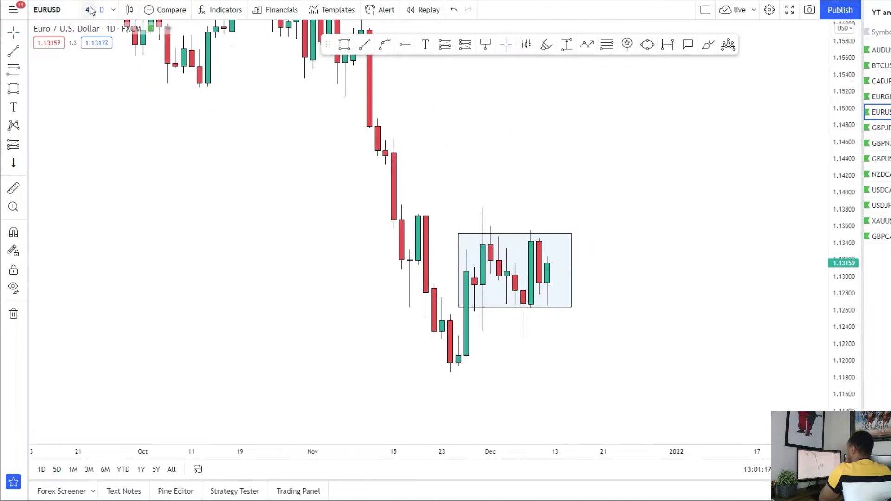
Switch EURUSD to the 4-hour chart and centre the range box
{"action": "left_click", "coordinate": [90, 11]}
{"action": "scroll", "coordinate": [382, 340], "scroll_direction": "down", "scroll_amount": 3}
{"action": "scroll", "coordinate": [402, 338], "scroll_direction": "up", "scroll_amount": 2}
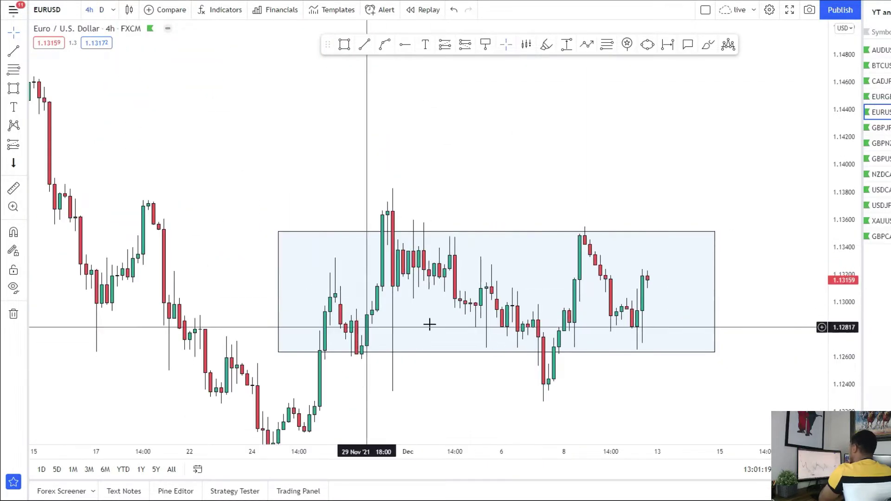
{"action": "left_click_drag", "start_coordinate": [633, 375], "coordinate": [514, 282]}
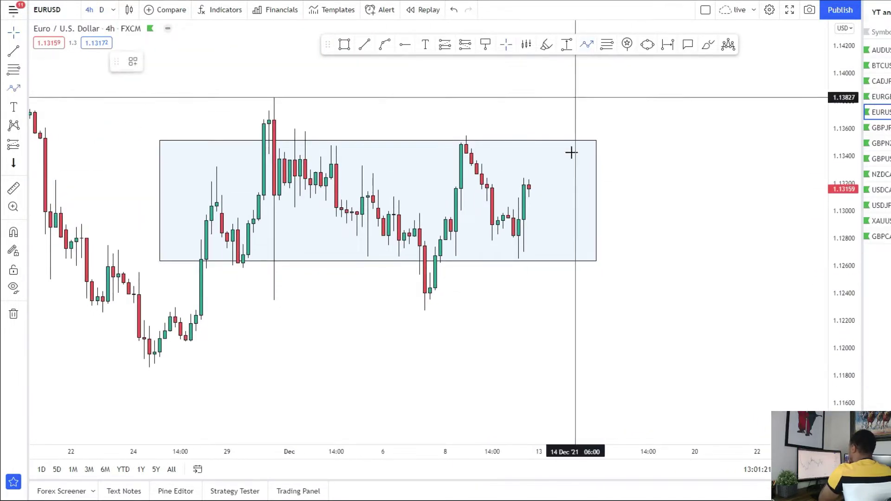
Draw a path from the latest candle to the box bottom and up to 1.1400; start a trendline at the November low
{"action": "left_click", "coordinate": [529, 185]}
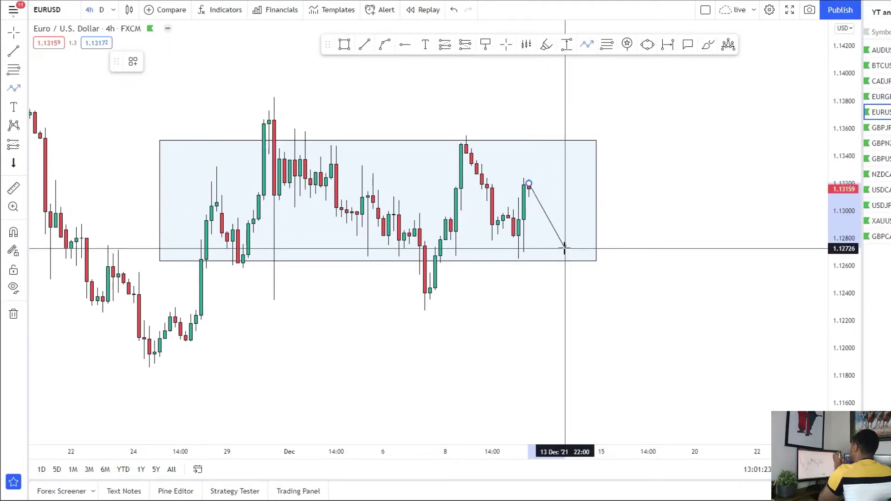
{"action": "left_click", "coordinate": [565, 245]}
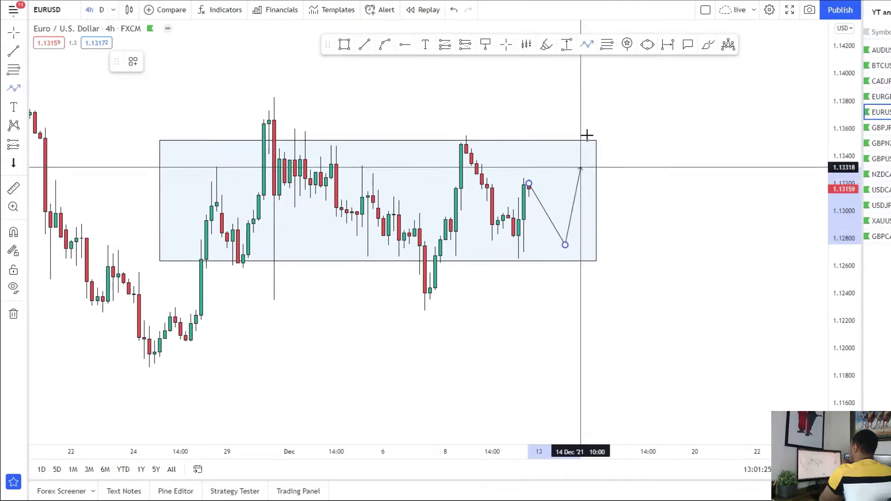
{"action": "double_click", "coordinate": [607, 68]}
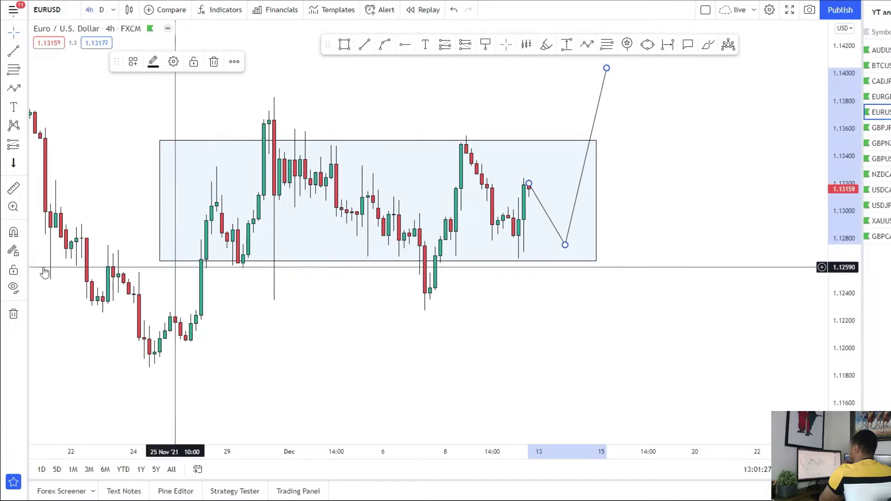
{"action": "left_click", "coordinate": [144, 368]}
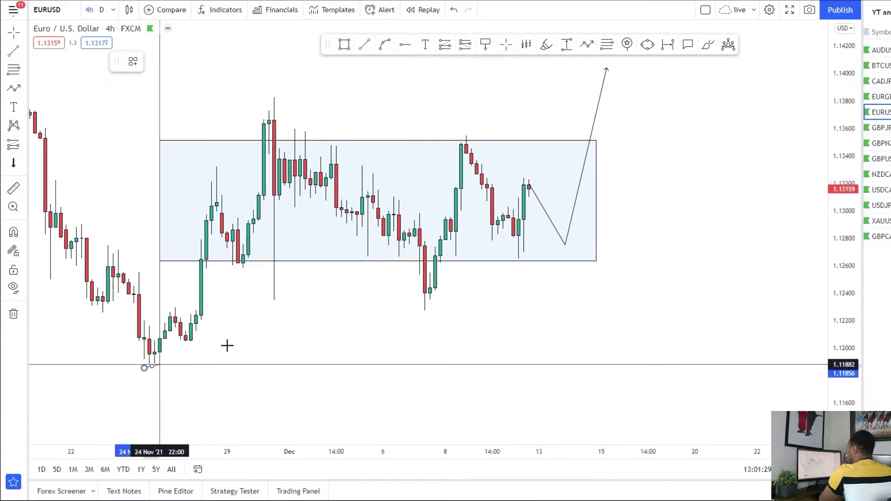
{"action": "left_click", "coordinate": [675, 229]}
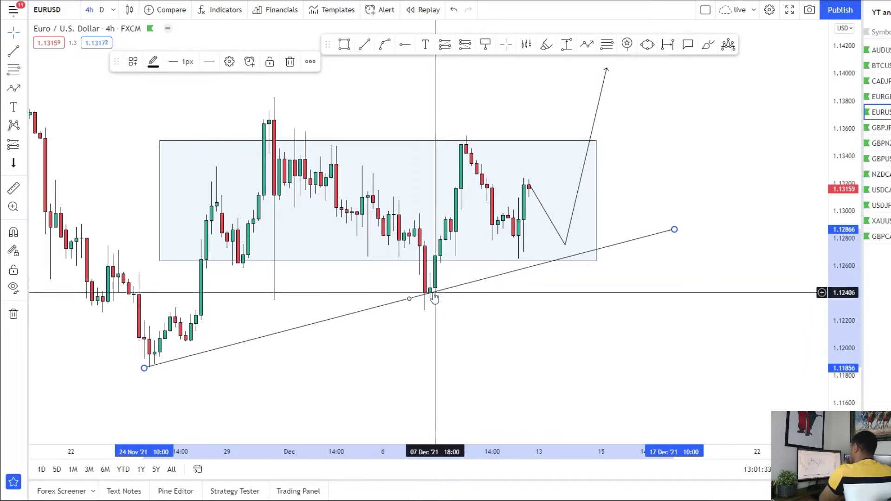
Recentre the chart on the drawings and place a long position entering near 1.1277
{"action": "scroll", "coordinate": [547, 302], "scroll_direction": "down", "scroll_amount": 1}
{"action": "left_click_drag", "start_coordinate": [547, 302], "coordinate": [515, 344]}
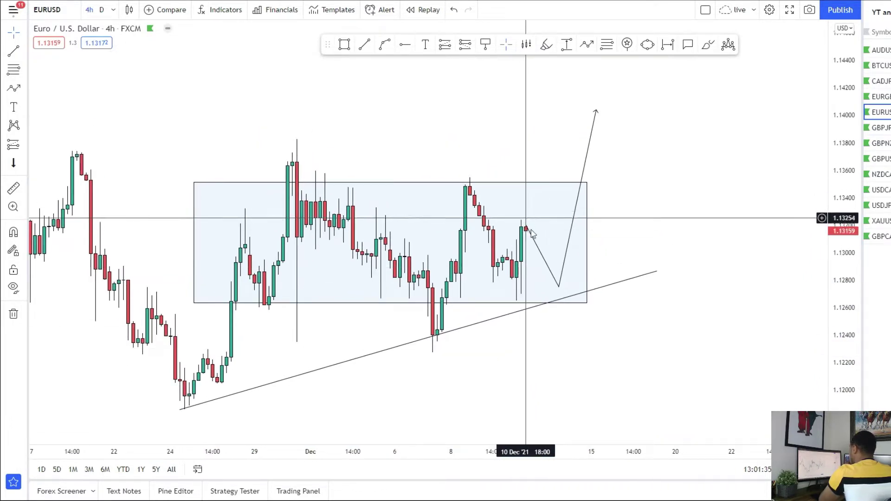
{"action": "left_click_drag", "start_coordinate": [490, 171], "coordinate": [507, 197]}
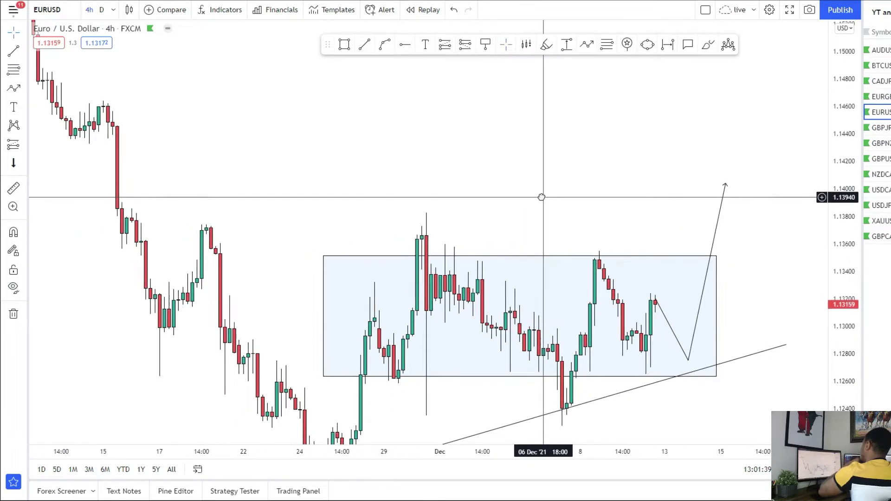
{"action": "left_click_drag", "start_coordinate": [507, 197], "coordinate": [521, 167]}
{"action": "left_click_drag", "start_coordinate": [637, 149], "coordinate": [539, 100]}
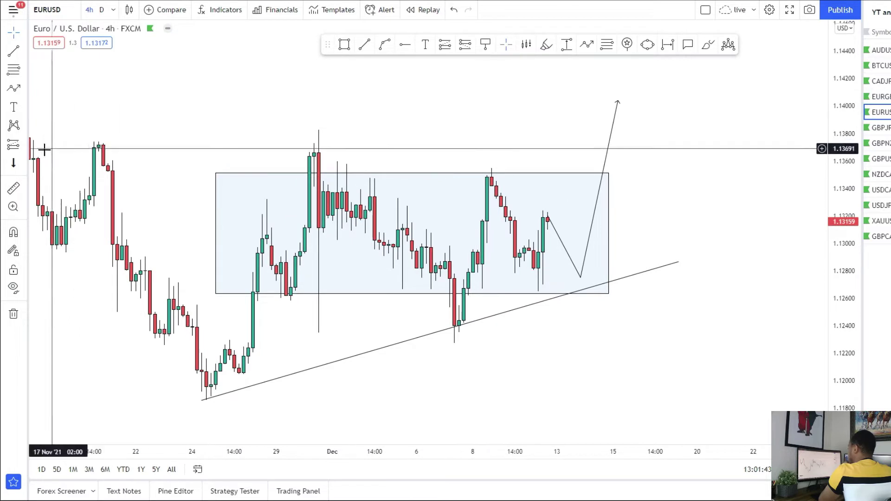
{"action": "mouse_move", "coordinate": [568, 276]}
{"action": "left_mouse_down"}
{"action": "mouse_move", "coordinate": [572, 335]}
{"action": "mouse_move", "coordinate": [567, 309]}
{"action": "left_mouse_up"}
Set the long position's stop near 1.1252 and start lifting its profit target
{"action": "left_click", "coordinate": [473, 404]}
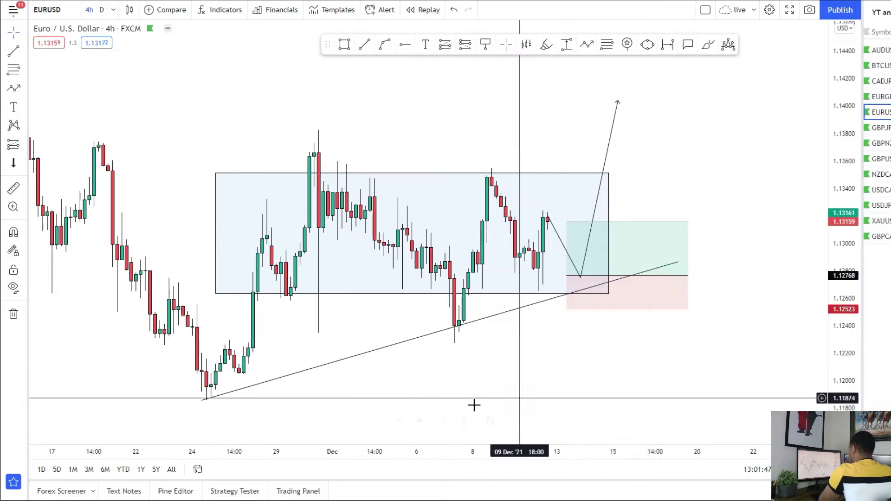
{"action": "left_click_drag", "start_coordinate": [543, 354], "coordinate": [522, 281]}
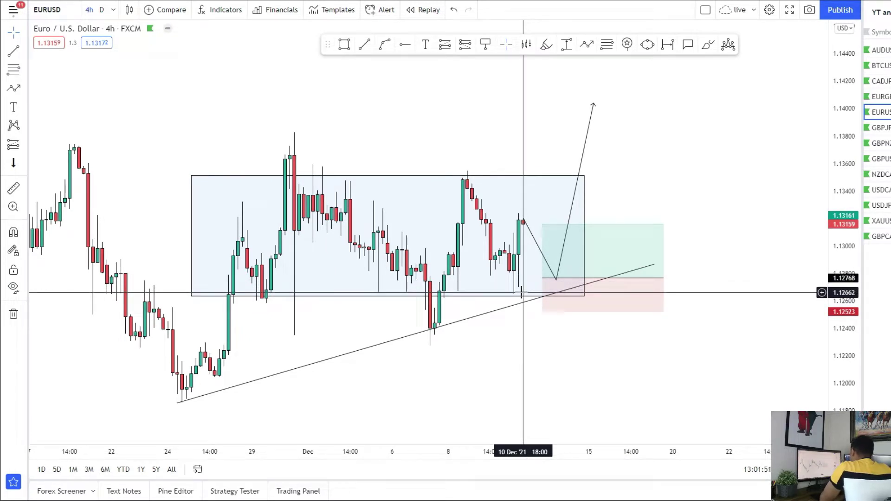
{"action": "left_click", "coordinate": [546, 235]}
{"action": "left_click_drag", "start_coordinate": [542, 224], "coordinate": [543, 175]}
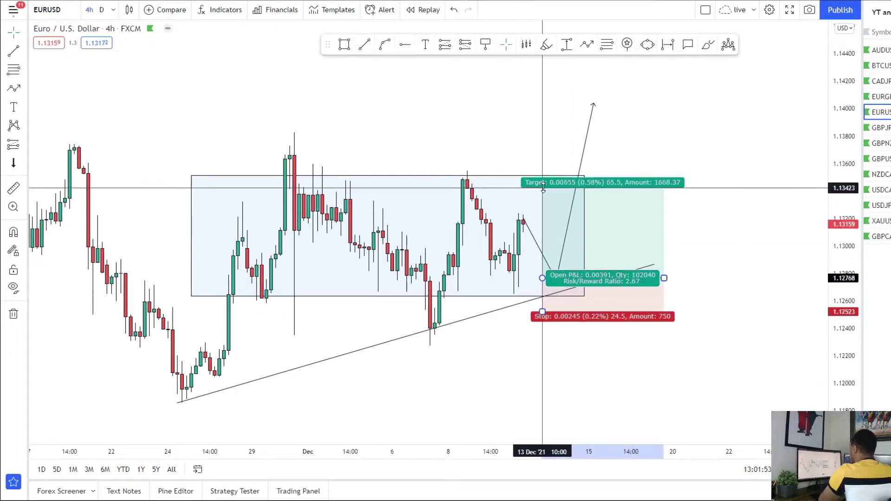
Raise the long target to about 1.144 and draw a thin zone along the 1.1436 highs
{"action": "scroll", "coordinate": [706, 386], "scroll_direction": "down", "scroll_amount": 2}
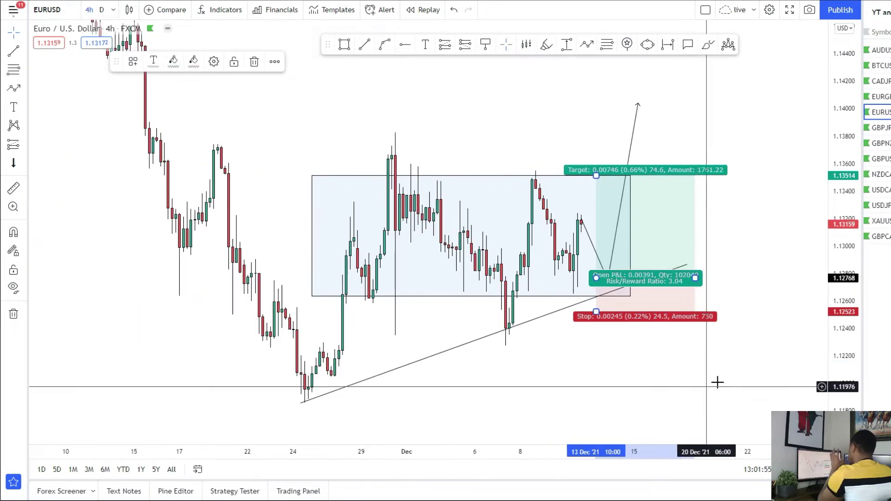
{"action": "left_click", "coordinate": [754, 173]}
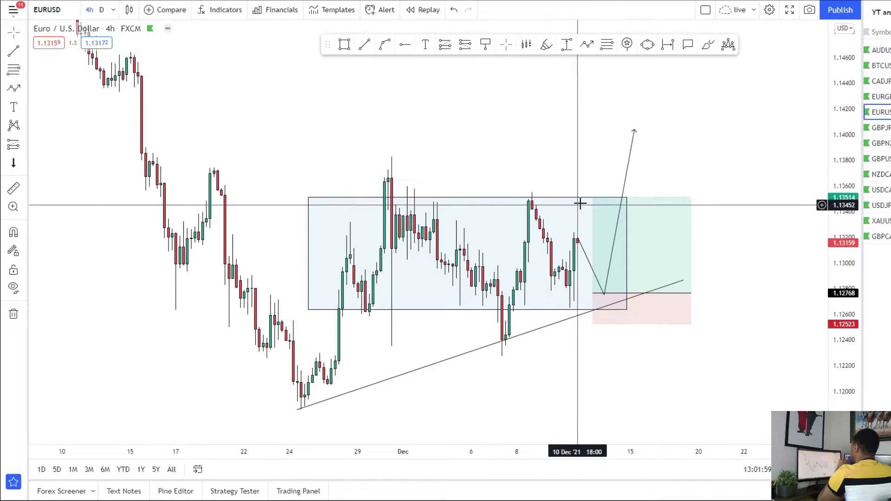
{"action": "left_click_drag", "start_coordinate": [590, 200], "coordinate": [590, 81]}
{"action": "mouse_move", "coordinate": [464, 169]}
{"action": "left_mouse_down"}
{"action": "mouse_move", "coordinate": [423, 155]}
{"action": "mouse_move", "coordinate": [412, 172]}
{"action": "left_mouse_up"}
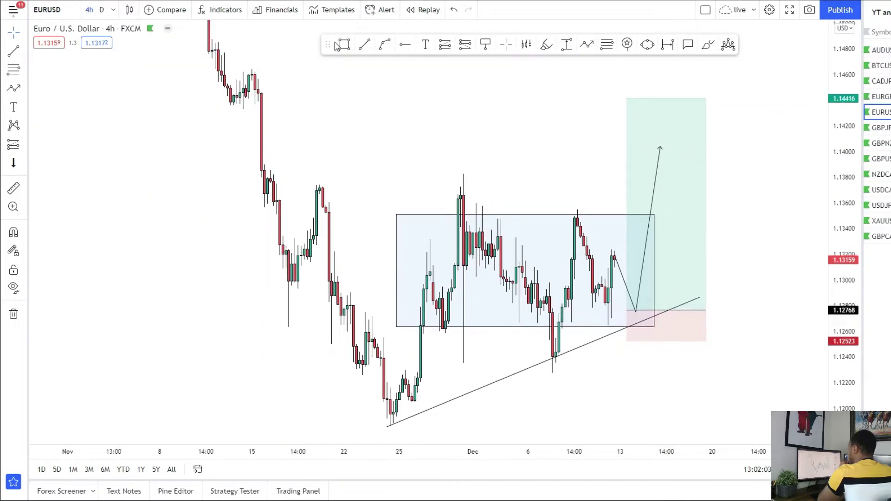
{"action": "left_click_drag", "start_coordinate": [218, 102], "coordinate": [765, 105]}
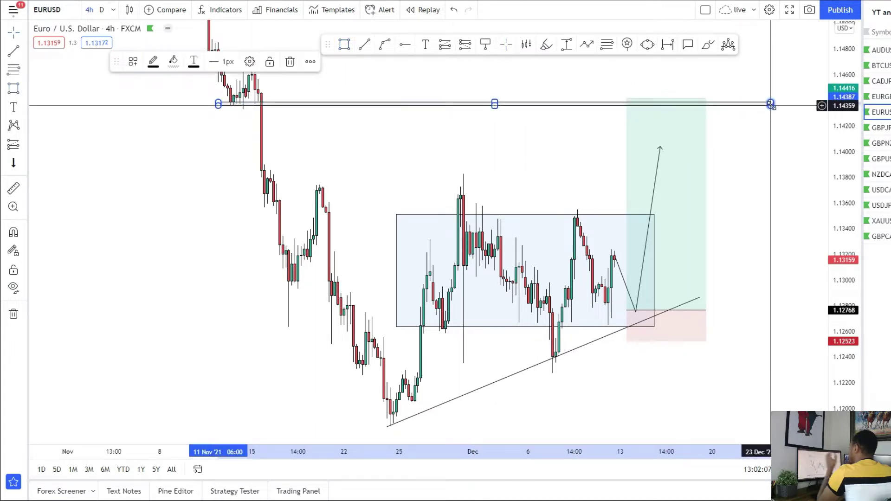
Snap the long target onto the new upper zone and shrink the large box into a thin 1.137 zone
{"action": "left_click", "coordinate": [714, 120]}
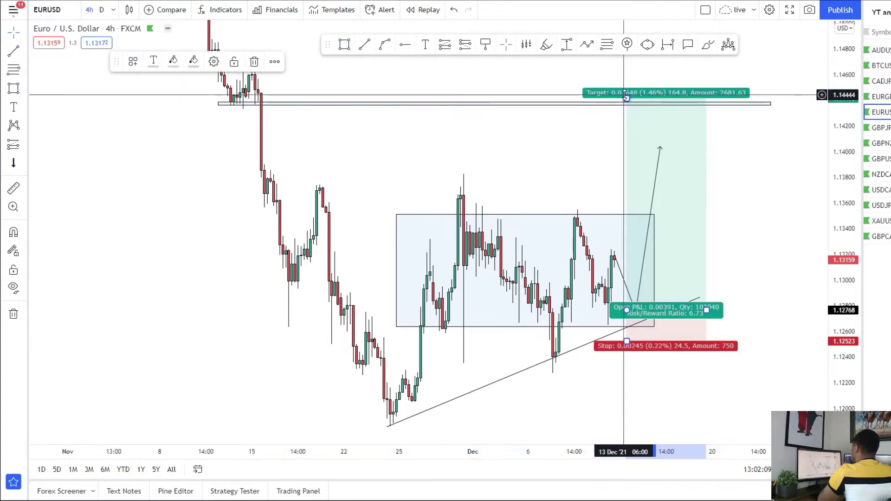
{"action": "left_click_drag", "start_coordinate": [626, 97], "coordinate": [625, 103]}
{"action": "left_click_drag", "start_coordinate": [334, 179], "coordinate": [328, 153]}
{"action": "left_click", "coordinate": [390, 186]}
{"action": "left_click_drag", "start_coordinate": [389, 187], "coordinate": [303, 158]}
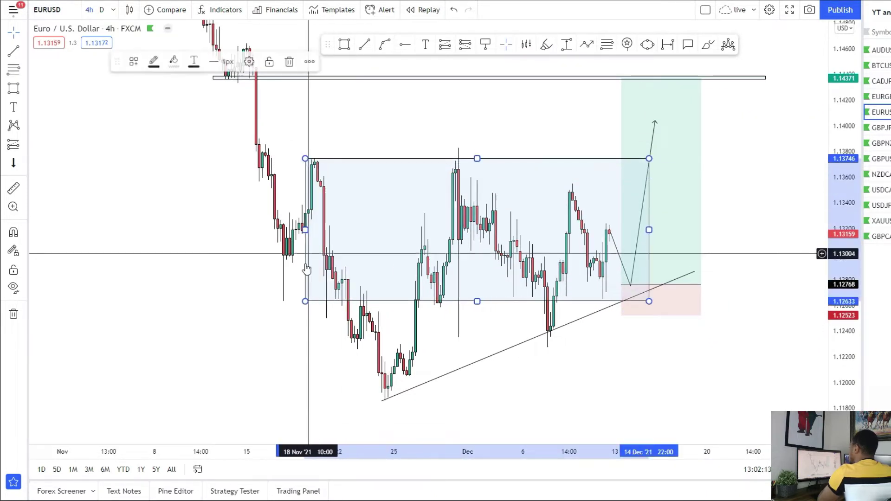
{"action": "left_click_drag", "start_coordinate": [303, 302], "coordinate": [302, 167]}
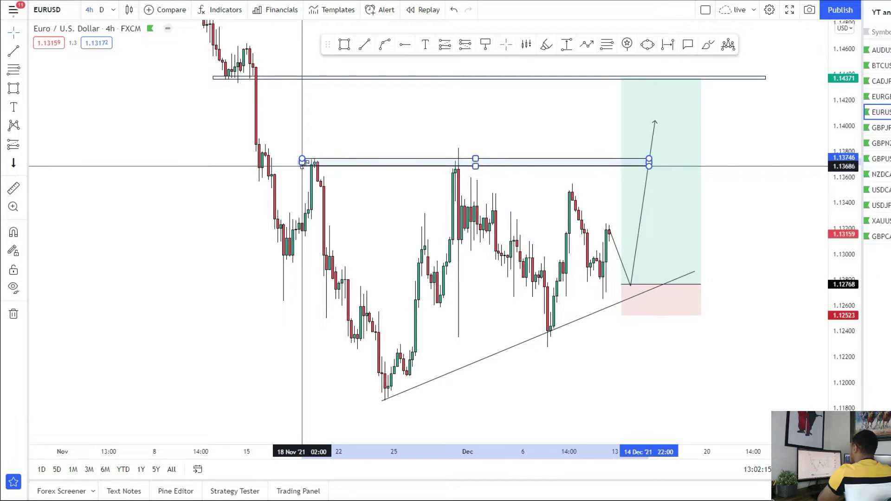
{"action": "left_click", "coordinate": [324, 205]}
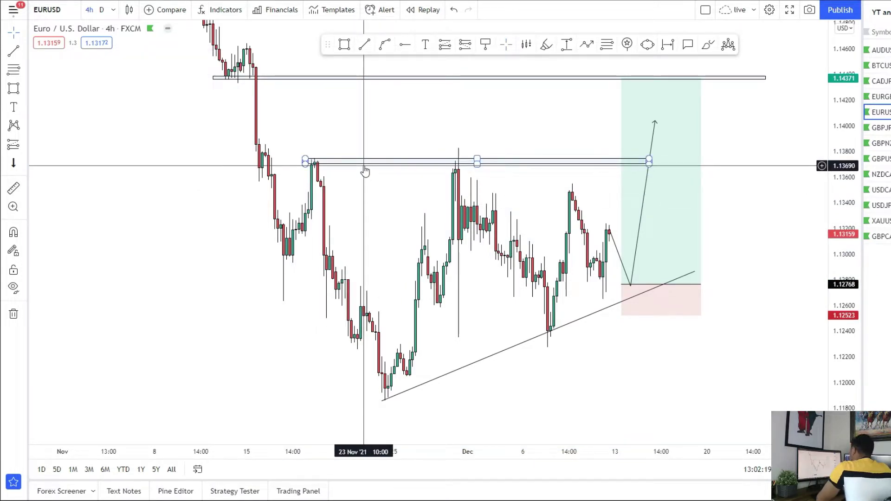
Stretch the 1.137 zone further right and narrow the long position's box
{"action": "left_click", "coordinate": [655, 165]}
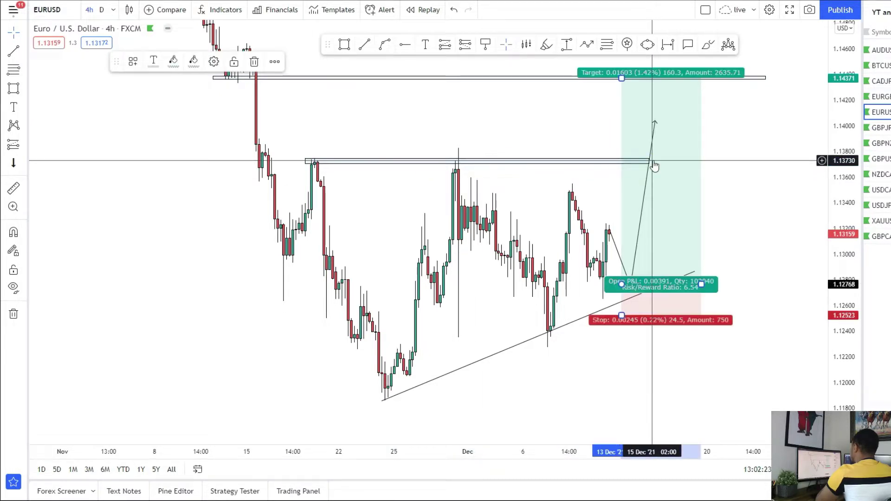
{"action": "left_click_drag", "start_coordinate": [651, 160], "coordinate": [765, 160]}
{"action": "left_click_drag", "start_coordinate": [478, 180], "coordinate": [406, 228]}
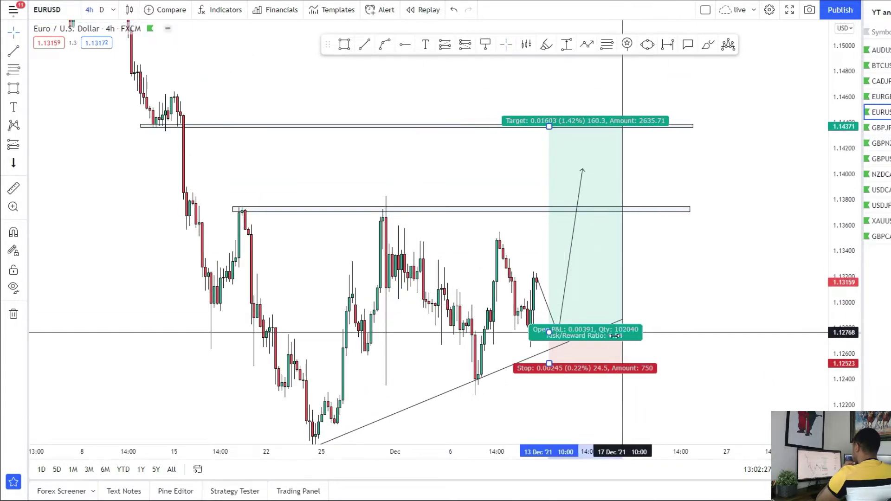
{"action": "left_click_drag", "start_coordinate": [631, 333], "coordinate": [600, 334]}
{"action": "left_click_drag", "start_coordinate": [334, 273], "coordinate": [331, 249]}
{"action": "left_click", "coordinate": [13, 147]}
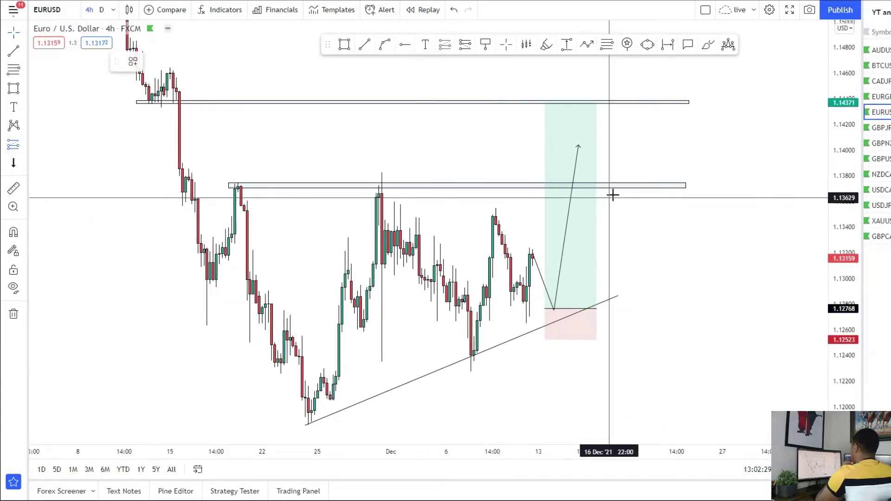
Place a second long at 1.1376 with stop near 1.1356 and target at 1.1437
{"action": "left_click", "coordinate": [615, 181]}
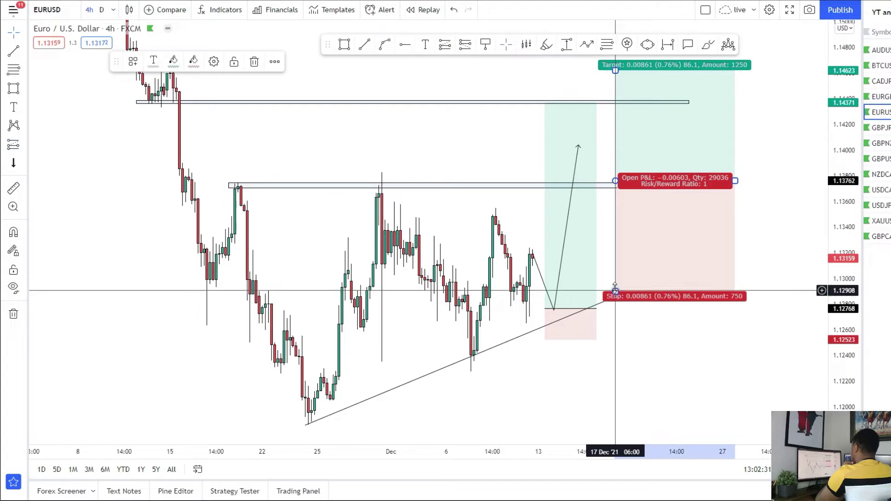
{"action": "left_click_drag", "start_coordinate": [615, 291], "coordinate": [616, 212]}
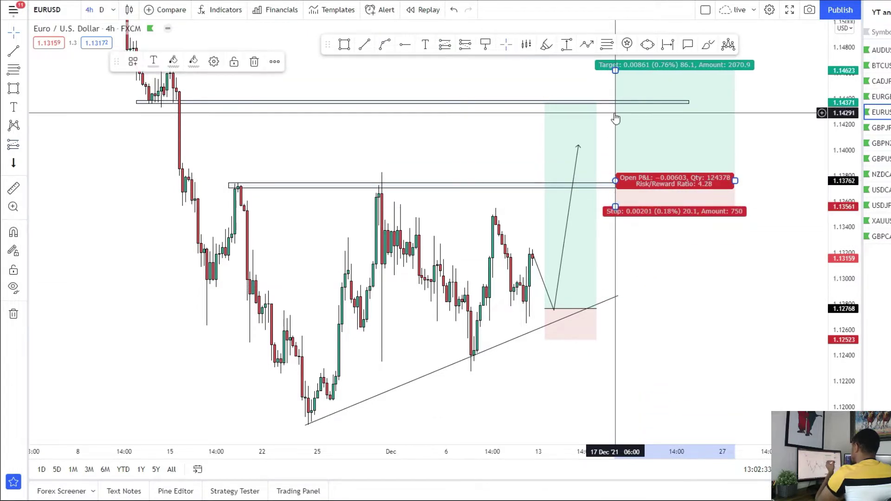
{"action": "left_click_drag", "start_coordinate": [615, 71], "coordinate": [612, 102]}
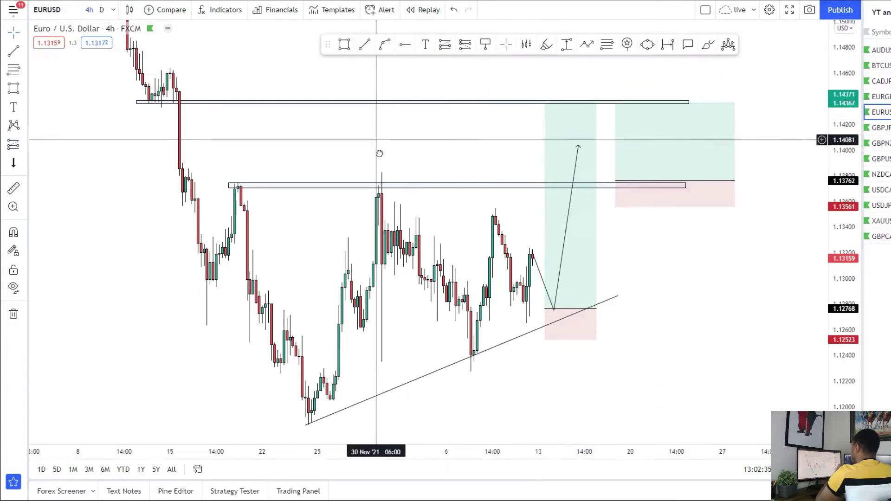
{"action": "left_click_drag", "start_coordinate": [378, 148], "coordinate": [381, 163]}
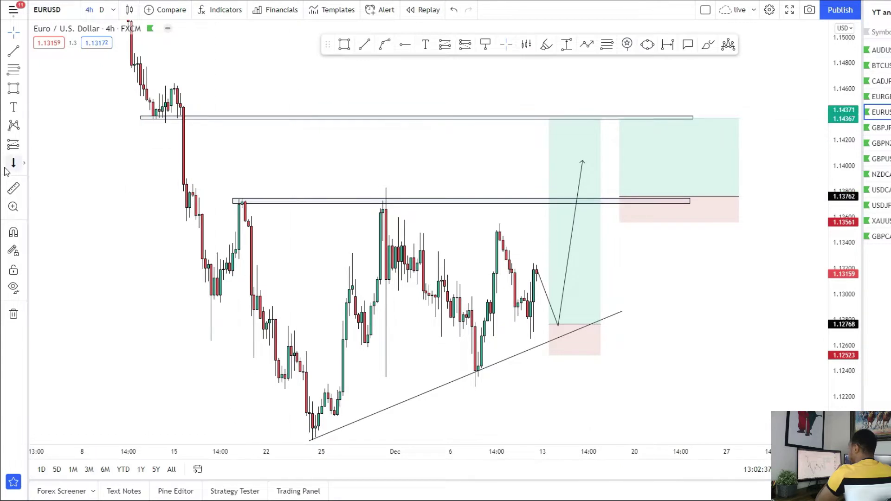
Measure the 0.57% gap from the lower zone to the upper zone
{"action": "left_click", "coordinate": [285, 200]}
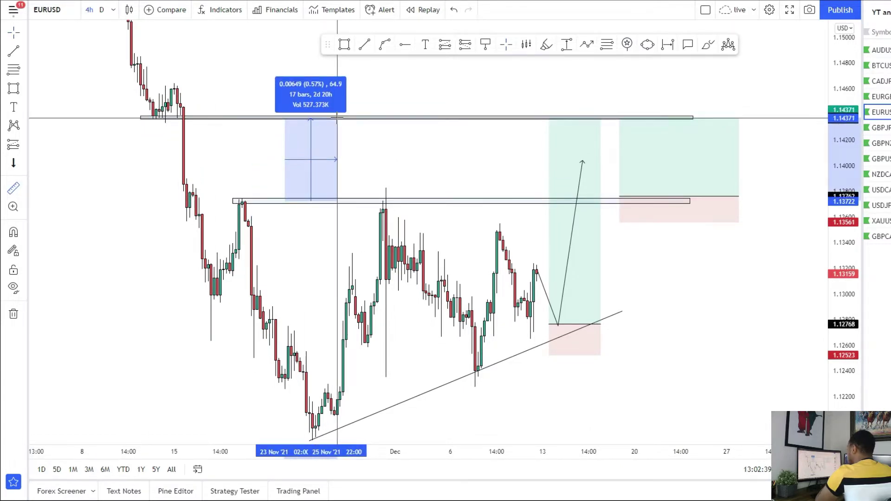
{"action": "left_click", "coordinate": [337, 118]}
{"action": "scroll", "coordinate": [557, 264], "scroll_direction": "down", "scroll_amount": 2}
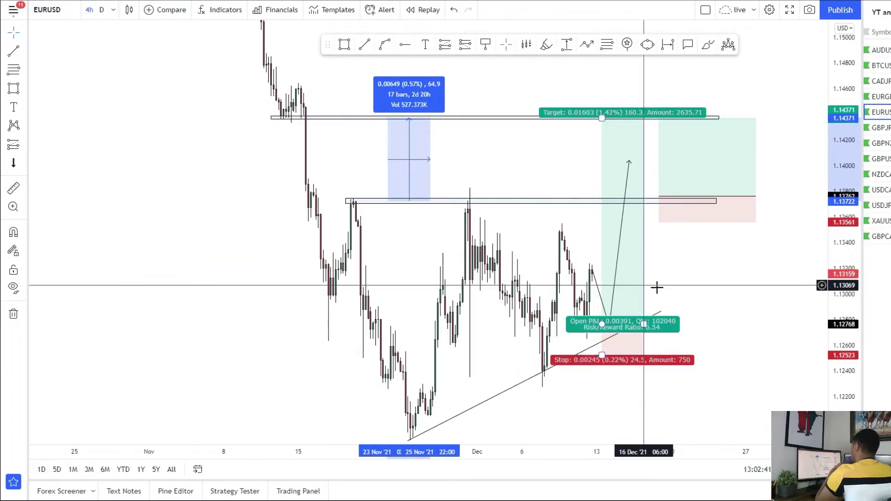
Clear the measurement and draw a thin support zone around 1.127
{"action": "scroll", "coordinate": [677, 346], "scroll_direction": "up", "scroll_amount": 2}
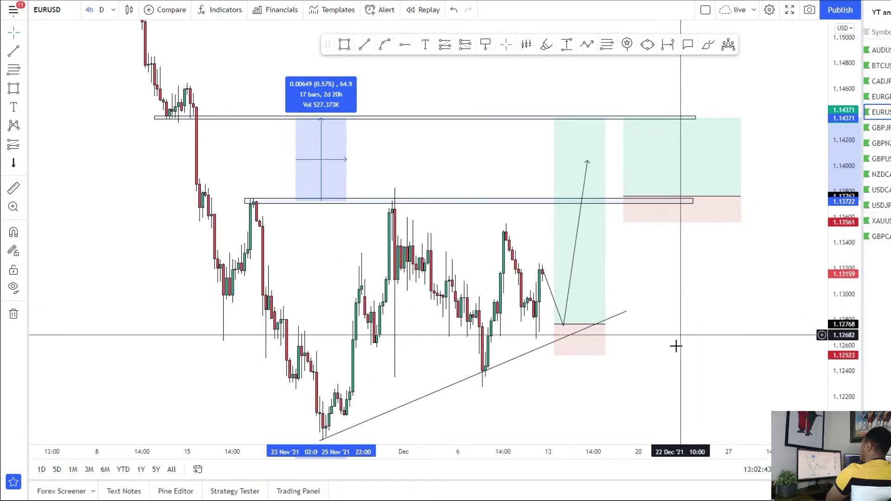
{"action": "left_click", "coordinate": [656, 363]}
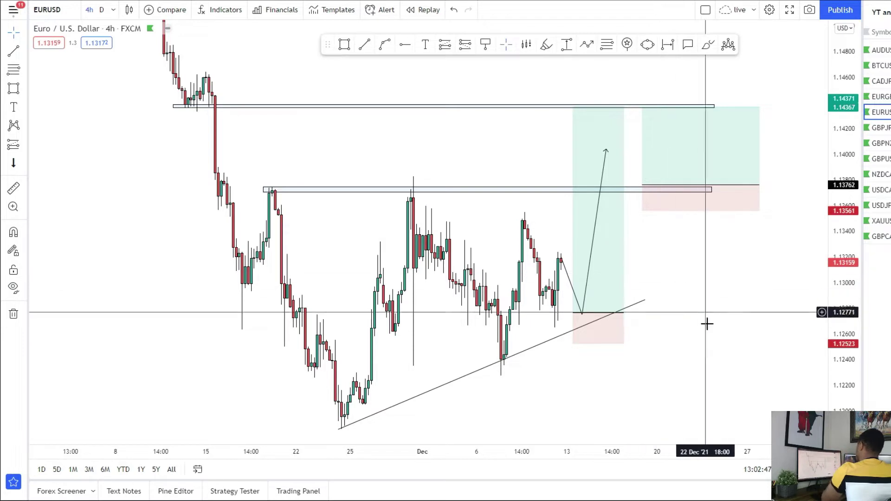
{"action": "left_click_drag", "start_coordinate": [697, 331], "coordinate": [671, 269]}
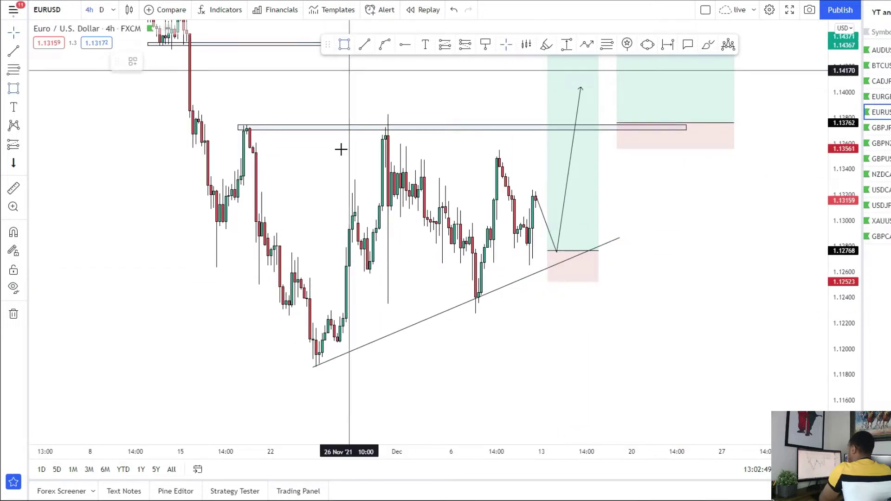
{"action": "scroll", "coordinate": [341, 149], "scroll_direction": "up", "scroll_amount": 2}
{"action": "mouse_move", "coordinate": [191, 249]}
{"action": "left_mouse_down"}
{"action": "mouse_move", "coordinate": [513, 275]}
{"action": "mouse_move", "coordinate": [603, 267]}
{"action": "left_mouse_up"}
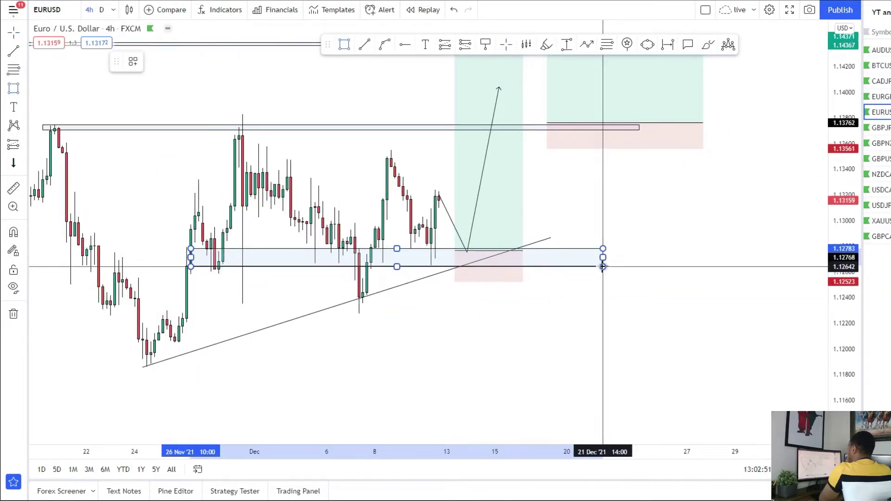
{"action": "left_click", "coordinate": [603, 267]}
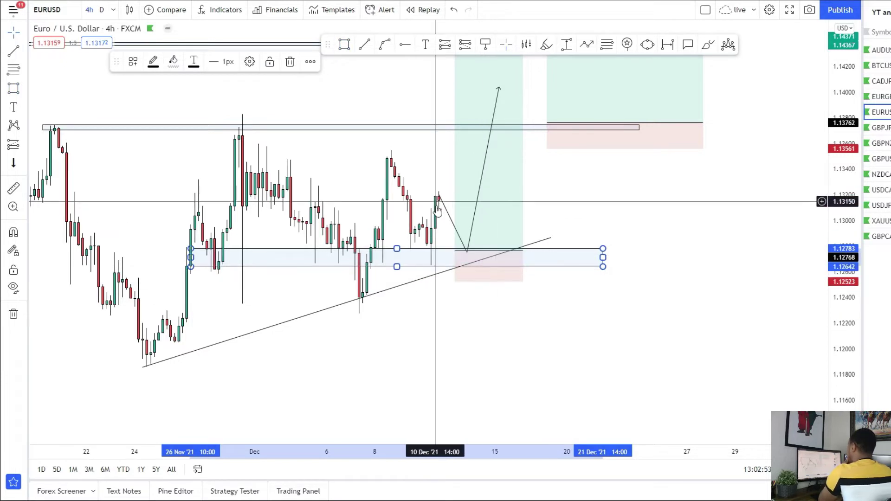
{"action": "mouse_move", "coordinate": [465, 167]}
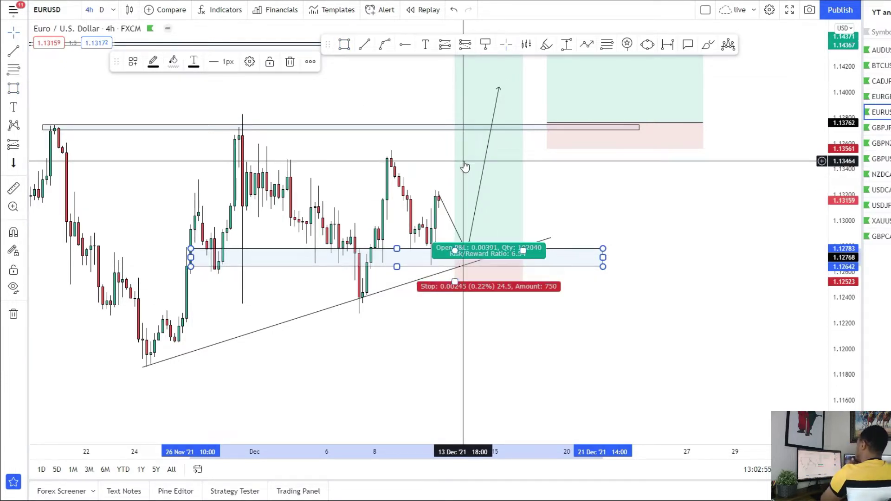
Review both long positions and the 1.1437 upper zone by selecting each
{"action": "scroll", "coordinate": [576, 157], "scroll_direction": "down", "scroll_amount": 2}
{"action": "left_click_drag", "start_coordinate": [617, 223], "coordinate": [623, 258]}
{"action": "left_click", "coordinate": [603, 173]}
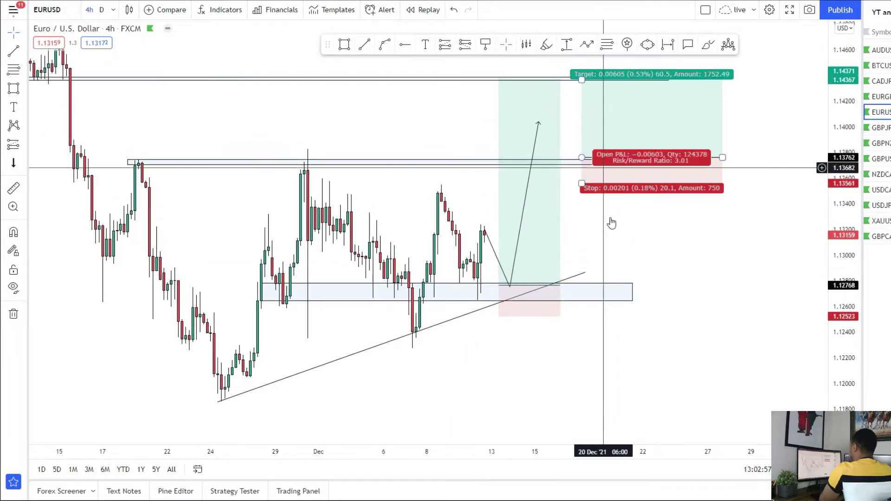
{"action": "left_click", "coordinate": [494, 259]}
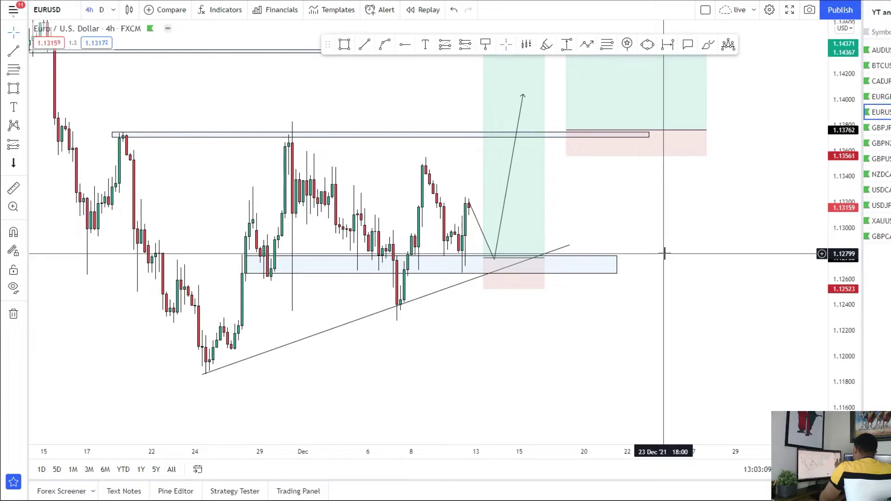
{"action": "scroll", "coordinate": [659, 232], "scroll_direction": "down", "scroll_amount": 2}
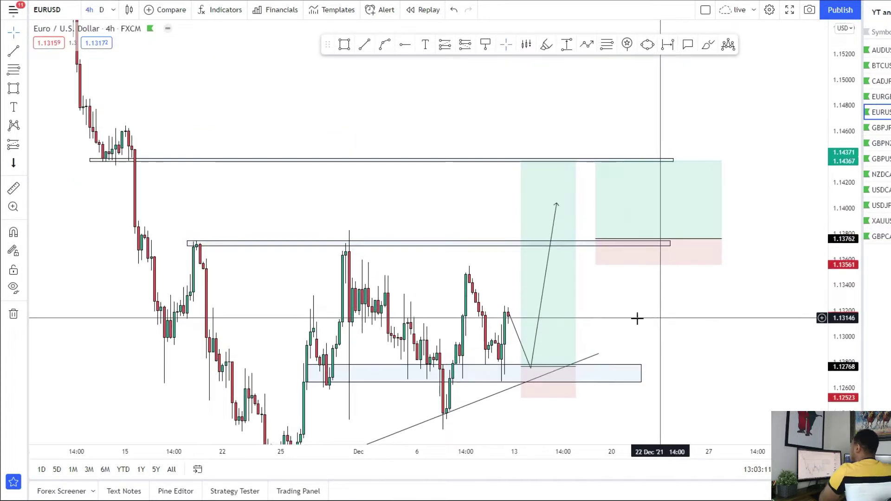
{"action": "left_click", "coordinate": [615, 255]}
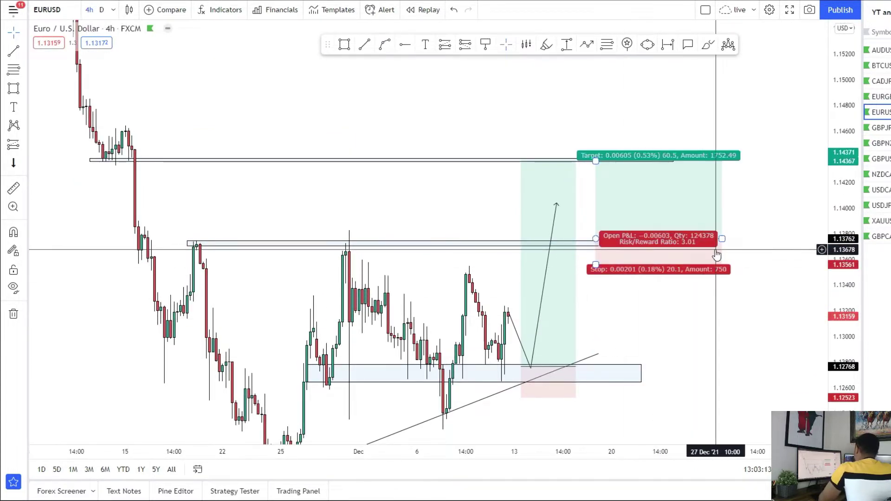
{"action": "left_click", "coordinate": [88, 160]}
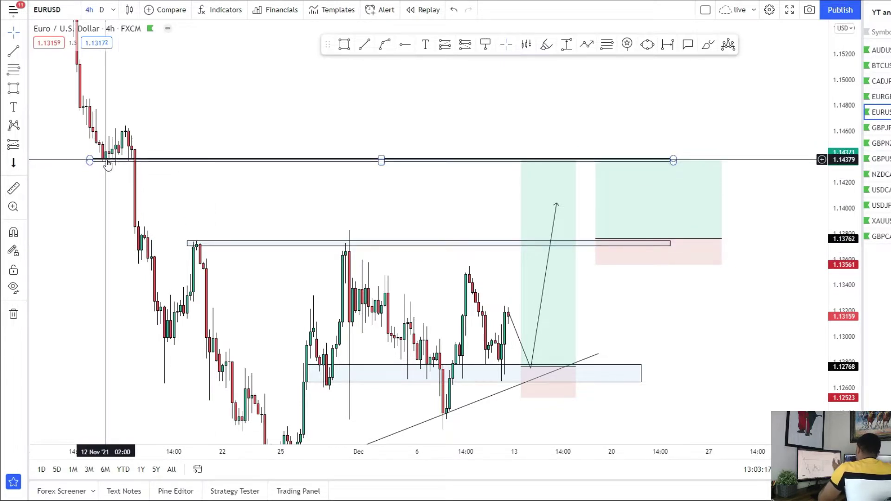
{"action": "left_click", "coordinate": [105, 209]}
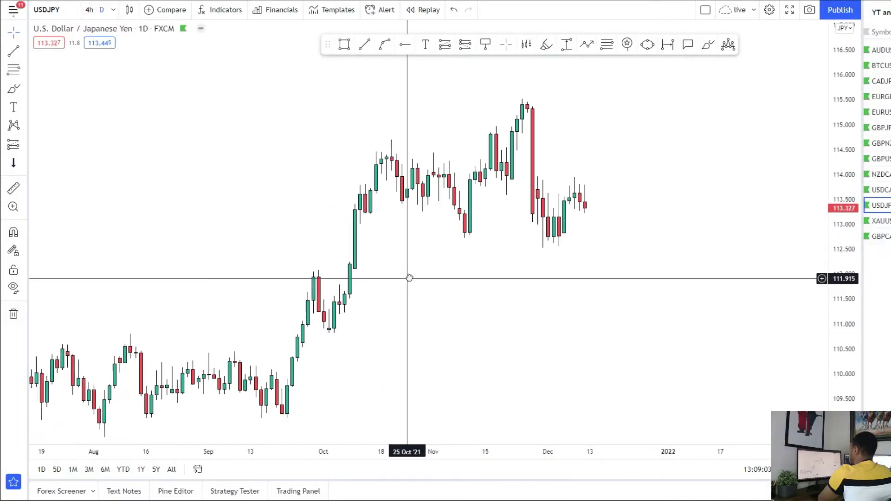
Draw a box over the recent USDJPY range, then delete it
{"action": "left_click_drag", "start_coordinate": [863, 331], "coordinate": [825, 285]}
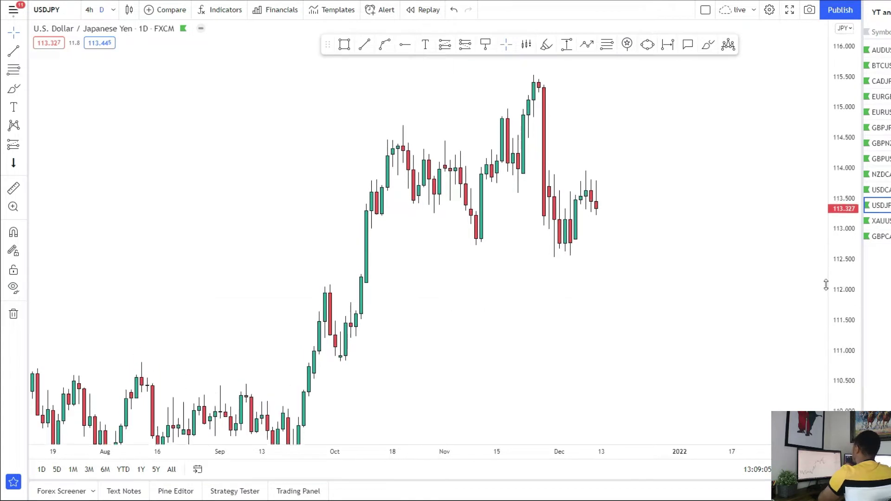
{"action": "scroll", "coordinate": [480, 288], "scroll_direction": "up", "scroll_amount": 3}
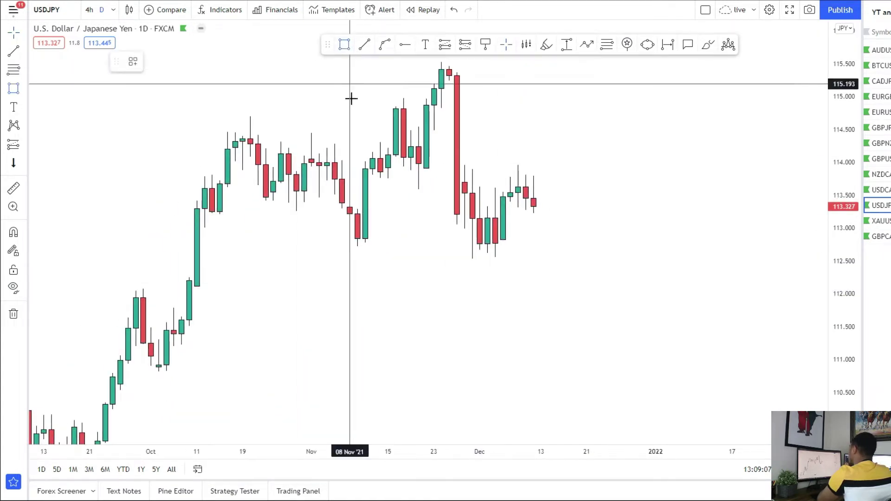
{"action": "scroll", "coordinate": [360, 140], "scroll_direction": "right", "scroll_amount": 3}
{"action": "left_click_drag", "start_coordinate": [379, 171], "coordinate": [509, 245]}
{"action": "left_click", "coordinate": [467, 279]}
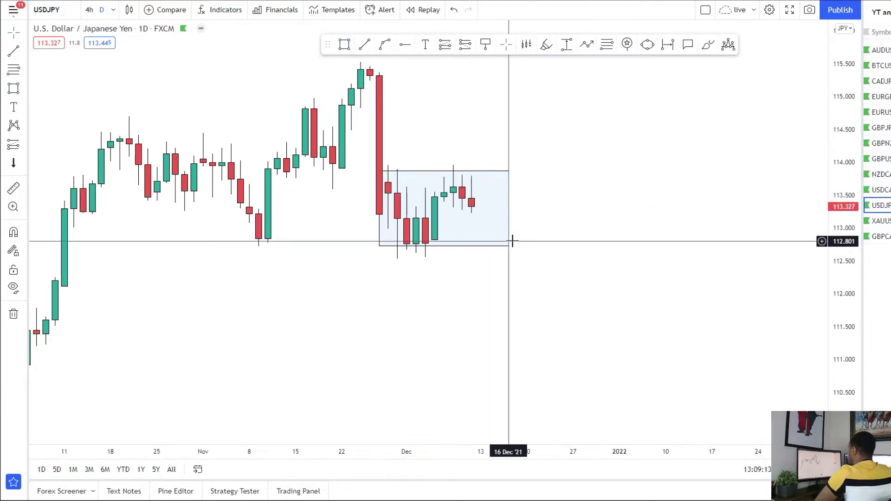
{"action": "key", "text": "Delete"}
Draw a thin zone at the 112.08 level across the USDJPY chart
{"action": "scroll", "coordinate": [506, 225], "scroll_direction": "down", "scroll_amount": 2}
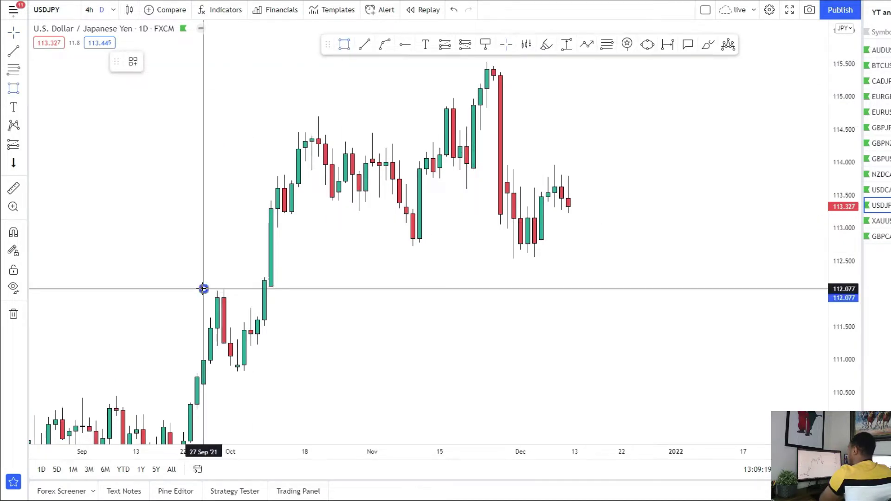
{"action": "left_click_drag", "start_coordinate": [202, 288], "coordinate": [724, 299]}
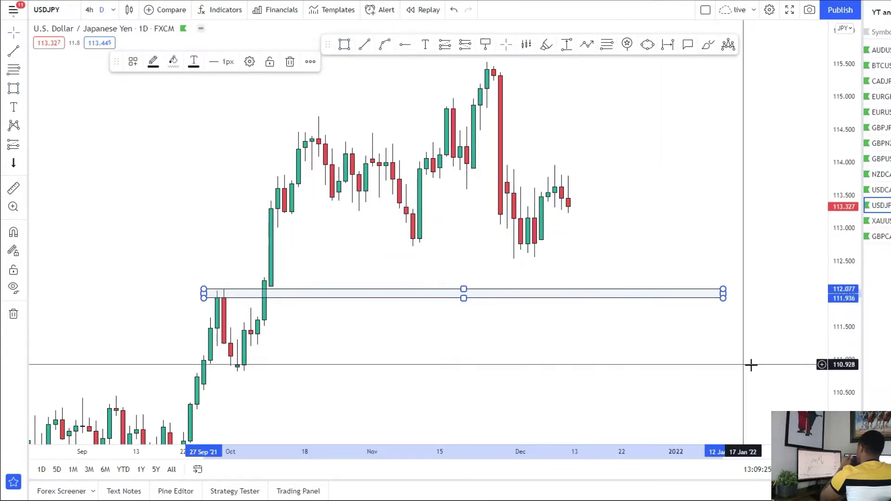
{"action": "left_click_drag", "start_coordinate": [840, 390], "coordinate": [839, 367]}
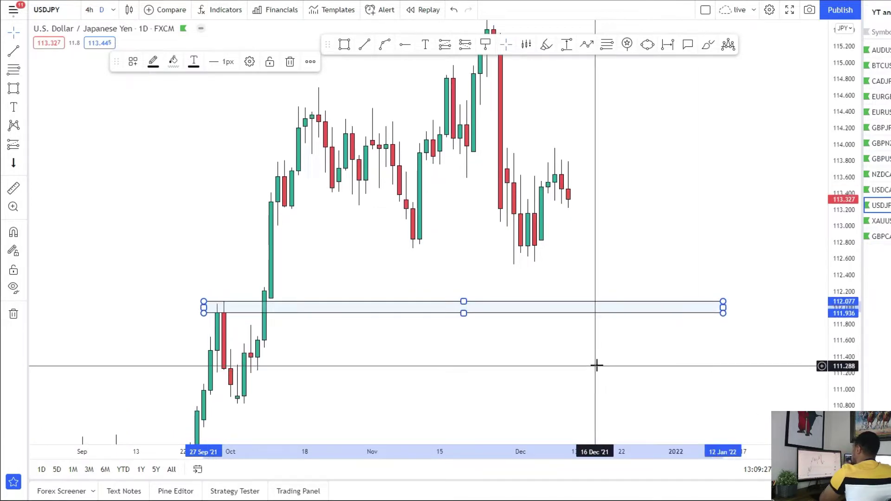
{"action": "left_click", "coordinate": [613, 342]}
Remove the 112.0 zone through its right-click menu
{"action": "right_click", "coordinate": [603, 313]}
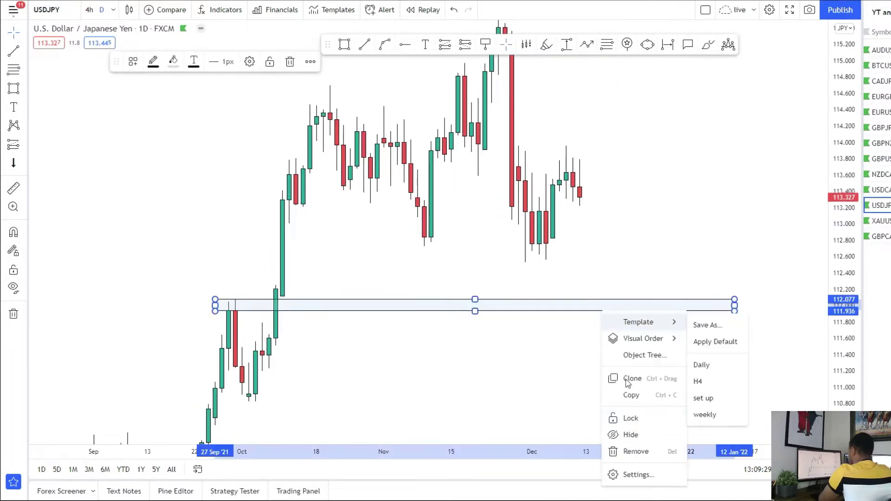
{"action": "left_click", "coordinate": [637, 453]}
{"action": "scroll", "coordinate": [513, 303], "scroll_direction": "up", "scroll_amount": 2}
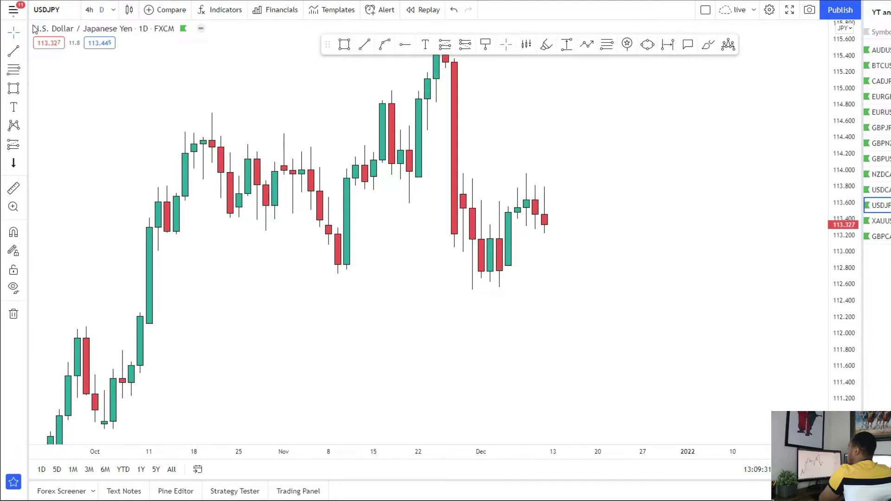
{"action": "left_click", "coordinate": [13, 88]}
{"action": "scroll", "coordinate": [171, 187], "scroll_direction": "up", "scroll_amount": 2}
Draw a 113.62–113.91 zone starting 10 Nov and extend it right to about 21 Dec
{"action": "left_click_drag", "start_coordinate": [188, 178], "coordinate": [307, 200]}
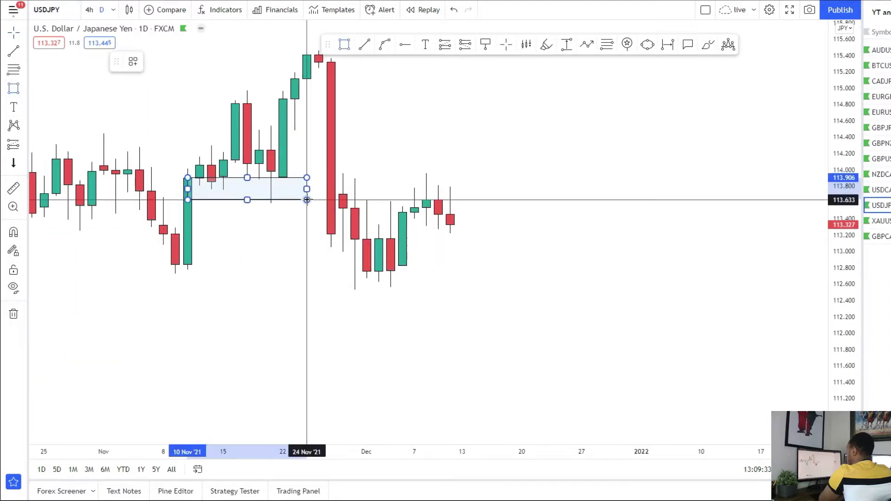
{"action": "left_click_drag", "start_coordinate": [415, 200], "coordinate": [546, 199]}
{"action": "left_click", "coordinate": [423, 290]}
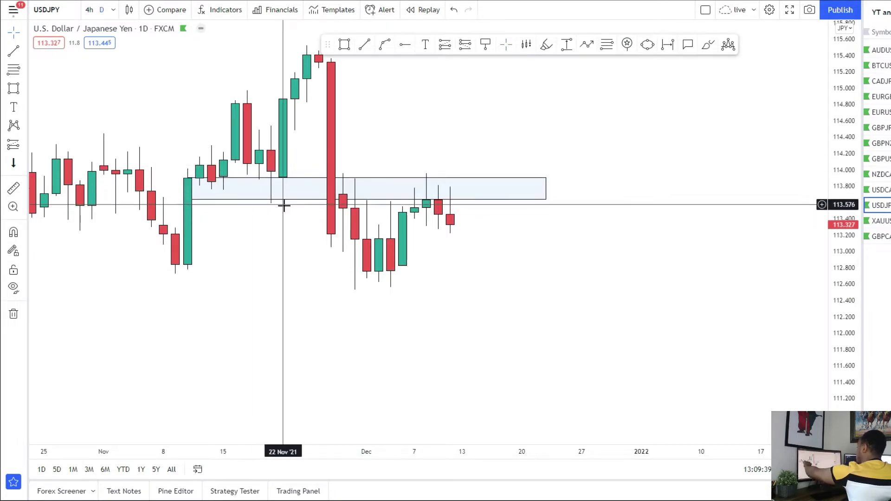
{"action": "scroll", "coordinate": [274, 214], "scroll_direction": "up", "scroll_amount": 2}
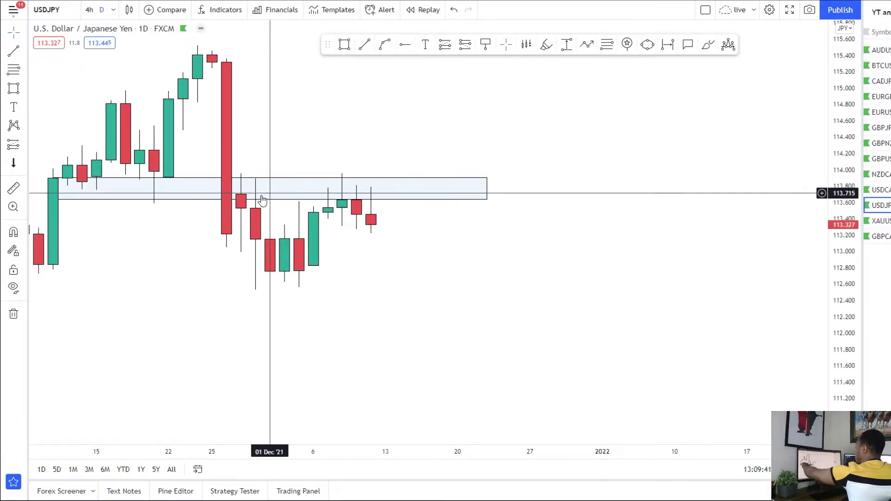
{"action": "left_click_drag", "start_coordinate": [333, 205], "coordinate": [441, 204]}
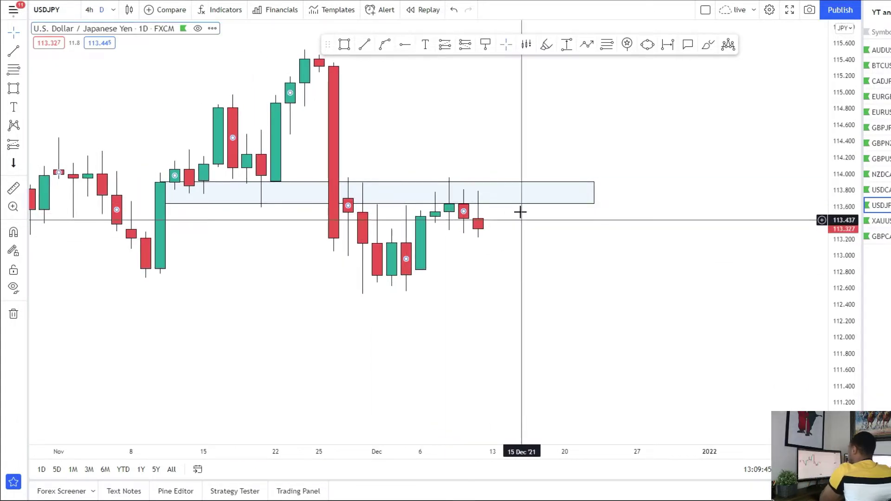
{"action": "scroll", "coordinate": [456, 226], "scroll_direction": "down", "scroll_amount": 1}
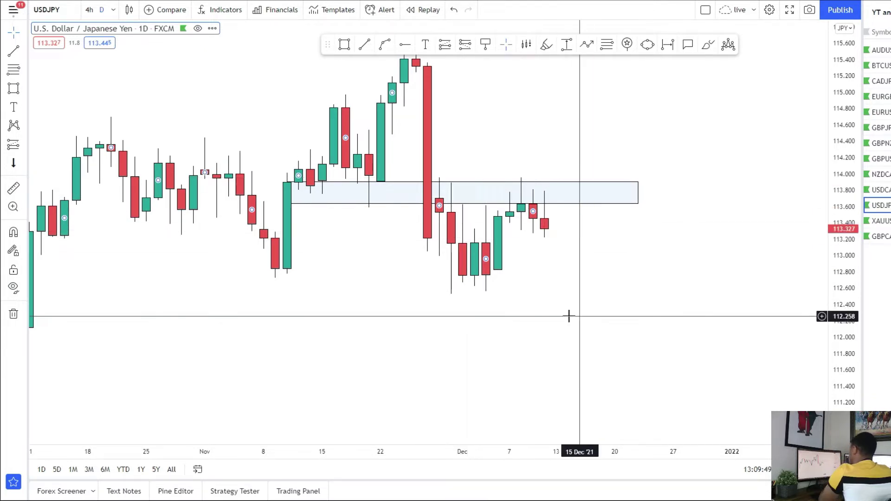
Check the weekly USDJPY chart, then return to daily candles
{"action": "left_click", "coordinate": [113, 10]}
{"action": "left_click", "coordinate": [145, 323]}
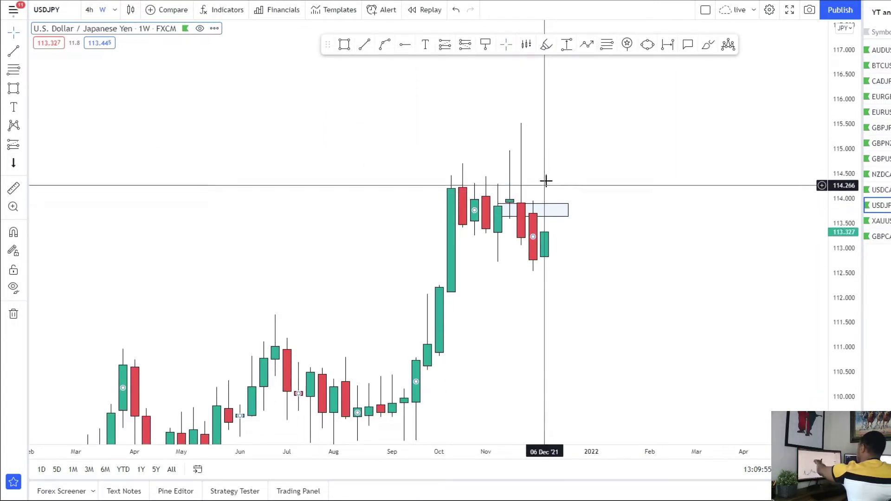
{"action": "left_click", "coordinate": [130, 9]}
{"action": "left_click", "coordinate": [114, 10]}
{"action": "left_click", "coordinate": [115, 10]}
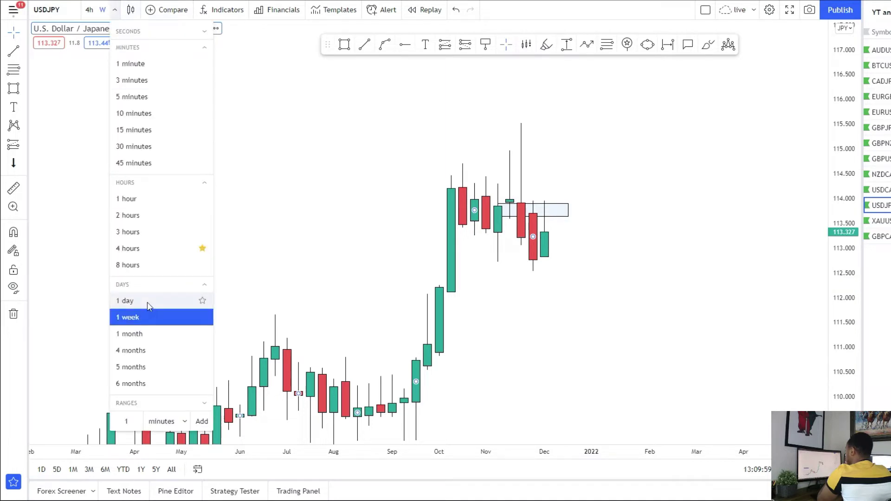
{"action": "left_click", "coordinate": [146, 302]}
{"action": "scroll", "coordinate": [728, 240], "scroll_direction": "up", "scroll_amount": 3}
{"action": "scroll", "coordinate": [662, 240], "scroll_direction": "up", "scroll_amount": 2}
{"action": "scroll", "coordinate": [464, 139], "scroll_direction": "up", "scroll_amount": 2}
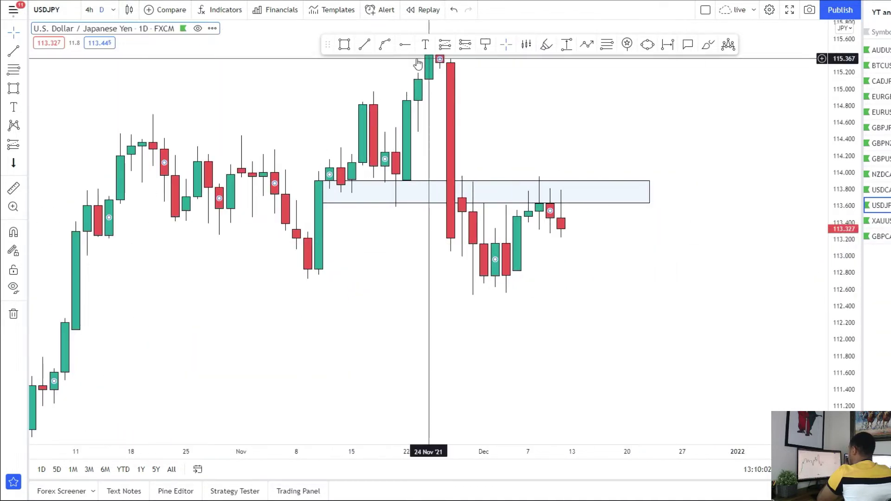
Switch USDJPY to 4-hour candles and frame late November to December with room on the right
{"action": "left_click", "coordinate": [89, 10]}
{"action": "scroll", "coordinate": [796, 308], "scroll_direction": "up", "scroll_amount": 2}
{"action": "scroll", "coordinate": [812, 239], "scroll_direction": "up", "scroll_amount": 2}
{"action": "scroll", "coordinate": [637, 254], "scroll_direction": "up", "scroll_amount": 2}
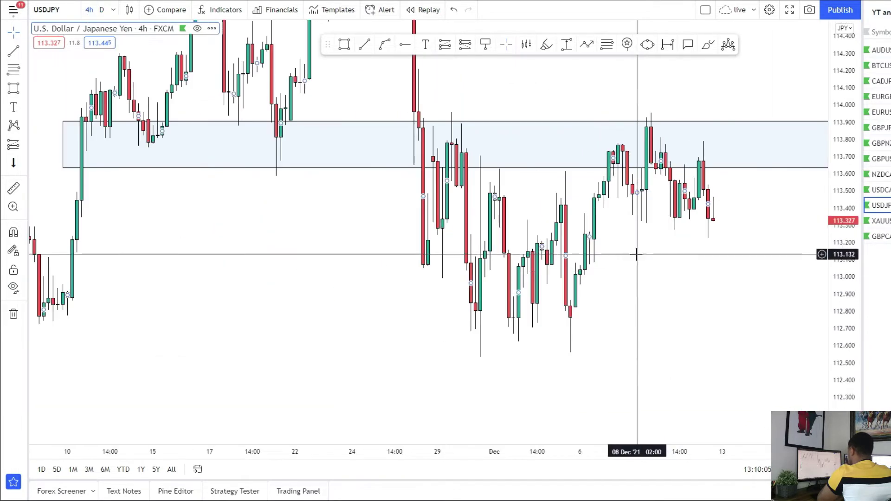
{"action": "scroll", "coordinate": [636, 254], "scroll_direction": "up", "scroll_amount": 2}
{"action": "scroll", "coordinate": [416, 190], "scroll_direction": "up", "scroll_amount": 1}
{"action": "scroll", "coordinate": [467, 172], "scroll_direction": "up", "scroll_amount": 1}
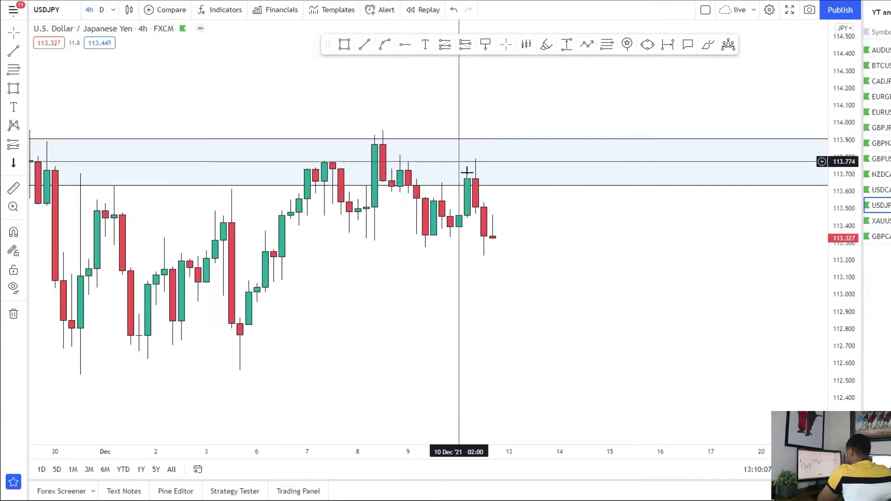
{"action": "scroll", "coordinate": [493, 271], "scroll_direction": "down", "scroll_amount": 1}
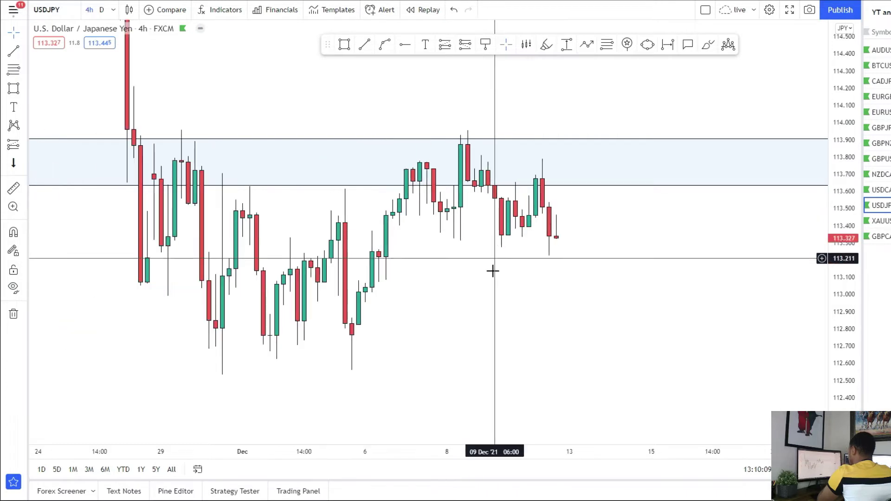
{"action": "left_click_drag", "start_coordinate": [493, 271], "coordinate": [448, 253]}
{"action": "left_click_drag", "start_coordinate": [543, 189], "coordinate": [528, 231]}
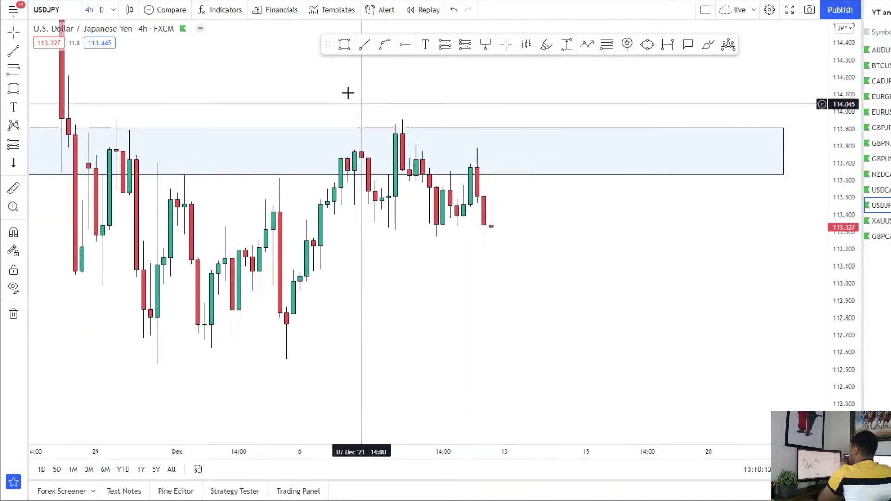
{"action": "left_click", "coordinate": [344, 46]}
Draw a thin rectangle zone near 113.3 across the chart
{"action": "left_click", "coordinate": [321, 220]}
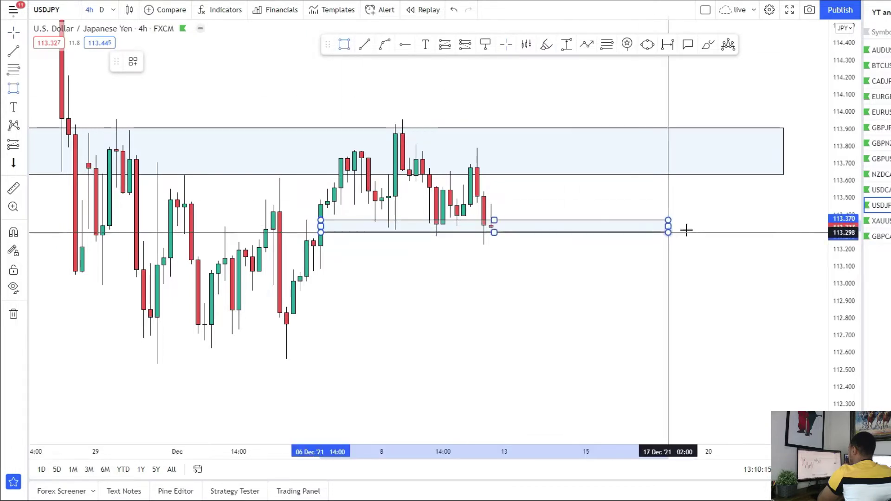
{"action": "left_click", "coordinate": [695, 226]}
{"action": "left_click_drag", "start_coordinate": [596, 303], "coordinate": [555, 300]}
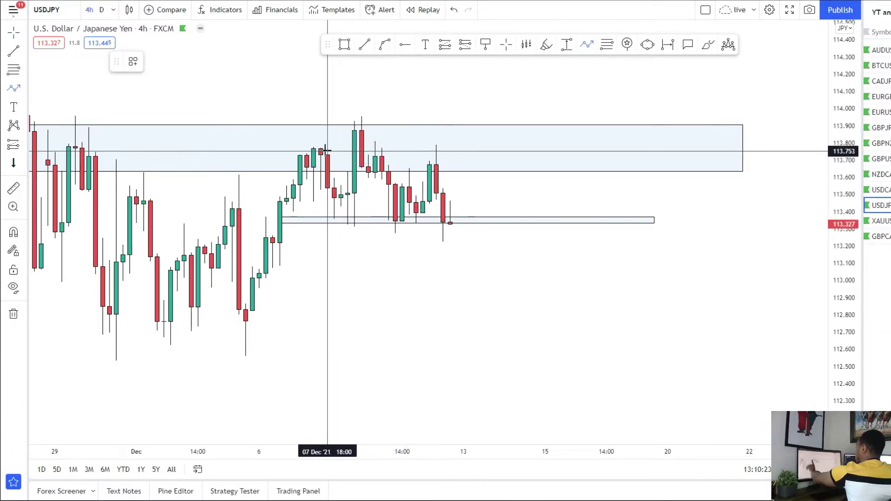
Sketch a path from the last candle dipping near 113.1, retesting the thin zone, then dropping
{"action": "left_click", "coordinate": [443, 218]}
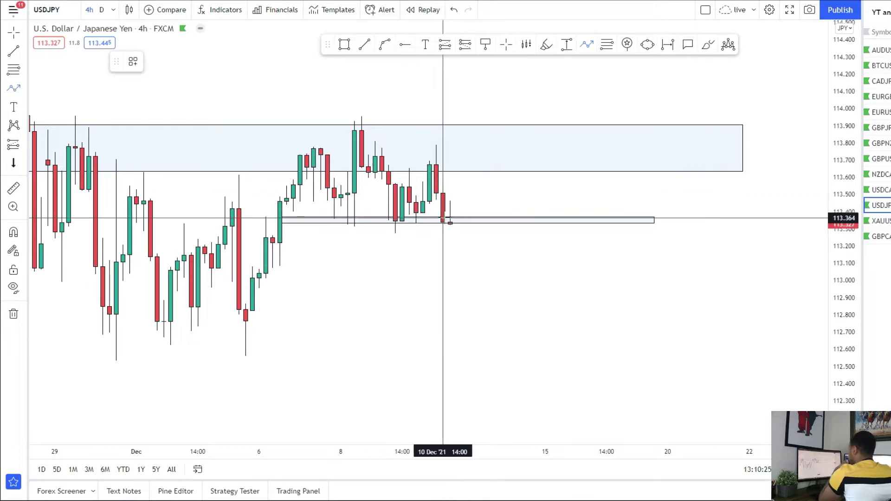
{"action": "left_click", "coordinate": [464, 266]}
{"action": "left_click", "coordinate": [490, 218]}
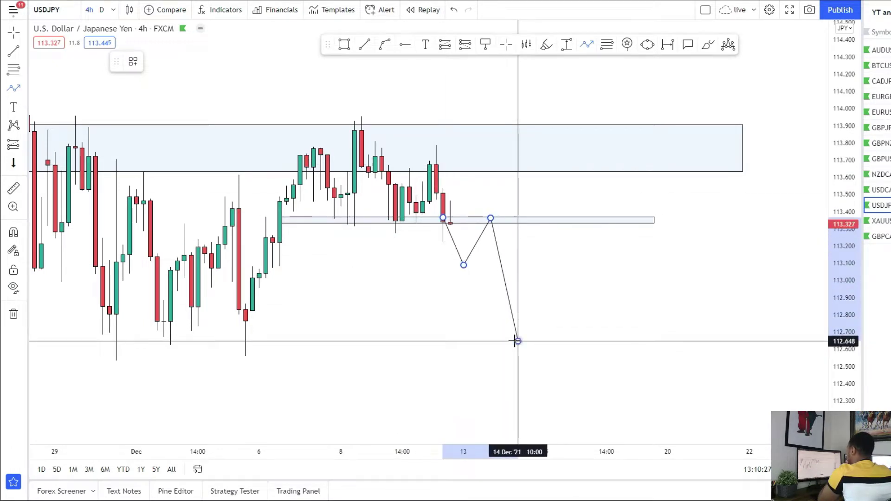
{"action": "left_click", "coordinate": [518, 339]}
Draw a zone near 112.7 into mid-December and end the path at 112.0
{"action": "left_click", "coordinate": [344, 44]}
{"action": "left_click", "coordinate": [88, 332]}
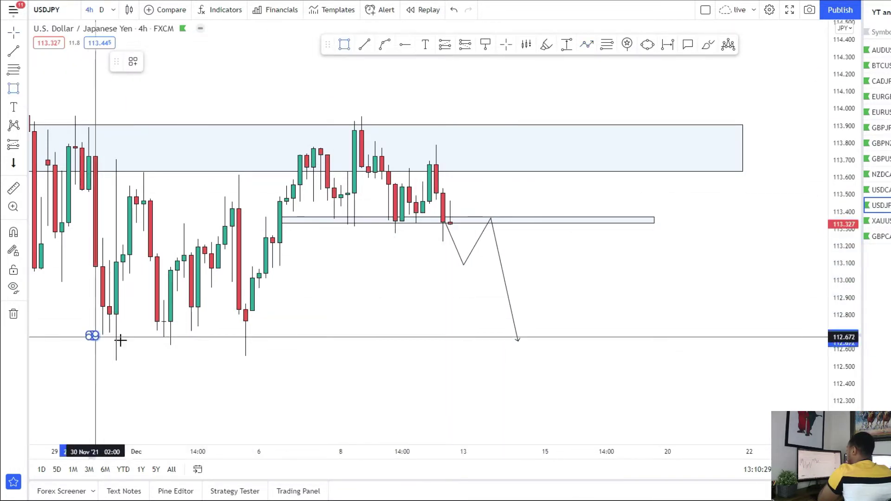
{"action": "left_click", "coordinate": [661, 336]}
{"action": "mouse_move", "coordinate": [529, 402]}
{"action": "left_mouse_down"}
{"action": "mouse_move", "coordinate": [462, 319]}
{"action": "mouse_move", "coordinate": [486, 218]}
{"action": "mouse_move", "coordinate": [513, 333]}
{"action": "left_mouse_up"}
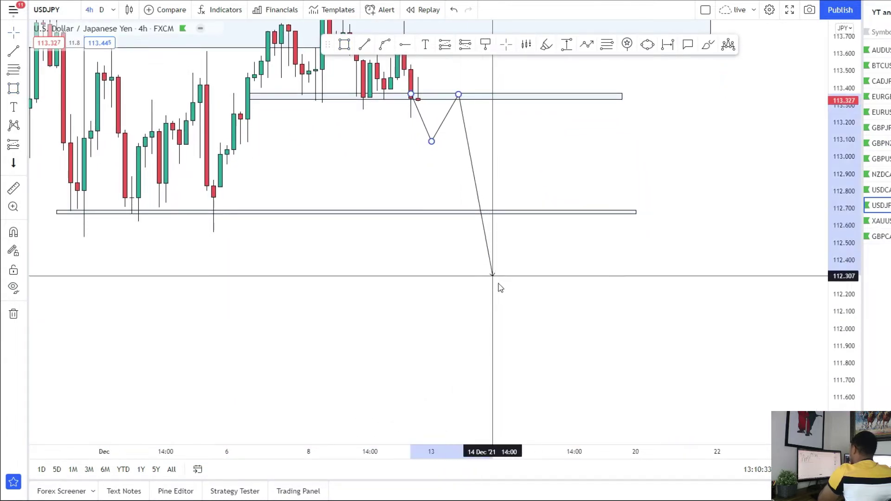
{"action": "left_click", "coordinate": [513, 330]}
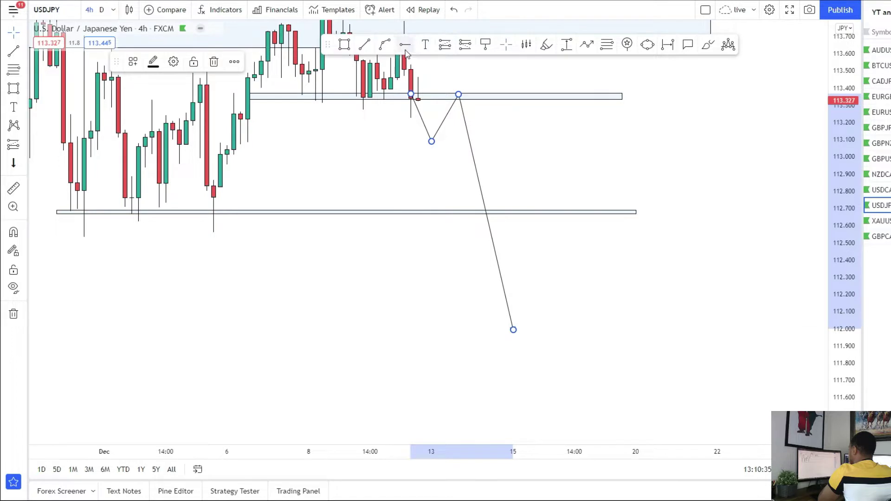
Add a horizontal ray level at 112.003
{"action": "left_click", "coordinate": [406, 47]}
{"action": "left_click", "coordinate": [145, 330]}
{"action": "scroll", "coordinate": [201, 325], "scroll_direction": "up", "scroll_amount": 3}
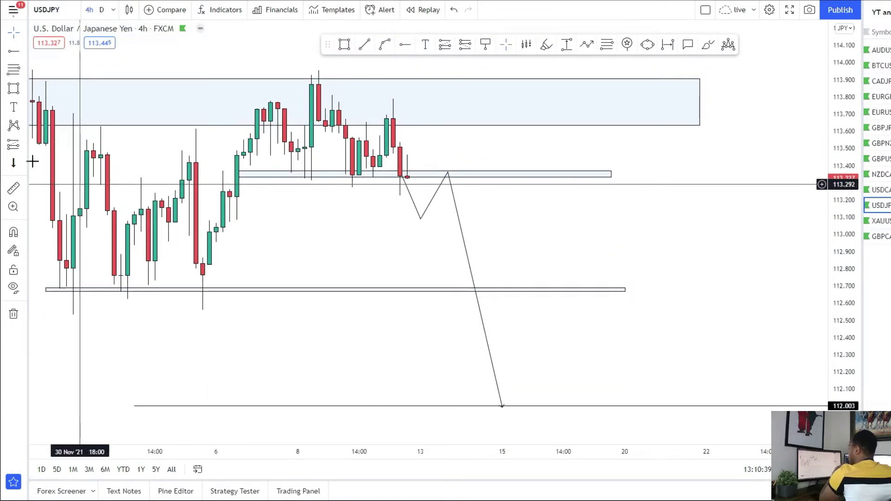
Place a short position at 113.322 and narrow its box
{"action": "left_click", "coordinate": [22, 147]}
{"action": "left_click", "coordinate": [61, 165]}
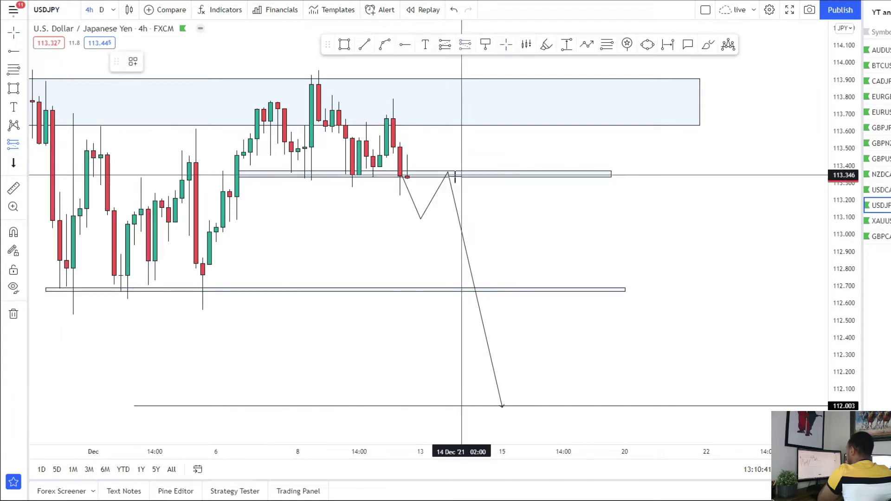
{"action": "left_click", "coordinate": [437, 179]}
{"action": "left_click_drag", "start_coordinate": [556, 179], "coordinate": [493, 180]}
Lower the short's target to 112.046, then draw a second path peaking near 113.75 and ending at 112.0
{"action": "left_click_drag", "start_coordinate": [411, 233], "coordinate": [412, 402]}
{"action": "left_click_drag", "start_coordinate": [312, 316], "coordinate": [274, 355]}
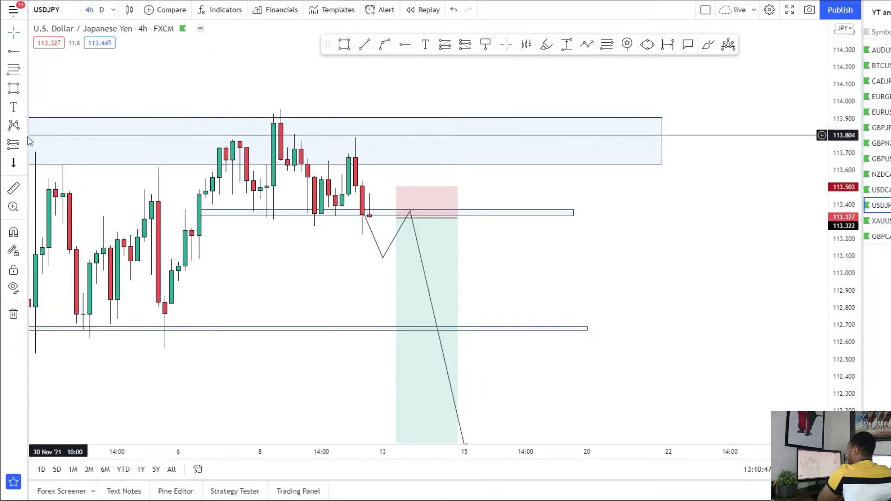
{"action": "left_click", "coordinate": [587, 44]}
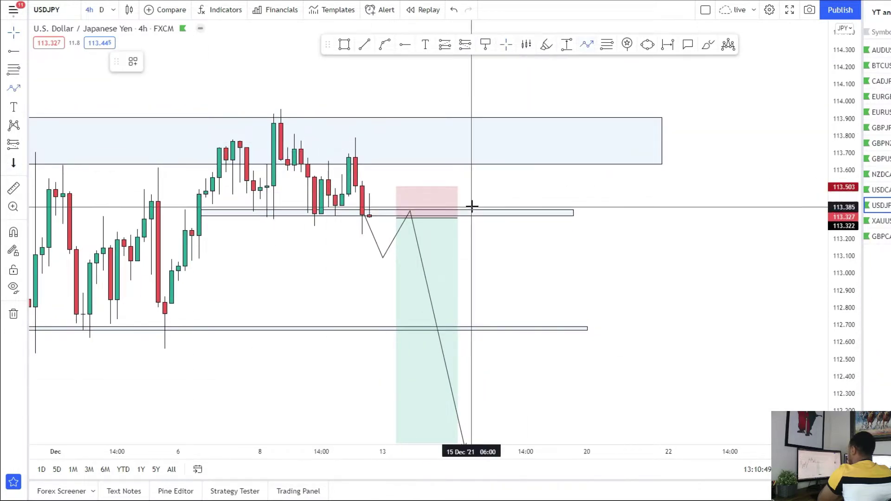
{"action": "left_click", "coordinate": [465, 214]}
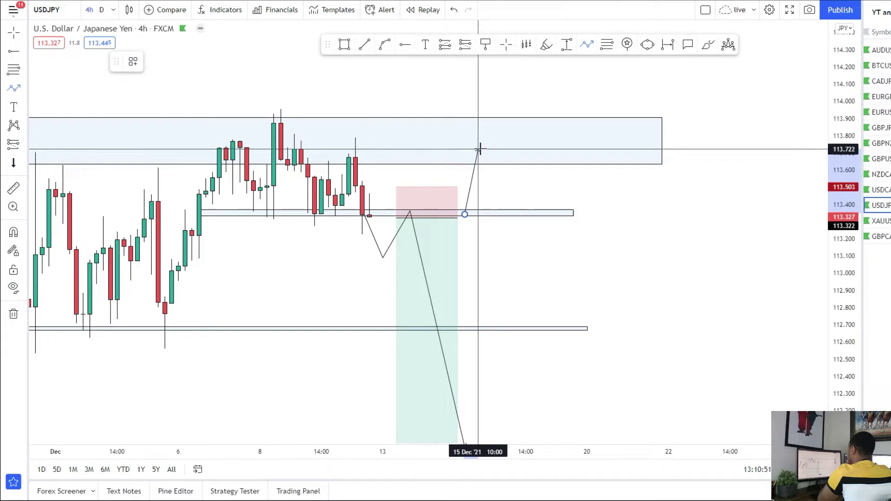
{"action": "left_click", "coordinate": [478, 146]}
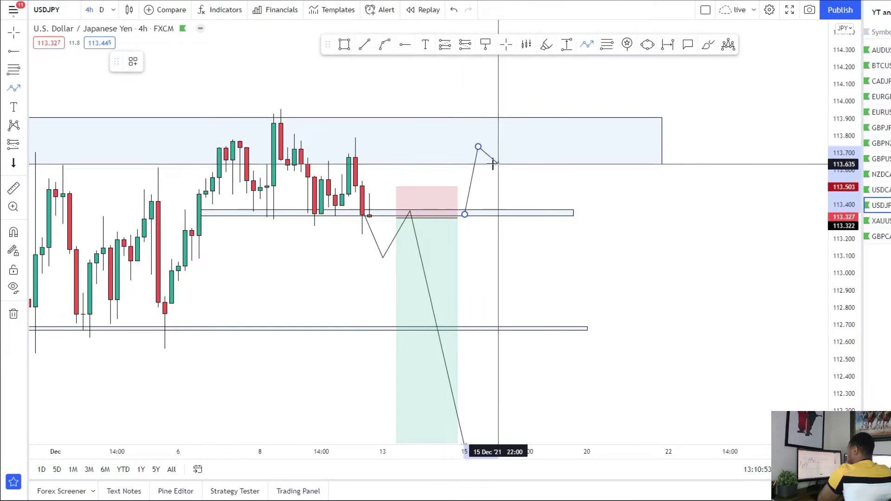
{"action": "double_click", "coordinate": [574, 423]}
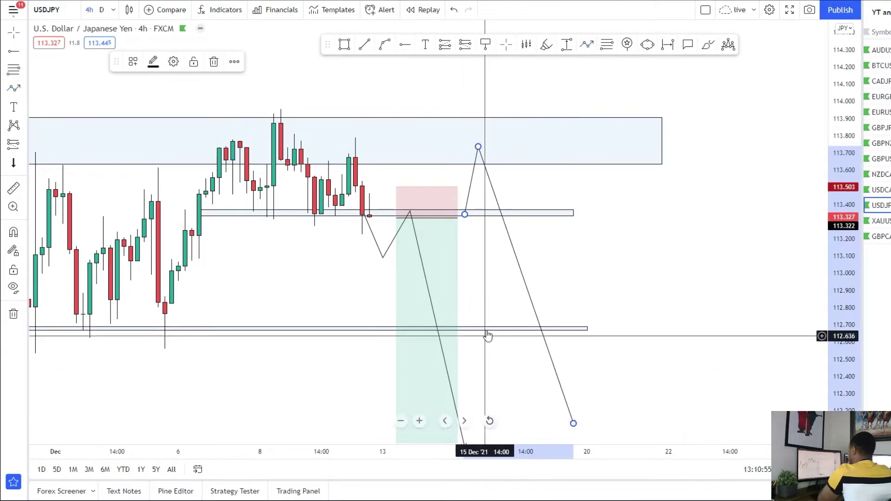
{"action": "left_click_drag", "start_coordinate": [523, 375], "coordinate": [507, 313]}
{"action": "left_click_drag", "start_coordinate": [558, 362], "coordinate": [561, 388]}
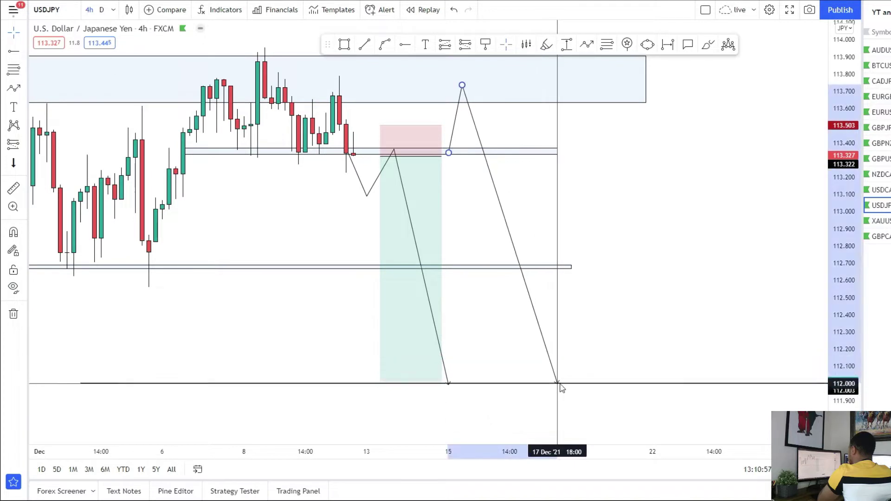
Place a second short at the upper zone's base with stop near 113.858 and target 112.012
{"action": "left_click", "coordinate": [26, 147]}
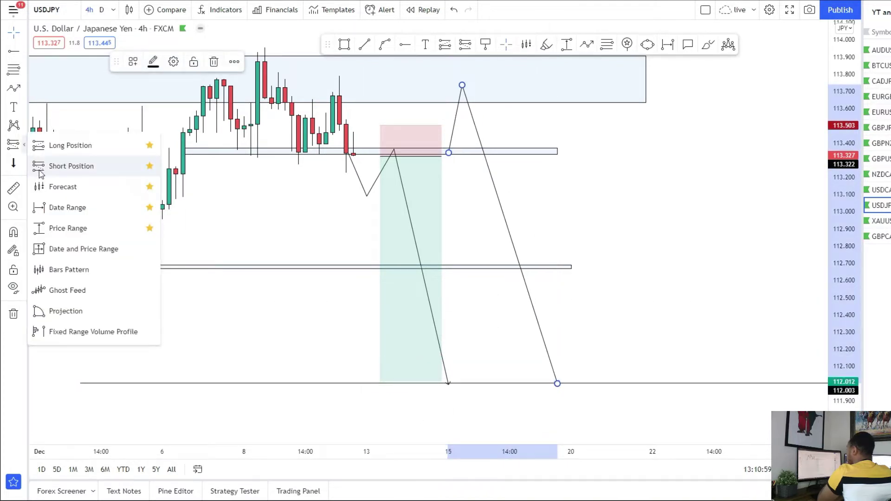
{"action": "left_click", "coordinate": [56, 165]}
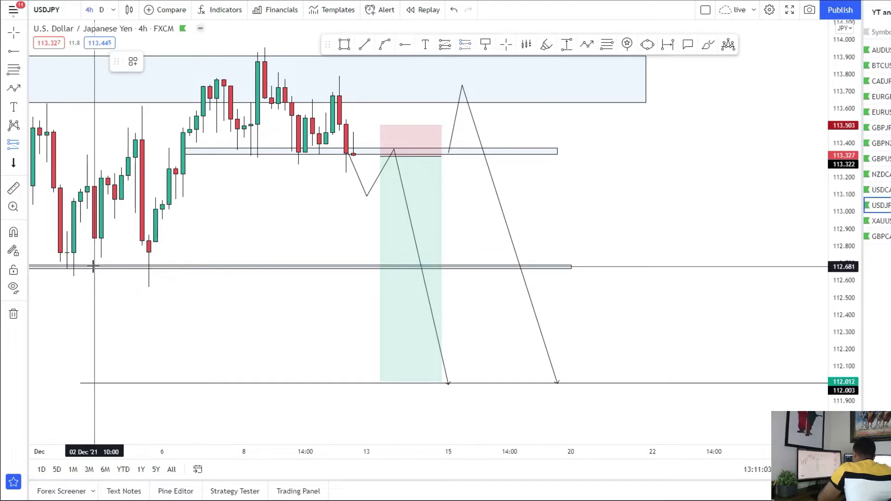
{"action": "left_click", "coordinate": [480, 103]}
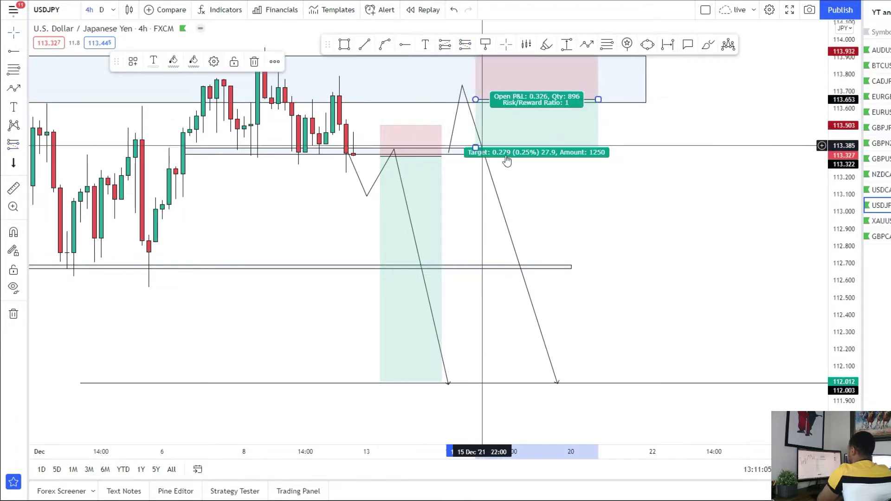
{"action": "left_click_drag", "start_coordinate": [454, 119], "coordinate": [454, 135]}
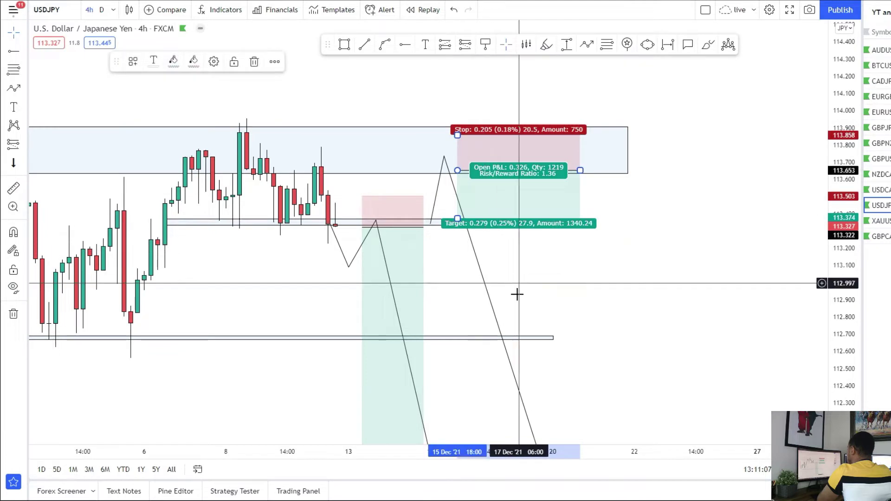
{"action": "mouse_move", "coordinate": [444, 293]}
{"action": "left_mouse_down"}
{"action": "mouse_move", "coordinate": [462, 135]}
{"action": "mouse_move", "coordinate": [453, 367]}
{"action": "left_mouse_up"}
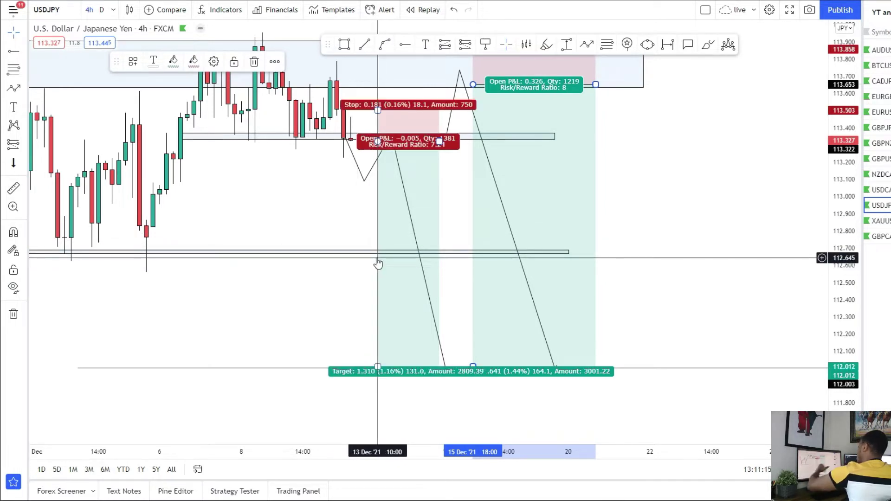
{"action": "scroll", "coordinate": [349, 288], "scroll_direction": "down", "scroll_amount": 2}
{"action": "scroll", "coordinate": [385, 316], "scroll_direction": "down", "scroll_amount": 1}
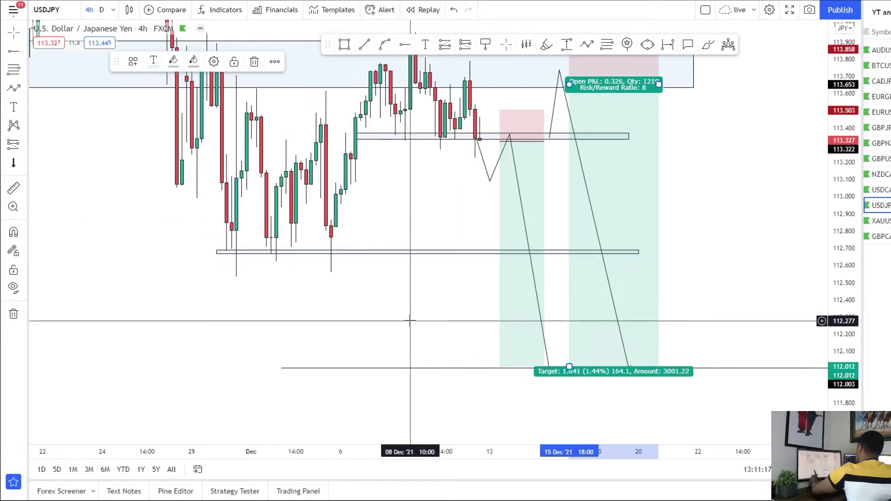
{"action": "left_click_drag", "start_coordinate": [416, 318], "coordinate": [408, 389]}
{"action": "scroll", "coordinate": [404, 343], "scroll_direction": "right", "scroll_amount": 3}
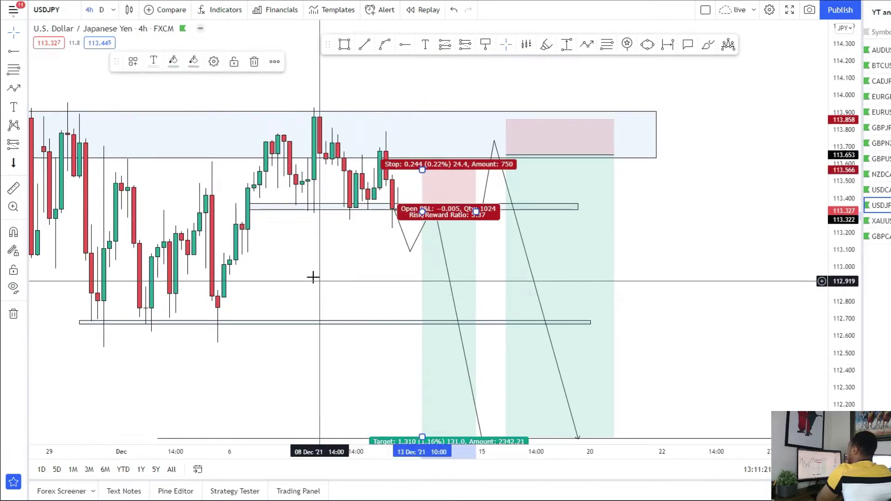
{"action": "left_click_drag", "start_coordinate": [291, 251], "coordinate": [298, 297]}
{"action": "scroll", "coordinate": [299, 297], "scroll_direction": "left", "scroll_amount": 3}
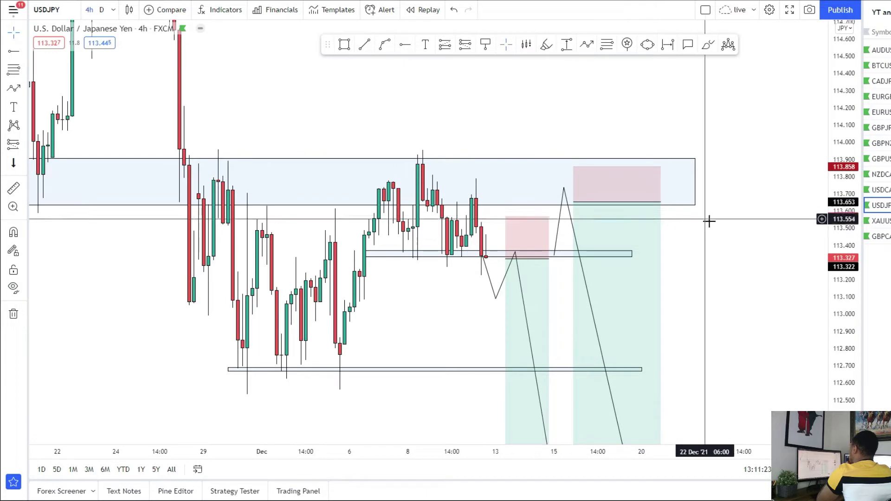
{"action": "left_click_drag", "start_coordinate": [722, 225], "coordinate": [736, 351]}
{"action": "left_click_drag", "start_coordinate": [407, 197], "coordinate": [363, 179]}
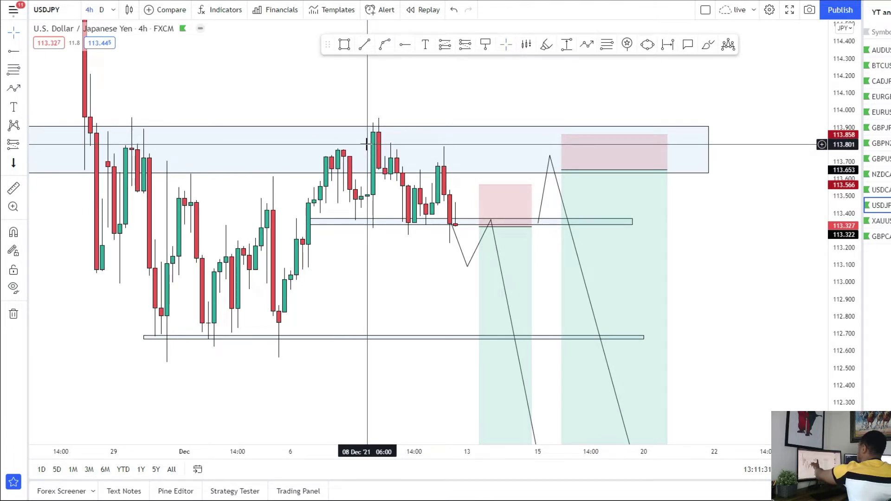
{"action": "left_click_drag", "start_coordinate": [379, 269], "coordinate": [377, 250]}
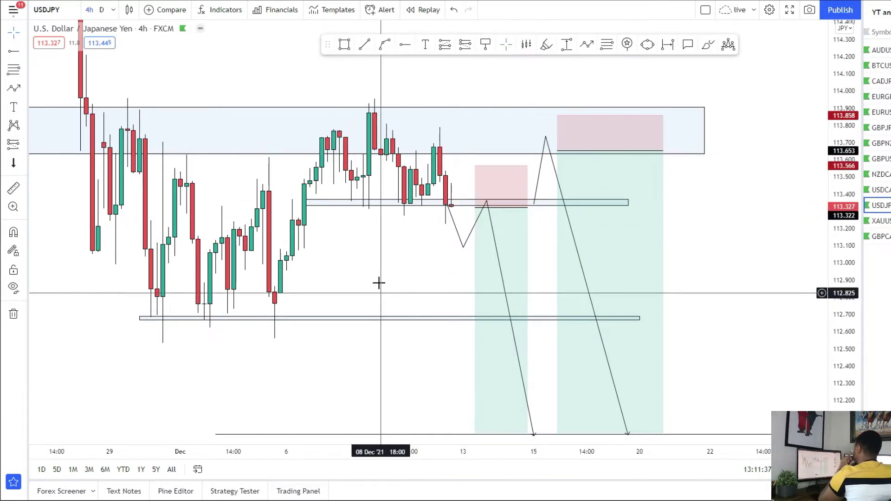
{"action": "left_click_drag", "start_coordinate": [378, 288], "coordinate": [378, 245]}
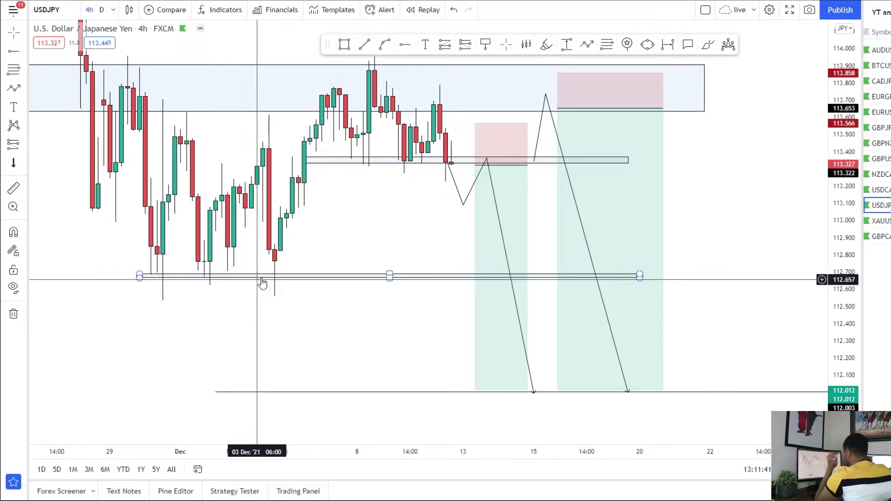
{"action": "left_click_drag", "start_coordinate": [339, 333], "coordinate": [324, 370]}
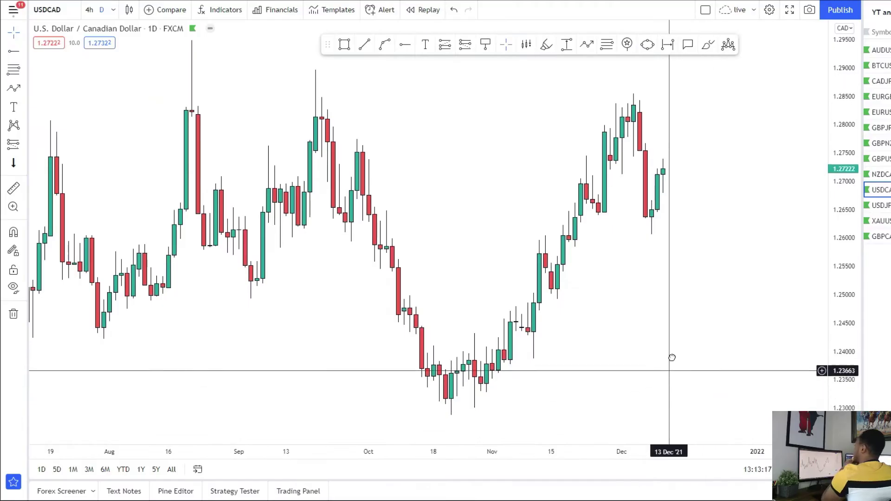
Nudge the USDCAD daily chart view upward
{"action": "mouse_move", "coordinate": [672, 358]}
{"action": "left_mouse_down"}
{"action": "mouse_move", "coordinate": [678, 339]}
{"action": "mouse_move", "coordinate": [615, 251]}
{"action": "mouse_move", "coordinate": [648, 302]}
{"action": "left_mouse_up"}
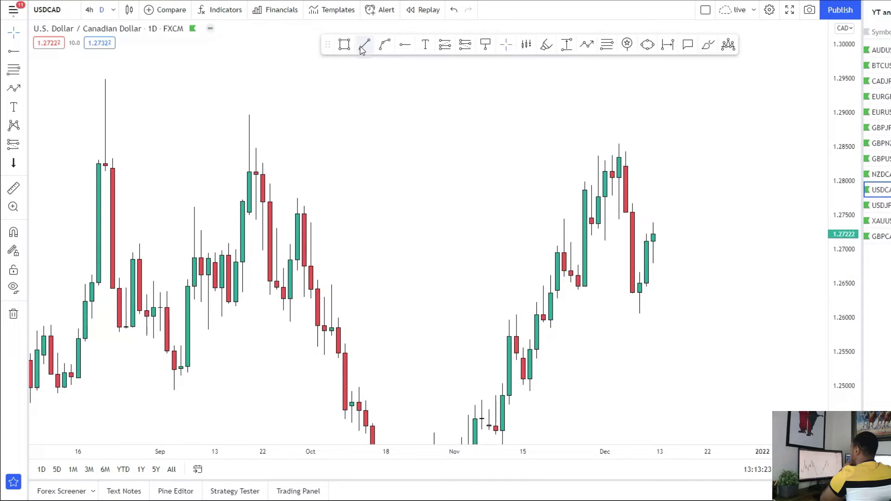
Draw and delete a zone over the repeated highs, then switch USDCAD to 4-hour candles
{"action": "left_click_drag", "start_coordinate": [65, 78], "coordinate": [770, 164]}
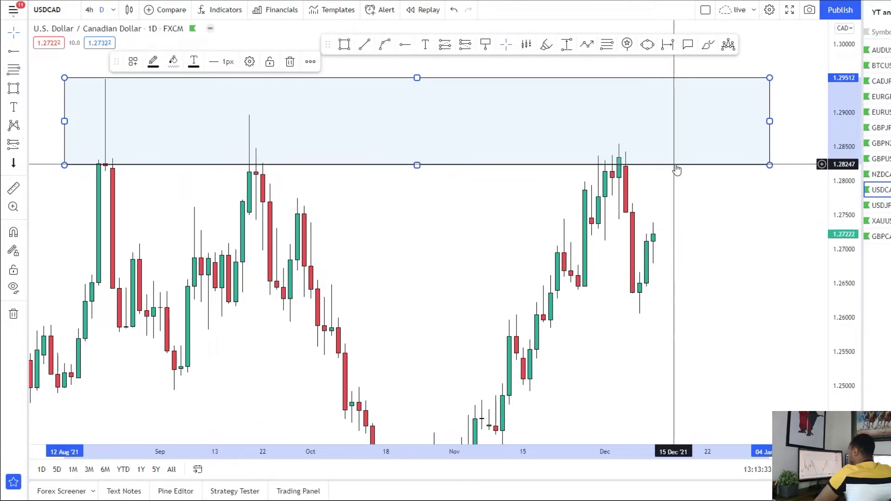
{"action": "key", "text": "Delete"}
{"action": "left_click", "coordinate": [90, 10]}
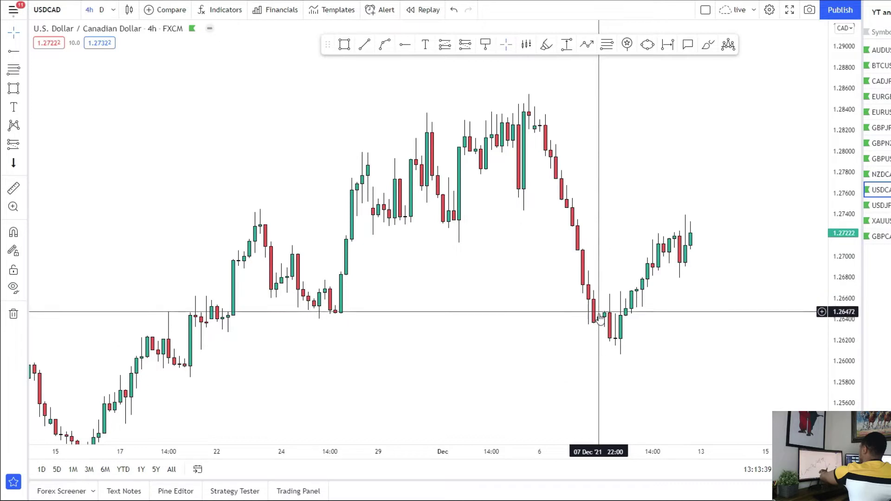
Draw a thin zone along the 1.273 level
{"action": "scroll", "coordinate": [558, 242], "scroll_direction": "down", "scroll_amount": 3}
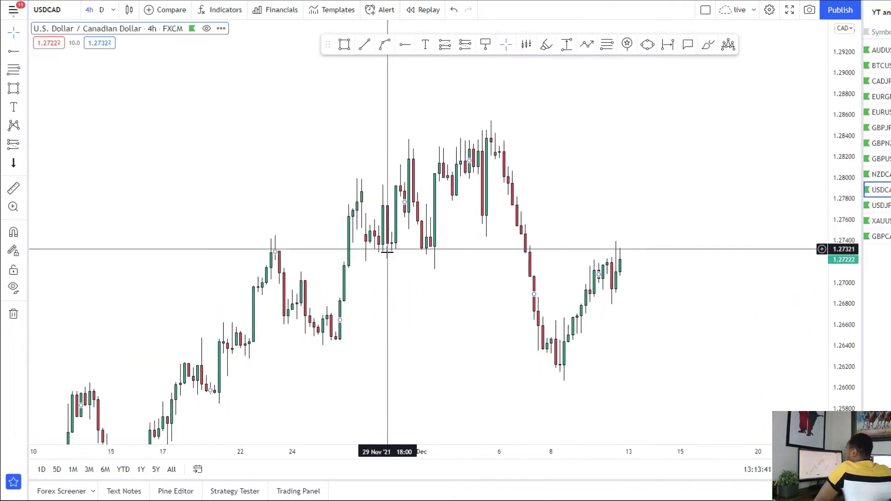
{"action": "scroll", "coordinate": [278, 186], "scroll_direction": "up", "scroll_amount": 2}
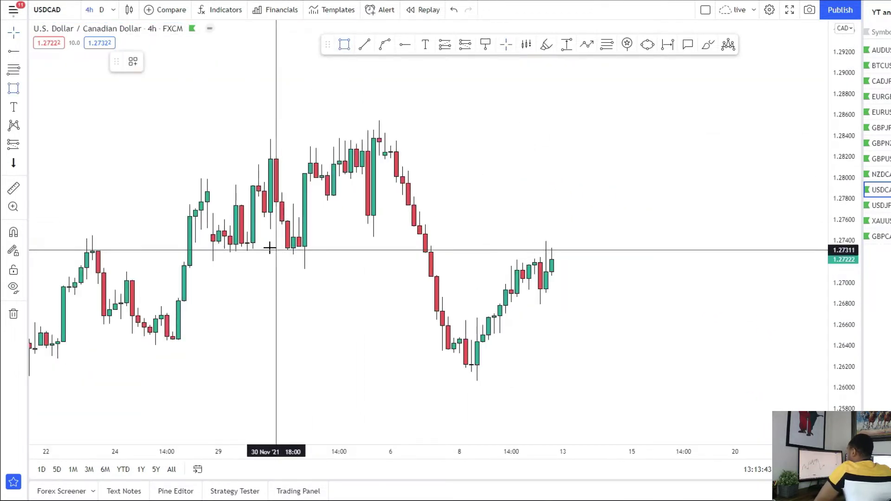
{"action": "left_click_drag", "start_coordinate": [205, 248], "coordinate": [557, 251]}
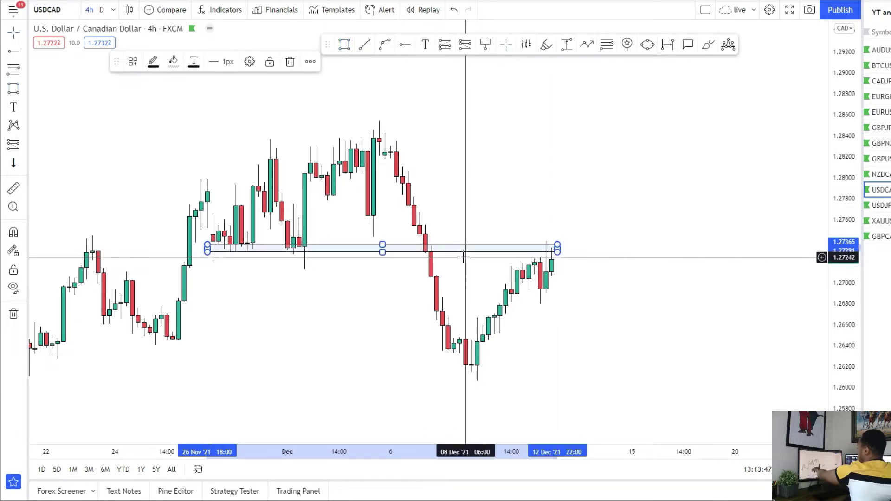
{"action": "left_click_drag", "start_coordinate": [463, 257], "coordinate": [524, 302]}
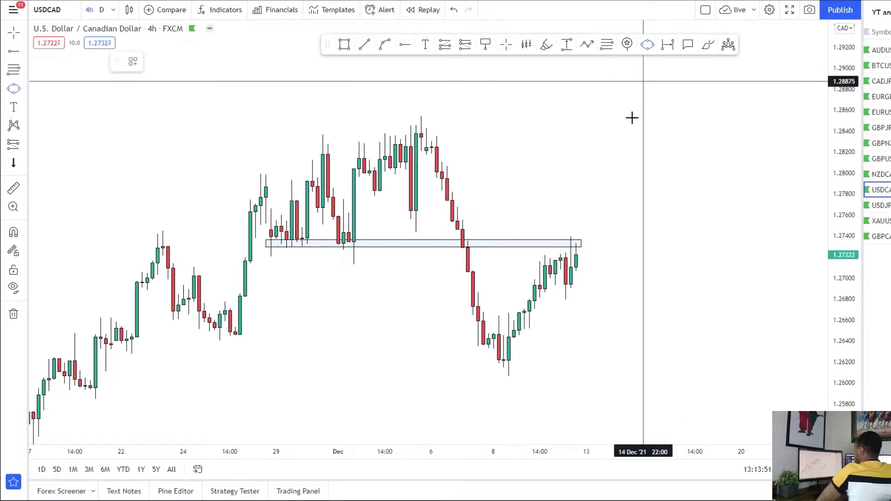
Circle the latest candles with an ellipse and extend the 1.273 zone further right
{"action": "left_click_drag", "start_coordinate": [565, 237], "coordinate": [591, 260]}
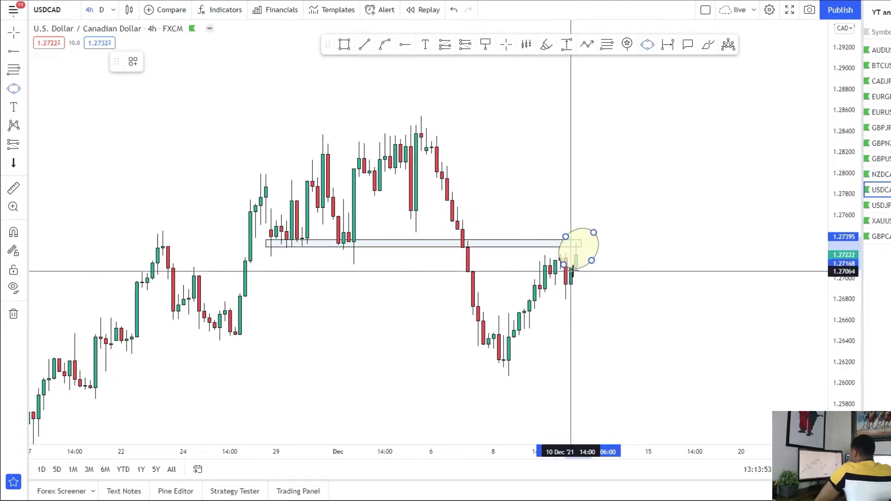
{"action": "left_click_drag", "start_coordinate": [590, 312], "coordinate": [579, 308]}
{"action": "left_click", "coordinate": [573, 216]}
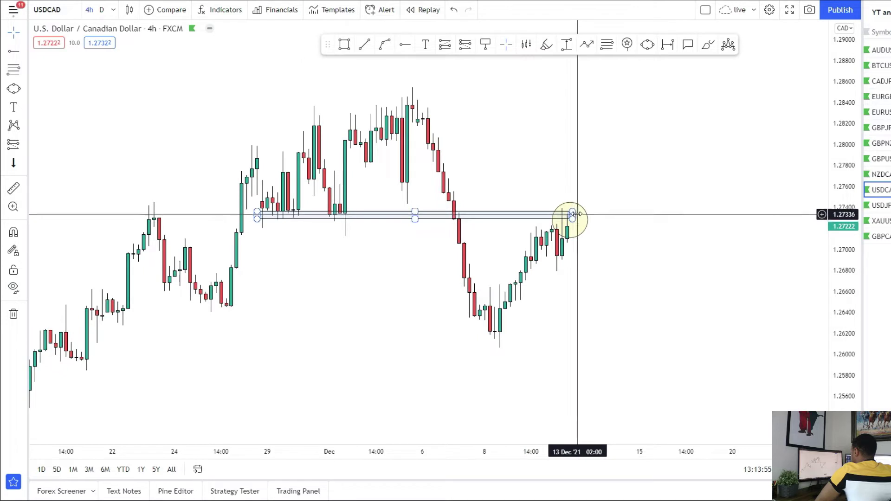
{"action": "left_click_drag", "start_coordinate": [573, 215], "coordinate": [686, 215]}
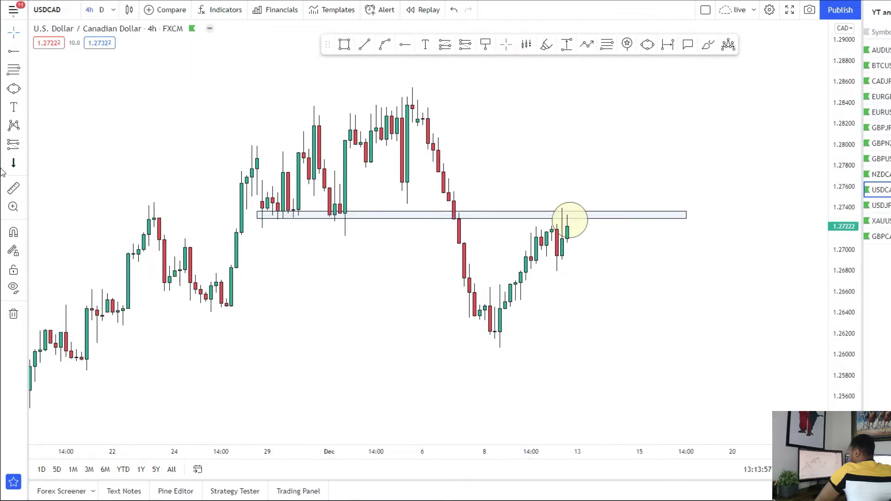
Place a short at the zone's right end with stop 1.2758 and target 1.26166, then show daily candles
{"action": "left_click", "coordinate": [21, 148]}
{"action": "left_click", "coordinate": [51, 146]}
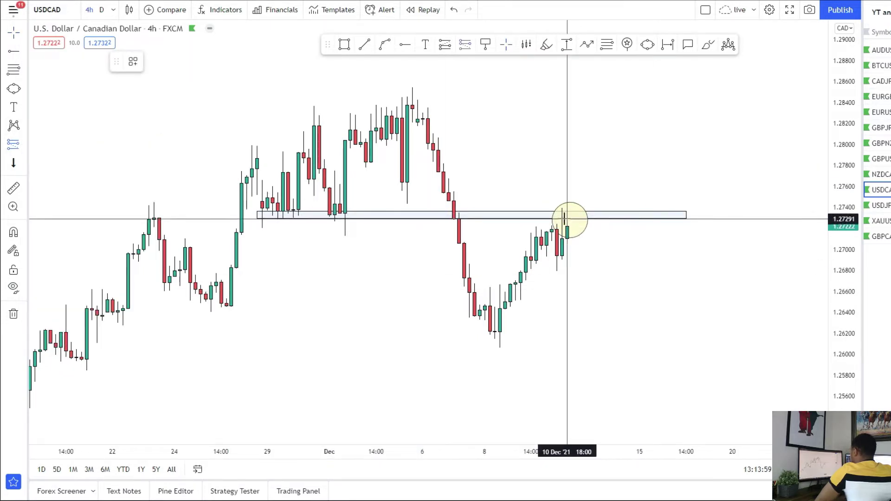
{"action": "left_click", "coordinate": [565, 218]}
{"action": "left_click_drag", "start_coordinate": [562, 149], "coordinate": [563, 189]}
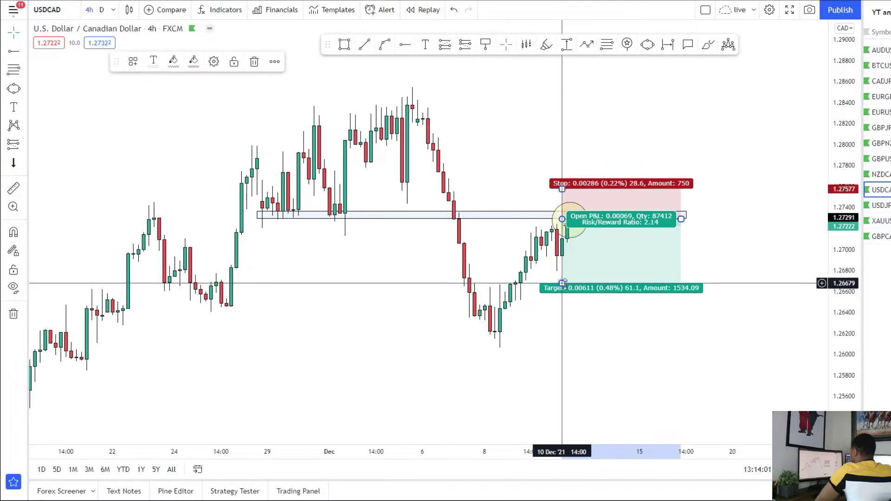
{"action": "left_click_drag", "start_coordinate": [562, 283], "coordinate": [562, 337]}
{"action": "left_click_drag", "start_coordinate": [492, 372], "coordinate": [519, 298]}
{"action": "left_click", "coordinate": [101, 10]}
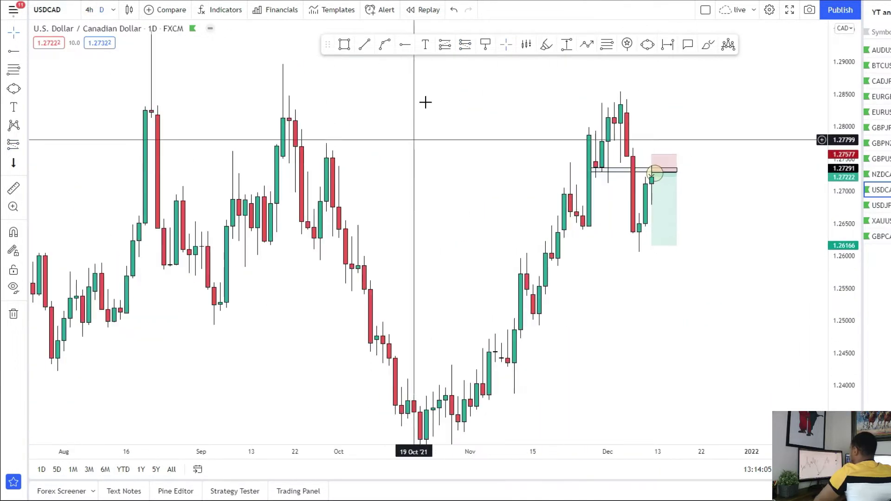
Add horizontal levels at 1.26222 and 1.25229, then return to 4-hour candles
{"action": "left_click", "coordinate": [239, 242]}
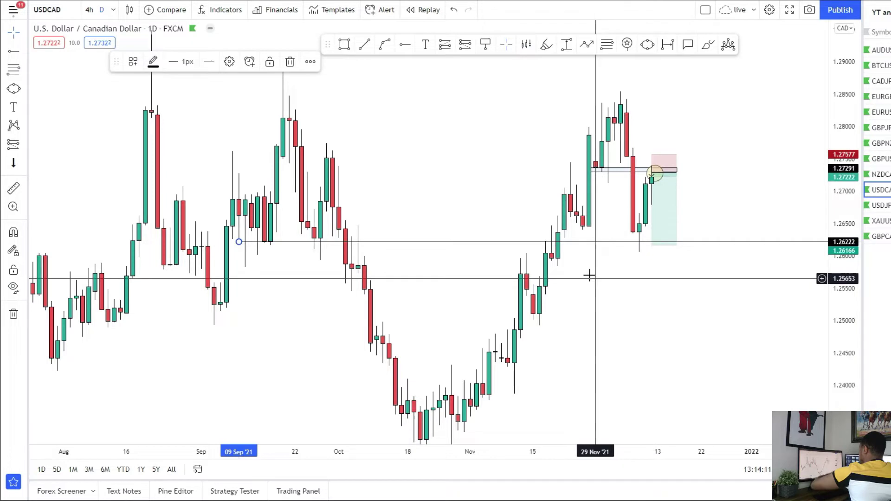
{"action": "left_click", "coordinate": [392, 59]}
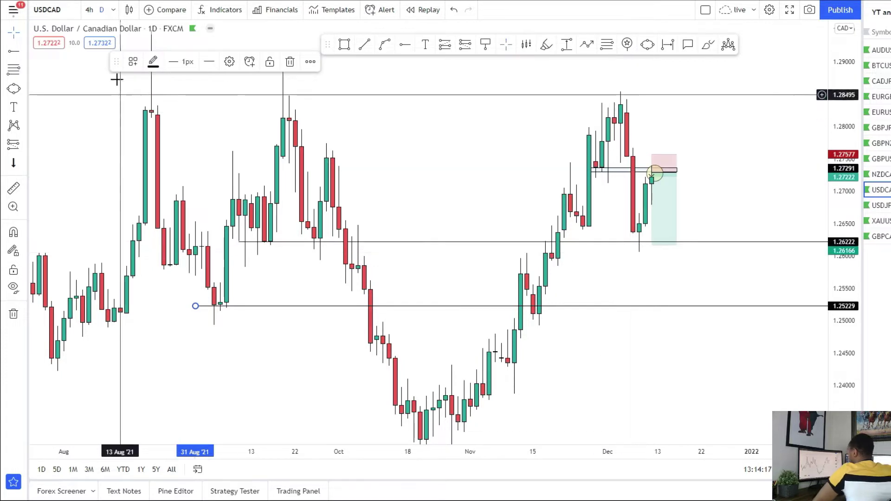
{"action": "left_click", "coordinate": [89, 10]}
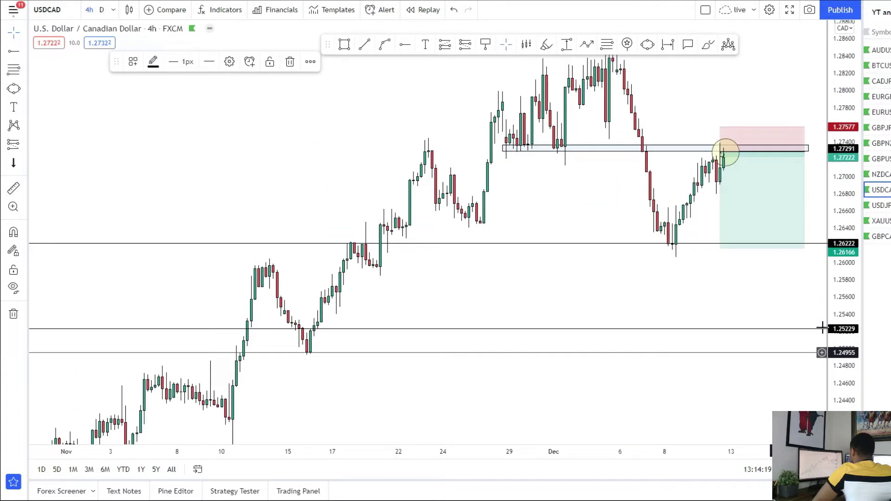
Move the position's target to the 1.2522 support line
{"action": "scroll", "coordinate": [562, 301], "scroll_direction": "up", "scroll_amount": 2}
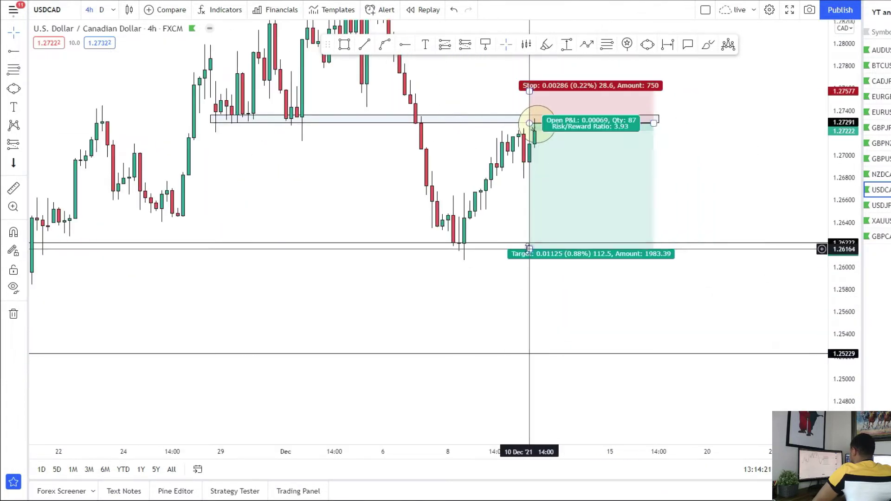
{"action": "left_click_drag", "start_coordinate": [529, 239], "coordinate": [535, 349]}
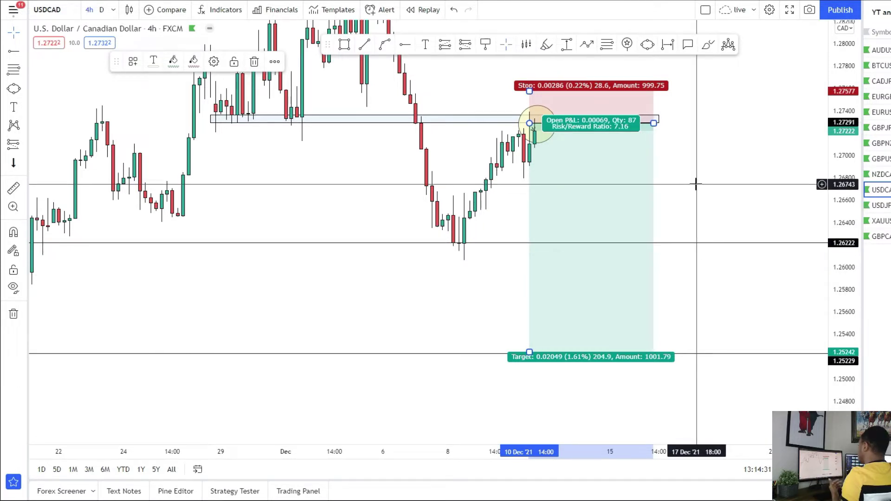
{"action": "left_click_drag", "start_coordinate": [690, 203], "coordinate": [687, 221]}
{"action": "scroll", "coordinate": [673, 246], "scroll_direction": "down", "scroll_amount": 2}
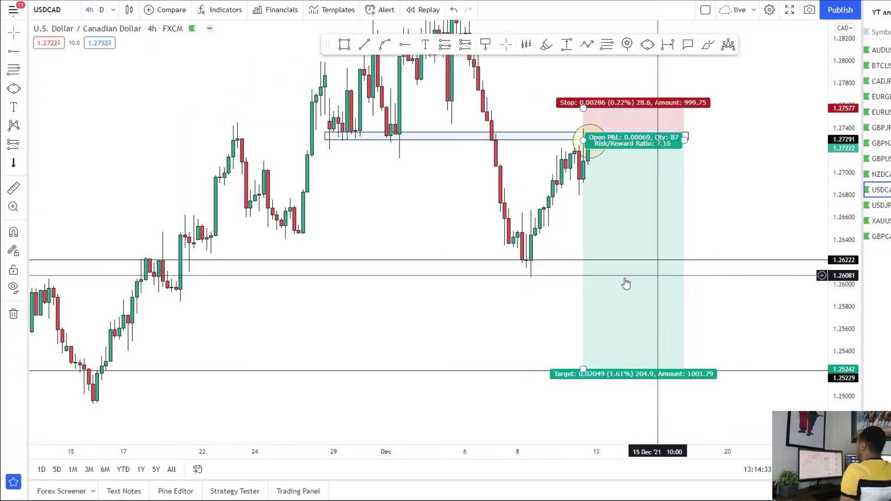
{"action": "left_click_drag", "start_coordinate": [583, 372], "coordinate": [593, 257]}
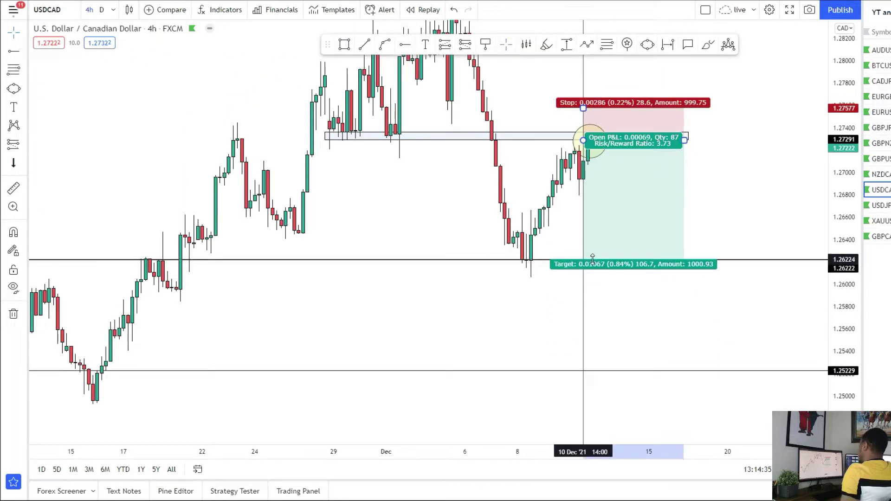
{"action": "left_click_drag", "start_coordinate": [593, 259], "coordinate": [594, 372]}
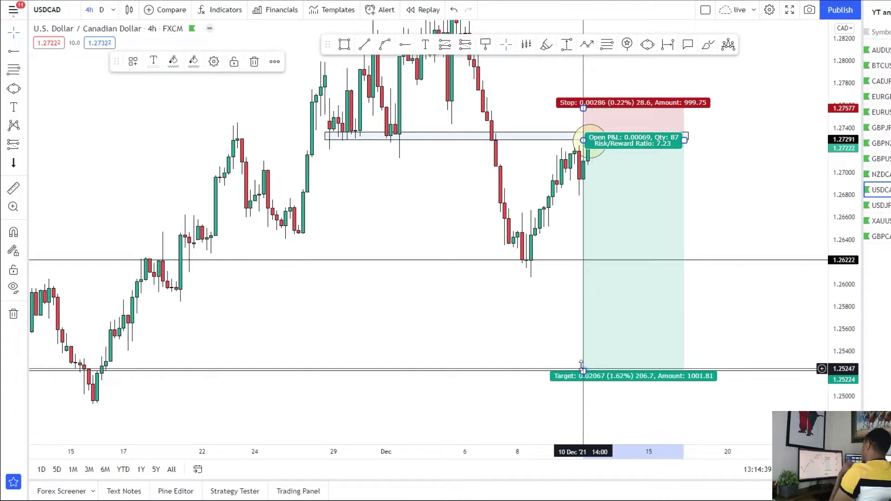
Stretch the 1.273 resistance zone further right and switch to the daily timeframe
{"action": "left_click_drag", "start_coordinate": [503, 319], "coordinate": [477, 368]}
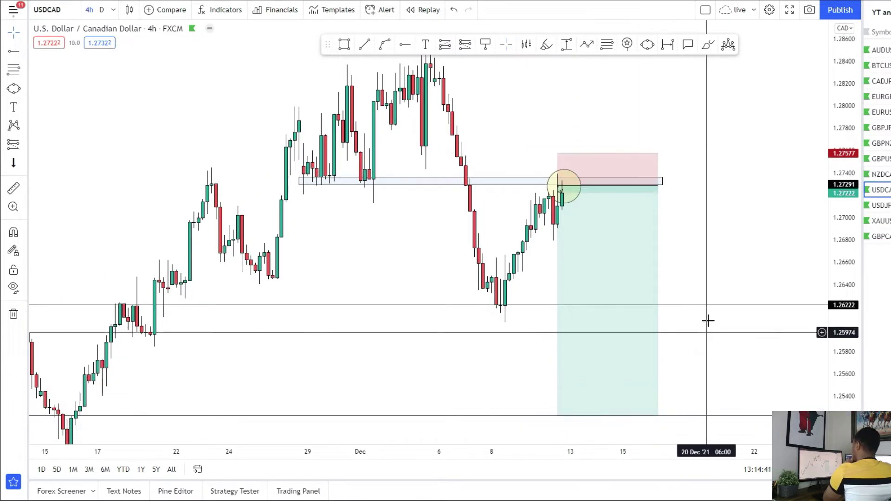
{"action": "left_click_drag", "start_coordinate": [708, 209], "coordinate": [637, 266]}
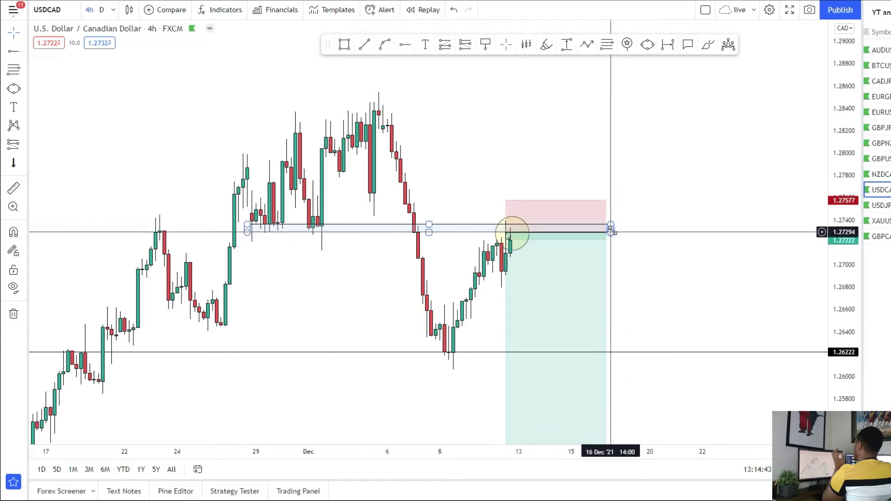
{"action": "left_click_drag", "start_coordinate": [611, 229], "coordinate": [664, 229]}
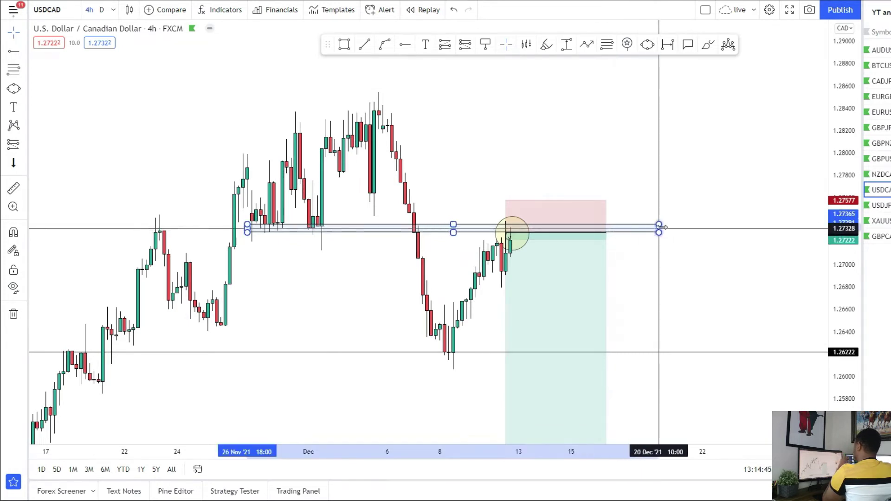
{"action": "left_click", "coordinate": [101, 11]}
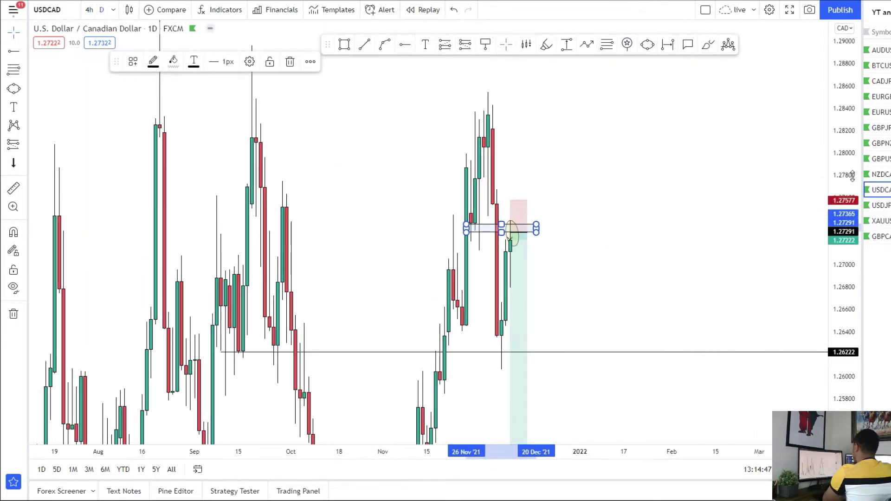
Zoom out to the full daily swing and try a pattern at the December high, then cancel it
{"action": "left_click_drag", "start_coordinate": [853, 176], "coordinate": [645, 360]}
{"action": "scroll", "coordinate": [583, 354], "scroll_direction": "up", "scroll_amount": 2}
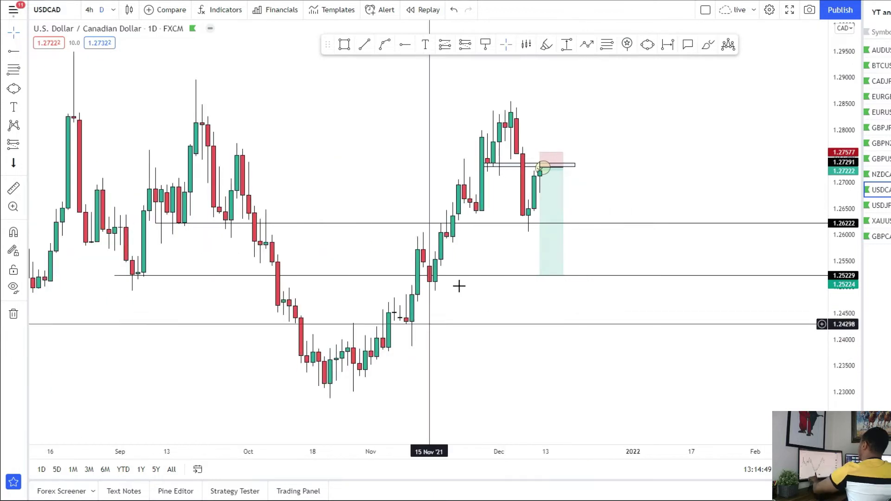
{"action": "scroll", "coordinate": [525, 167], "scroll_direction": "down", "scroll_amount": 3}
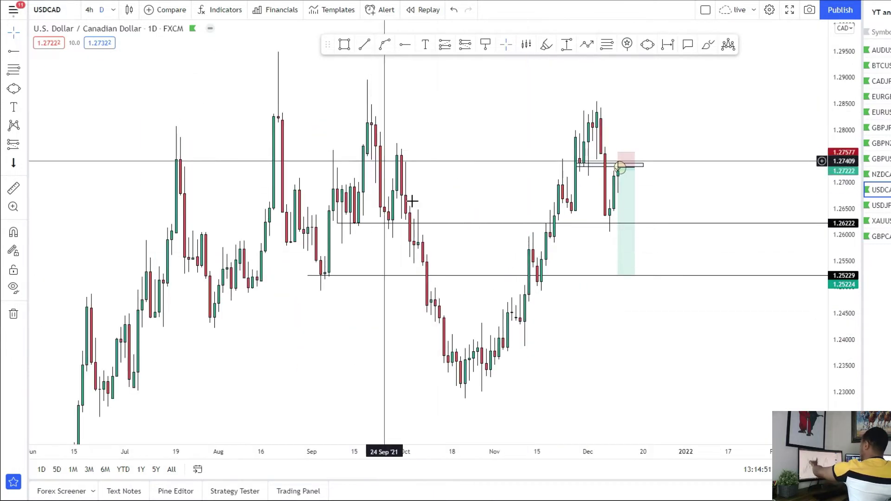
{"action": "left_click_drag", "start_coordinate": [538, 357], "coordinate": [458, 386]}
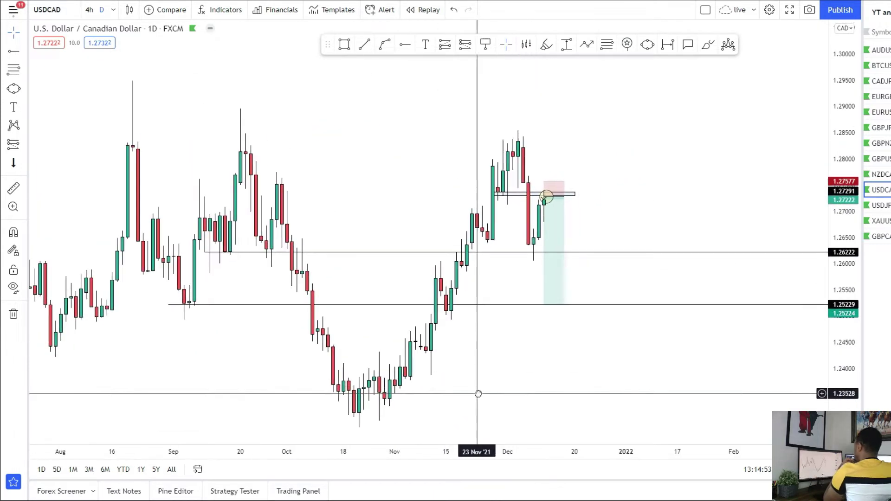
{"action": "left_click", "coordinate": [581, 46]}
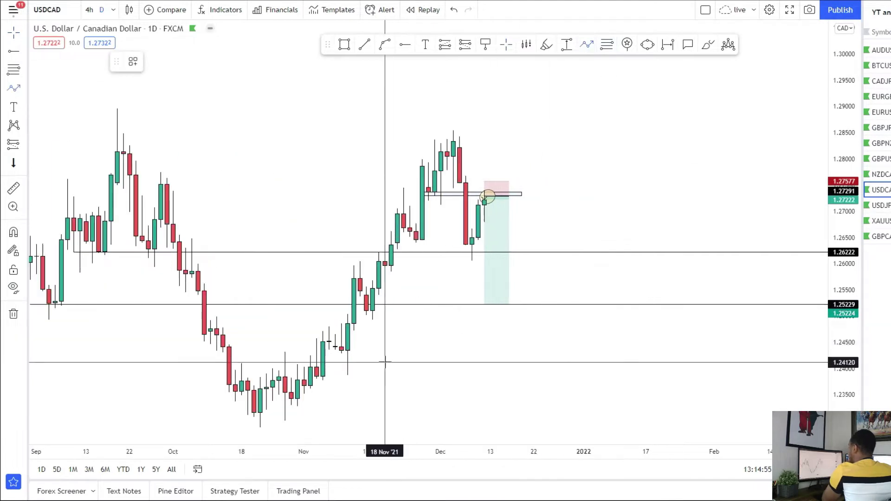
{"action": "left_click", "coordinate": [447, 135]}
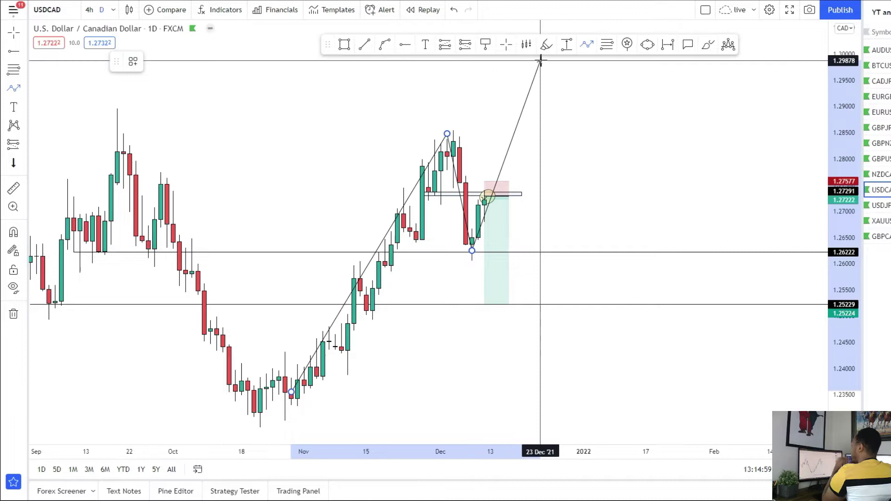
{"action": "key", "text": "Escape"}
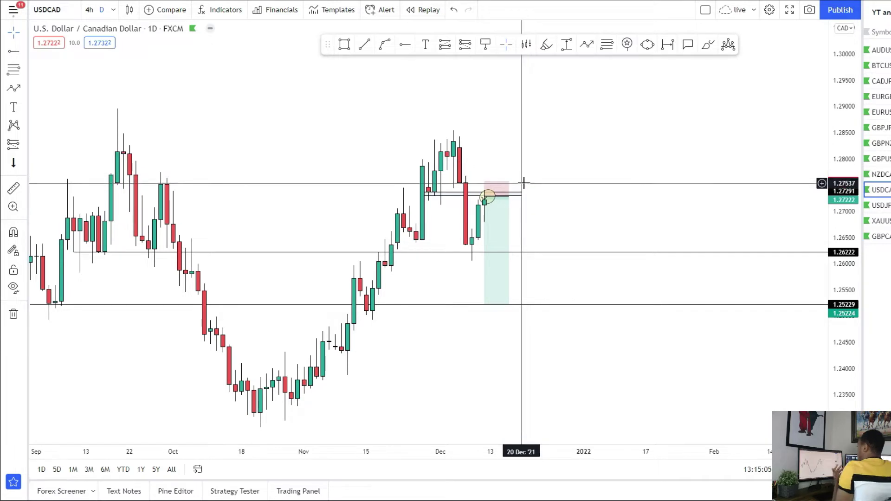
Start a path at the early-December high after re-framing the recent candles
{"action": "left_click_drag", "start_coordinate": [614, 211], "coordinate": [742, 206]}
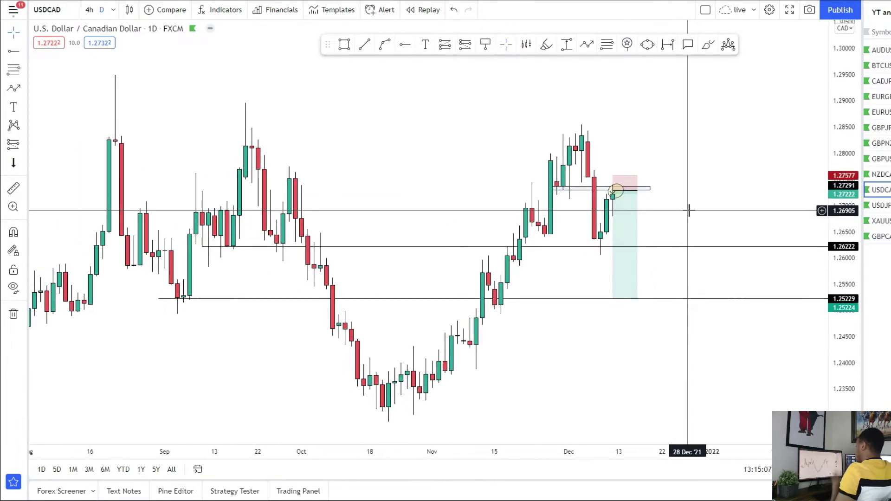
{"action": "left_click_drag", "start_coordinate": [678, 204], "coordinate": [620, 264]}
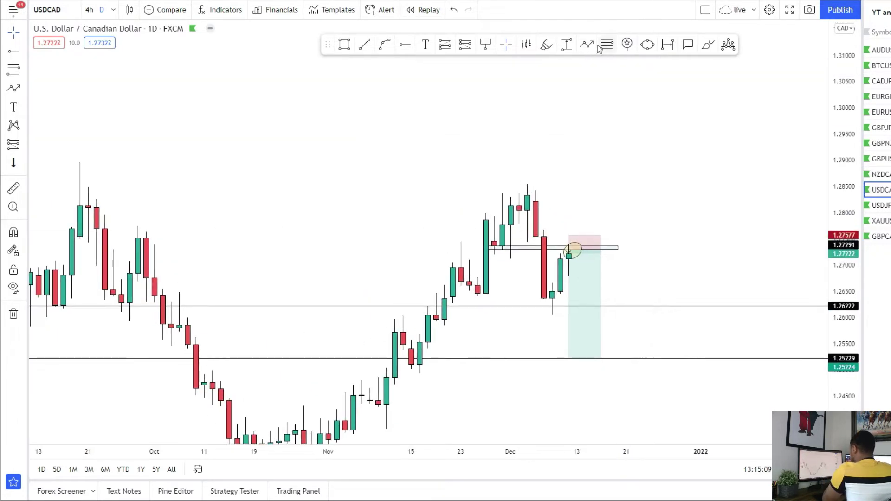
{"action": "left_click", "coordinate": [528, 197]}
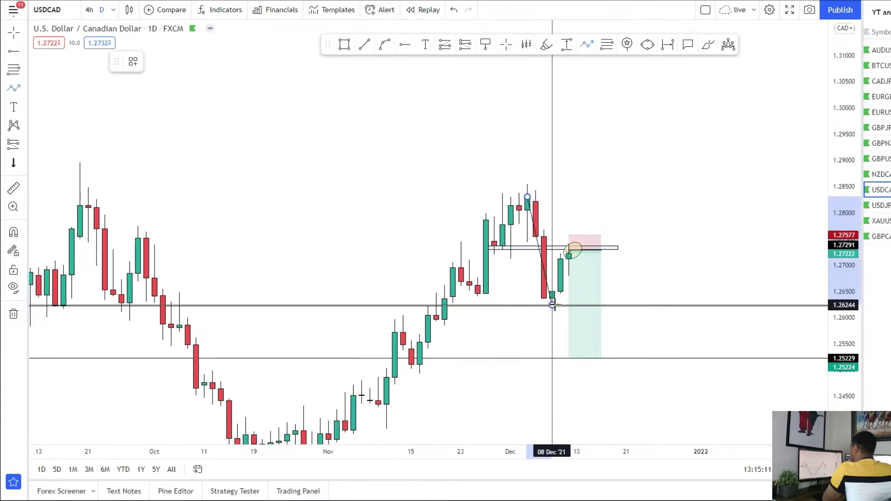
Abandon the daily path sketch and switch USDCAD back to 4-hour candles
{"action": "left_click", "coordinate": [552, 304]}
{"action": "key", "text": "Escape"}
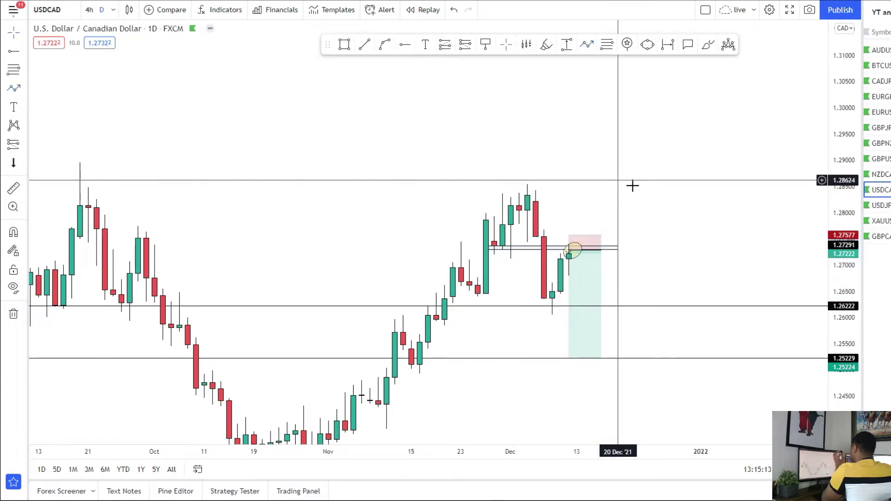
{"action": "left_click", "coordinate": [87, 11]}
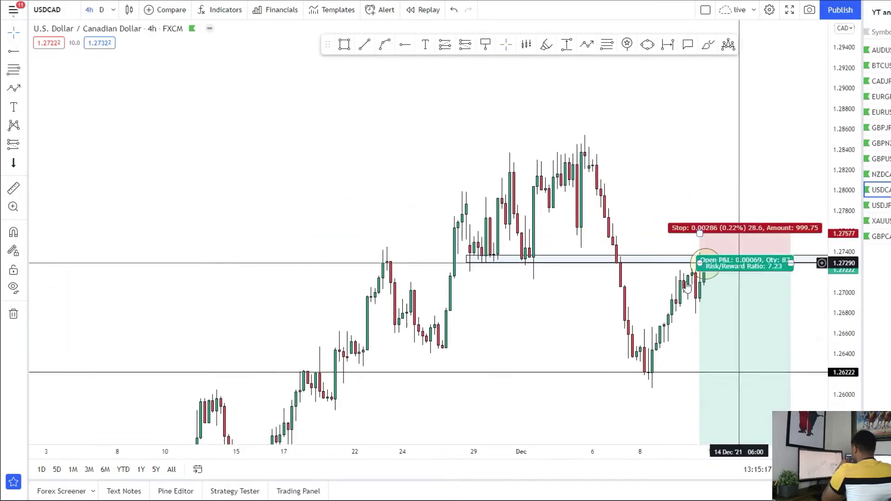
Frame the long setup on the 4-hour chart and begin a new path near 1.279
{"action": "scroll", "coordinate": [398, 258], "scroll_direction": "up", "scroll_amount": 2}
{"action": "left_click_drag", "start_coordinate": [441, 241], "coordinate": [364, 289]}
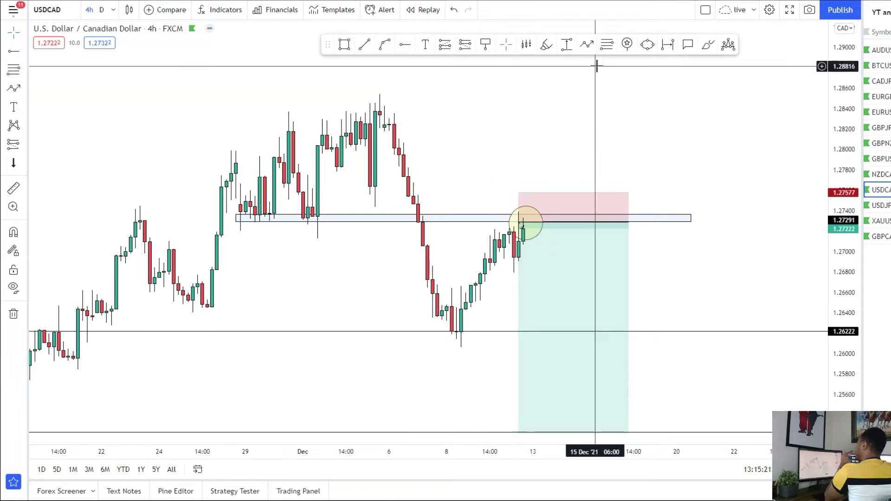
{"action": "left_click_drag", "start_coordinate": [492, 290], "coordinate": [506, 253]}
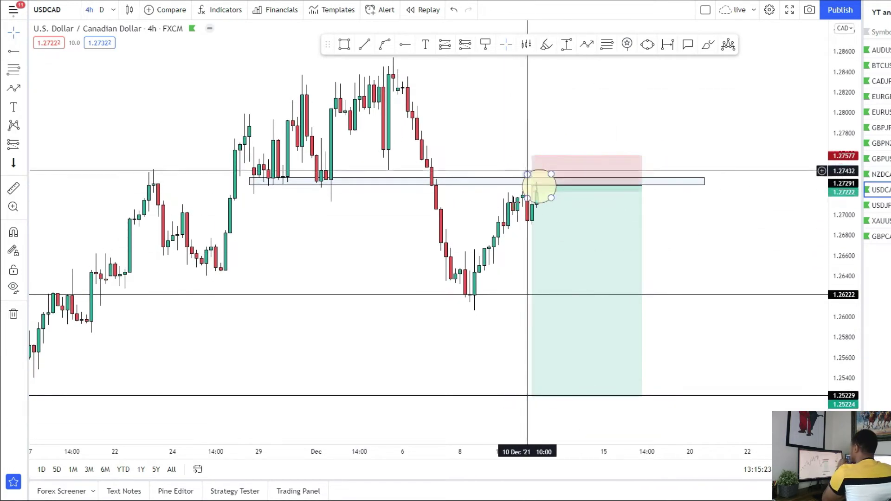
{"action": "scroll", "coordinate": [443, 246], "scroll_direction": "up", "scroll_amount": 2}
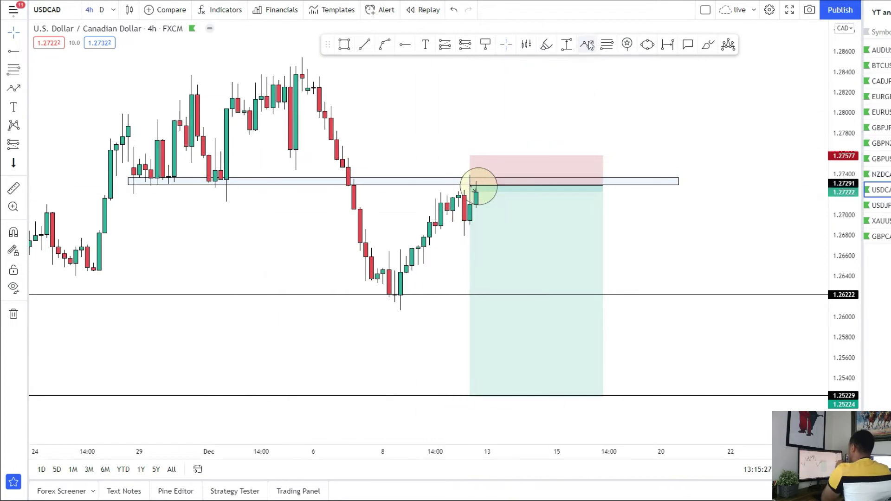
{"action": "left_click", "coordinate": [545, 114]}
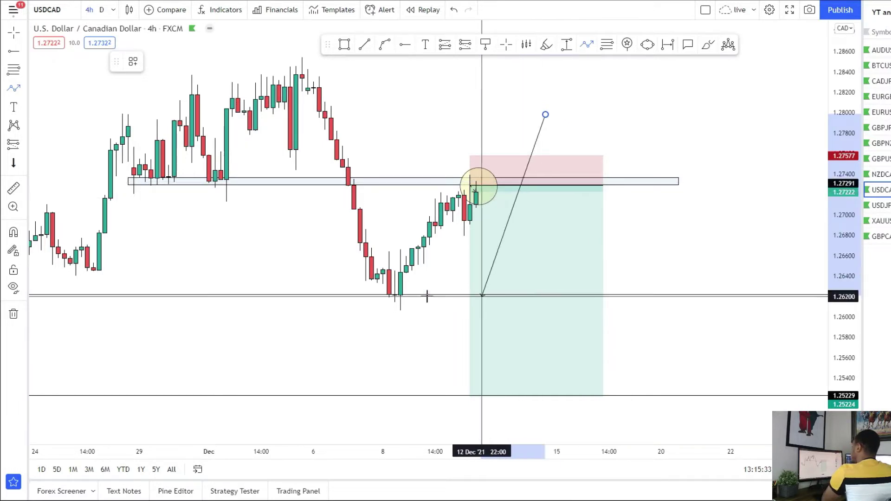
Shift the long position right, draw a path retesting the 1.273 zone then rallying, and box the December highs
{"action": "key", "text": "Escape"}
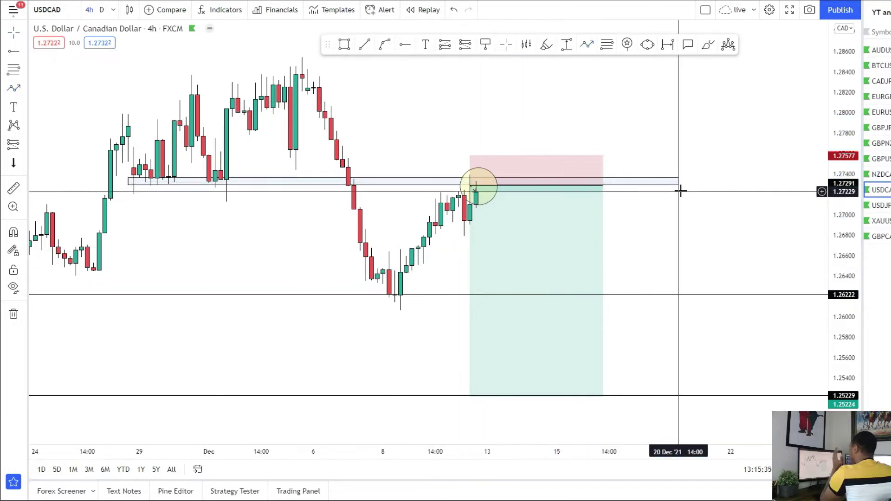
{"action": "left_click_drag", "start_coordinate": [552, 239], "coordinate": [623, 235]}
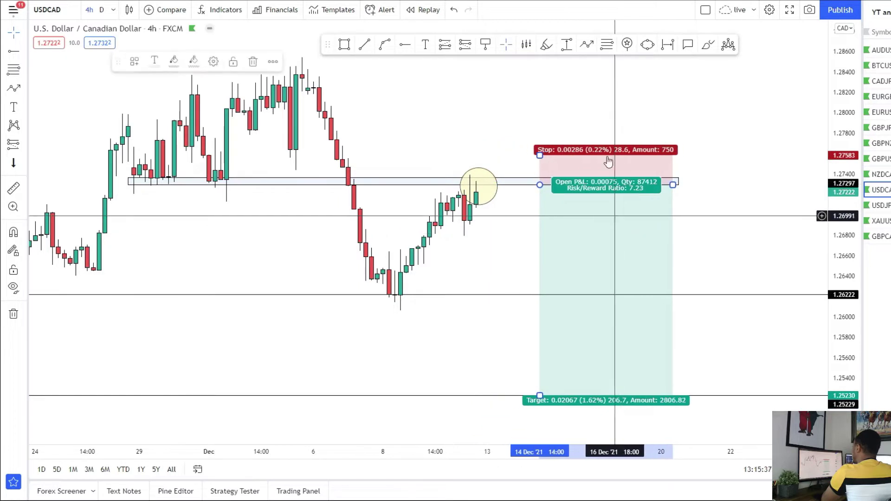
{"action": "left_click", "coordinate": [587, 44]}
{"action": "left_click", "coordinate": [470, 210]}
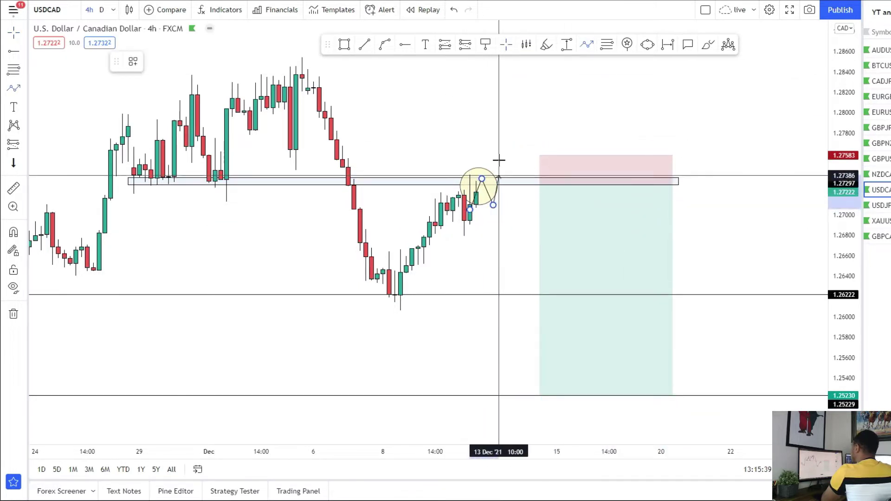
{"action": "left_click", "coordinate": [505, 140]}
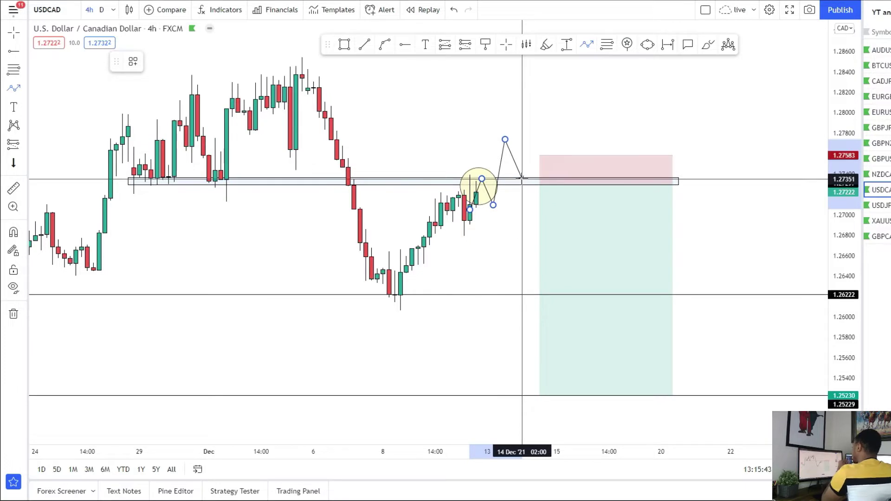
{"action": "left_click", "coordinate": [522, 179]}
{"action": "double_click", "coordinate": [549, 77]}
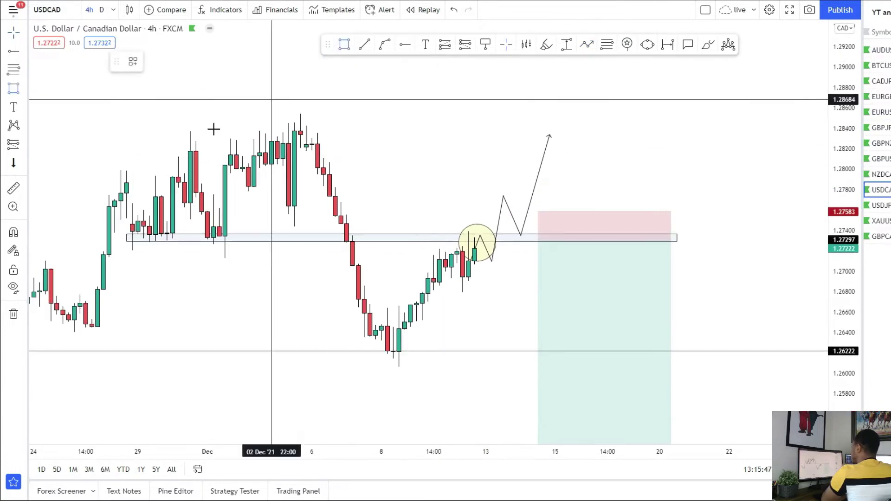
{"action": "mouse_move", "coordinate": [173, 127]}
{"action": "left_mouse_down"}
{"action": "mouse_move", "coordinate": [625, 135]}
{"action": "mouse_move", "coordinate": [620, 140]}
{"action": "left_mouse_up"}
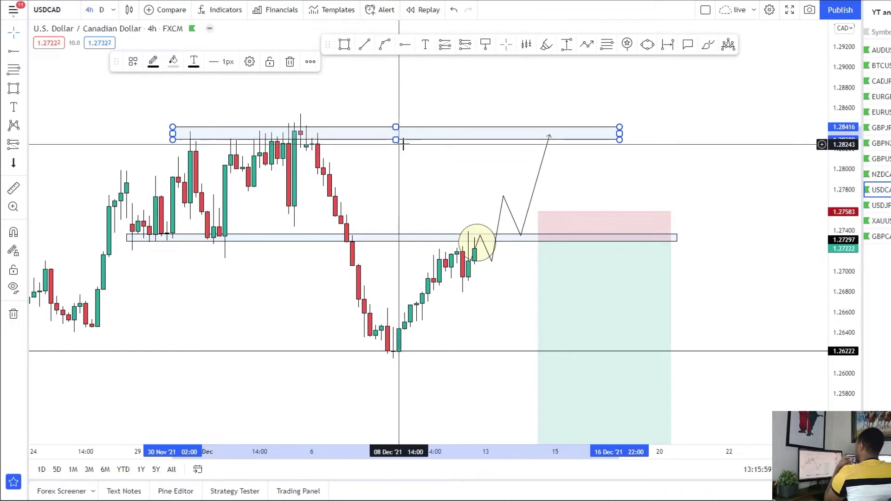
Move the first long left and add a new long at the zone with stop 1.27006, target 1.28365
{"action": "left_click_drag", "start_coordinate": [650, 250], "coordinate": [545, 259]}
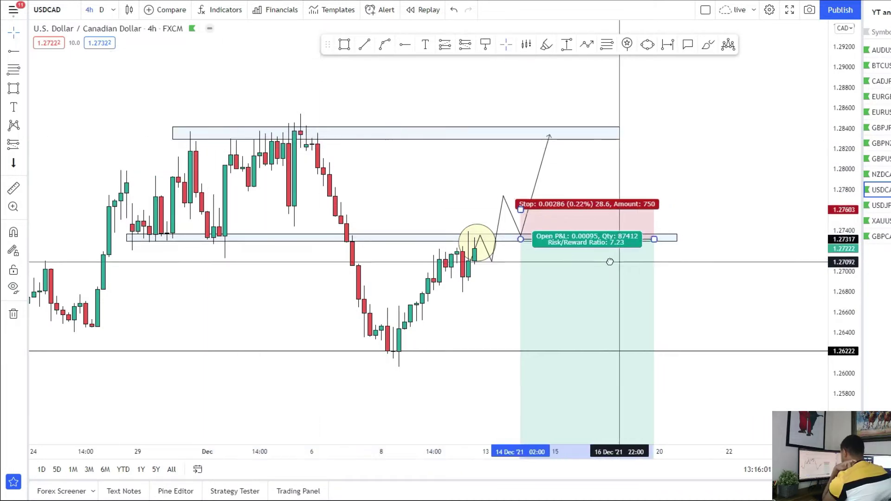
{"action": "left_click", "coordinate": [14, 144]}
{"action": "left_click", "coordinate": [595, 233]}
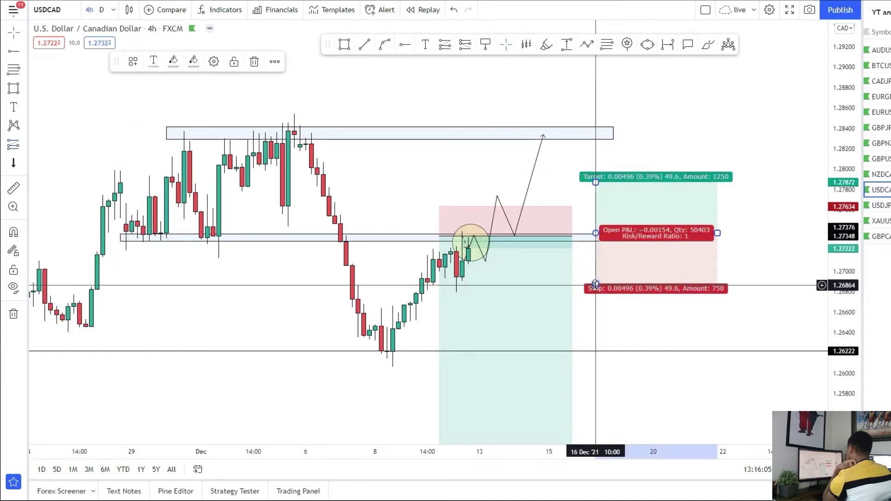
{"action": "left_click_drag", "start_coordinate": [595, 284], "coordinate": [596, 271]}
{"action": "left_click_drag", "start_coordinate": [596, 182], "coordinate": [596, 132]}
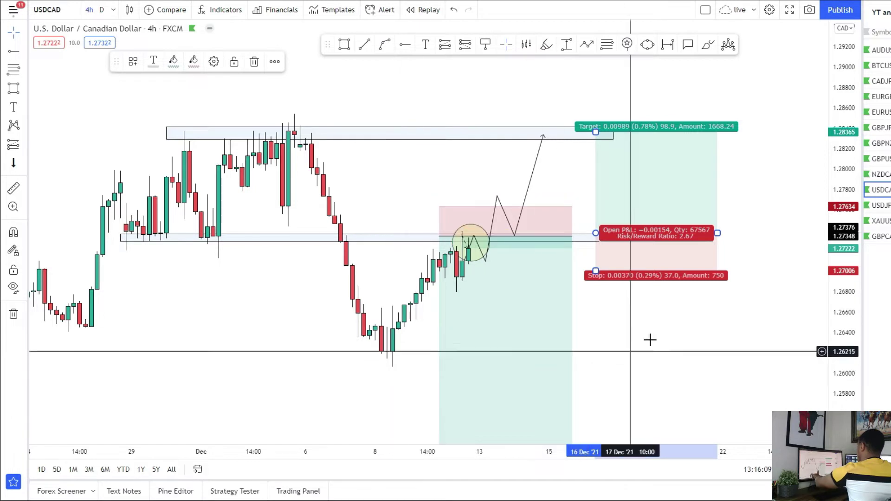
{"action": "left_click_drag", "start_coordinate": [656, 283], "coordinate": [661, 221]}
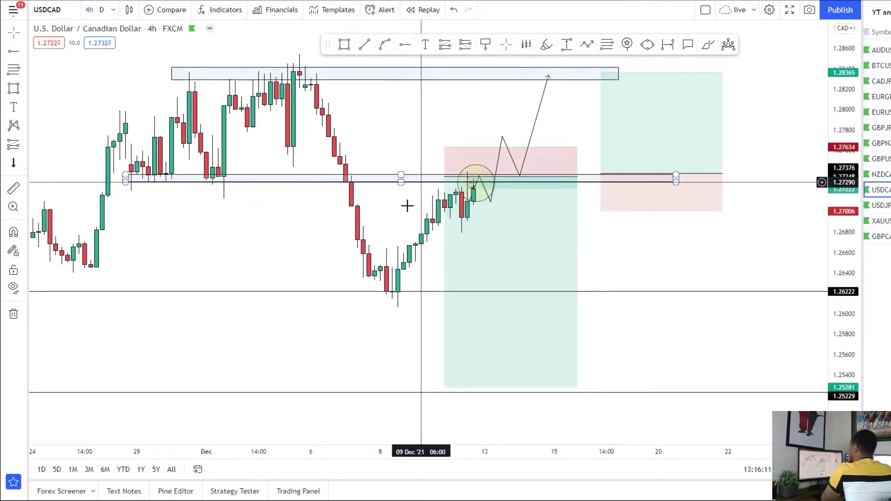
{"action": "left_click", "coordinate": [421, 215]}
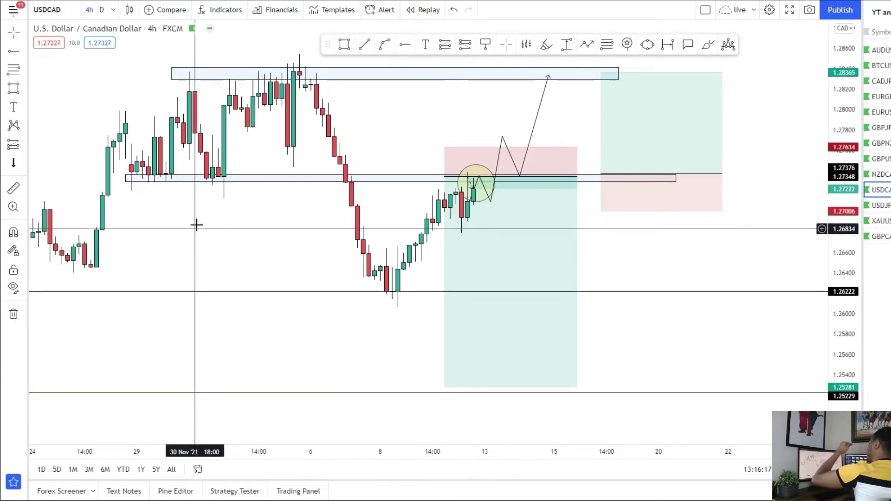
{"action": "left_click", "coordinate": [458, 309]}
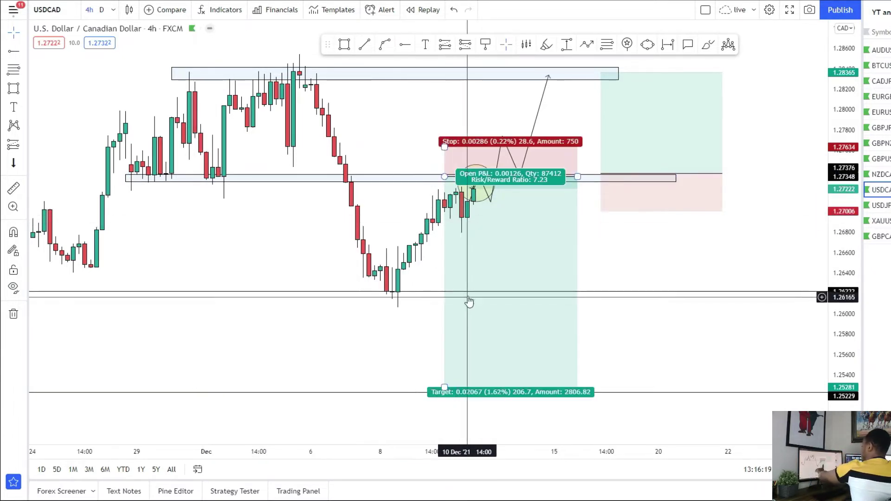
{"action": "left_click", "coordinate": [635, 307]}
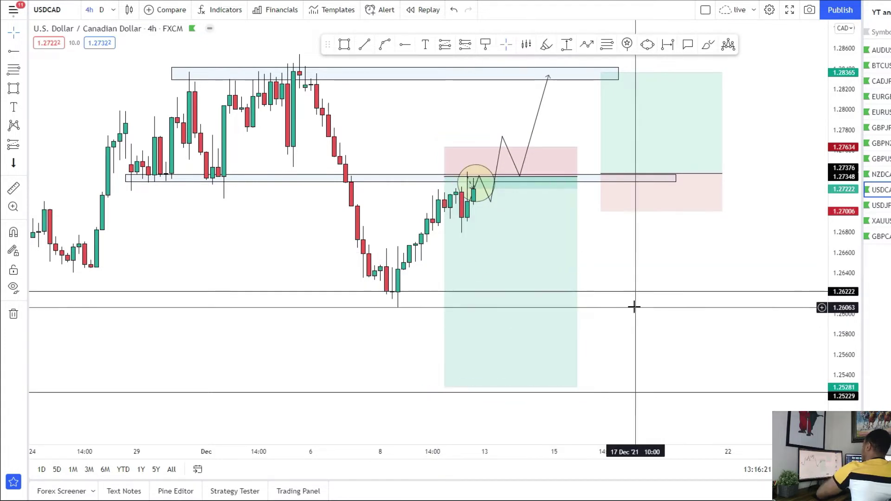
{"action": "left_click_drag", "start_coordinate": [590, 242], "coordinate": [583, 319]}
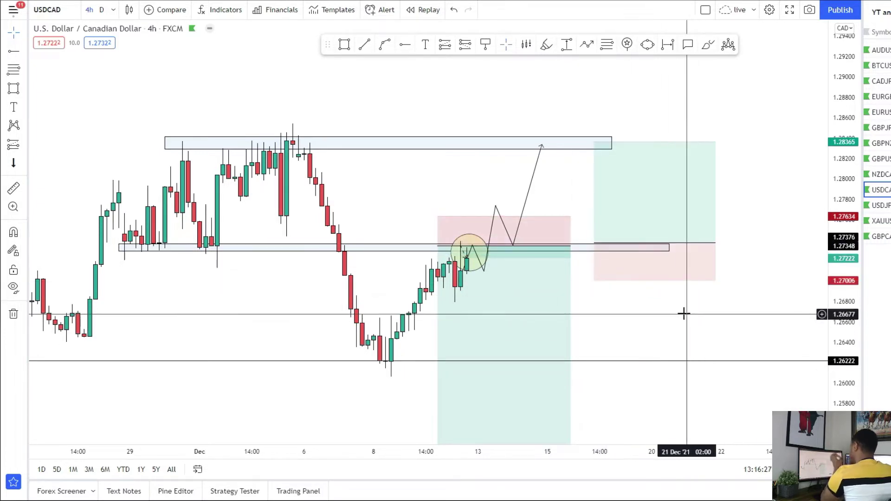
{"action": "left_click_drag", "start_coordinate": [268, 292], "coordinate": [285, 253]}
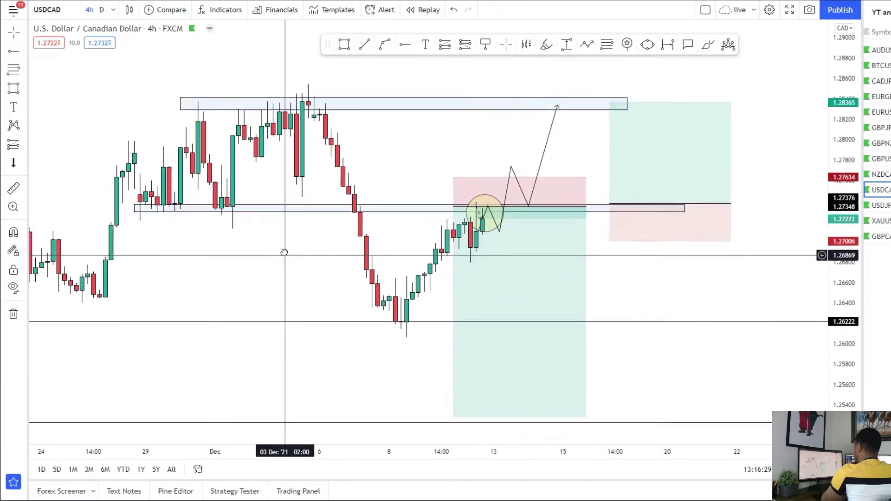
{"action": "scroll", "coordinate": [339, 314], "scroll_direction": "down", "scroll_amount": 3}
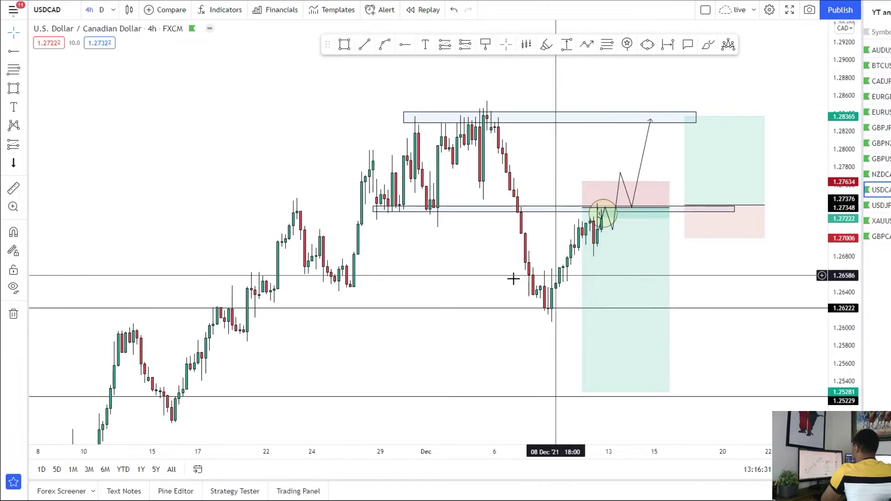
{"action": "left_click_drag", "start_coordinate": [526, 221], "coordinate": [496, 213]}
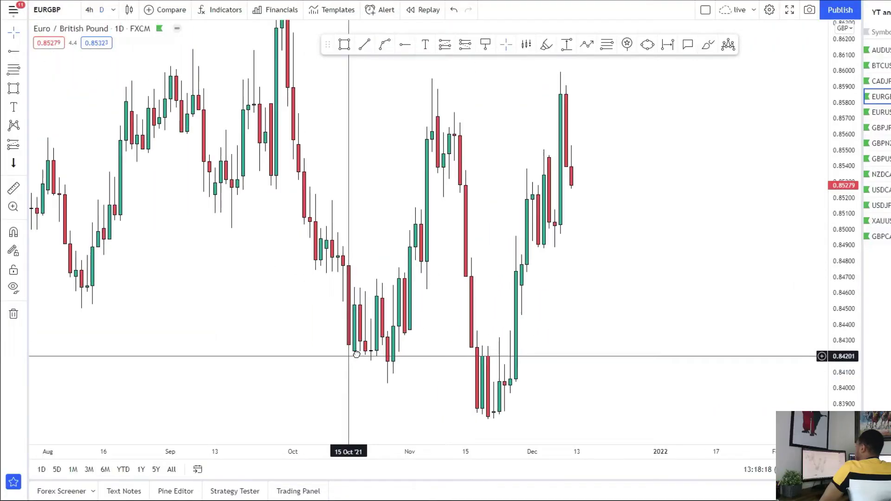
Pan the EURGBP daily chart slightly to the right
{"action": "left_click_drag", "start_coordinate": [356, 355], "coordinate": [368, 354]}
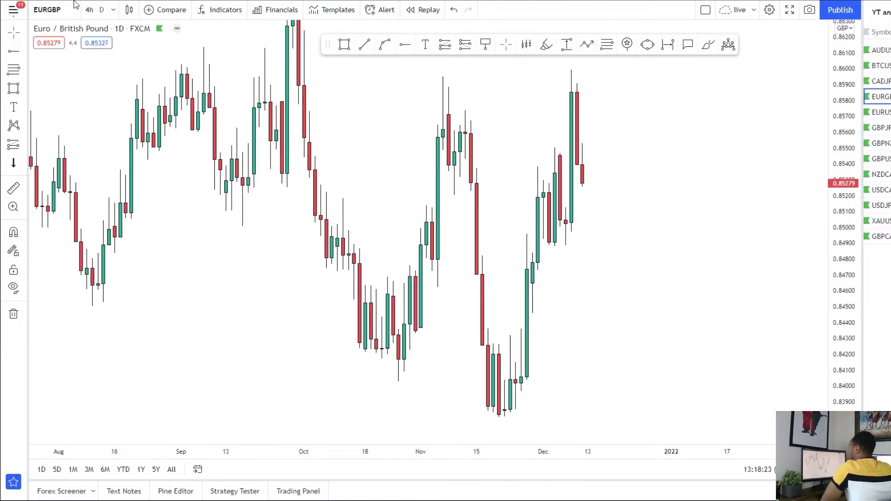
Switch EURGBP to 4-hour candles and draw trial zones at 0.8525 and along the 0.859 highs
{"action": "left_click", "coordinate": [88, 9]}
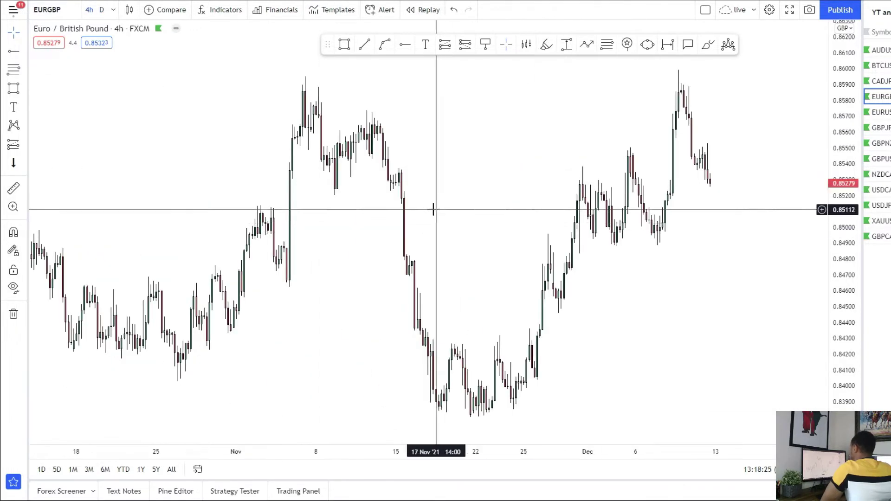
{"action": "left_click_drag", "start_coordinate": [200, 187], "coordinate": [713, 190]}
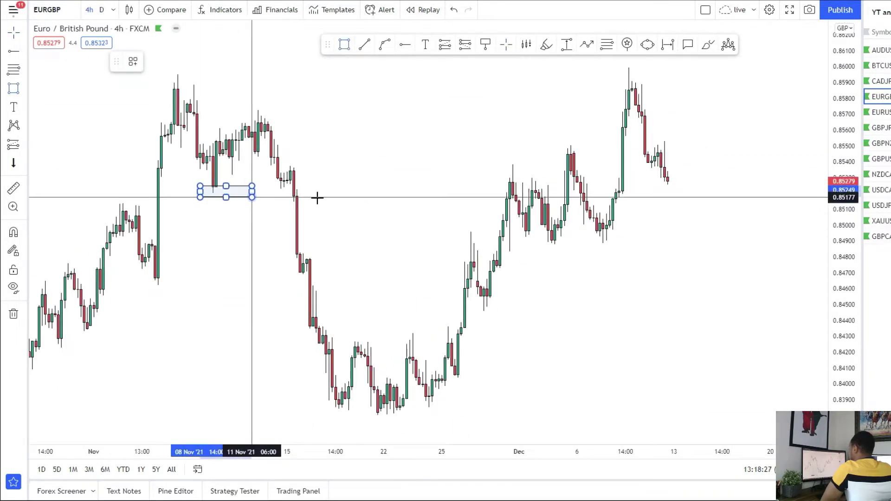
{"action": "left_click", "coordinate": [582, 226]}
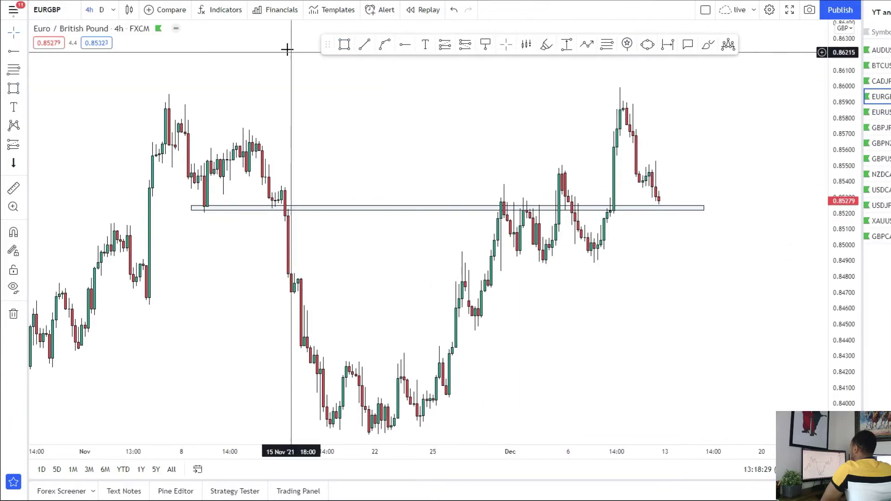
{"action": "left_click_drag", "start_coordinate": [156, 100], "coordinate": [768, 108]}
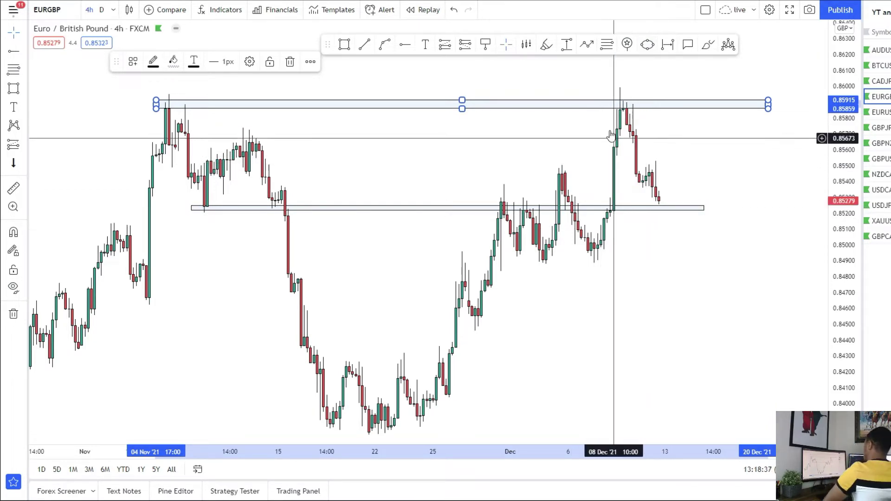
Delete both trial zones and switch back to daily candles
{"action": "key", "text": "Delete"}
{"action": "left_click", "coordinate": [704, 207]}
{"action": "key", "text": "Delete"}
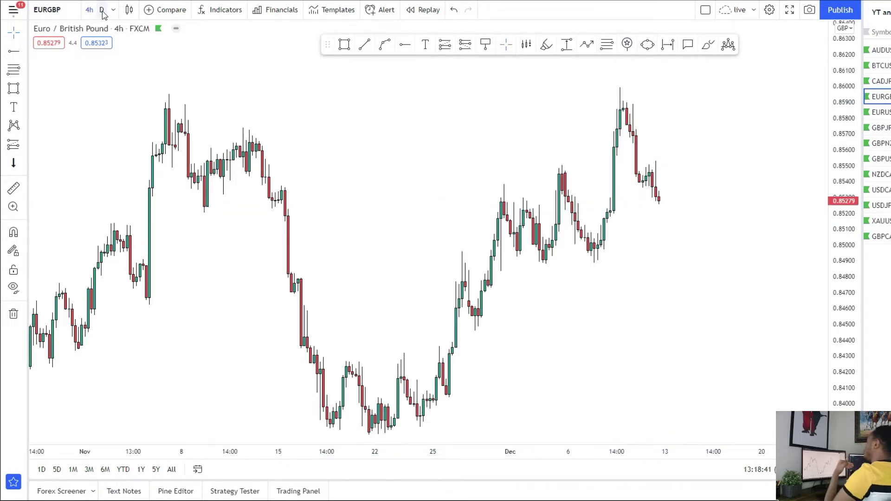
{"action": "left_click", "coordinate": [102, 10]}
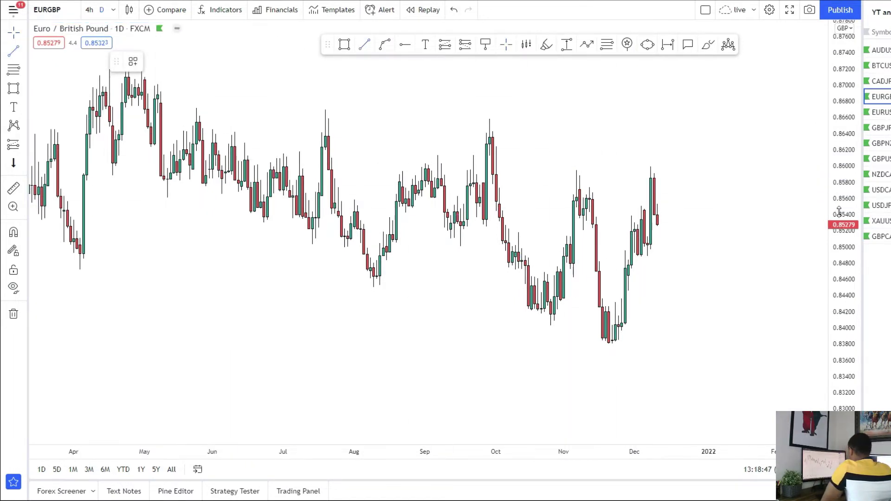
Draw the upper channel trendline from the April high across the later highs
{"action": "left_click_drag", "start_coordinate": [839, 212], "coordinate": [508, 219]}
{"action": "left_click", "coordinate": [129, 91]}
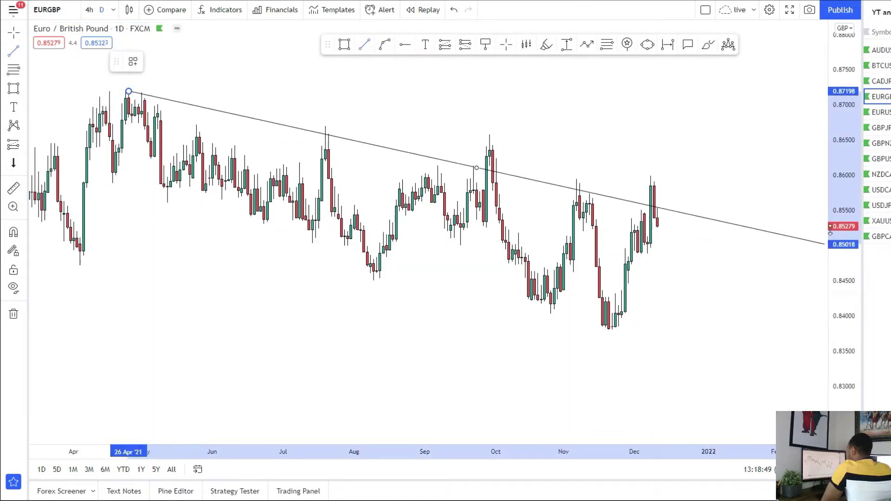
{"action": "left_click", "coordinate": [795, 211]}
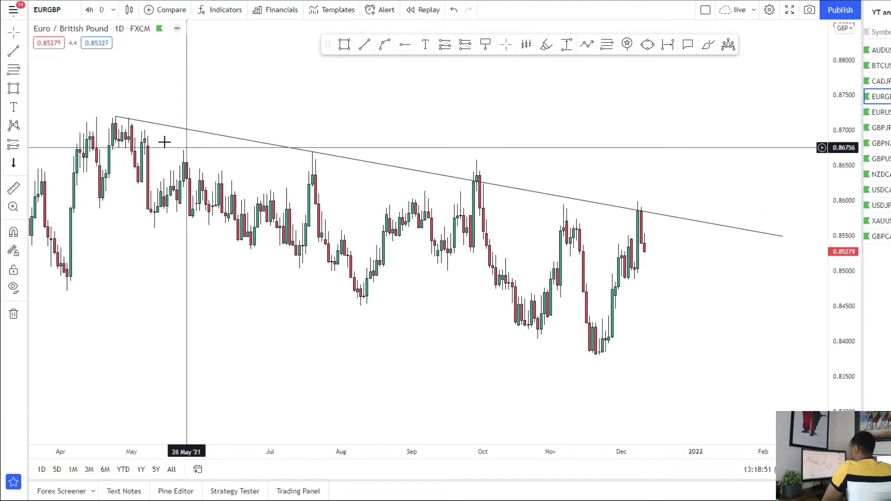
Add the lower trendline from the April low below the December lows, then measure April–December
{"action": "left_click", "coordinate": [364, 45]}
{"action": "left_click", "coordinate": [89, 195]}
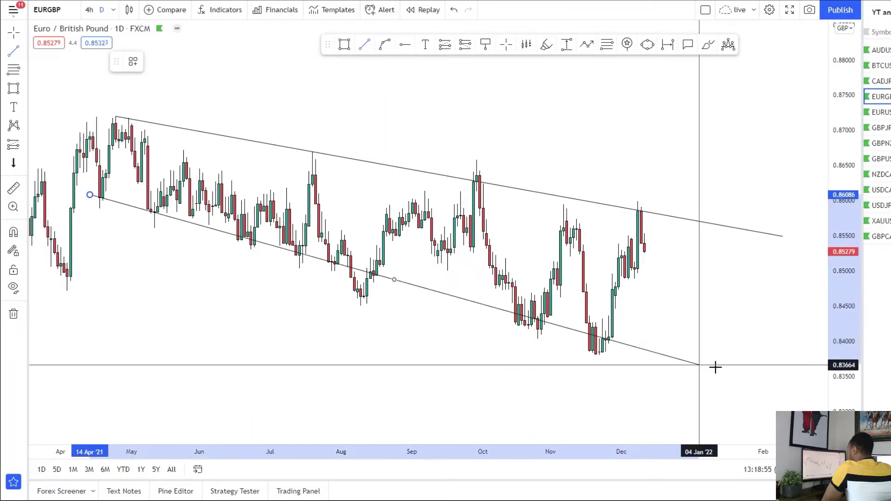
{"action": "left_click", "coordinate": [661, 373]}
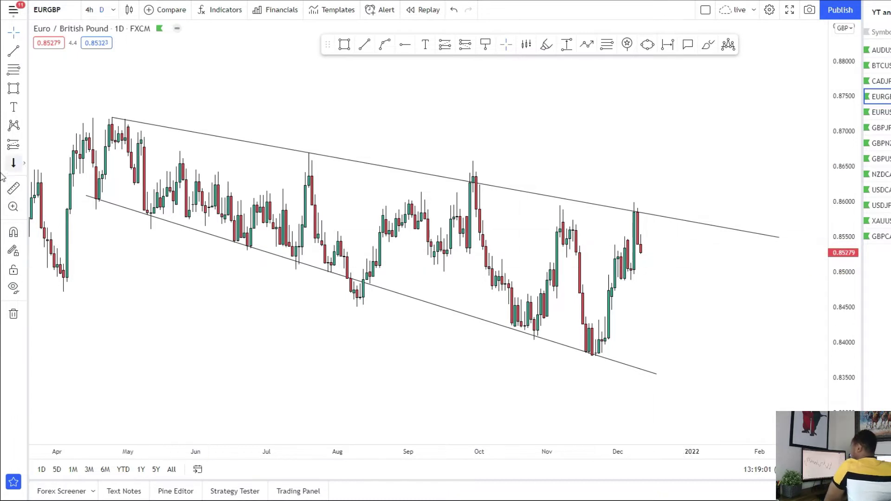
{"action": "left_click", "coordinate": [92, 388]}
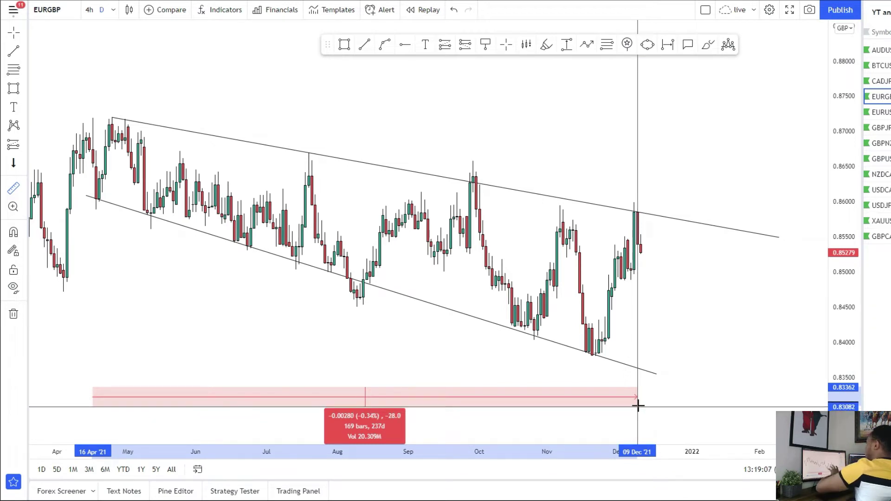
{"action": "key", "text": "Escape"}
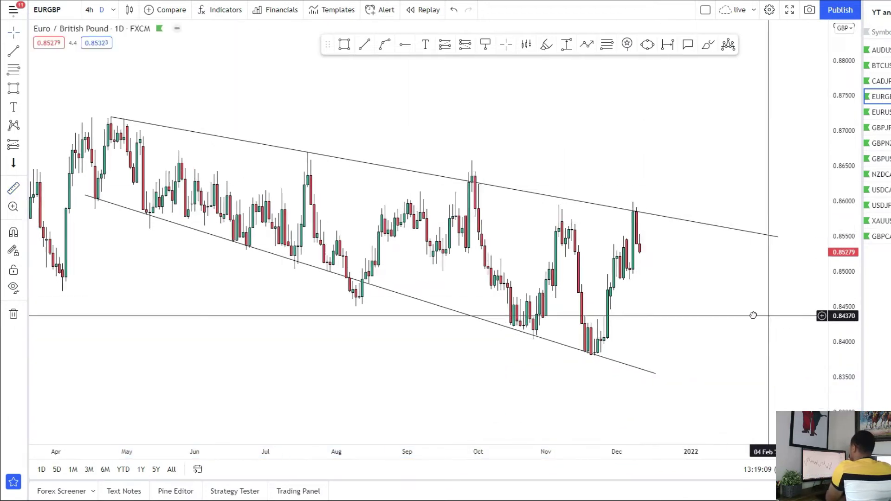
Abandon a trial path from the December high and view the channel on weekly candles
{"action": "left_click_drag", "start_coordinate": [754, 315], "coordinate": [728, 309]}
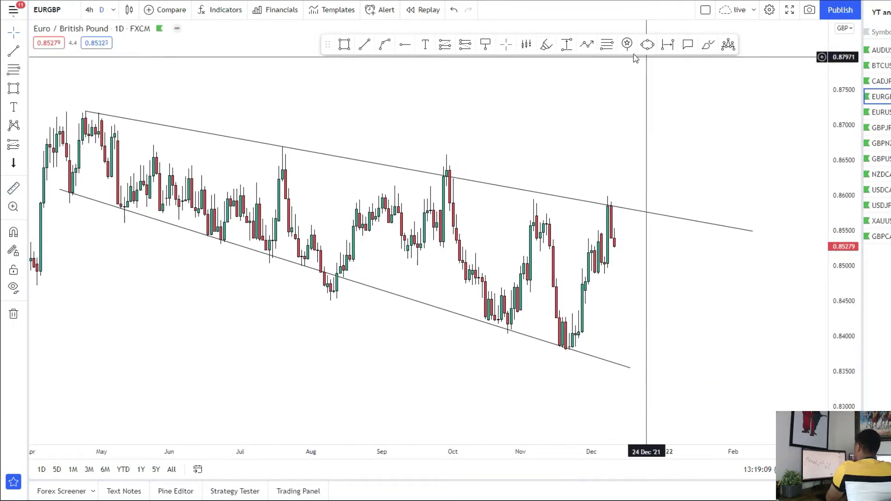
{"action": "left_click", "coordinate": [618, 204]}
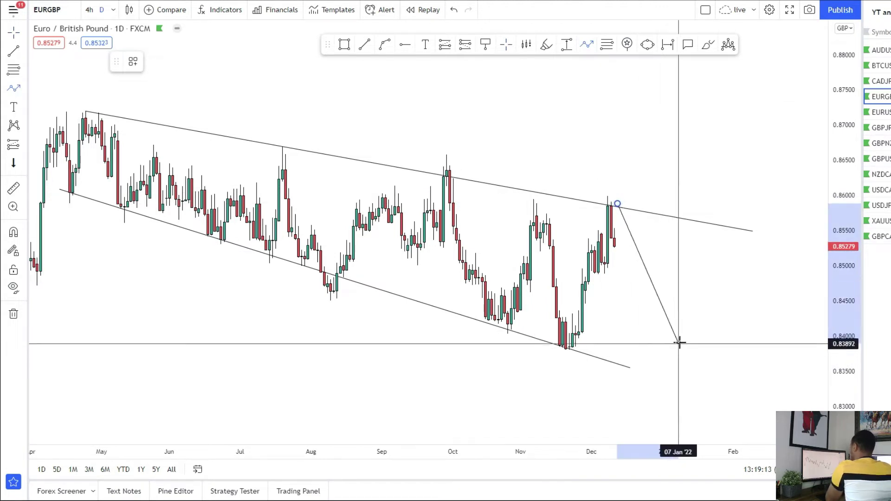
{"action": "key", "text": "Escape"}
{"action": "scroll", "coordinate": [580, 333], "scroll_direction": "up", "scroll_amount": 3}
{"action": "scroll", "coordinate": [510, 267], "scroll_direction": "up", "scroll_amount": 1}
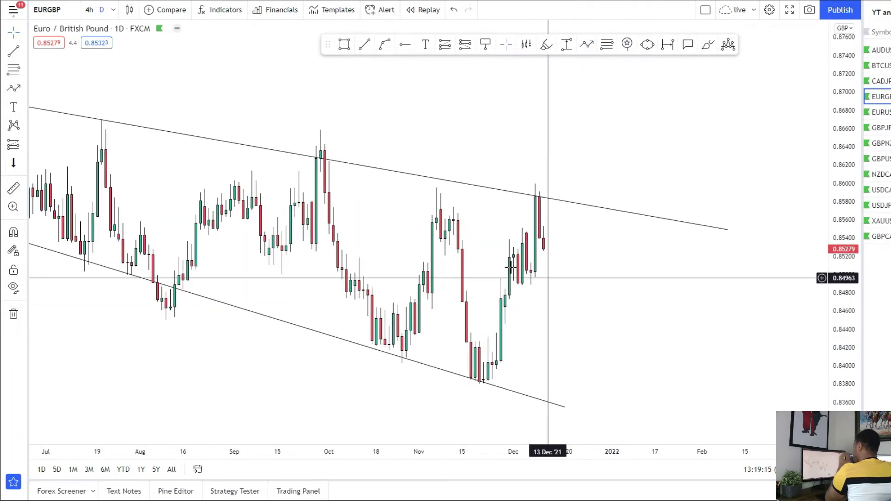
{"action": "left_click", "coordinate": [113, 9]}
{"action": "left_click", "coordinate": [127, 314]}
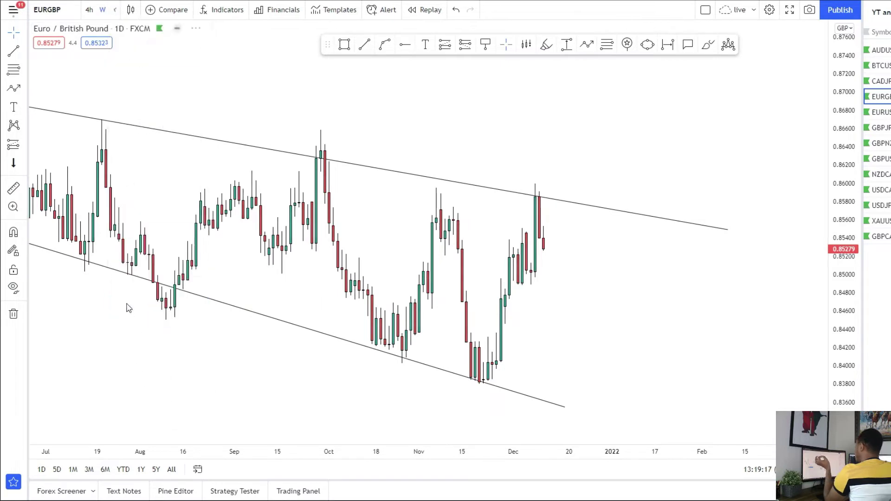
{"action": "scroll", "coordinate": [506, 245], "scroll_direction": "up", "scroll_amount": 5}
{"action": "left_click_drag", "start_coordinate": [506, 244], "coordinate": [176, 251]}
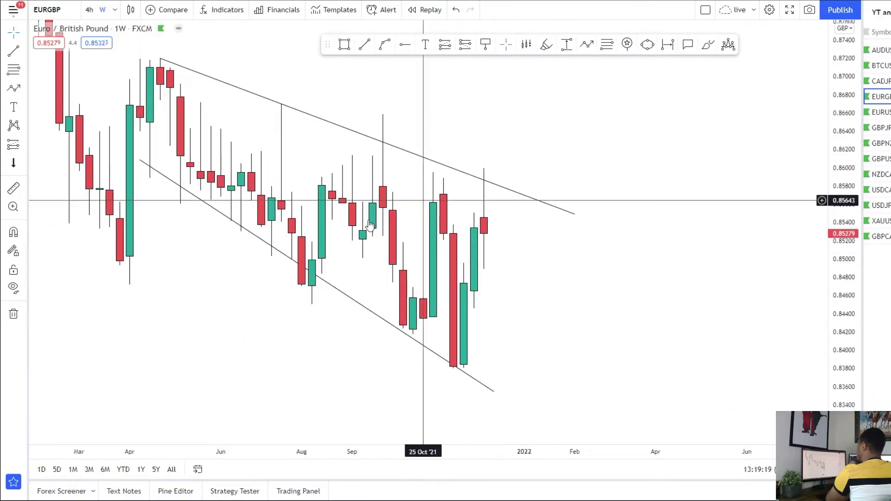
Return to daily candles, abandon another path at the upper channel line, and switch to 4-hour
{"action": "left_click", "coordinate": [114, 11]}
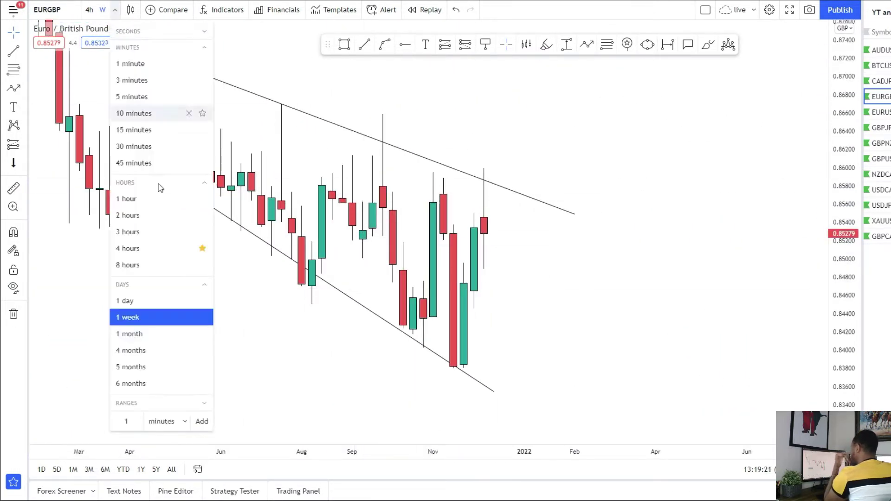
{"action": "left_click", "coordinate": [148, 301]}
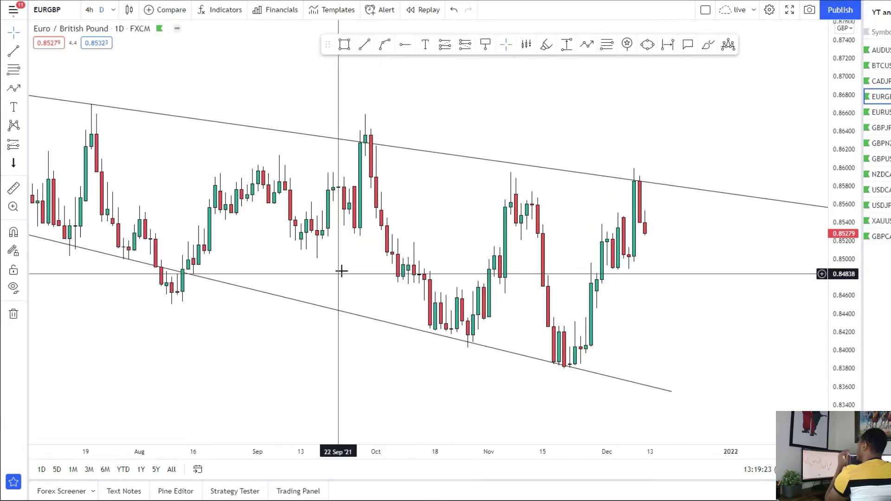
{"action": "scroll", "coordinate": [812, 302], "scroll_direction": "up", "scroll_amount": 2}
{"action": "scroll", "coordinate": [656, 260], "scroll_direction": "up", "scroll_amount": 2}
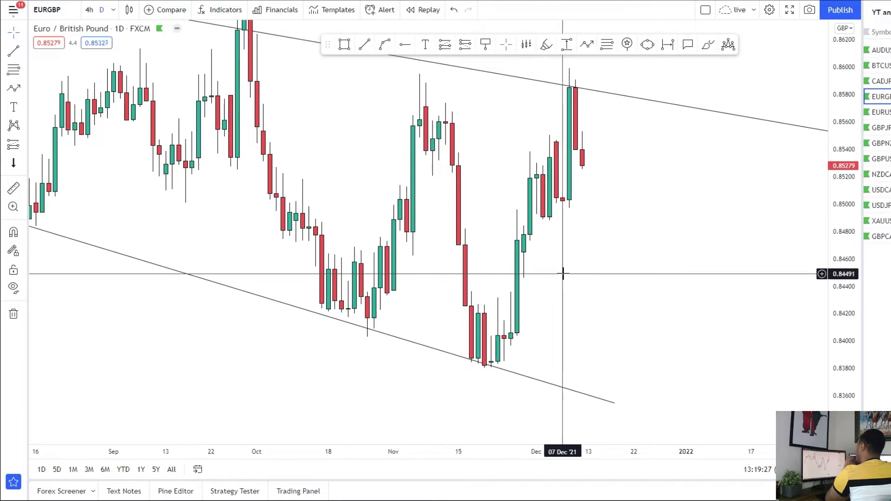
{"action": "scroll", "coordinate": [628, 24], "scroll_direction": "right", "scroll_amount": 3}
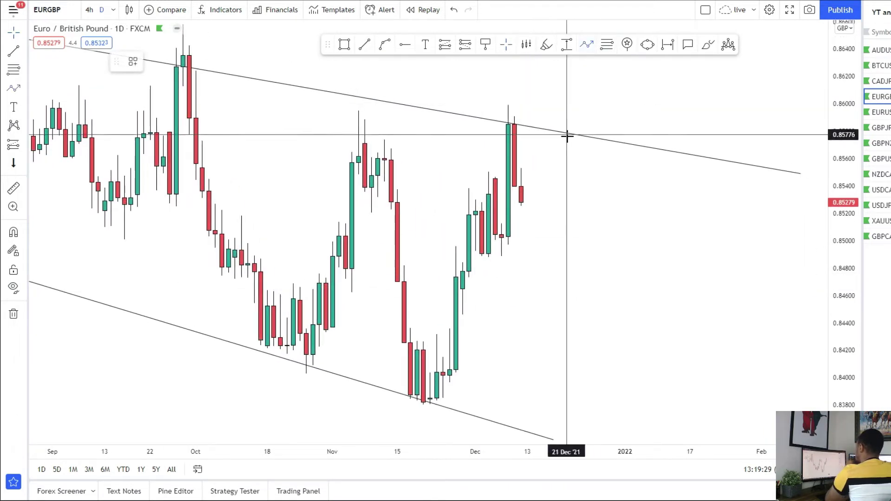
{"action": "left_click", "coordinate": [580, 101]}
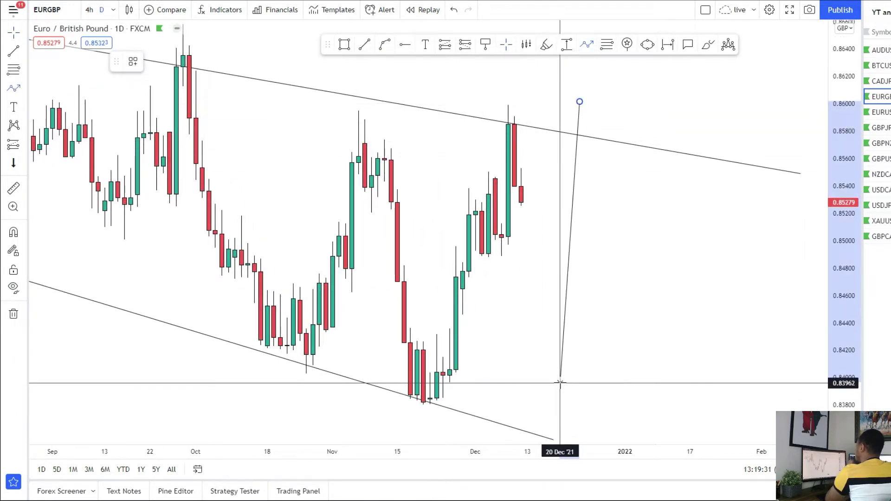
{"action": "key", "text": "Escape"}
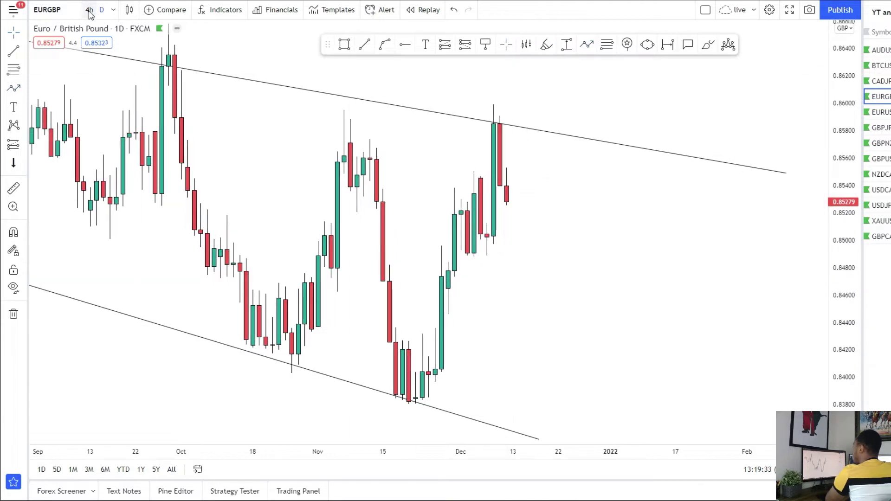
{"action": "left_click", "coordinate": [88, 10]}
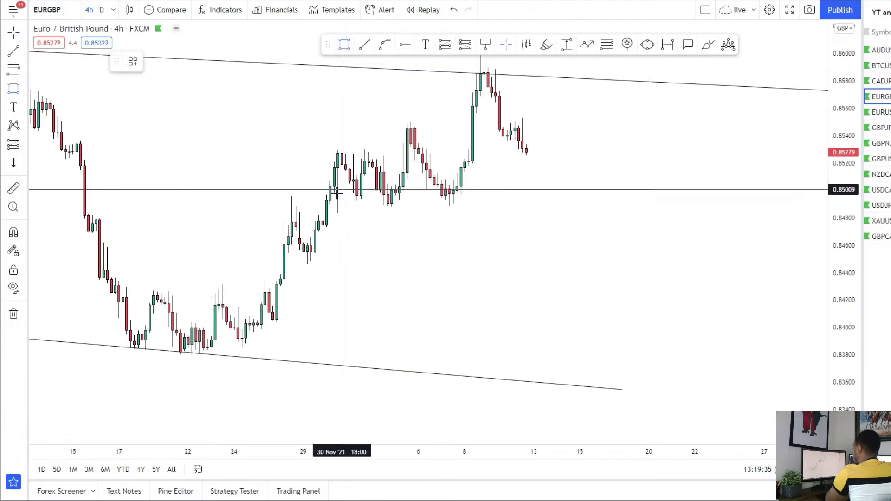
Draw a zone around 0.850 and a path dipping to 0.846, retesting it, then falling to 0.838
{"action": "left_click_drag", "start_coordinate": [334, 191], "coordinate": [684, 202]}
{"action": "left_click_drag", "start_coordinate": [567, 271], "coordinate": [534, 319]}
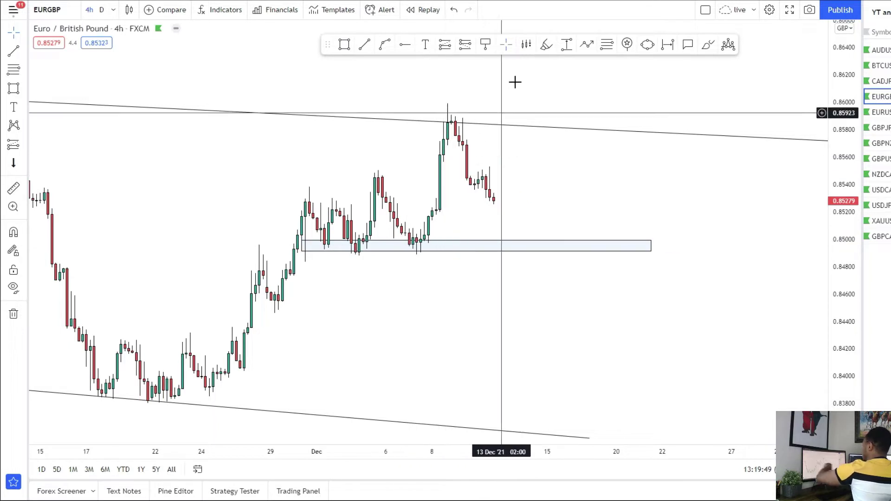
{"action": "left_click", "coordinate": [586, 45]}
{"action": "left_click", "coordinate": [497, 189]}
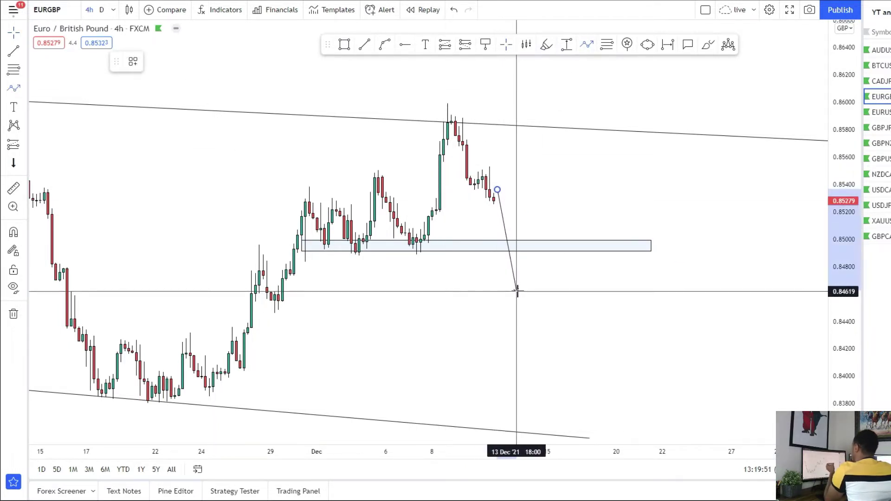
{"action": "left_click", "coordinate": [517, 292]}
{"action": "left_click", "coordinate": [547, 246]}
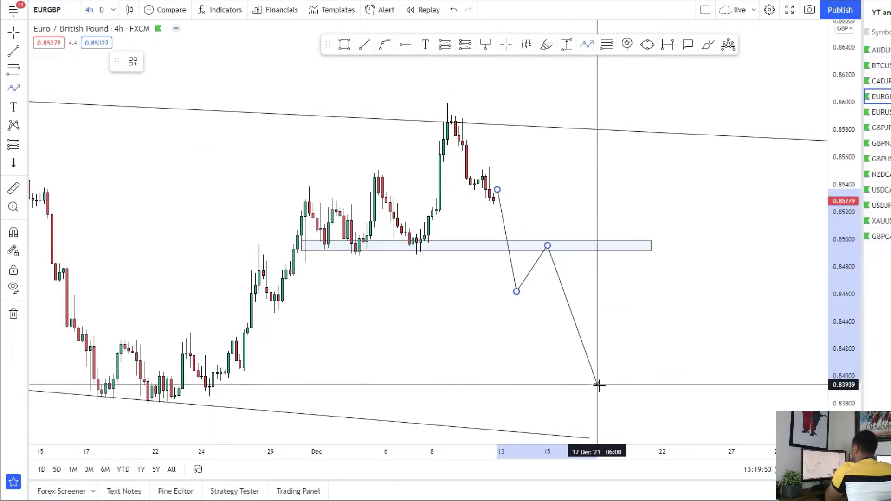
{"action": "double_click", "coordinate": [613, 426]}
Draw a lower zone near 0.838 from the November lows and move the path's arrow onto it
{"action": "scroll", "coordinate": [518, 390], "scroll_direction": "down", "scroll_amount": 3}
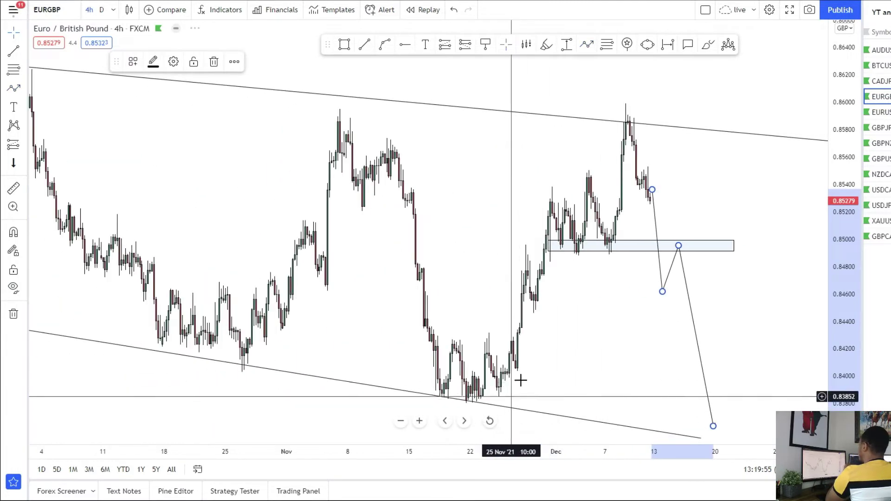
{"action": "left_click_drag", "start_coordinate": [522, 379], "coordinate": [554, 365]}
{"action": "left_click", "coordinate": [344, 44]}
{"action": "scroll", "coordinate": [284, 340], "scroll_direction": "up", "scroll_amount": 2}
{"action": "left_click", "coordinate": [292, 325]}
{"action": "left_click", "coordinate": [755, 333]}
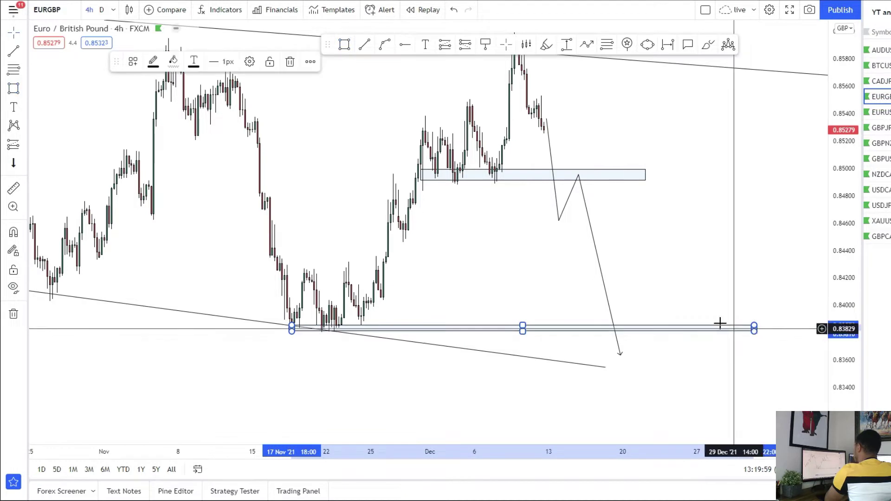
{"action": "scroll", "coordinate": [668, 356], "scroll_direction": "down", "scroll_amount": 1}
{"action": "left_click_drag", "start_coordinate": [660, 356], "coordinate": [664, 333]}
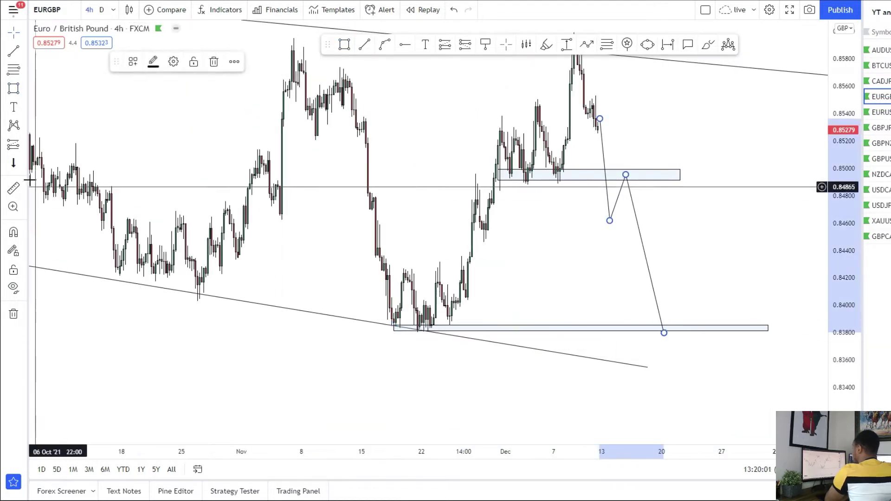
Select the Short Position tool from the position and measuring tools list
{"action": "left_click", "coordinate": [25, 148]}
{"action": "left_click", "coordinate": [51, 204]}
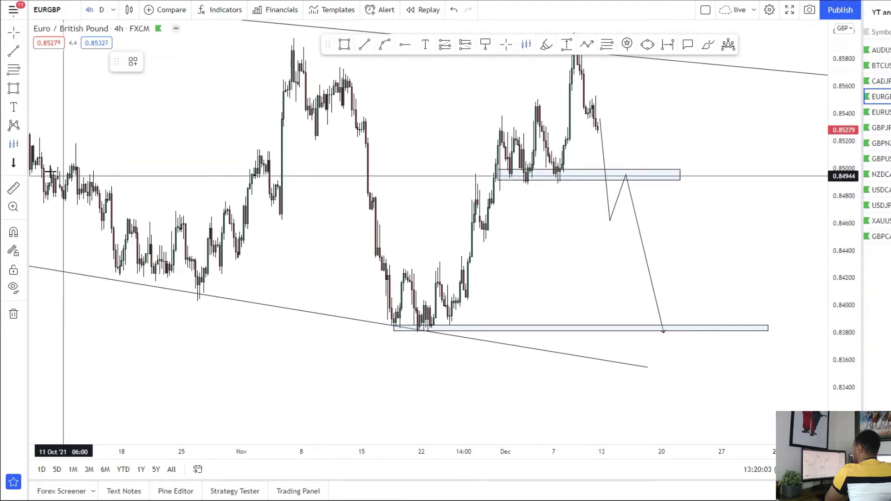
{"action": "left_click", "coordinate": [22, 147]}
{"action": "left_click", "coordinate": [41, 166]}
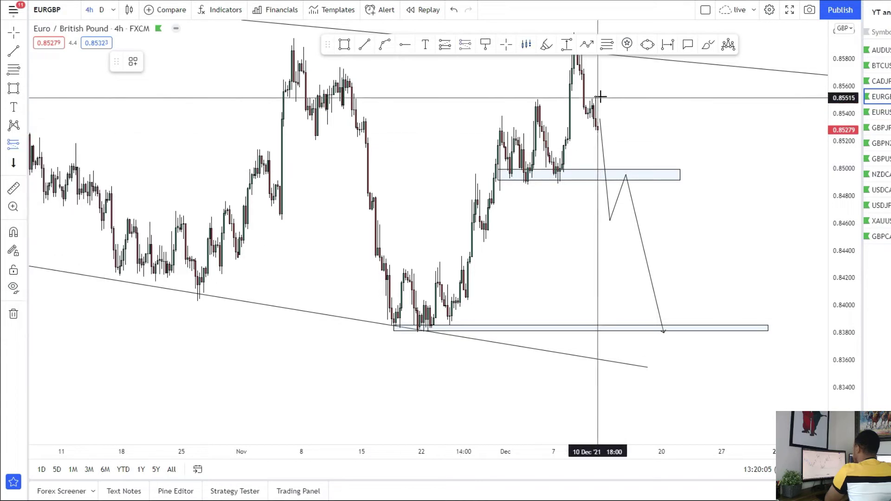
{"action": "scroll", "coordinate": [528, 114], "scroll_direction": "up", "scroll_amount": 3}
{"action": "scroll", "coordinate": [469, 110], "scroll_direction": "up", "scroll_amount": 2}
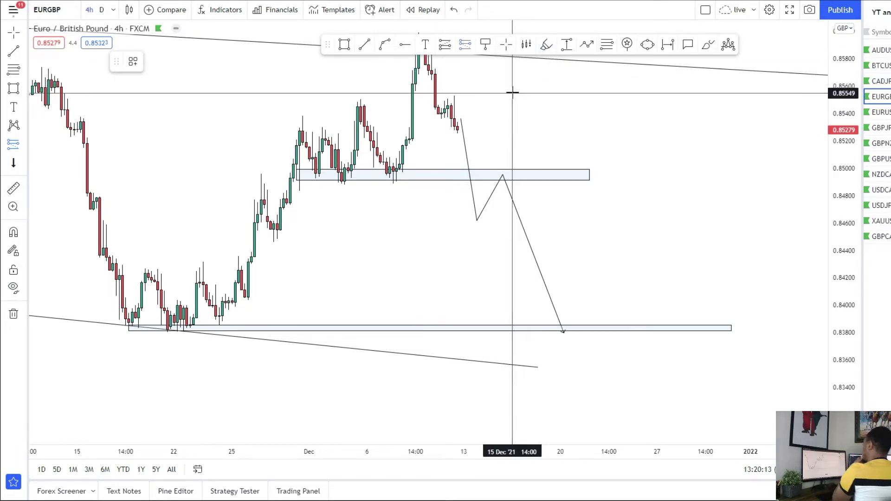
Place a short entering at 0.84918 on the upper zone with stop 0.85156 and target at the lower zone
{"action": "left_click", "coordinate": [503, 179]}
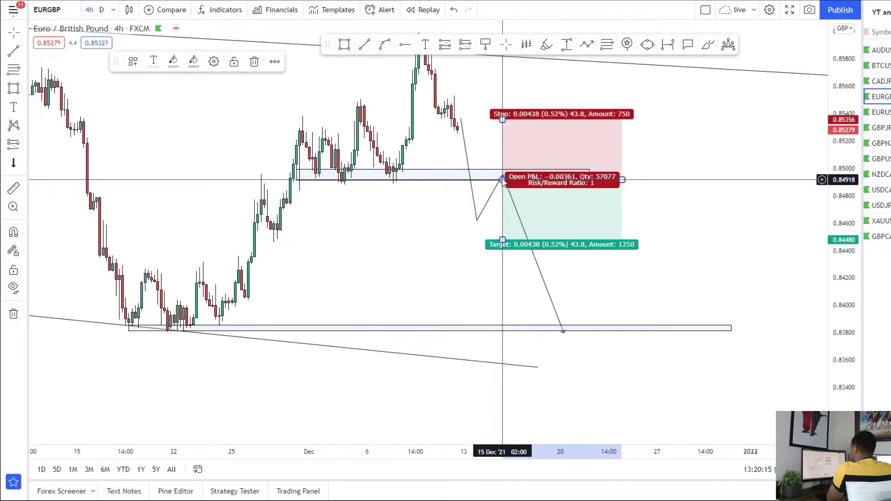
{"action": "left_click_drag", "start_coordinate": [503, 120], "coordinate": [503, 147]}
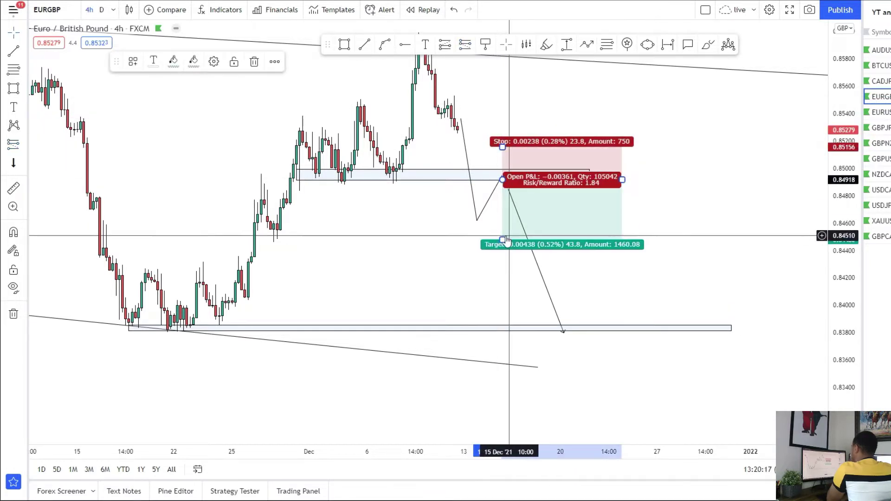
{"action": "left_click_drag", "start_coordinate": [503, 241], "coordinate": [496, 317]}
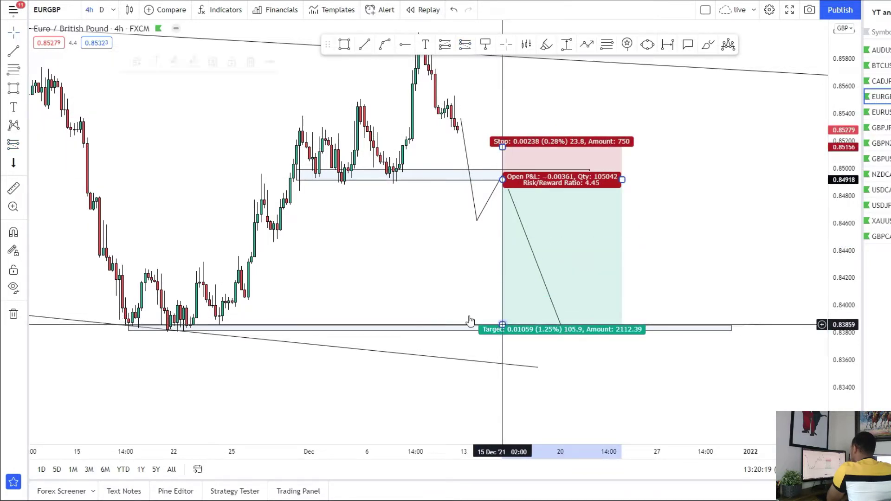
{"action": "left_click_drag", "start_coordinate": [458, 273], "coordinate": [638, 363]}
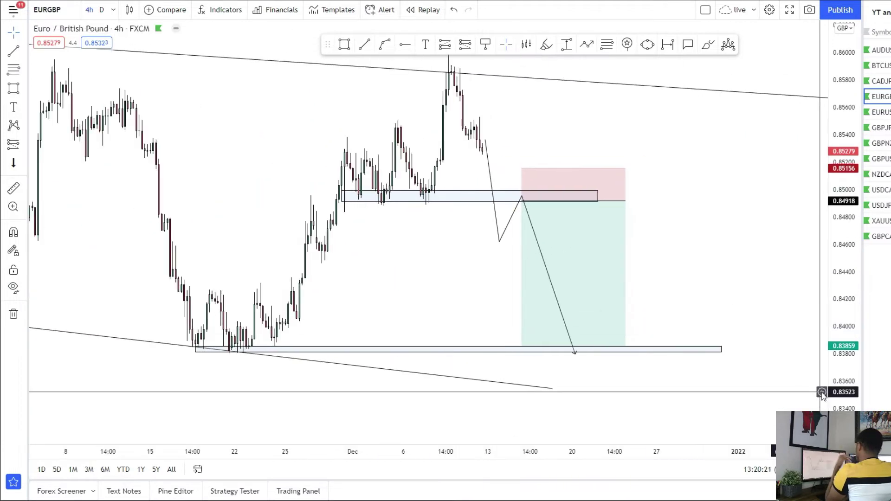
{"action": "left_click_drag", "start_coordinate": [845, 381], "coordinate": [845, 357]}
{"action": "left_click_drag", "start_coordinate": [627, 197], "coordinate": [598, 197]}
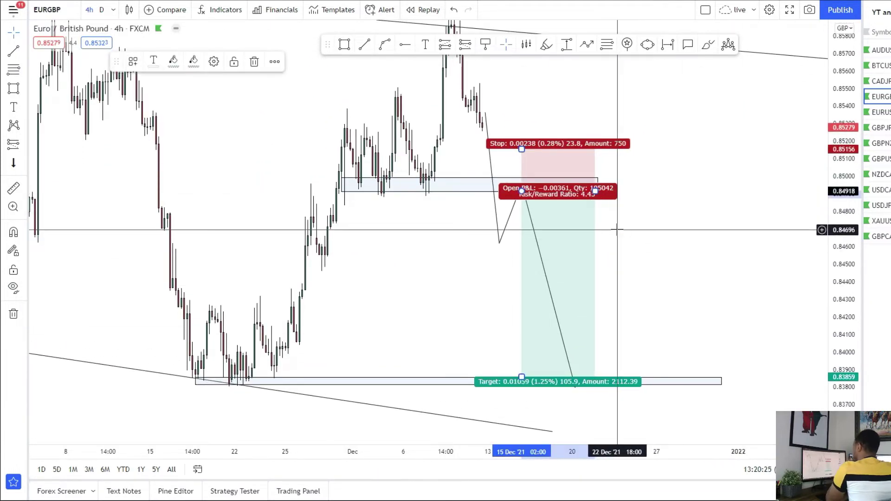
{"action": "left_click", "coordinate": [365, 255]}
Show the short position's labels and extend the upper zone slightly to the right
{"action": "scroll", "coordinate": [390, 265], "scroll_direction": "up", "scroll_amount": 2}
{"action": "mouse_move", "coordinate": [394, 305]}
{"action": "left_mouse_down"}
{"action": "mouse_move", "coordinate": [431, 272]}
{"action": "mouse_move", "coordinate": [373, 303]}
{"action": "left_mouse_up"}
{"action": "left_click", "coordinate": [549, 239]}
{"action": "left_click", "coordinate": [599, 197]}
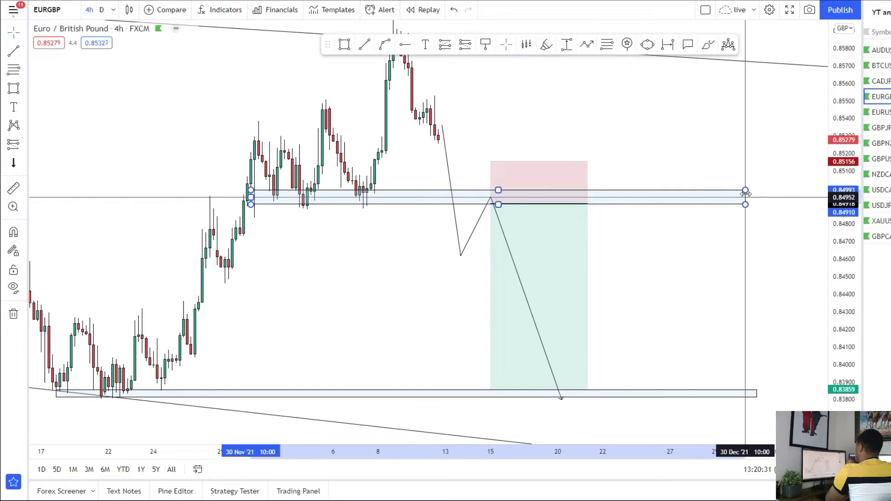
{"action": "left_click_drag", "start_coordinate": [746, 194], "coordinate": [719, 228]}
Add a long entering at 0.84987 on the upper zone, stop 0.84834, target 0.85774 at the channel line
{"action": "left_click", "coordinate": [68, 145]}
{"action": "left_click", "coordinate": [580, 224]}
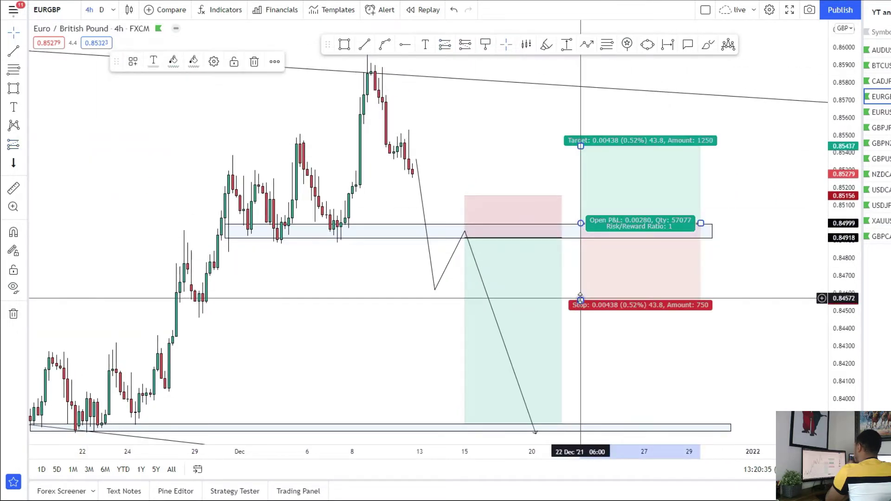
{"action": "left_click_drag", "start_coordinate": [580, 298], "coordinate": [581, 255]}
{"action": "mouse_move", "coordinate": [618, 182]}
{"action": "left_mouse_down"}
{"action": "mouse_move", "coordinate": [593, 255]}
{"action": "mouse_move", "coordinate": [577, 252]}
{"action": "left_mouse_up"}
{"action": "left_click_drag", "start_coordinate": [577, 148], "coordinate": [577, 87]}
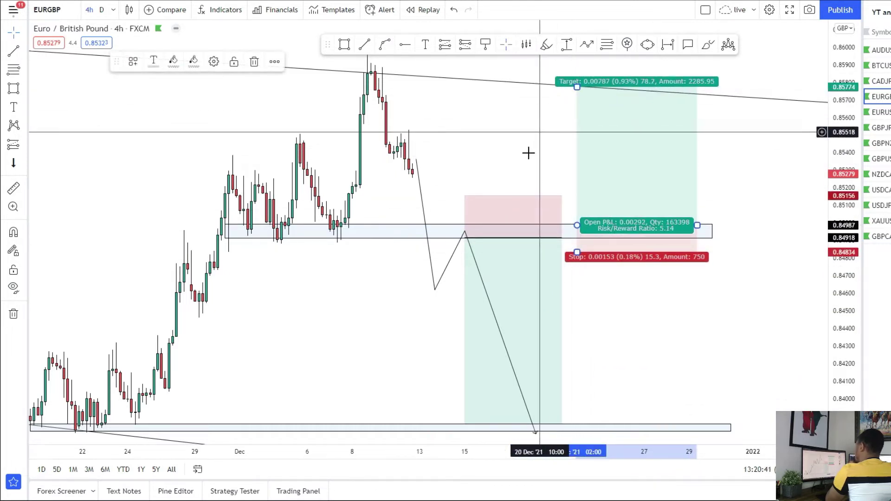
{"action": "scroll", "coordinate": [476, 232], "scroll_direction": "down", "scroll_amount": 5}
{"action": "scroll", "coordinate": [477, 233], "scroll_direction": "up", "scroll_amount": 4}
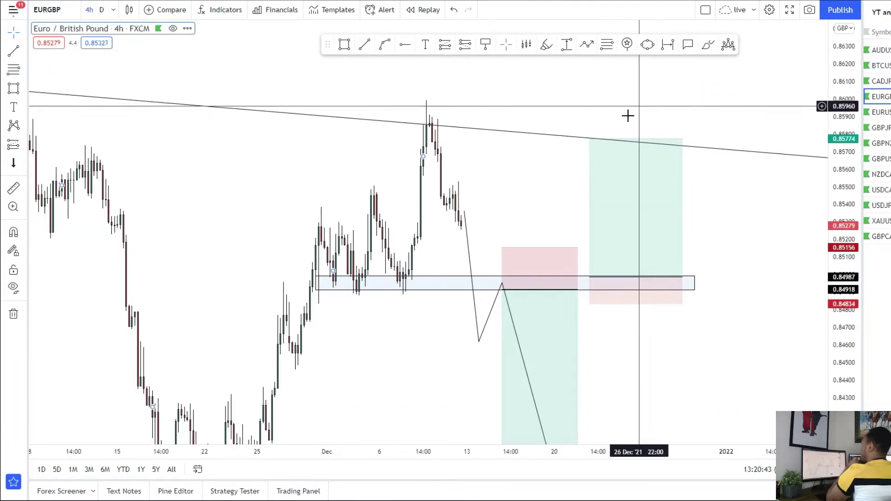
{"action": "scroll", "coordinate": [533, 288], "scroll_direction": "up", "scroll_amount": 1}
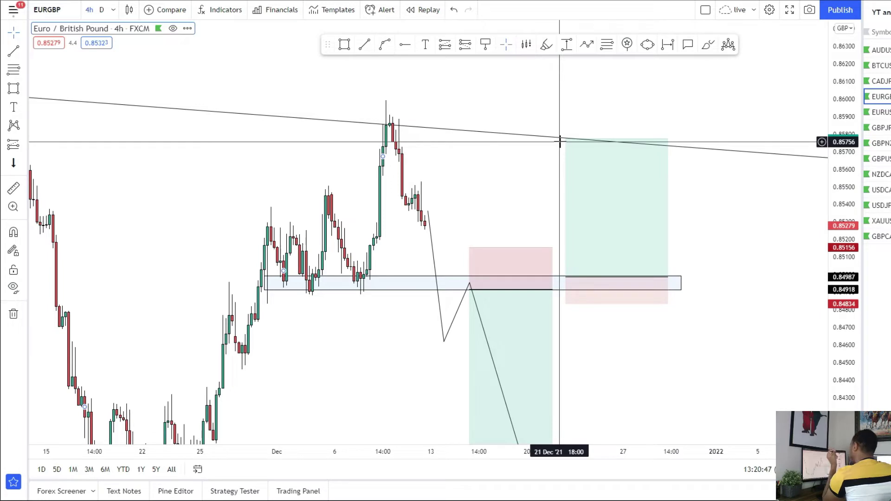
{"action": "mouse_move", "coordinate": [539, 148]}
{"action": "left_mouse_down"}
{"action": "mouse_move", "coordinate": [555, 66]}
{"action": "mouse_move", "coordinate": [514, 153]}
{"action": "left_mouse_up"}
{"action": "mouse_move", "coordinate": [314, 324]}
{"action": "left_mouse_down"}
{"action": "mouse_move", "coordinate": [386, 321]}
{"action": "mouse_move", "coordinate": [380, 298]}
{"action": "left_mouse_up"}
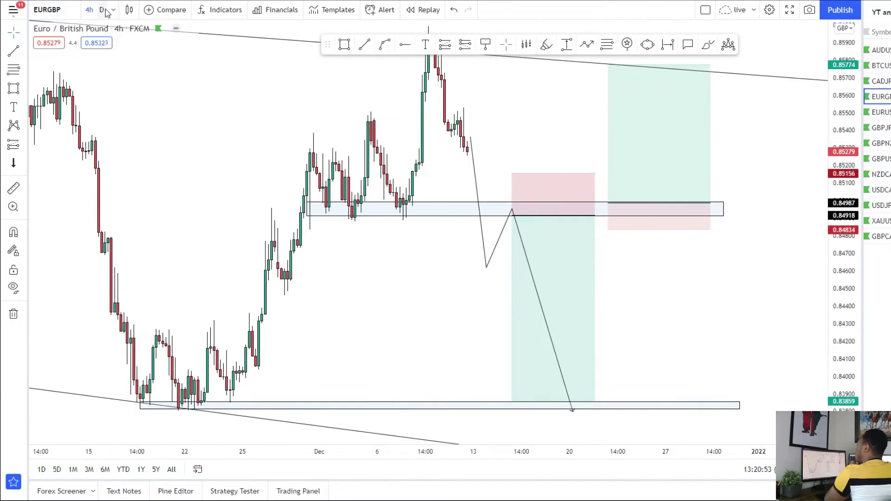
Review the EURGBP trade plan on daily candles, re-fitting the price scale and zooming out
{"action": "left_click", "coordinate": [104, 10]}
{"action": "double_click", "coordinate": [848, 192]}
{"action": "scroll", "coordinate": [723, 284], "scroll_direction": "up", "scroll_amount": 2}
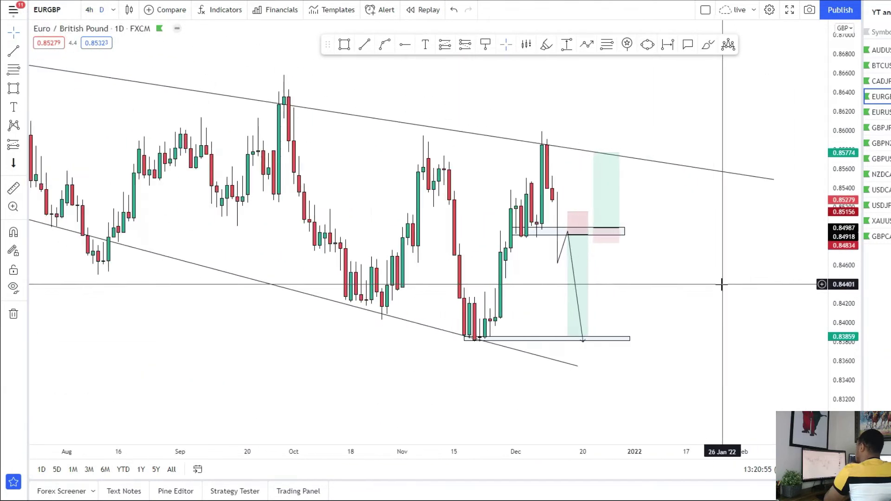
{"action": "scroll", "coordinate": [603, 259], "scroll_direction": "up", "scroll_amount": 3}
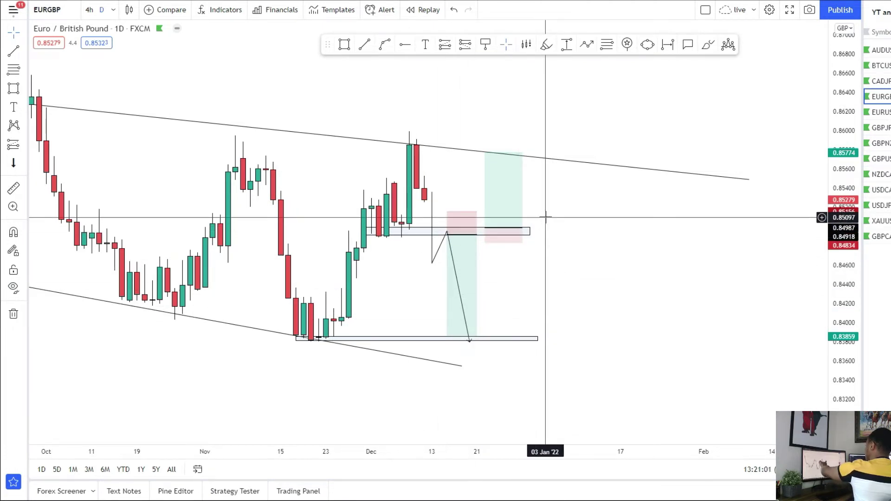
{"action": "scroll", "coordinate": [546, 217], "scroll_direction": "down", "scroll_amount": 2}
{"action": "scroll", "coordinate": [533, 279], "scroll_direction": "down", "scroll_amount": 2}
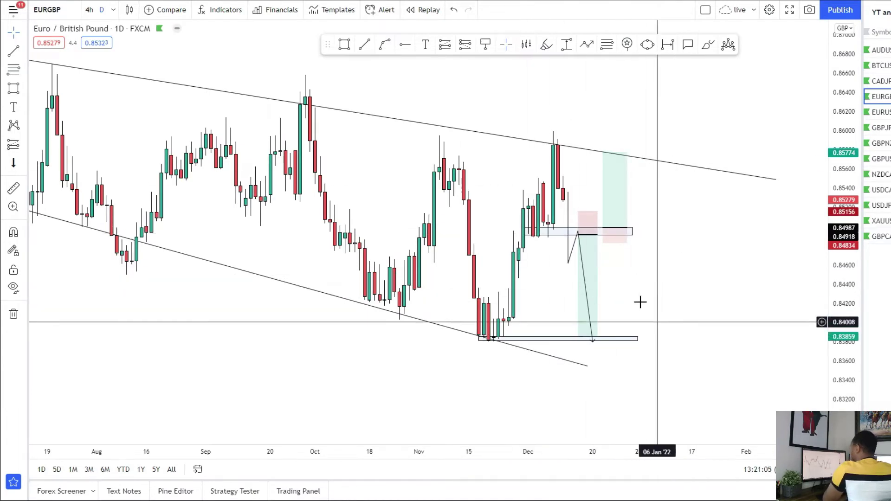
Return to the 4-hour chart with the 4h alias and inspect the upper and lower zones
{"action": "type", "text": "4h"}
{"action": "key", "text": "Return"}
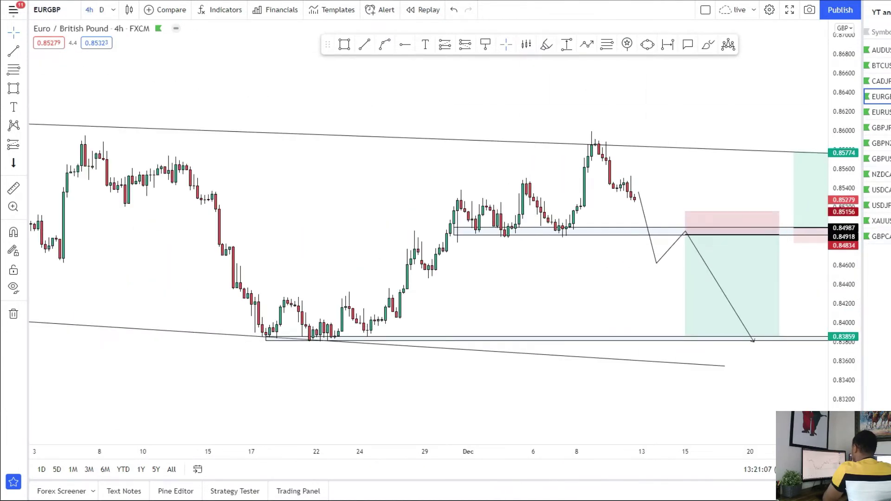
{"action": "scroll", "coordinate": [631, 282], "scroll_direction": "up", "scroll_amount": 5}
{"action": "left_click_drag", "start_coordinate": [630, 282], "coordinate": [460, 222]}
{"action": "left_click", "coordinate": [453, 179]}
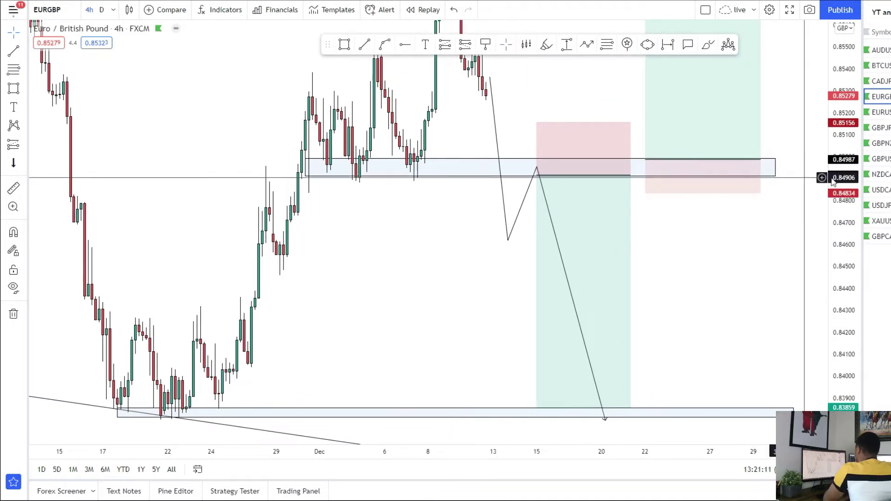
{"action": "left_click_drag", "start_coordinate": [835, 184], "coordinate": [835, 218]}
{"action": "left_click", "coordinate": [181, 371]}
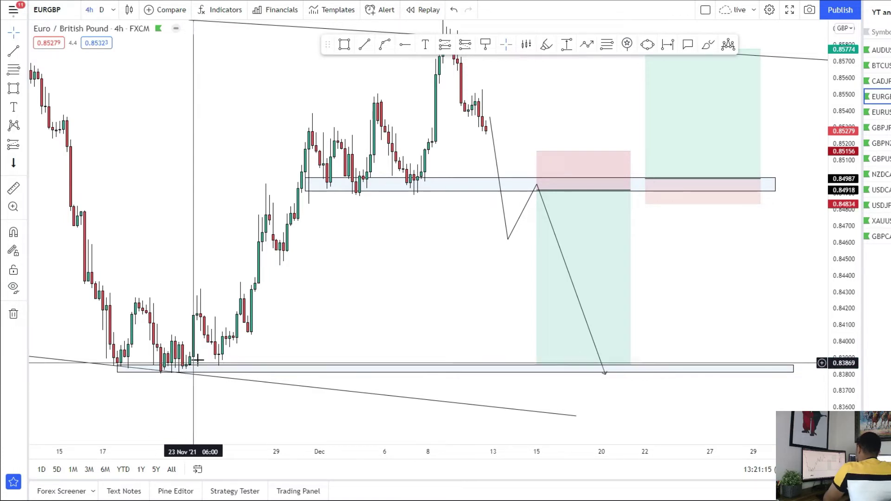
{"action": "left_click_drag", "start_coordinate": [306, 283], "coordinate": [244, 318]}
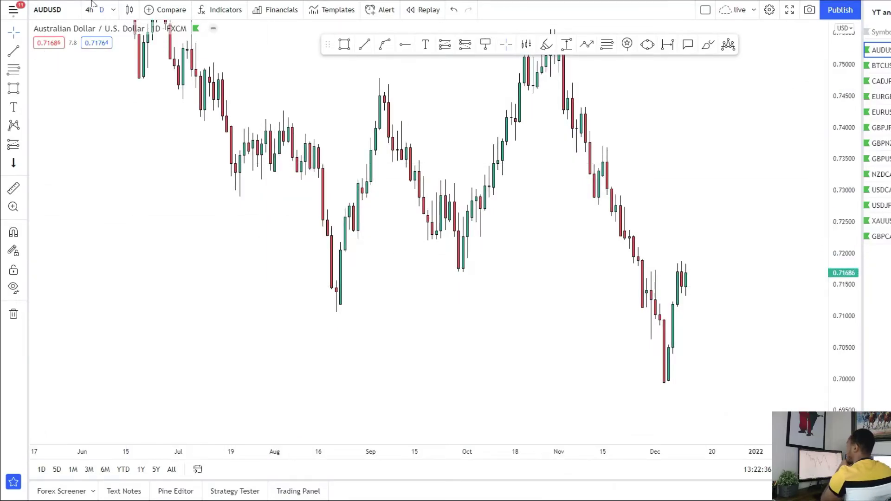
{"action": "left_click", "coordinate": [114, 10]}
{"action": "left_click", "coordinate": [116, 317]}
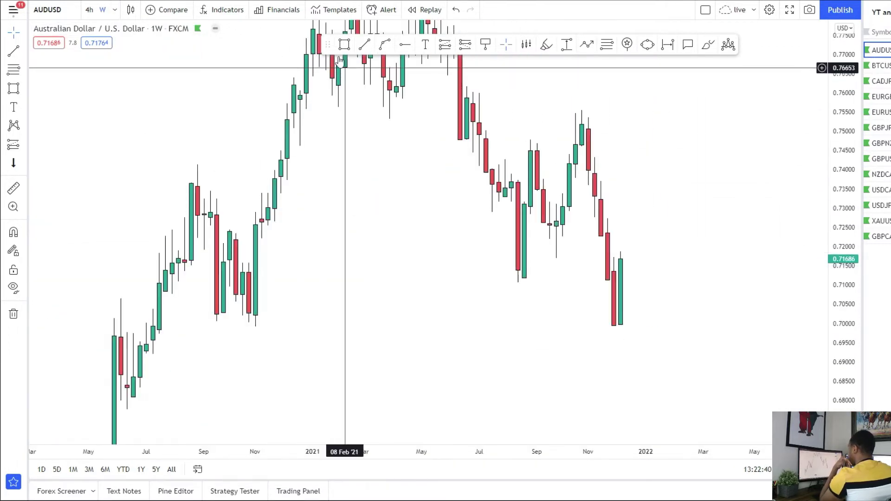
{"action": "left_click_drag", "start_coordinate": [197, 320], "coordinate": [743, 324]}
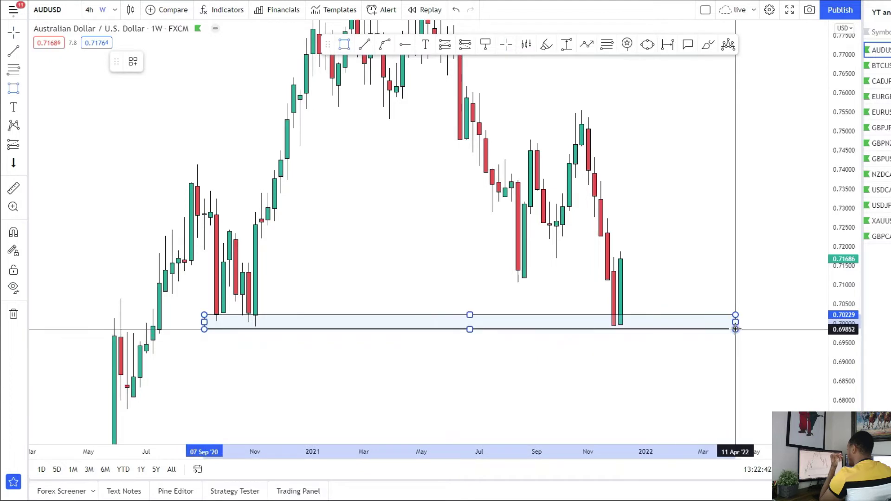
{"action": "left_click_drag", "start_coordinate": [576, 267], "coordinate": [580, 324]}
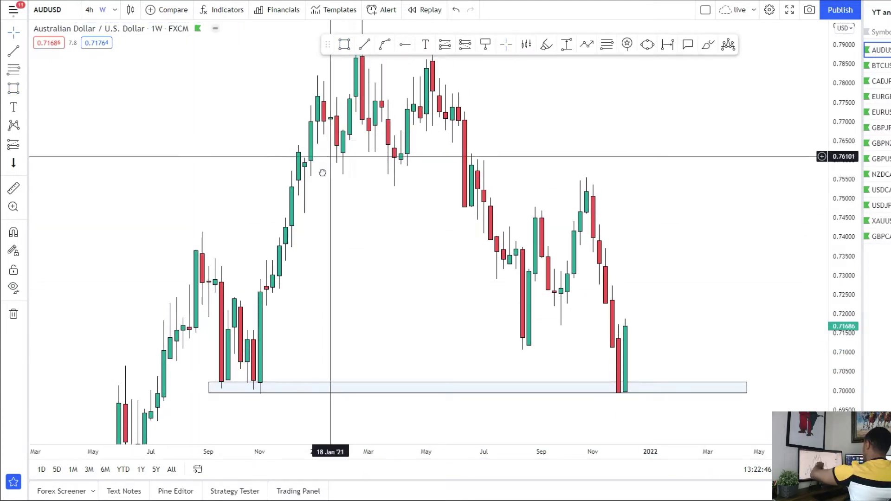
{"action": "left_click_drag", "start_coordinate": [324, 165], "coordinate": [366, 181]}
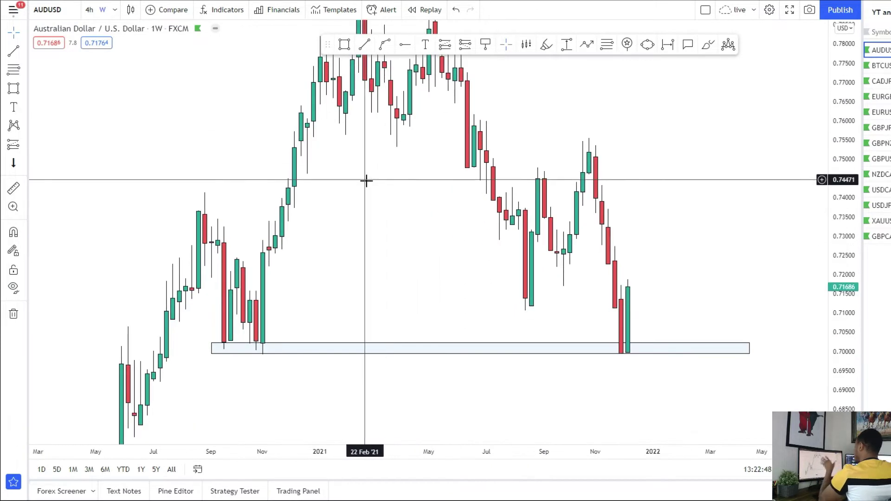
{"action": "scroll", "coordinate": [537, 334], "scroll_direction": "up", "scroll_amount": 3}
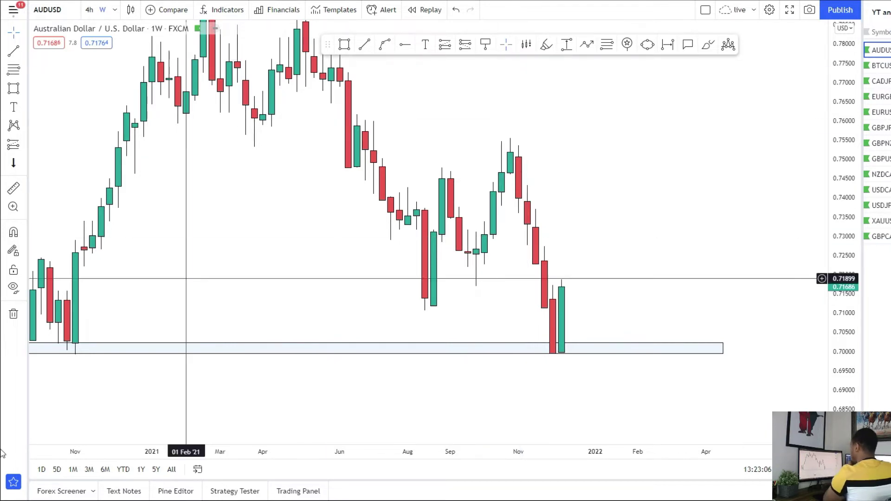
{"action": "scroll", "coordinate": [409, 183], "scroll_direction": "down", "scroll_amount": 3}
{"action": "left_click_drag", "start_coordinate": [328, 289], "coordinate": [364, 62]}
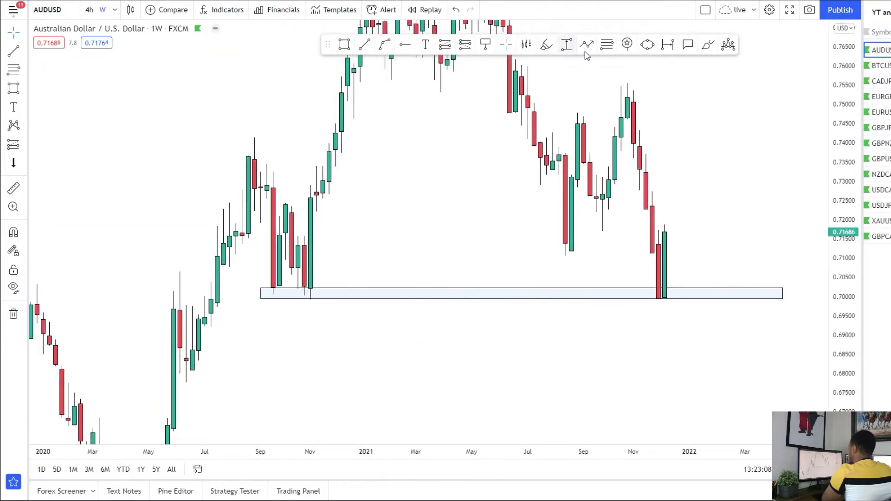
{"action": "scroll", "coordinate": [130, 201], "scroll_direction": "up", "scroll_amount": 3}
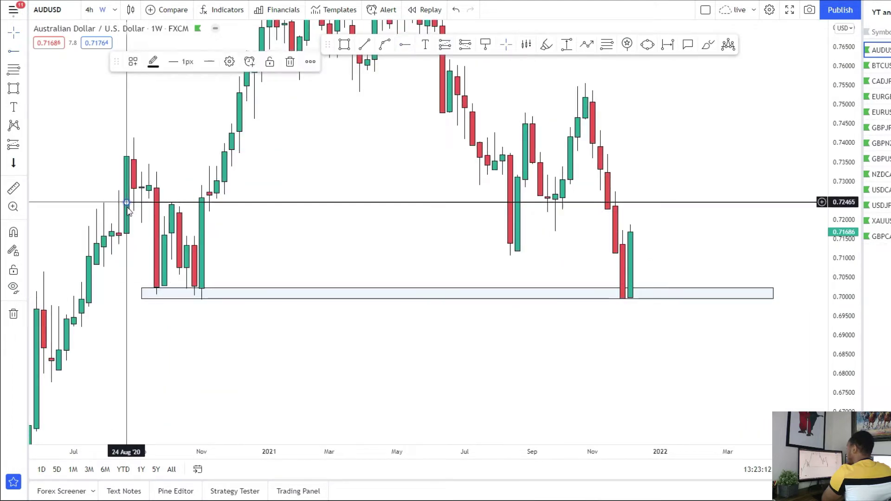
Draw a thin rectangle zone at about 0.7245–0.7256 on the weekly AUDUSD chart
{"action": "left_click_drag", "start_coordinate": [223, 244], "coordinate": [297, 255]}
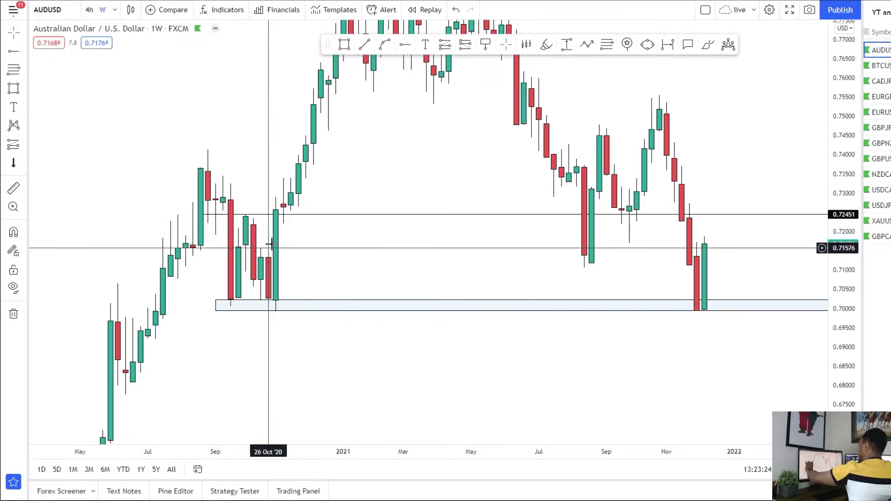
{"action": "left_click_drag", "start_coordinate": [269, 251], "coordinate": [243, 298]}
{"action": "left_click_drag", "start_coordinate": [384, 270], "coordinate": [335, 251]}
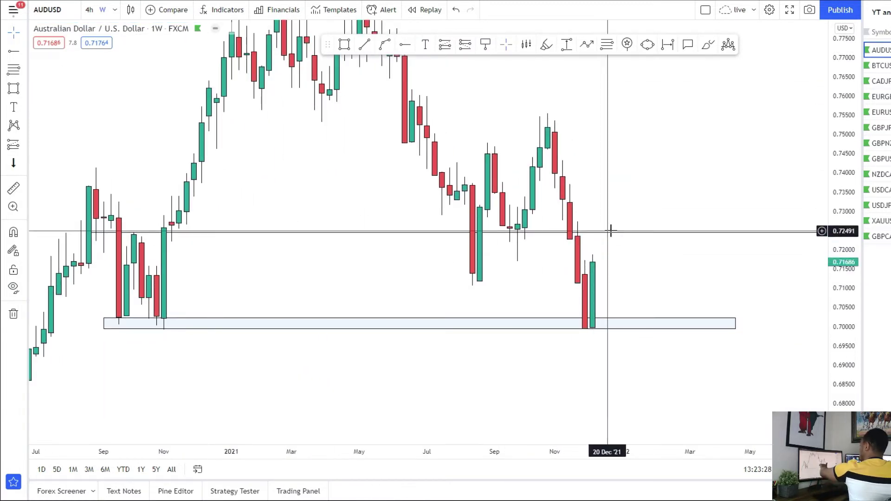
{"action": "scroll", "coordinate": [443, 244], "scroll_direction": "up", "scroll_amount": 2}
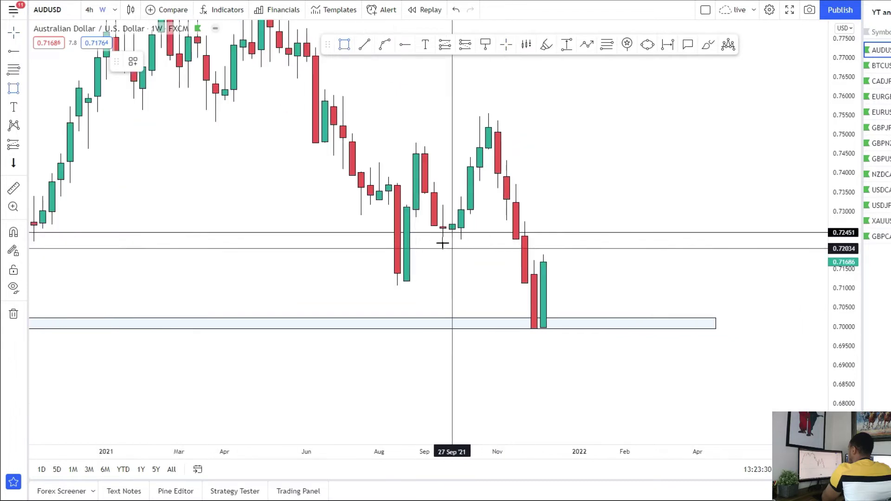
{"action": "left_click_drag", "start_coordinate": [425, 229], "coordinate": [715, 233]}
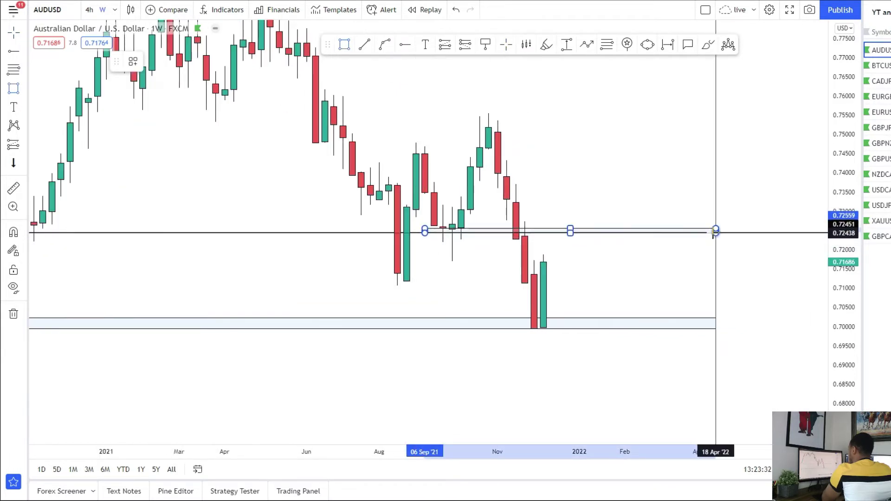
{"action": "left_click", "coordinate": [440, 244]}
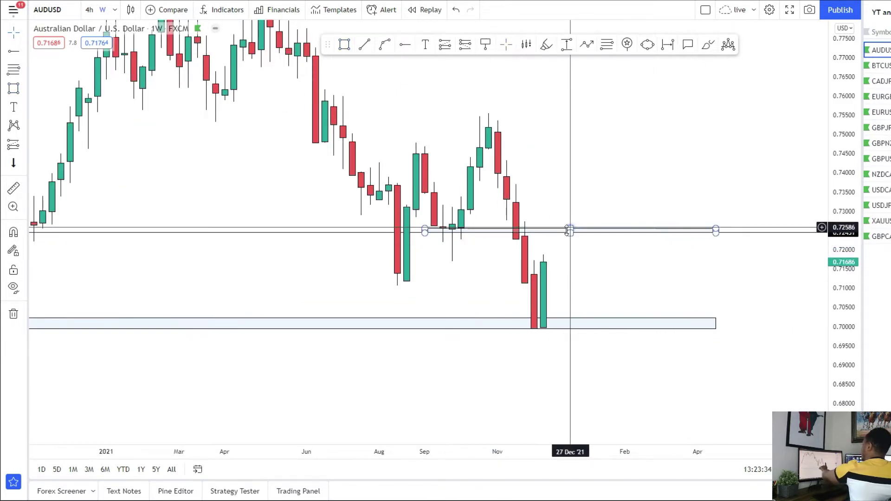
Measure from the current price up to the new zone, then switch to the 1-day timeframe
{"action": "left_click", "coordinate": [13, 188]}
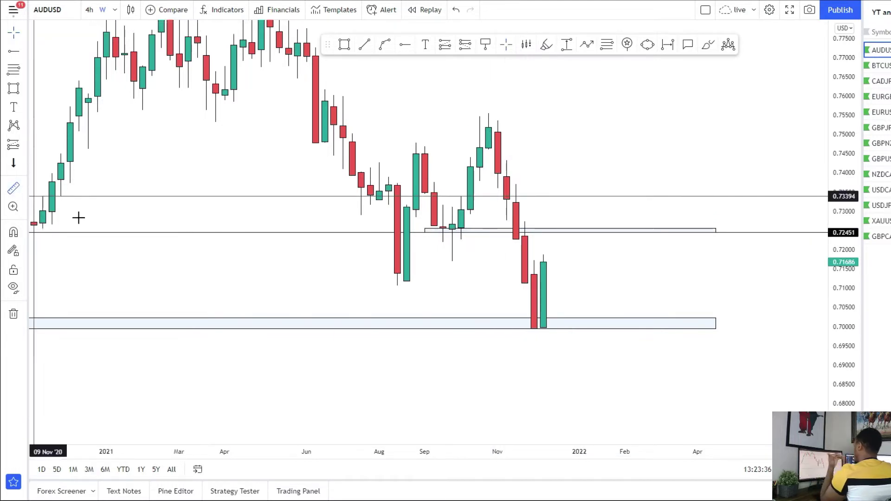
{"action": "left_click", "coordinate": [562, 262]}
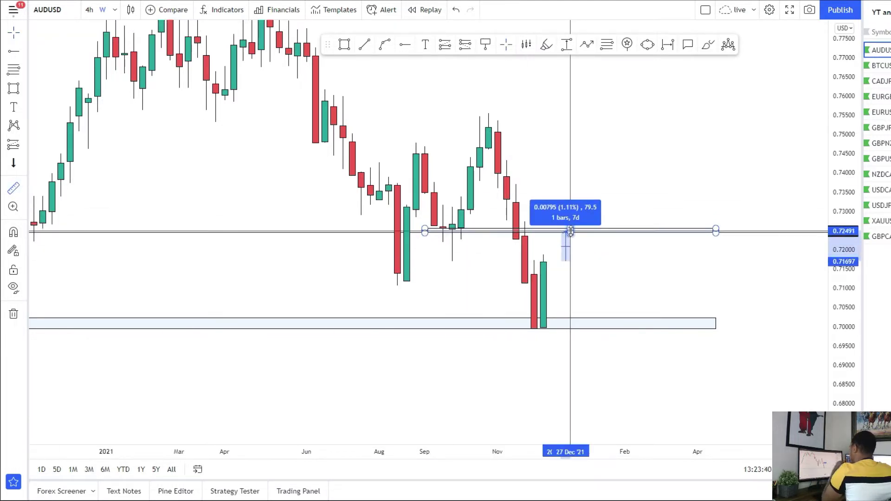
{"action": "left_click", "coordinate": [571, 230]}
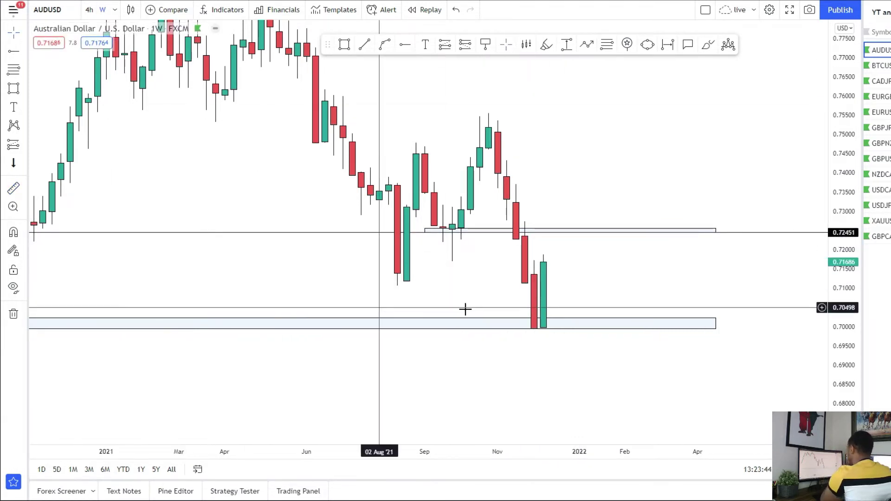
{"action": "left_click", "coordinate": [115, 10]}
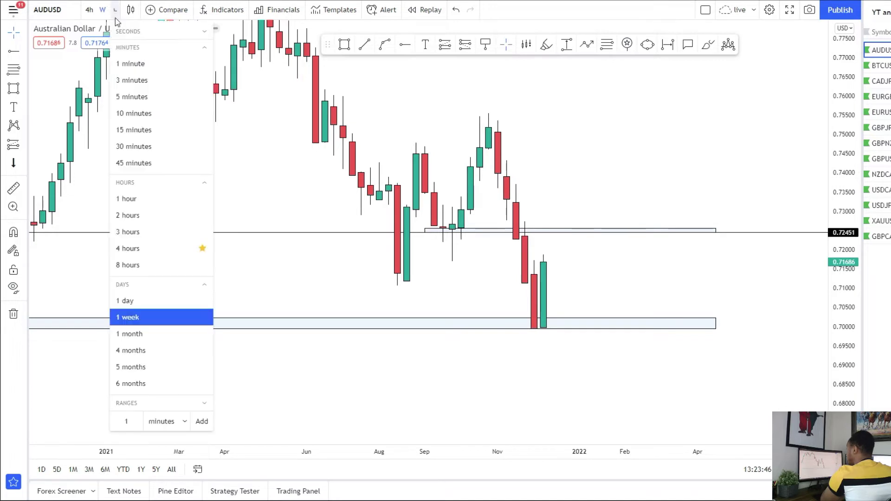
{"action": "left_click", "coordinate": [130, 299]}
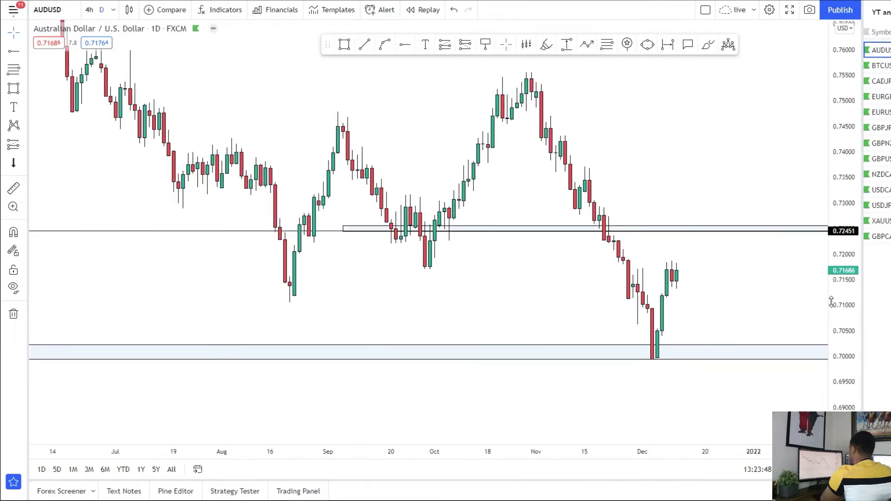
Draw a thin rectangle zone near 0.7165–0.7176 along the recent daily highs
{"action": "scroll", "coordinate": [510, 345], "scroll_direction": "up", "scroll_amount": 3}
{"action": "left_click", "coordinate": [344, 45]}
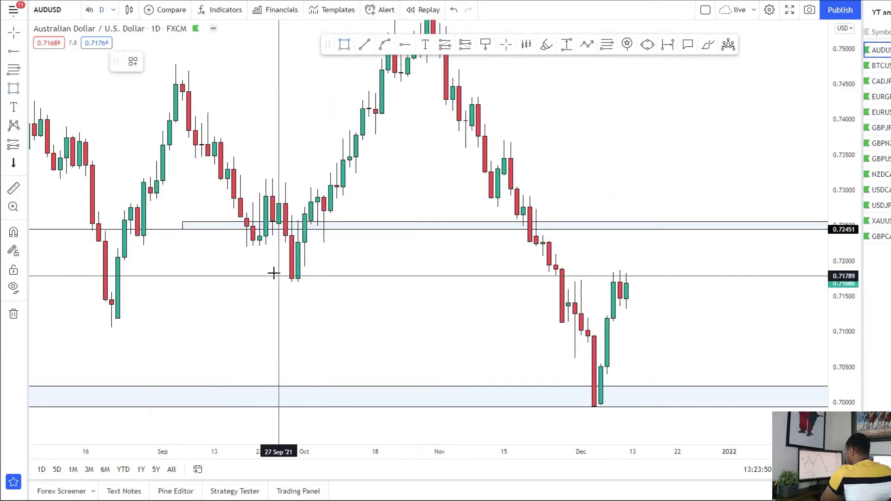
{"action": "left_click_drag", "start_coordinate": [273, 279], "coordinate": [742, 282]}
{"action": "left_click", "coordinate": [336, 297]}
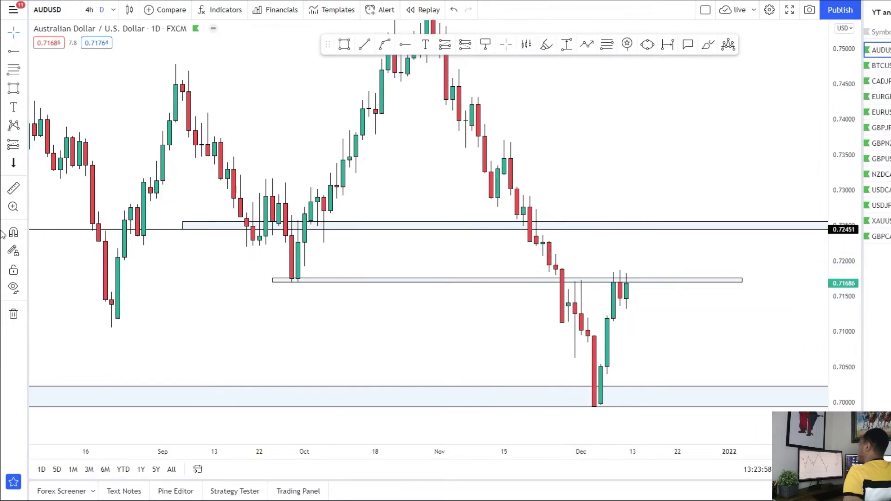
Measure from the new zone up to the 0.7245 zone, then switch to the 4-hour chart
{"action": "left_click", "coordinate": [13, 189]}
{"action": "left_click", "coordinate": [653, 279]}
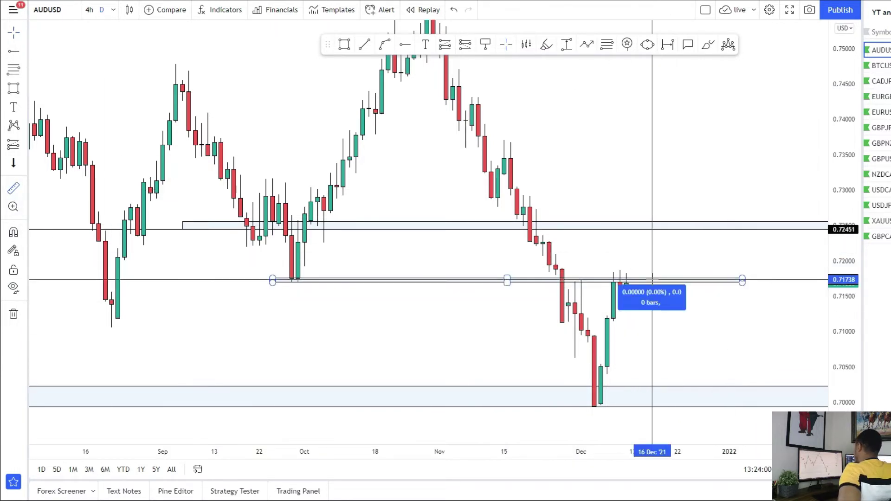
{"action": "left_click", "coordinate": [665, 227]}
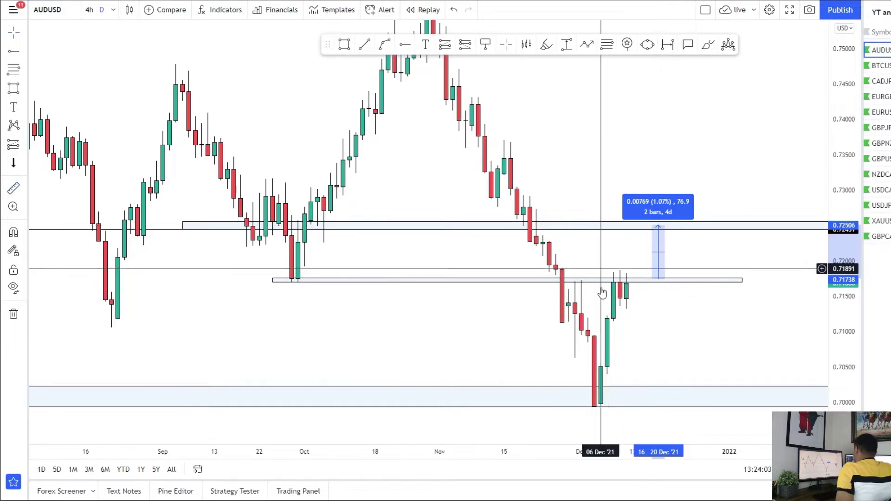
{"action": "left_click", "coordinate": [634, 307]}
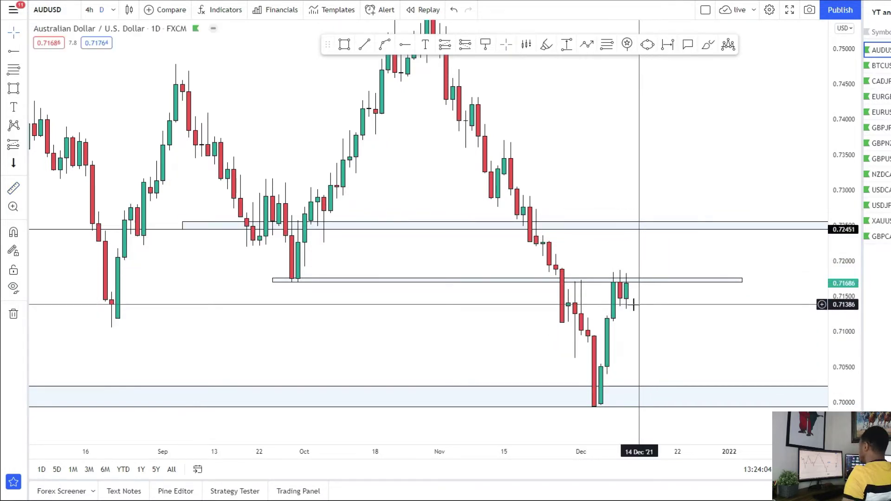
{"action": "left_click", "coordinate": [89, 9]}
Sketch a head-and-shoulders pattern across the recent swings, then cancel it unfinished
{"action": "scroll", "coordinate": [664, 249], "scroll_direction": "up", "scroll_amount": 2}
{"action": "scroll", "coordinate": [664, 250], "scroll_direction": "up", "scroll_amount": 2}
{"action": "scroll", "coordinate": [664, 249], "scroll_direction": "up", "scroll_amount": 2}
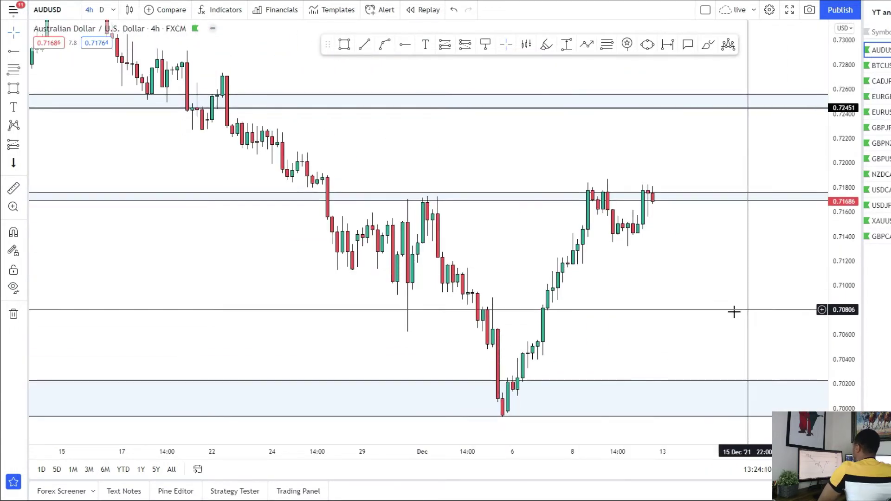
{"action": "scroll", "coordinate": [735, 311], "scroll_direction": "up", "scroll_amount": 1}
{"action": "left_click", "coordinate": [728, 44]}
{"action": "left_click", "coordinate": [274, 177]}
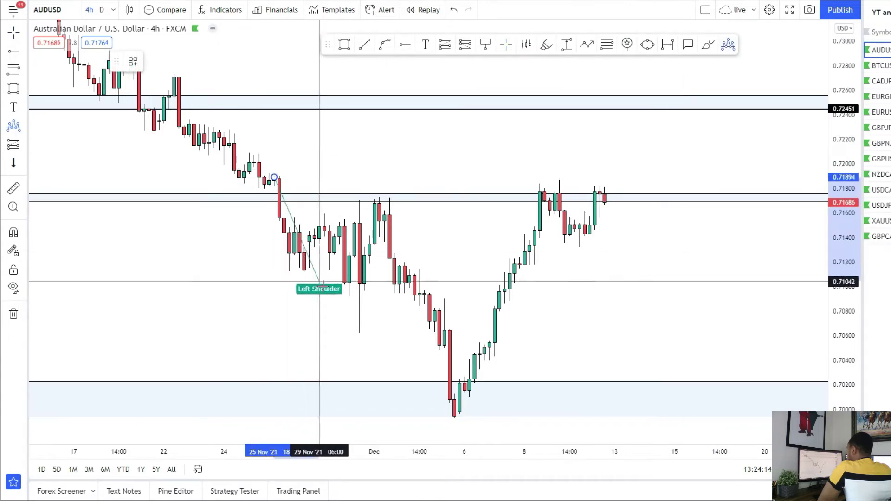
{"action": "left_click", "coordinate": [345, 290]}
{"action": "left_click", "coordinate": [379, 193]}
{"action": "left_click", "coordinate": [465, 418]}
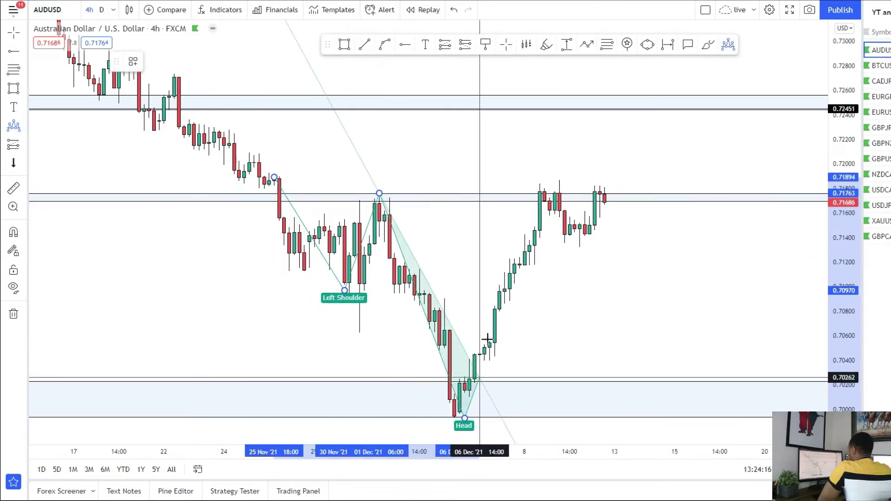
{"action": "left_click", "coordinate": [544, 197]}
{"action": "left_click", "coordinate": [625, 287]}
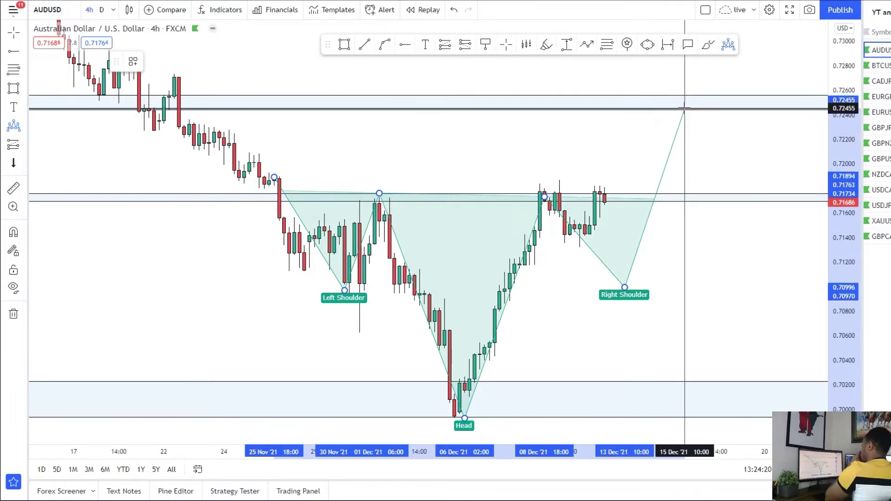
{"action": "key", "text": "Escape"}
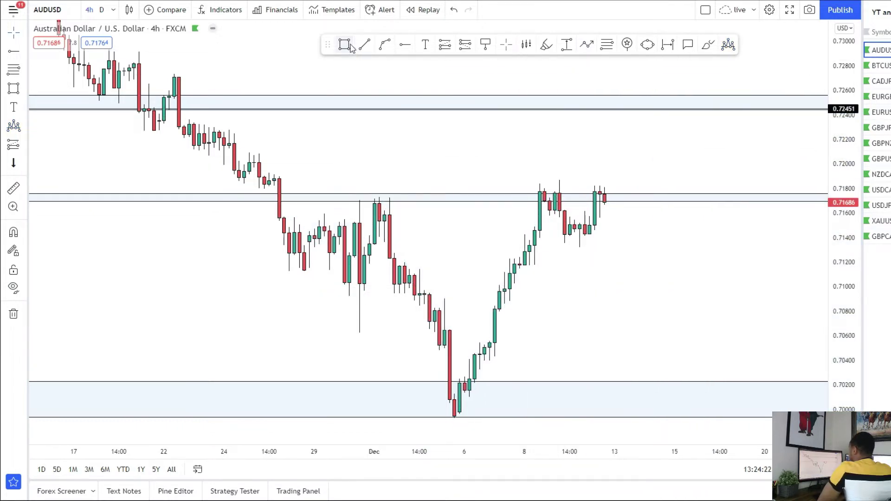
Draw a zone around 0.7102–0.7111, then start a path and cancel it
{"action": "left_click", "coordinate": [345, 44]}
{"action": "left_click_drag", "start_coordinate": [269, 274], "coordinate": [755, 284]}
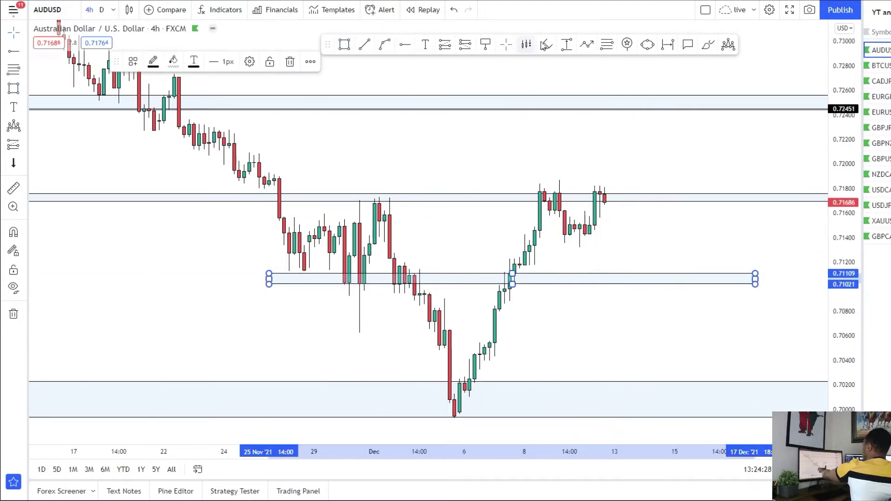
{"action": "left_click", "coordinate": [588, 44]}
{"action": "left_click", "coordinate": [605, 194]}
{"action": "left_click", "coordinate": [645, 283]}
{"action": "key", "text": "Escape"}
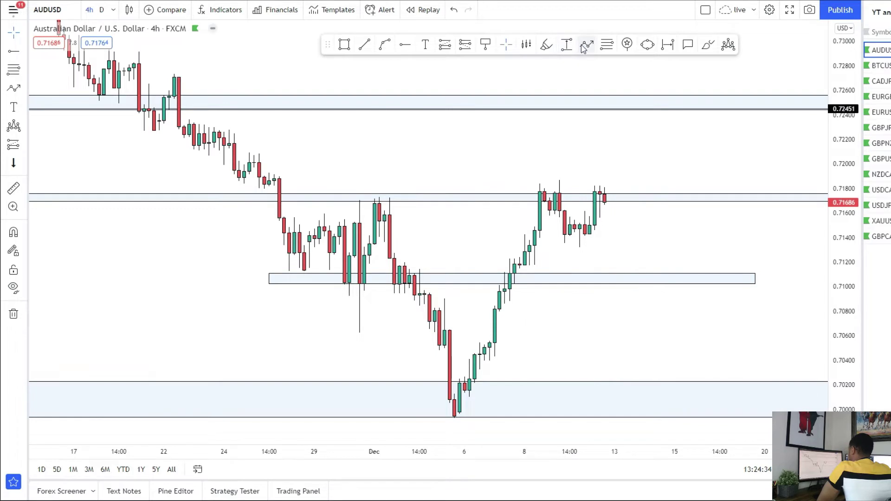
Start an arrow from the recent lows, then cancel it
{"action": "left_click", "coordinate": [670, 245]}
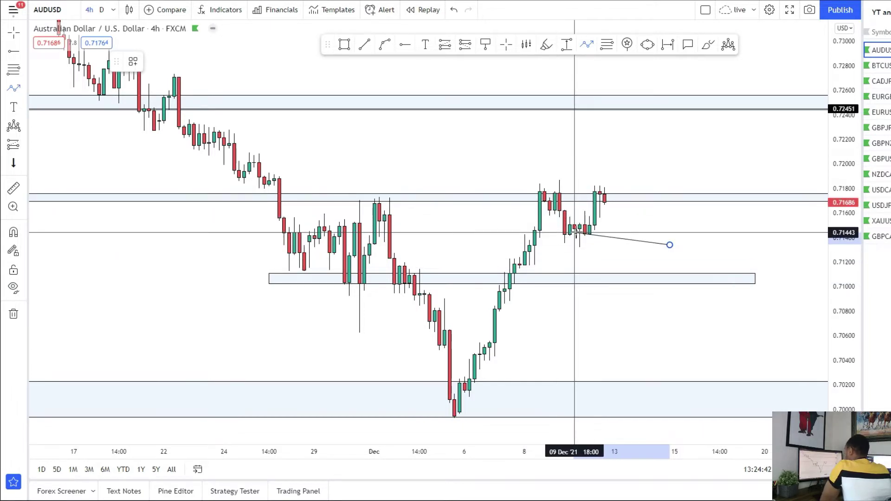
{"action": "scroll", "coordinate": [587, 234], "scroll_direction": "up", "scroll_amount": 1}
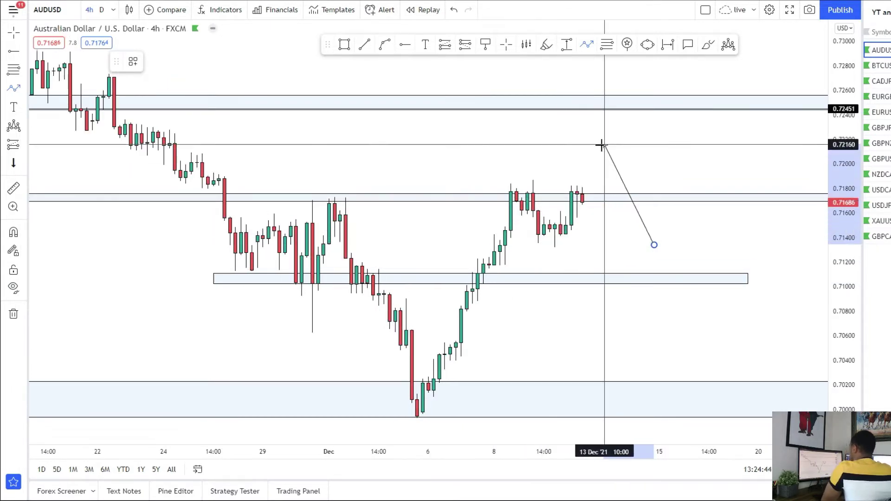
{"action": "key", "text": "Escape"}
{"action": "scroll", "coordinate": [554, 132], "scroll_direction": "down", "scroll_amount": 1}
Draw a full head-and-shoulders pattern with its head at the December low
{"action": "left_click", "coordinate": [726, 45]}
{"action": "left_click", "coordinate": [380, 194]}
{"action": "left_click", "coordinate": [444, 289]}
{"action": "left_click", "coordinate": [476, 194]}
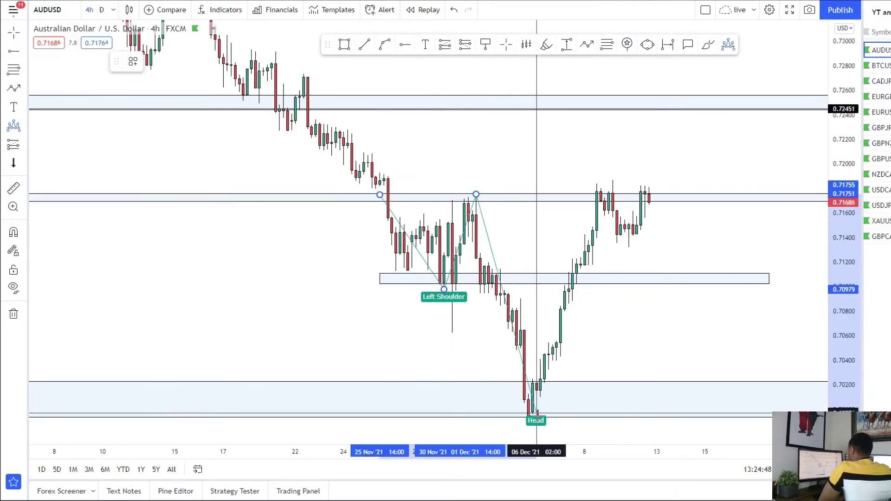
{"action": "left_click", "coordinate": [536, 416]}
{"action": "left_click", "coordinate": [608, 193]}
{"action": "left_click", "coordinate": [629, 238]}
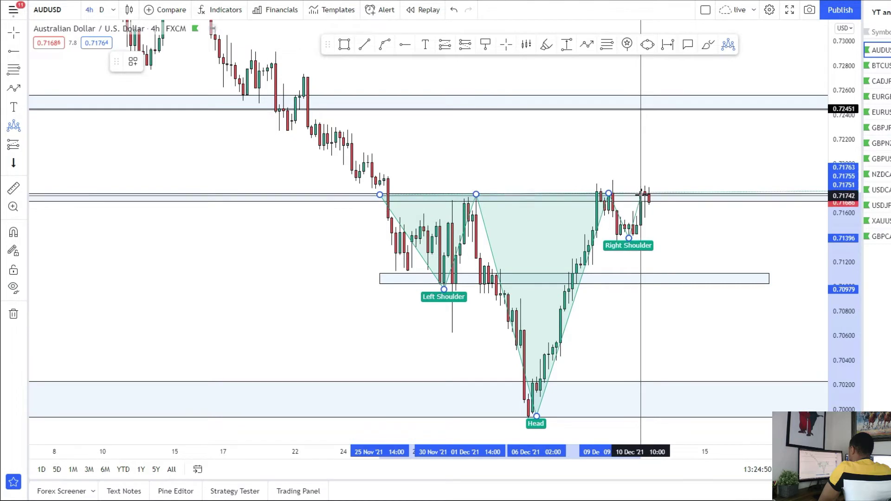
{"action": "left_click", "coordinate": [645, 193]}
Reset the chart view, delete the head-and-shoulders pattern, and begin a path at the latest candle
{"action": "right_click", "coordinate": [719, 242]}
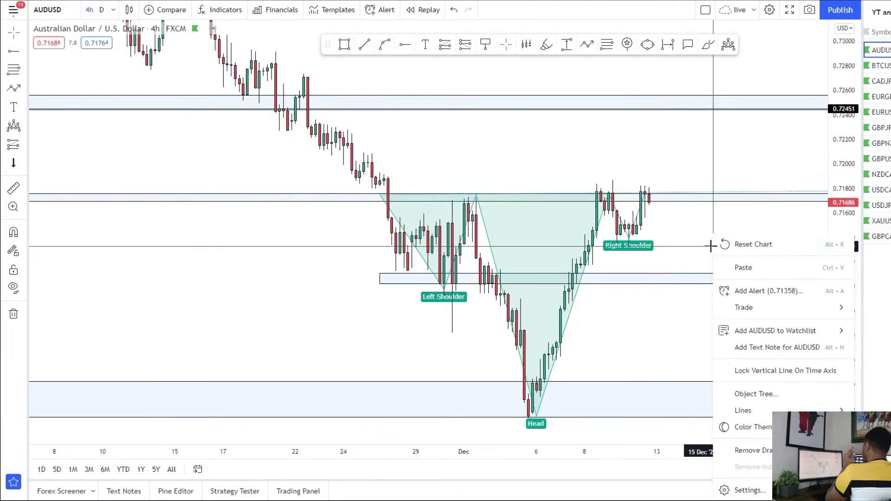
{"action": "left_click", "coordinate": [743, 244]}
{"action": "right_click", "coordinate": [595, 253]}
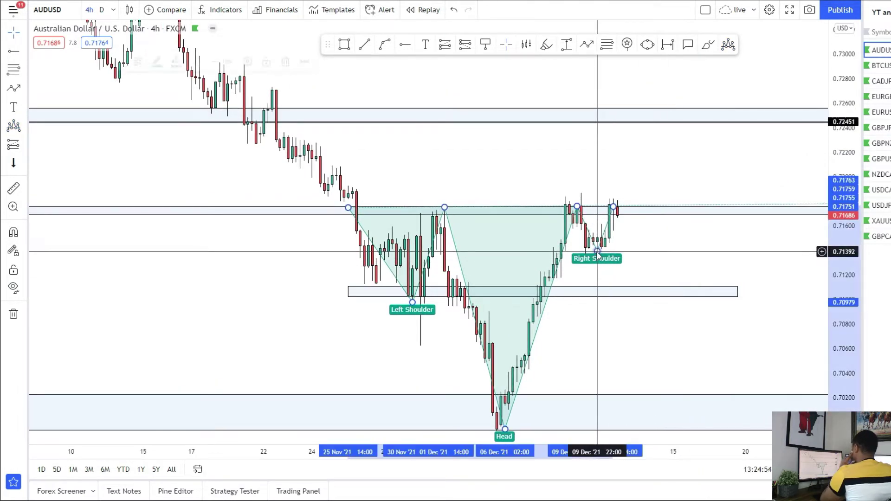
{"action": "left_click", "coordinate": [630, 393]}
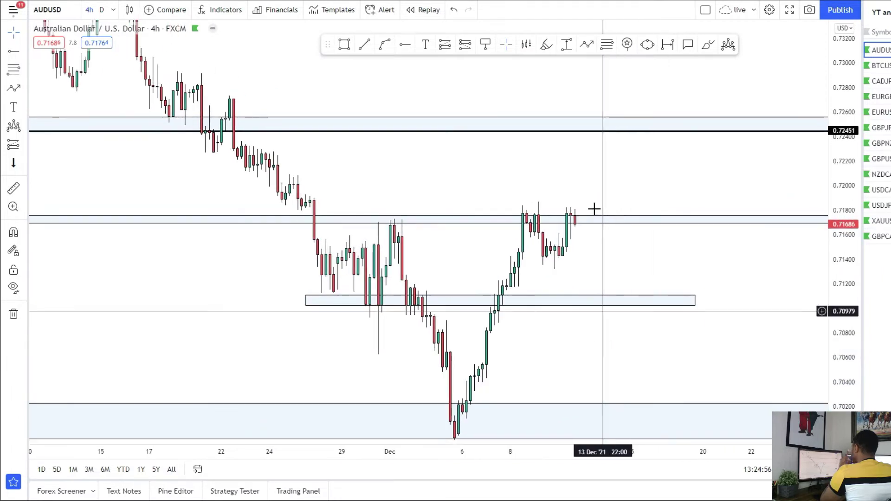
{"action": "left_click", "coordinate": [587, 45]}
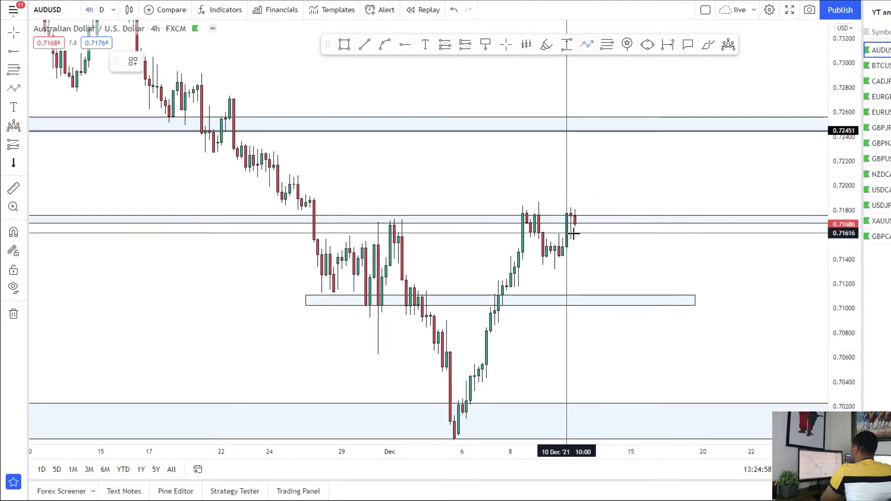
{"action": "left_click", "coordinate": [575, 236]}
Finish the path arrow: peak above the zone, retest it, then rise to the upper zone
{"action": "left_click", "coordinate": [599, 194]}
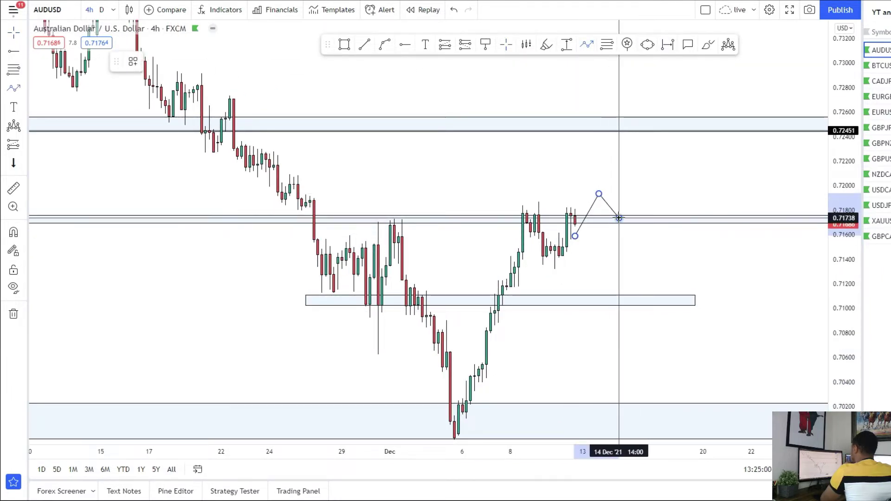
{"action": "left_click", "coordinate": [619, 217]}
{"action": "left_click", "coordinate": [643, 120]}
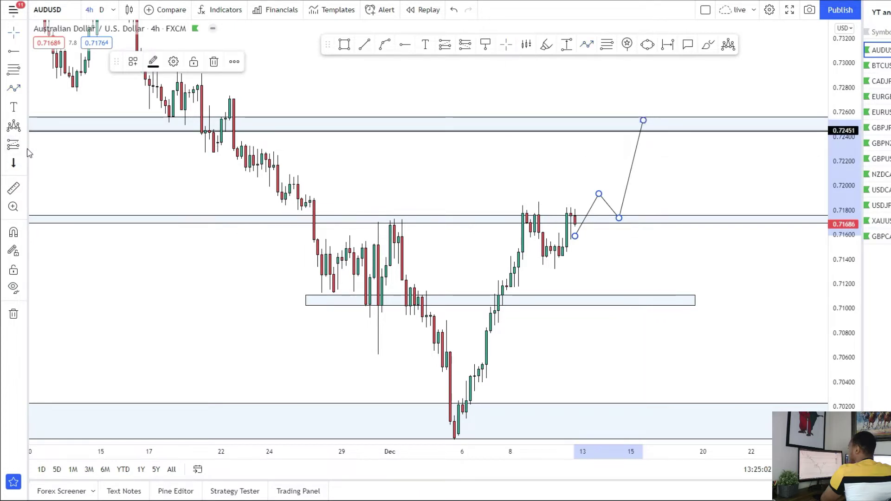
Place a long position at the retest level, raise its stop, shift it right, and start another path
{"action": "left_click", "coordinate": [14, 144]}
{"action": "left_click", "coordinate": [615, 217]}
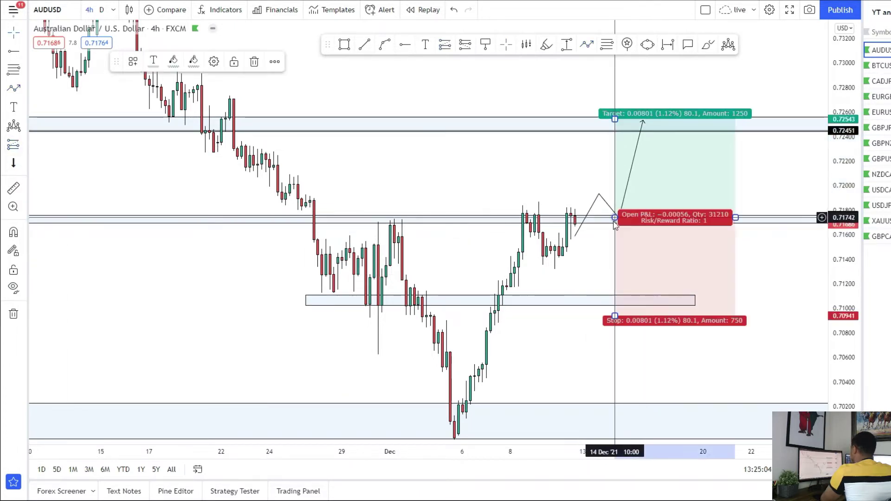
{"action": "left_click_drag", "start_coordinate": [615, 317], "coordinate": [584, 224]}
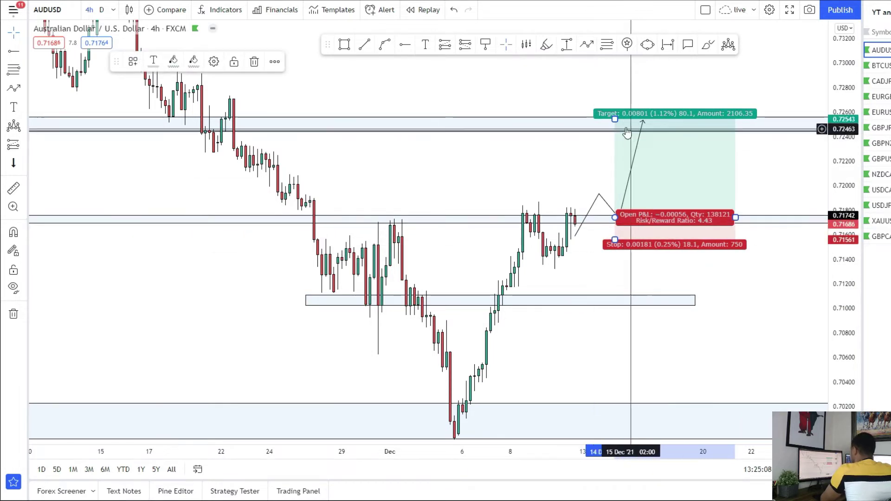
{"action": "left_click_drag", "start_coordinate": [616, 117], "coordinate": [590, 245]}
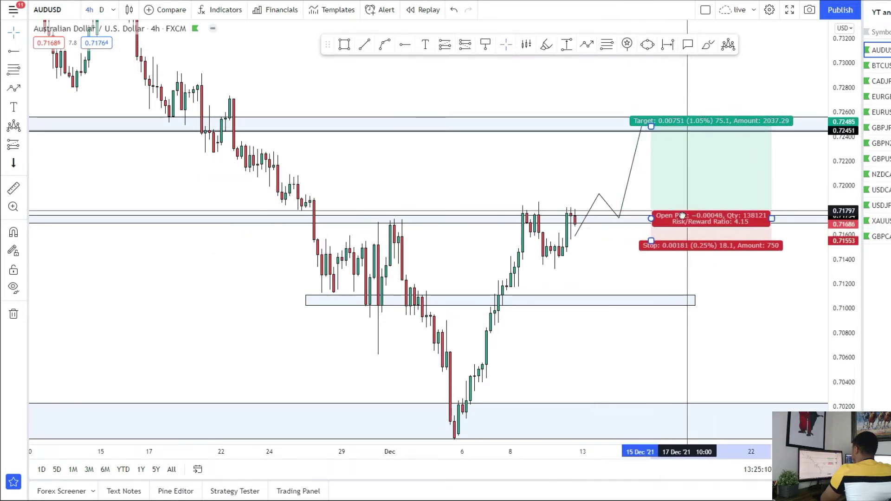
{"action": "left_click", "coordinate": [14, 89]}
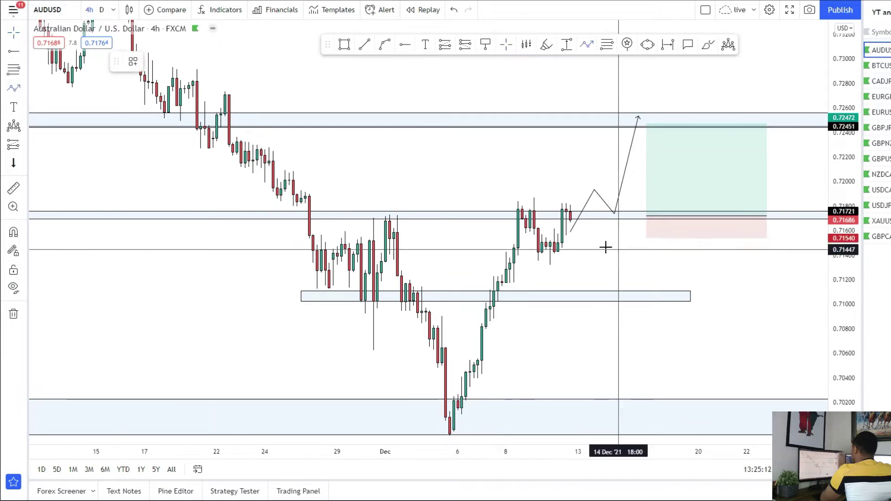
{"action": "left_click", "coordinate": [574, 215]}
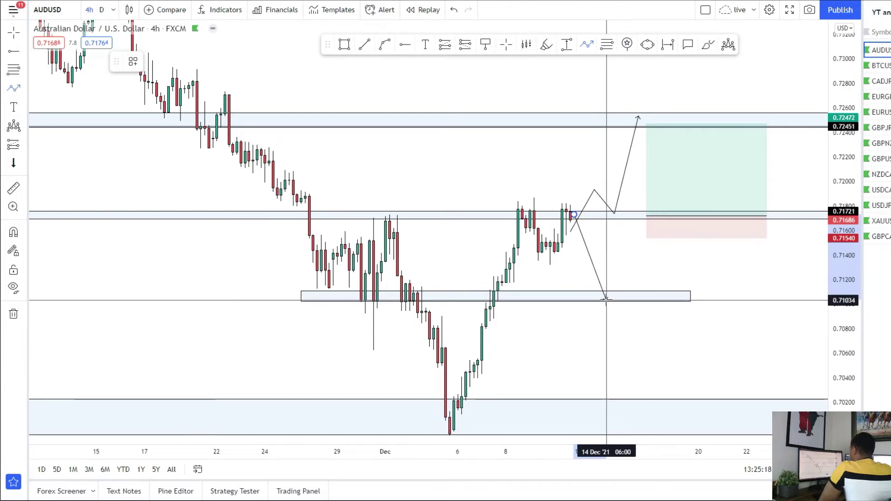
Dip the second path to the lower zone and place a long position there with its stop just below
{"action": "left_click", "coordinate": [606, 301]}
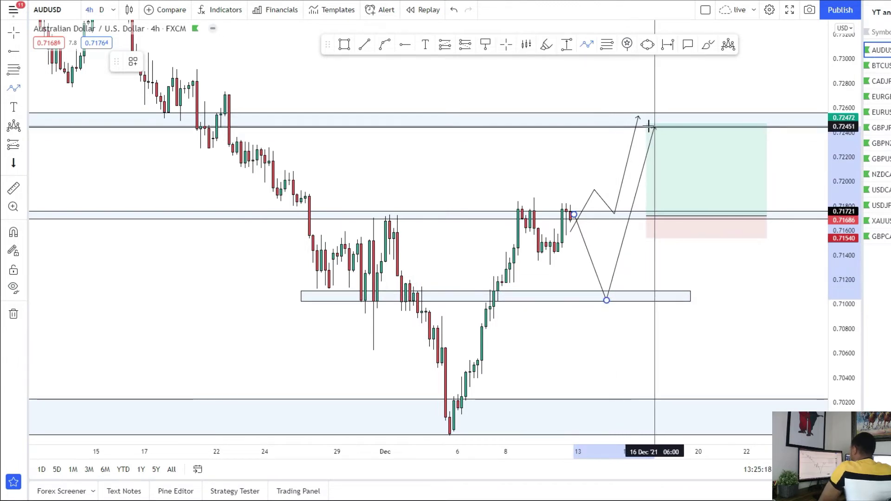
{"action": "left_click", "coordinate": [25, 143]}
{"action": "left_click", "coordinate": [73, 154]}
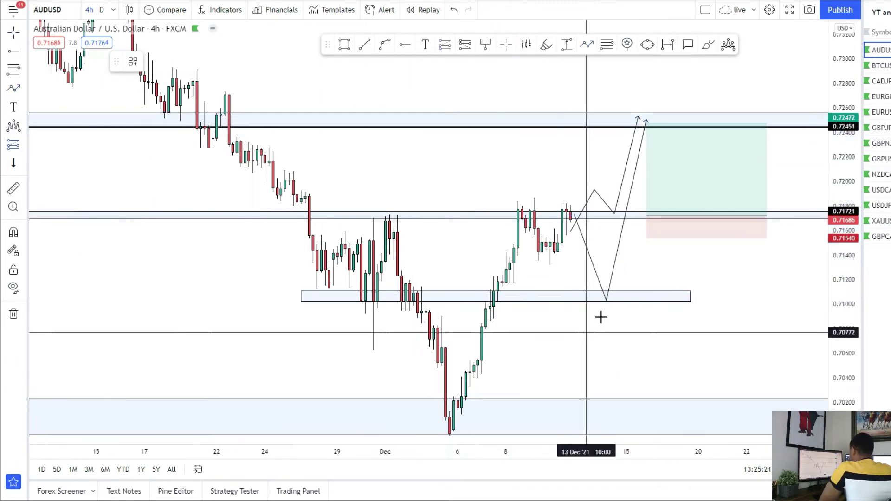
{"action": "left_click", "coordinate": [599, 291]}
{"action": "left_click_drag", "start_coordinate": [600, 372], "coordinate": [600, 318]}
{"action": "left_click_drag", "start_coordinate": [502, 330], "coordinate": [487, 264]}
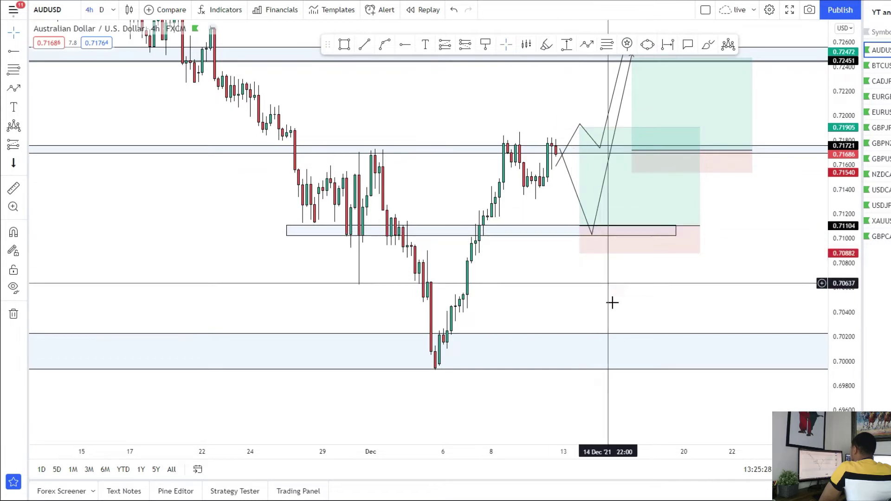
{"action": "mouse_move", "coordinate": [609, 241]}
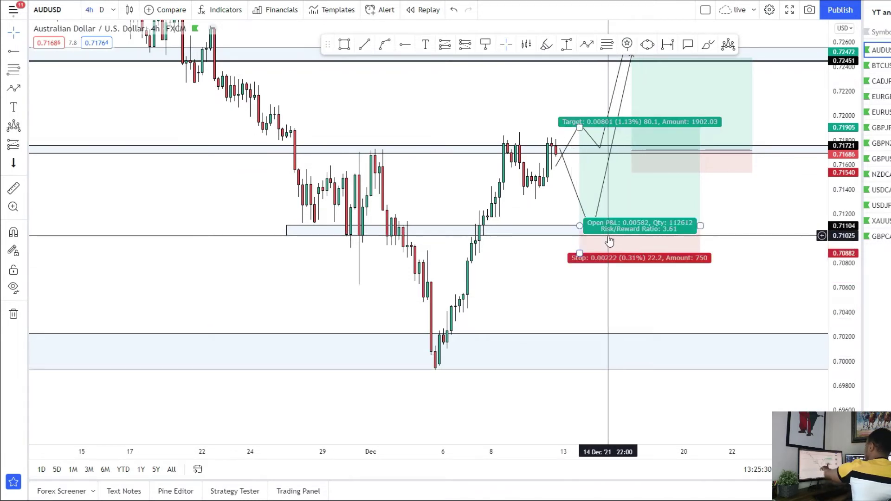
Set the second long's target at the upper zone (0.72468) and its stop at 0.70831
{"action": "left_click_drag", "start_coordinate": [552, 206], "coordinate": [537, 260]}
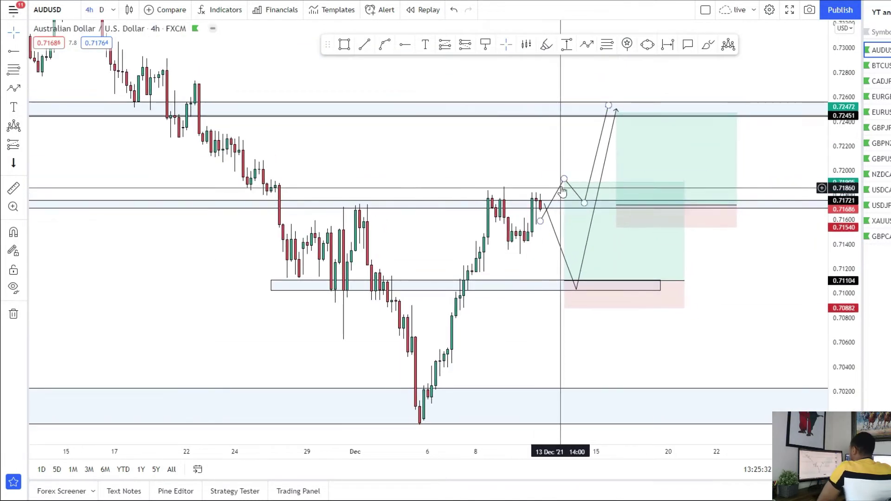
{"action": "left_click_drag", "start_coordinate": [565, 182], "coordinate": [564, 112]}
{"action": "left_click_drag", "start_coordinate": [685, 281], "coordinate": [605, 280]}
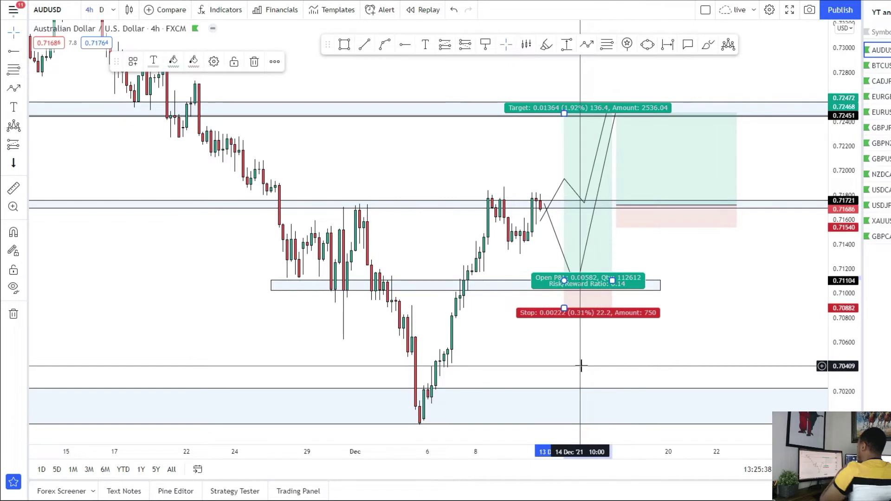
{"action": "left_click_drag", "start_coordinate": [579, 367], "coordinate": [583, 353]}
{"action": "left_click_drag", "start_coordinate": [568, 295], "coordinate": [569, 300]}
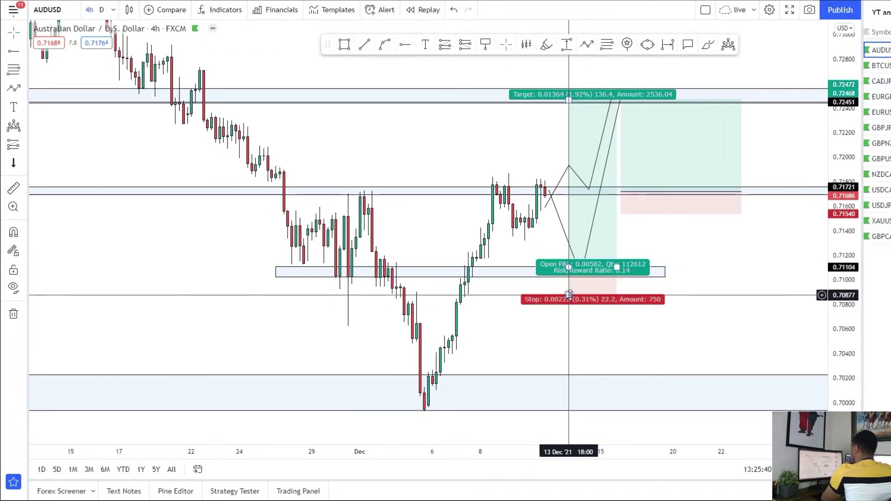
{"action": "left_click", "coordinate": [708, 205]}
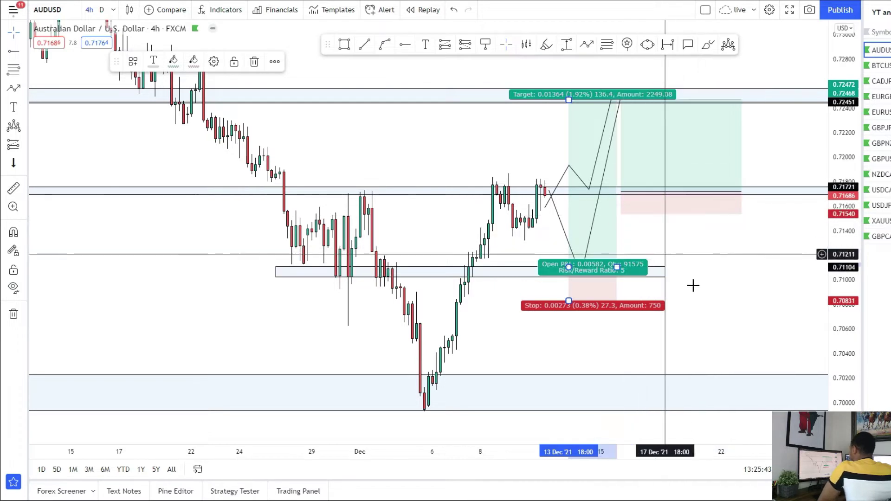
{"action": "left_click", "coordinate": [671, 302]}
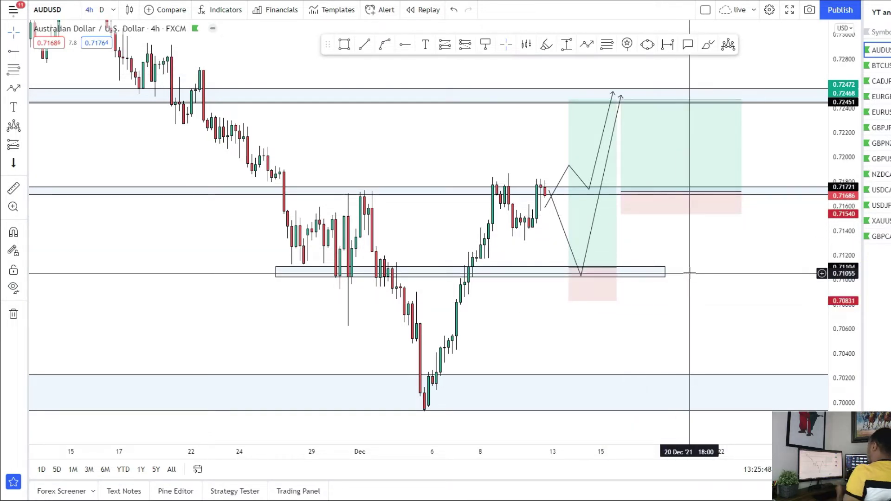
{"action": "mouse_move", "coordinate": [726, 191]}
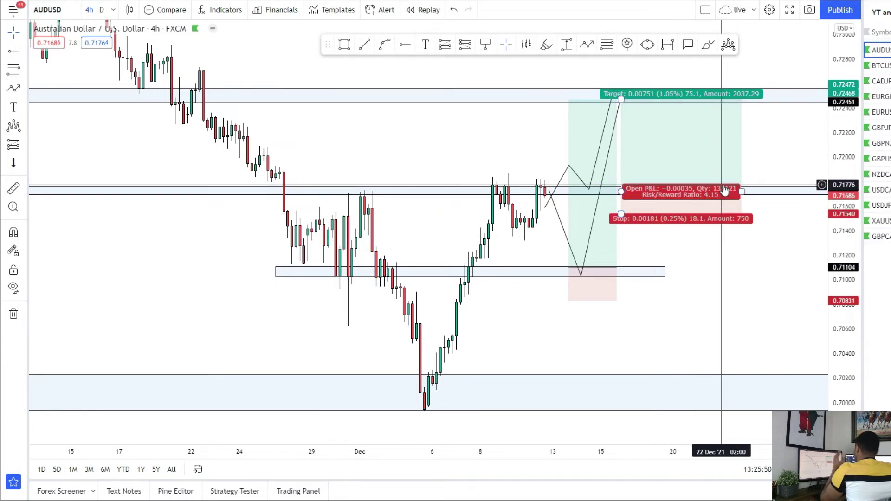
Draw a trend line from the November high down to 9 Dec, delete it, and zoom back in
{"action": "scroll", "coordinate": [650, 334], "scroll_direction": "down", "scroll_amount": 2}
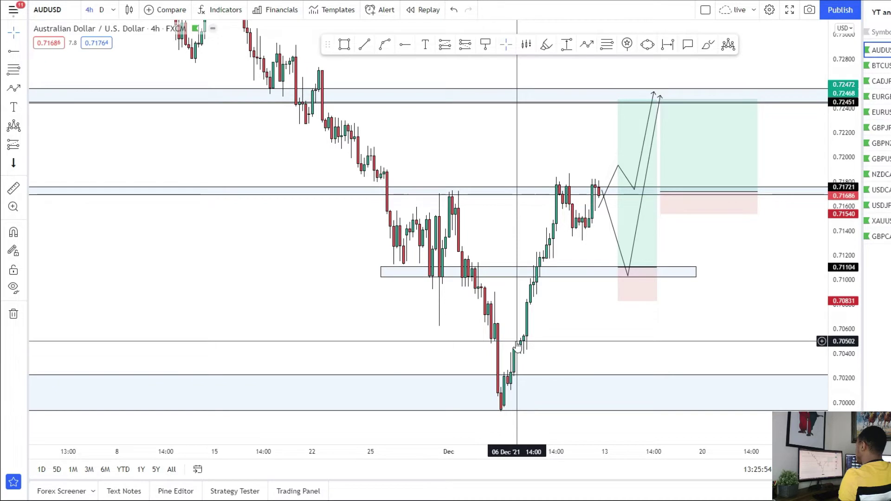
{"action": "left_click_drag", "start_coordinate": [855, 156], "coordinate": [802, 300]}
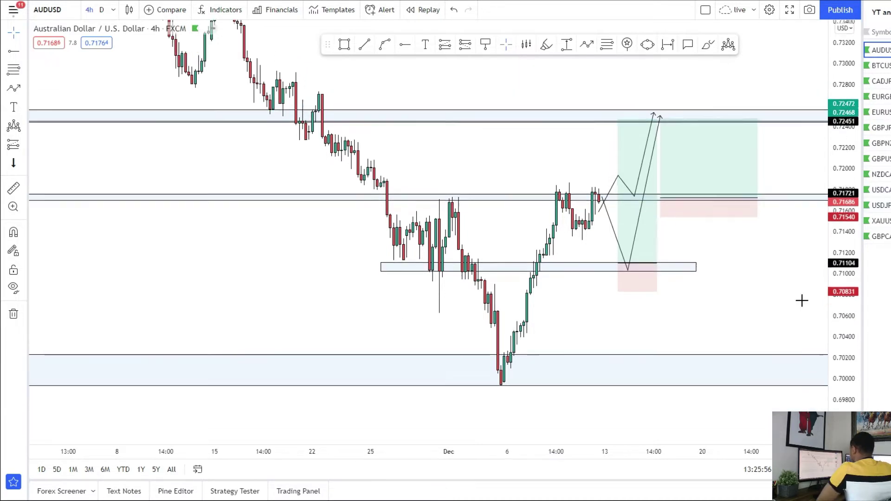
{"action": "scroll", "coordinate": [235, 284], "scroll_direction": "down", "scroll_amount": 3}
{"action": "mouse_move", "coordinate": [189, 279]}
{"action": "left_mouse_down"}
{"action": "mouse_move", "coordinate": [281, 354]}
{"action": "mouse_move", "coordinate": [341, 384]}
{"action": "left_mouse_up"}
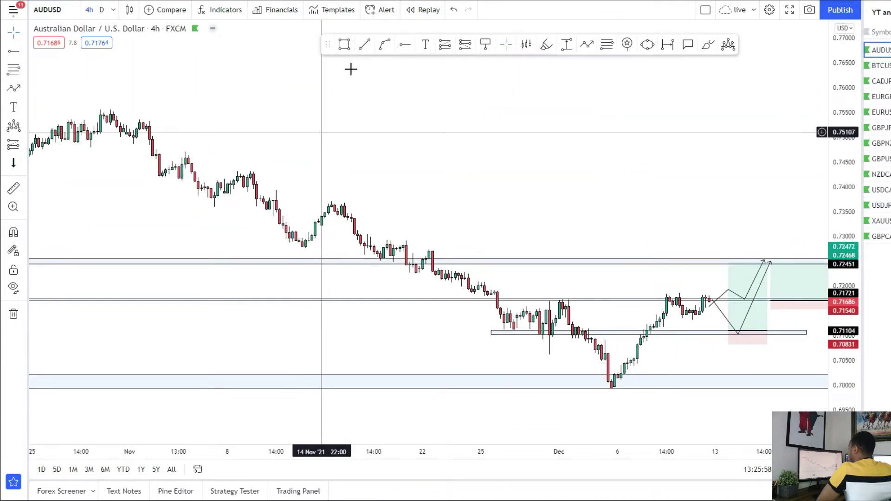
{"action": "left_click", "coordinate": [365, 44]}
{"action": "left_click", "coordinate": [107, 106]}
{"action": "left_click", "coordinate": [680, 346]}
{"action": "left_click", "coordinate": [683, 347]}
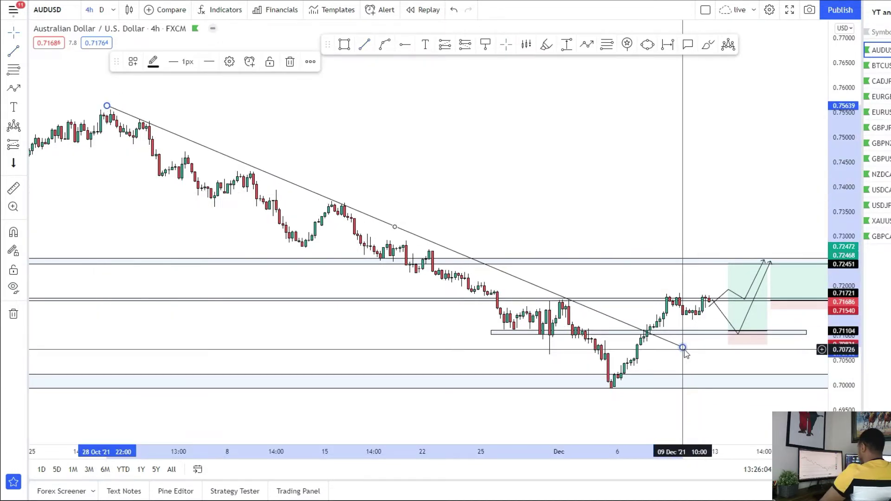
{"action": "key", "text": "Delete"}
{"action": "left_click_drag", "start_coordinate": [839, 399], "coordinate": [782, 221]}
{"action": "scroll", "coordinate": [528, 232], "scroll_direction": "up", "scroll_amount": 3}
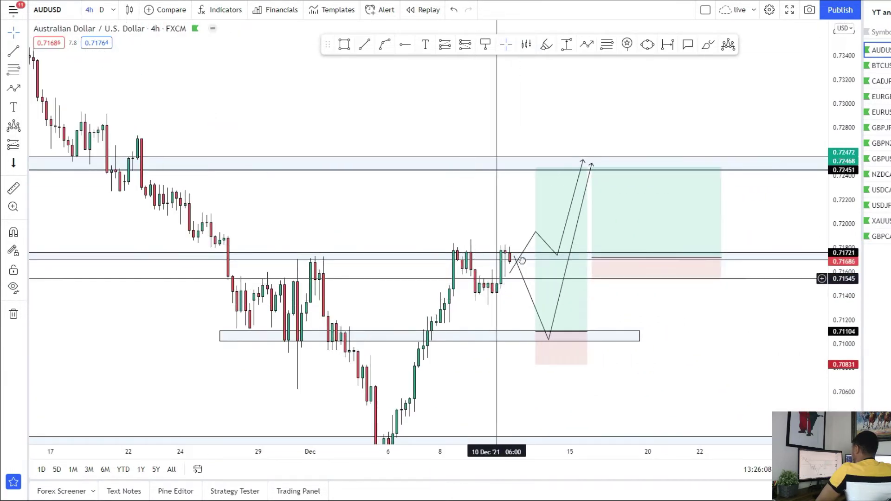
{"action": "scroll", "coordinate": [541, 279], "scroll_direction": "up", "scroll_amount": 2}
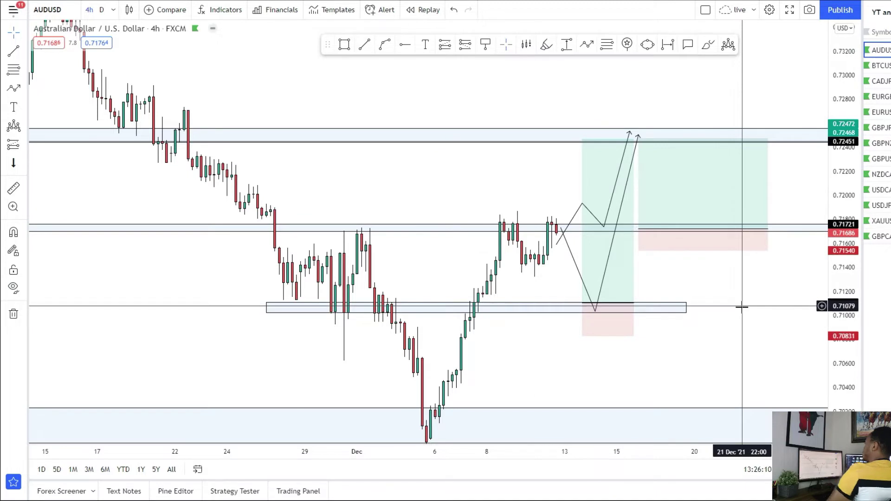
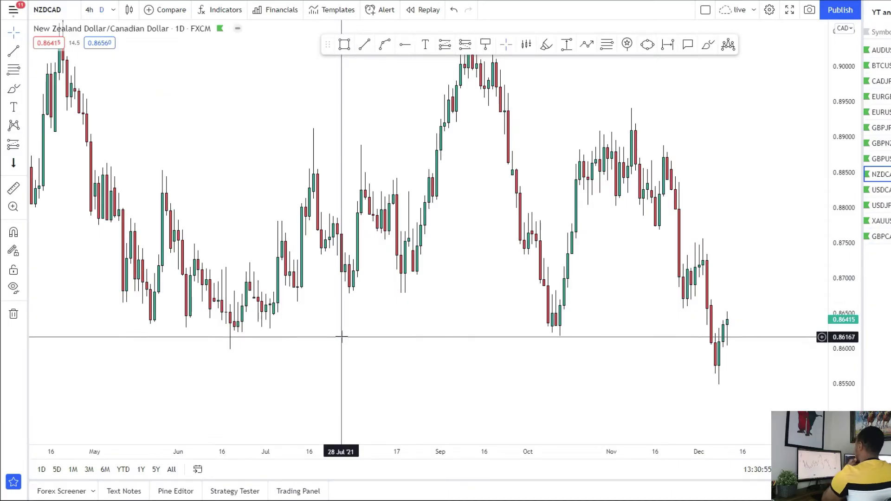
Zoom in and draw a rectangle zone at about 0.8725–0.8747 over the late-November candles
{"action": "scroll", "coordinate": [342, 337], "scroll_direction": "up", "scroll_amount": 3}
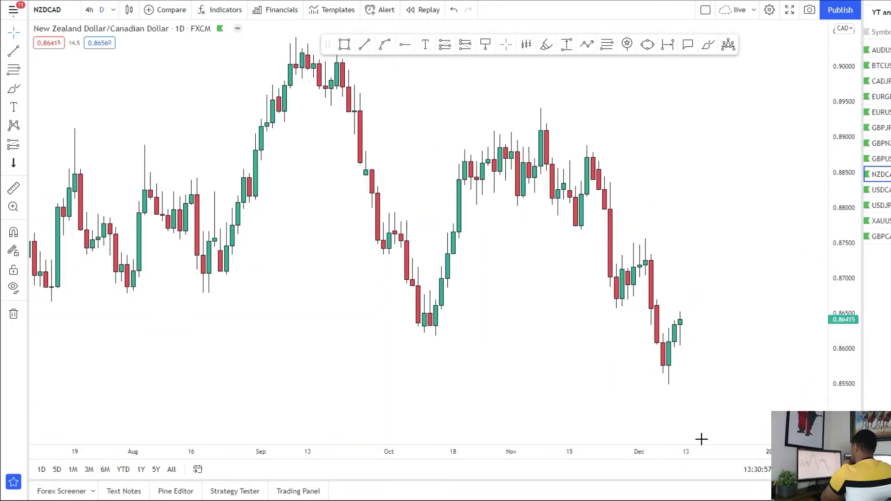
{"action": "scroll", "coordinate": [559, 253], "scroll_direction": "up", "scroll_amount": 3}
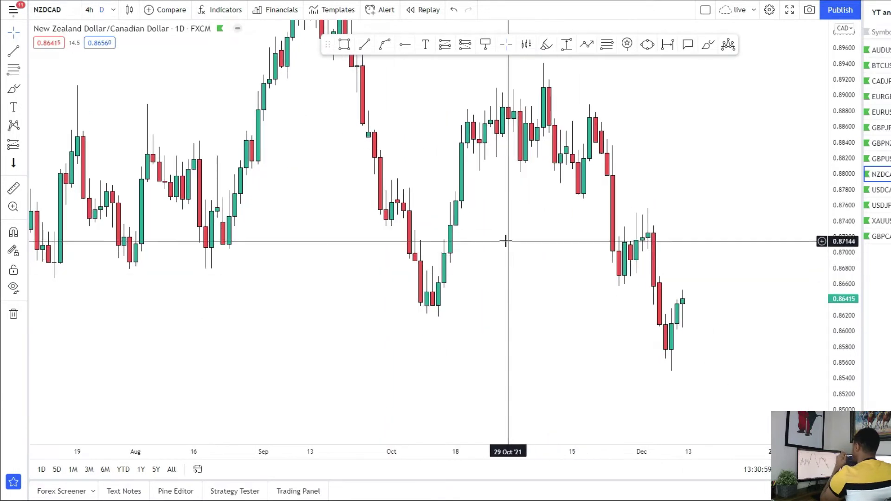
{"action": "left_click", "coordinate": [344, 45]}
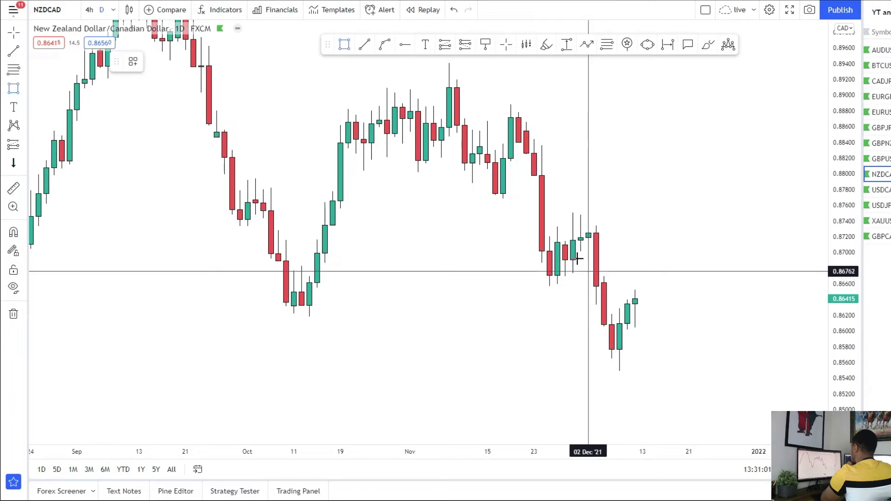
{"action": "left_click_drag", "start_coordinate": [541, 216], "coordinate": [674, 232]}
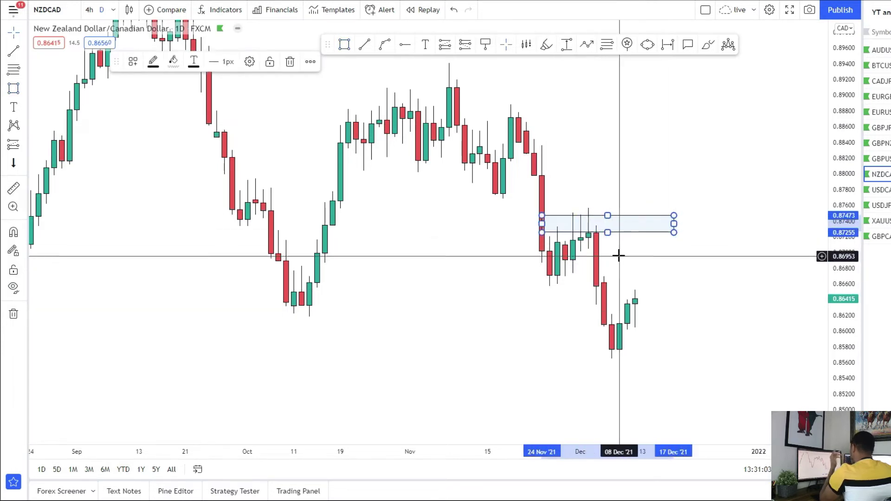
Check the zone on 4-hour candles, then go back to daily and choose the Horizontal Ray tool
{"action": "left_click", "coordinate": [89, 10]}
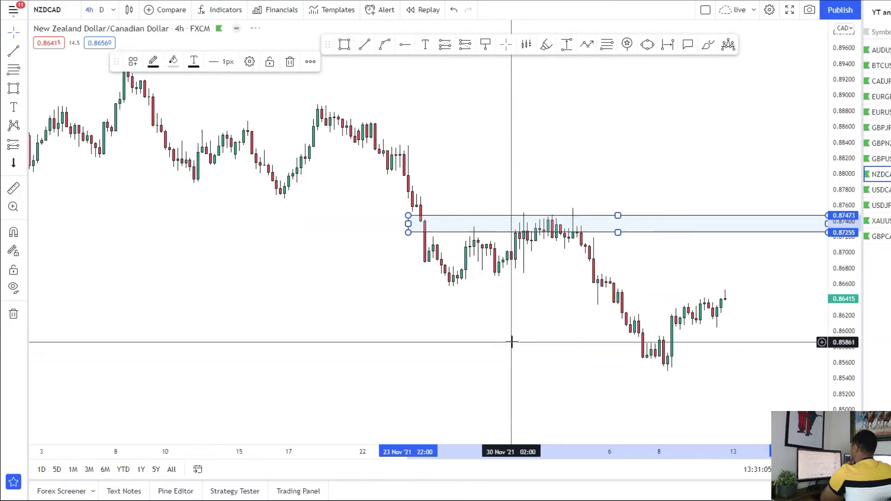
{"action": "left_click", "coordinate": [102, 9]}
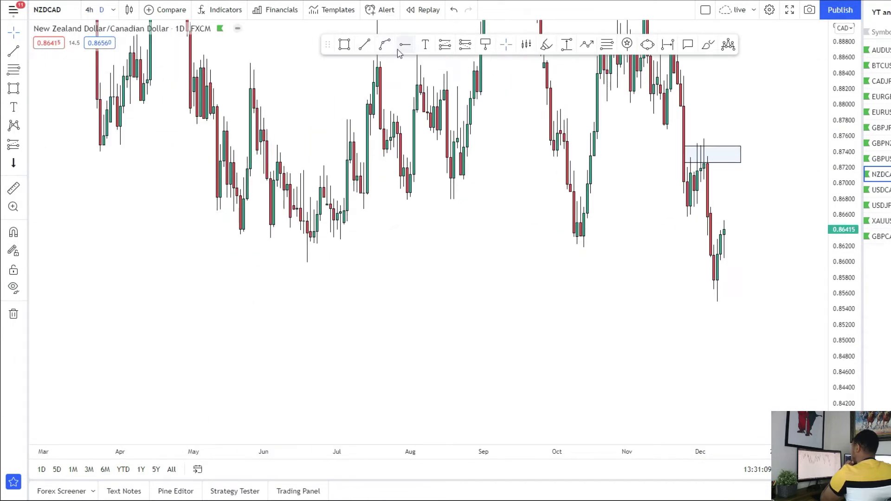
{"action": "left_click", "coordinate": [256, 262]}
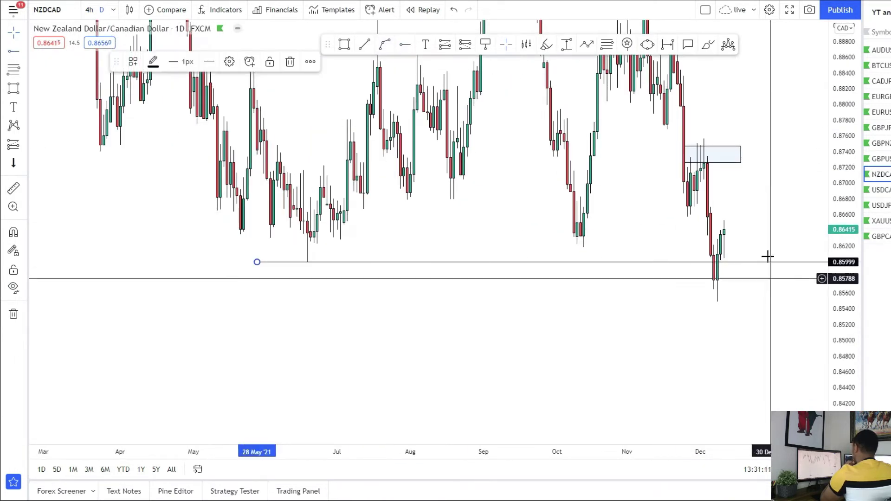
Place a horizontal ray at 0.85999, then remove all drawings and zoom out slightly
{"action": "left_click_drag", "start_coordinate": [718, 303], "coordinate": [707, 317]}
{"action": "right_click", "coordinate": [561, 322]}
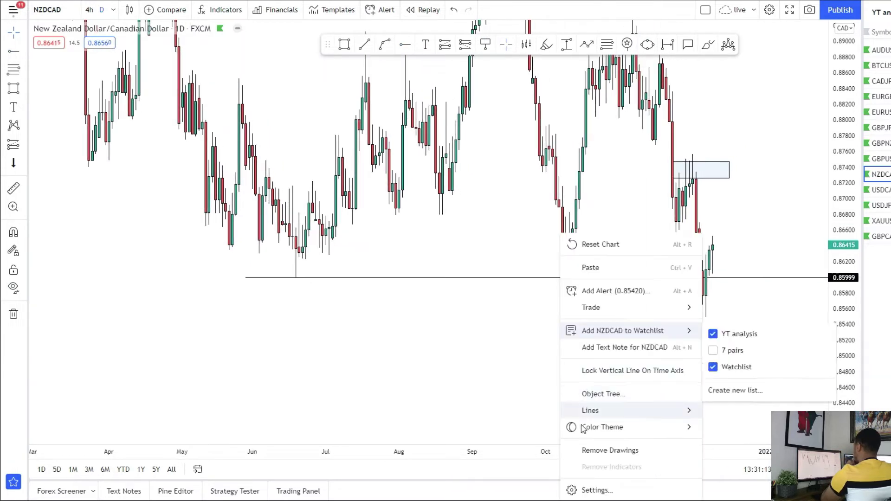
{"action": "left_click", "coordinate": [599, 450]}
{"action": "left_click_drag", "start_coordinate": [566, 293], "coordinate": [542, 315]}
{"action": "scroll", "coordinate": [543, 320], "scroll_direction": "up", "scroll_amount": 3}
{"action": "scroll", "coordinate": [582, 337], "scroll_direction": "down", "scroll_amount": 2}
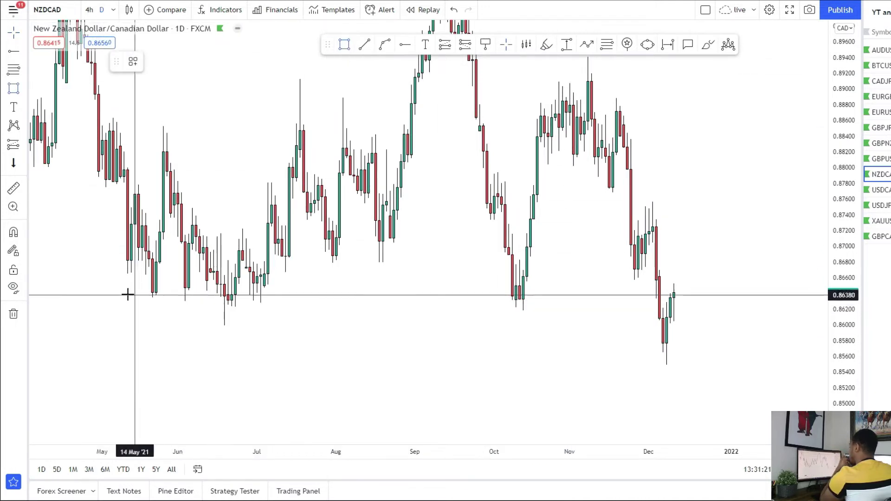
Draw a thin 0.863–0.864 support rectangle from 12 May to the chart's right edge
{"action": "left_click_drag", "start_coordinate": [161, 298], "coordinate": [775, 303]}
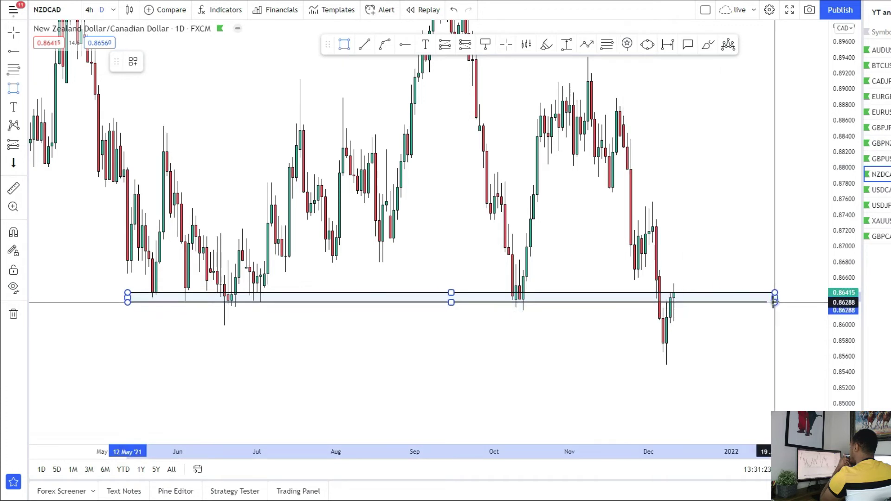
{"action": "left_click", "coordinate": [691, 352]}
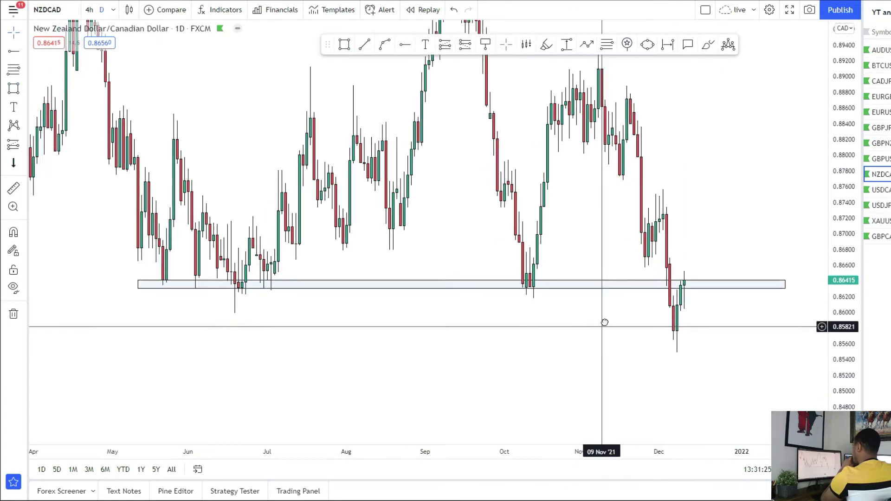
{"action": "mouse_move", "coordinate": [695, 310]}
{"action": "left_mouse_down"}
{"action": "mouse_move", "coordinate": [676, 309]}
{"action": "mouse_move", "coordinate": [711, 266]}
{"action": "left_mouse_up"}
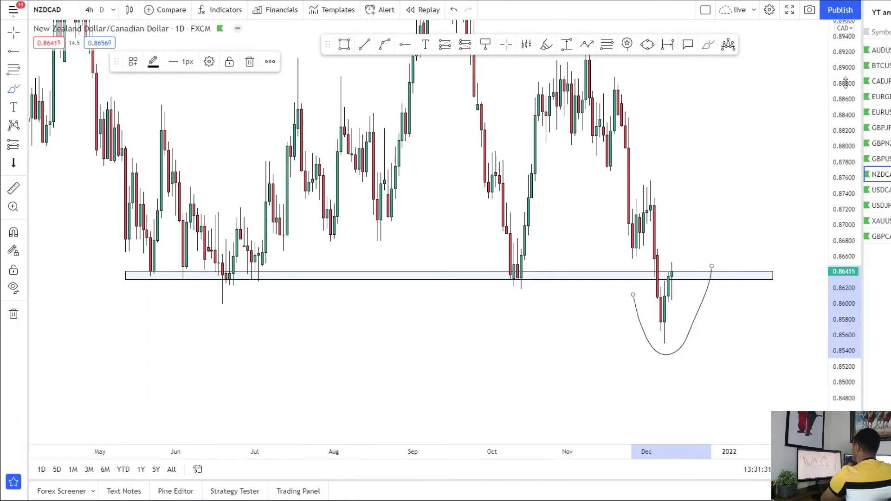
Sketch brush strokes along the highs, below the zone and rising, then undo them
{"action": "left_click_drag", "start_coordinate": [77, 75], "coordinate": [745, 90]}
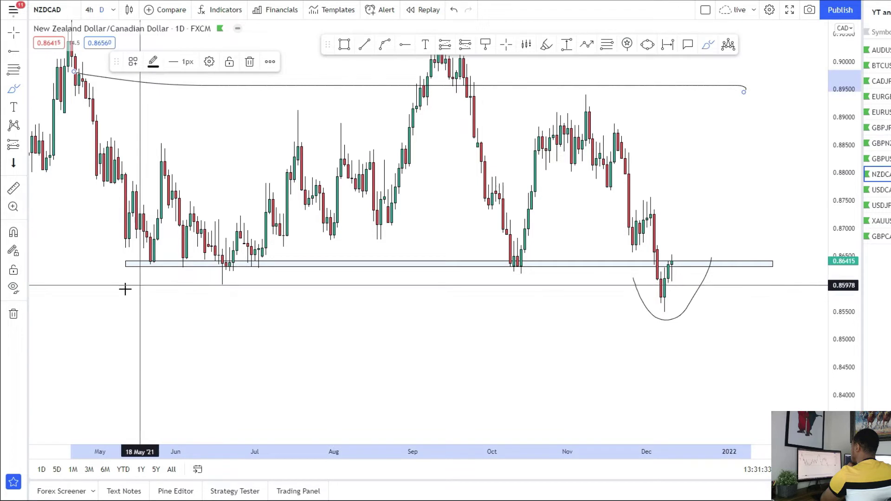
{"action": "left_click_drag", "start_coordinate": [131, 277], "coordinate": [755, 284]}
{"action": "left_click_drag", "start_coordinate": [676, 267], "coordinate": [733, 104]}
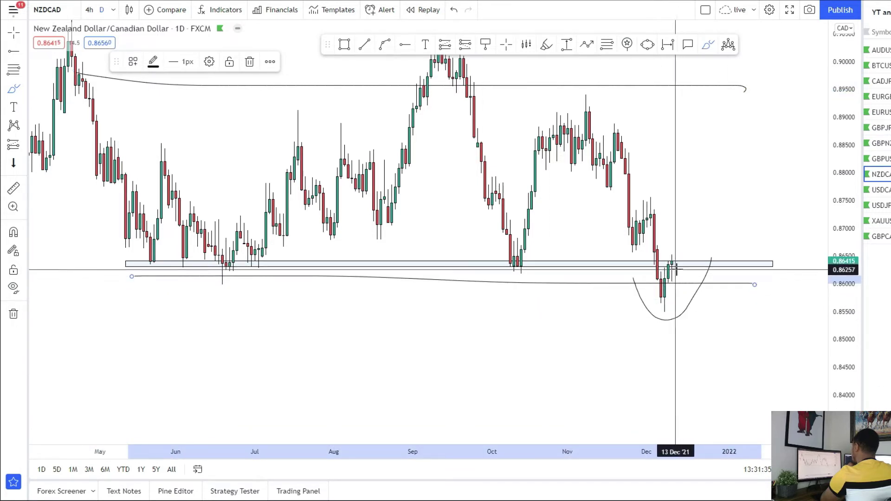
{"action": "left_click", "coordinate": [449, 14]}
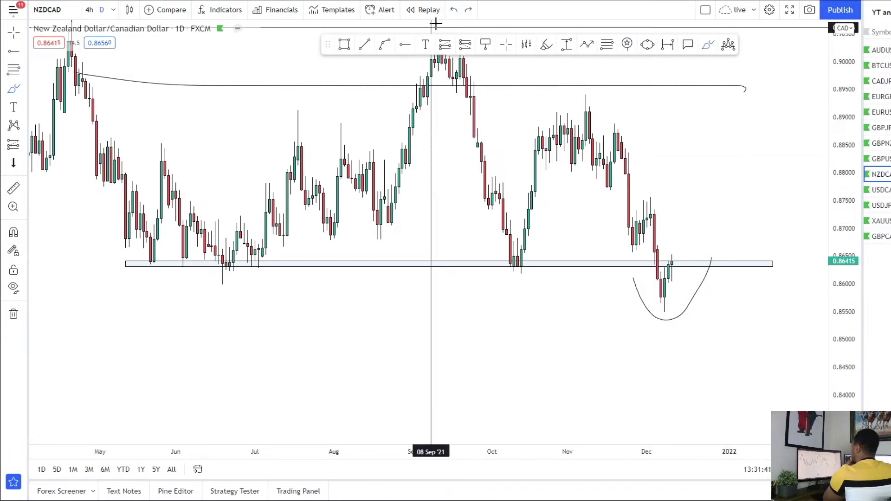
{"action": "left_click", "coordinate": [455, 19]}
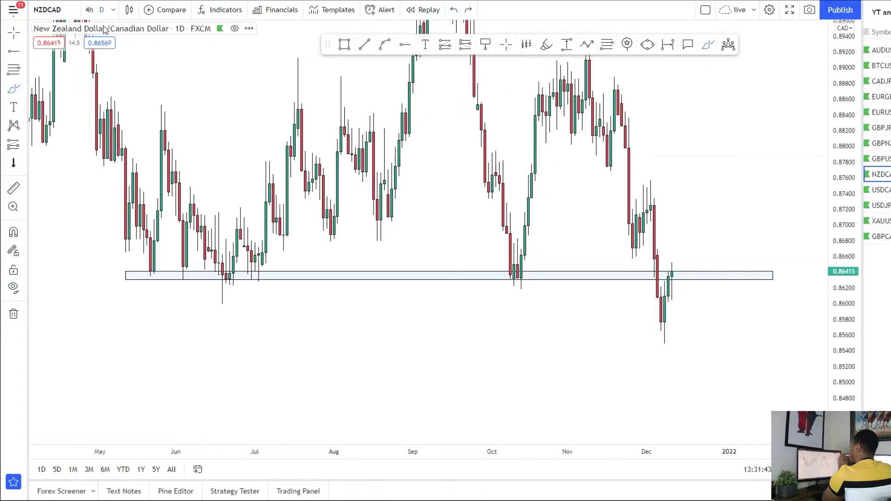
{"action": "left_click", "coordinate": [113, 11]}
Switch NZDCAD to weekly candles, zoom in, and circle the long lower wick with a brush loop
{"action": "left_click", "coordinate": [133, 318]}
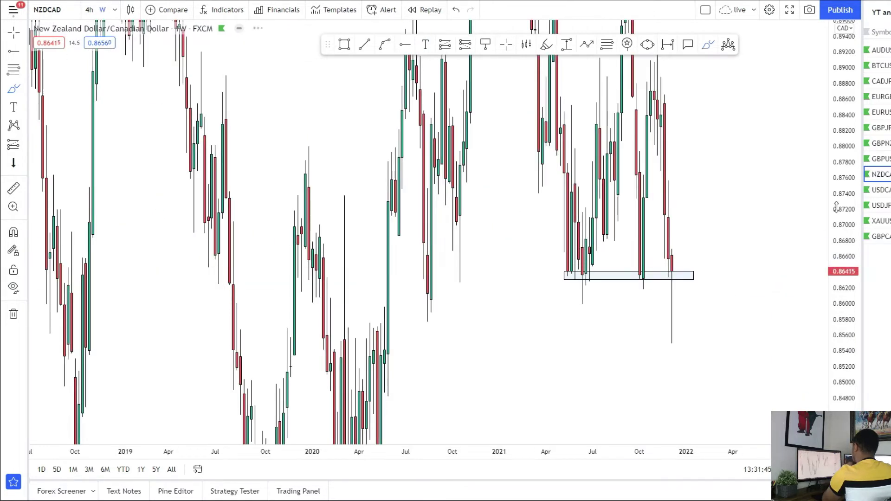
{"action": "scroll", "coordinate": [157, 243], "scroll_direction": "up", "scroll_amount": 3}
{"action": "scroll", "coordinate": [274, 266], "scroll_direction": "up", "scroll_amount": 2}
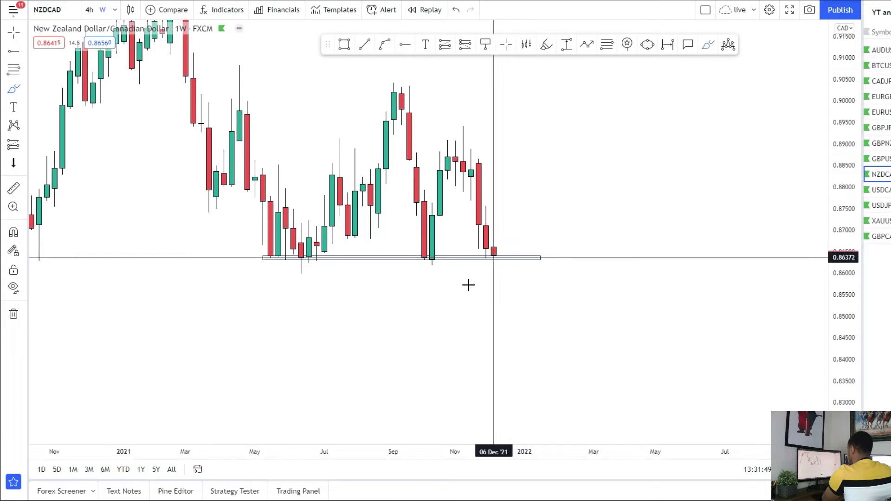
{"action": "left_click_drag", "start_coordinate": [501, 276], "coordinate": [517, 280]}
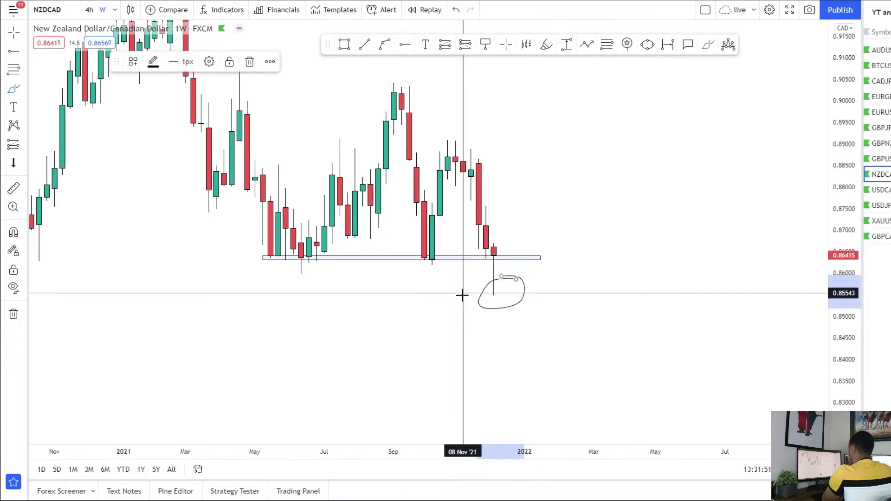
{"action": "left_click_drag", "start_coordinate": [850, 390], "coordinate": [674, 296]}
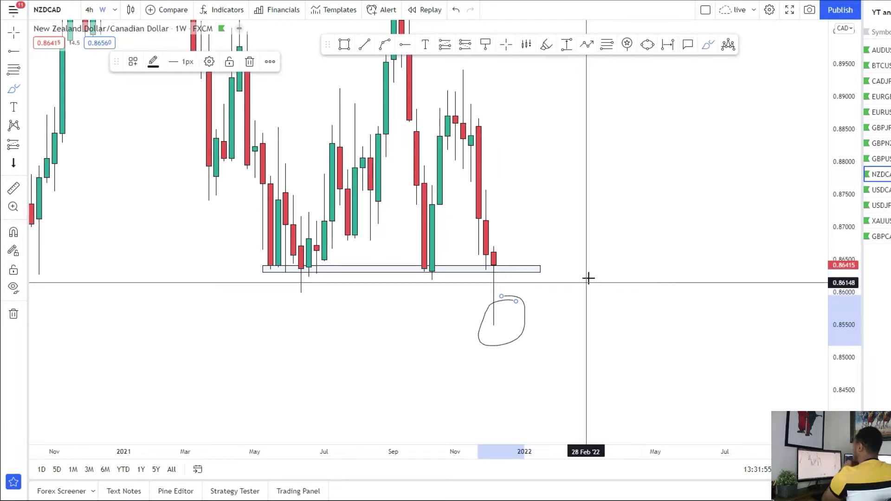
Start and cancel a path at the latest candle, then delete the wick loop
{"action": "left_click", "coordinate": [586, 44]}
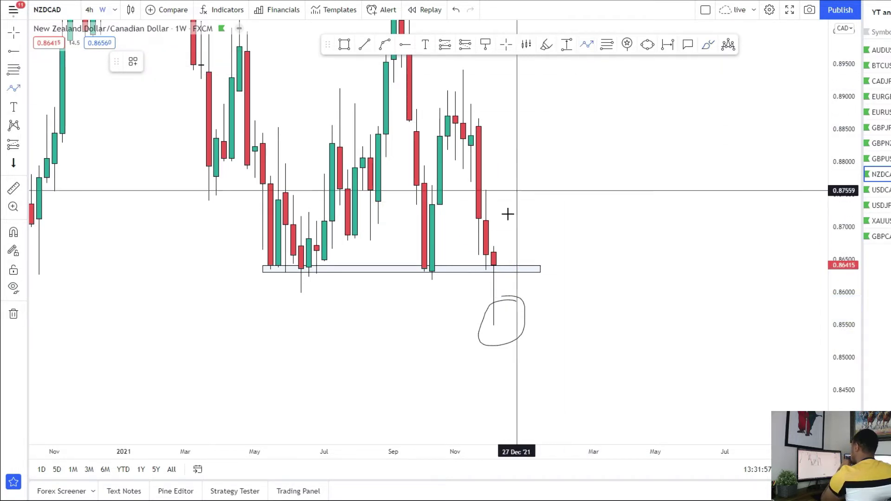
{"action": "left_click", "coordinate": [502, 265]}
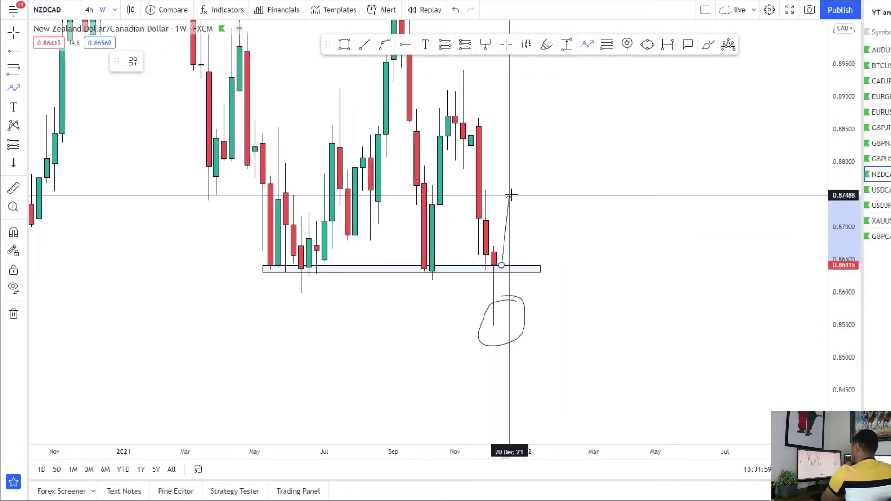
{"action": "key", "text": "Escape"}
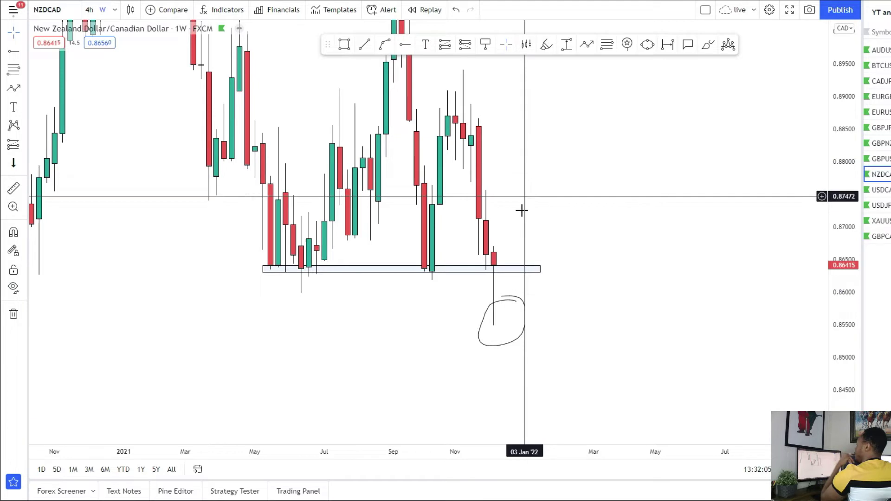
{"action": "left_click_drag", "start_coordinate": [556, 331], "coordinate": [646, 323]}
{"action": "left_click", "coordinate": [606, 296]}
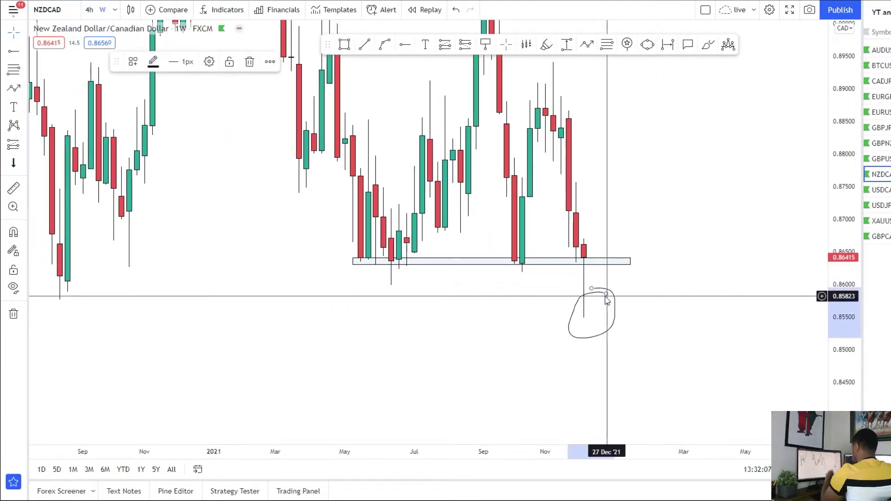
{"action": "key", "text": "Delete"}
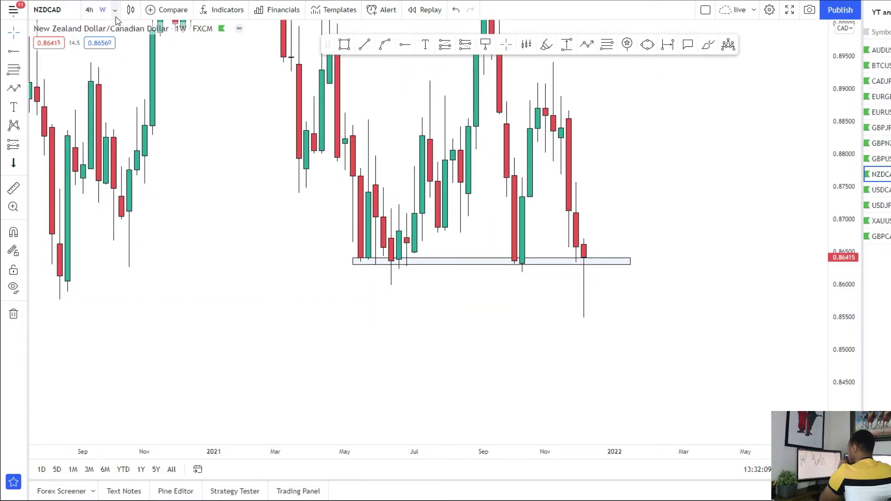
{"action": "left_click", "coordinate": [115, 10]}
Return to 1D candles and stretch the price scale so the May–December support zone looks taller
{"action": "left_click", "coordinate": [155, 302]}
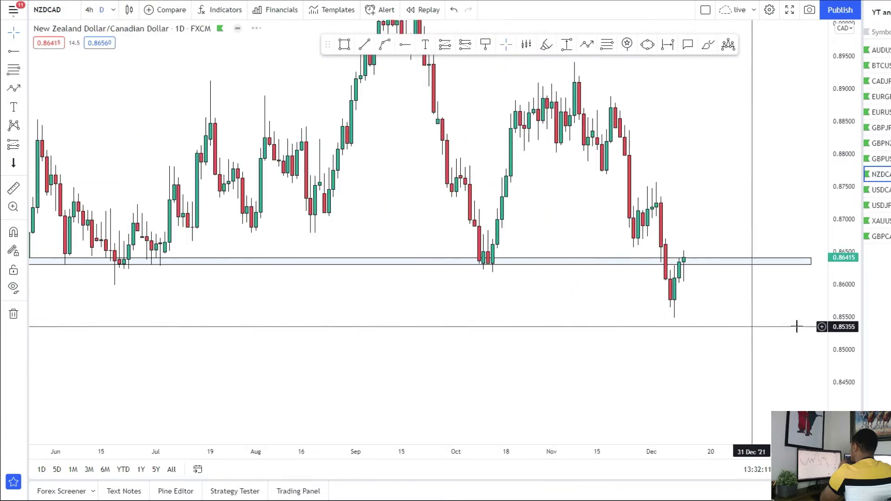
{"action": "scroll", "coordinate": [716, 342], "scroll_direction": "down", "scroll_amount": 3}
{"action": "scroll", "coordinate": [682, 322], "scroll_direction": "up", "scroll_amount": 2}
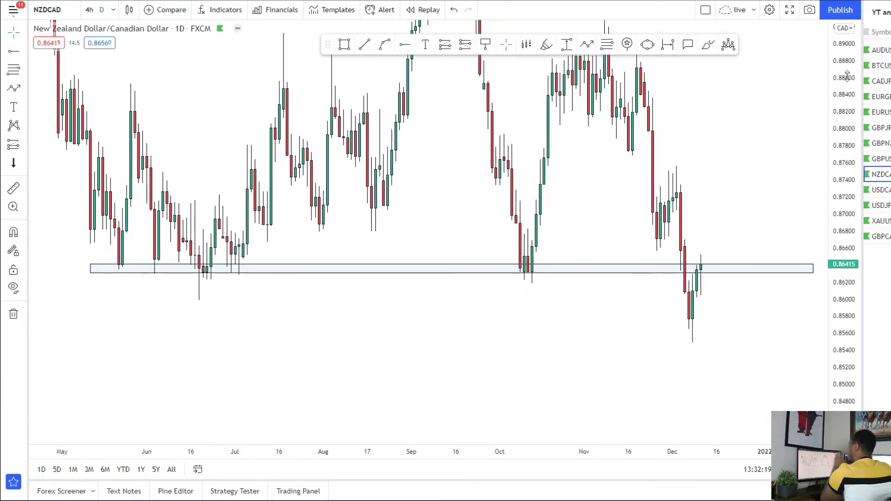
{"action": "left_click_drag", "start_coordinate": [841, 324], "coordinate": [789, 211]}
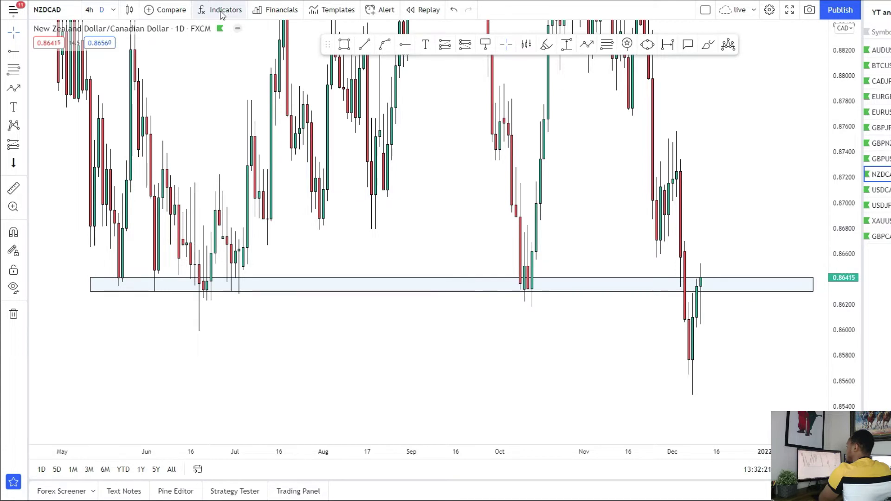
{"action": "left_click", "coordinate": [89, 11]}
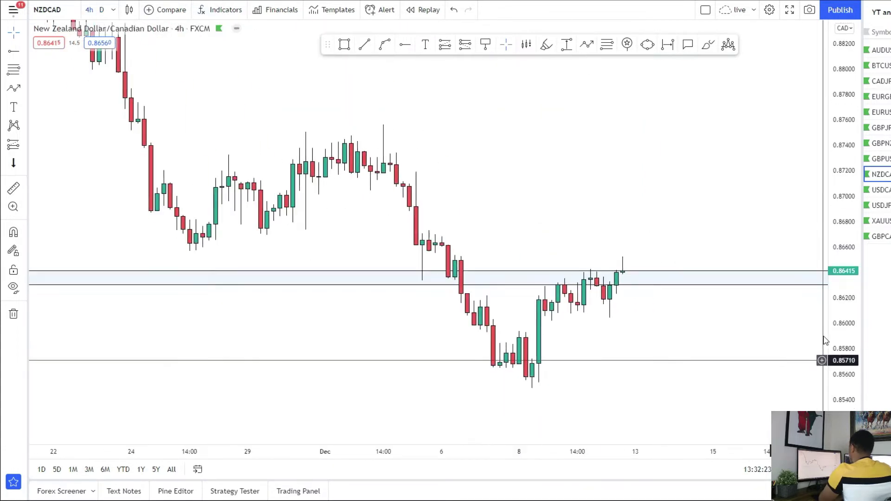
Draw a projected path zigzagging around the blue zone, then dropping to the December lows near 0.8557
{"action": "mouse_move", "coordinate": [825, 362]}
{"action": "left_mouse_down"}
{"action": "mouse_move", "coordinate": [726, 233]}
{"action": "mouse_move", "coordinate": [332, 215]}
{"action": "left_mouse_up"}
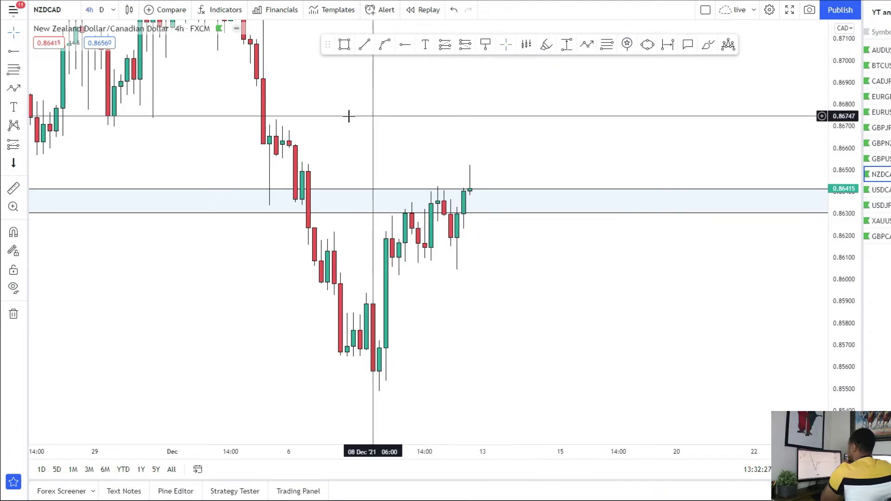
{"action": "left_click", "coordinate": [587, 46]}
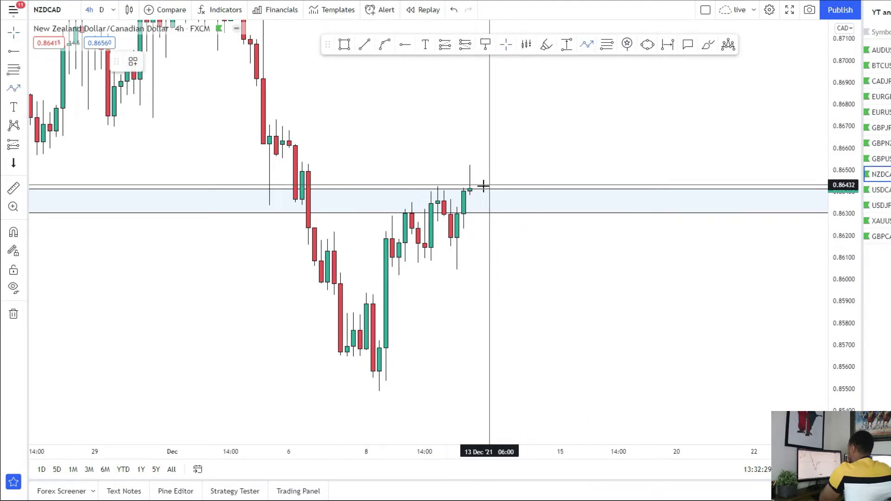
{"action": "left_click", "coordinate": [503, 212]}
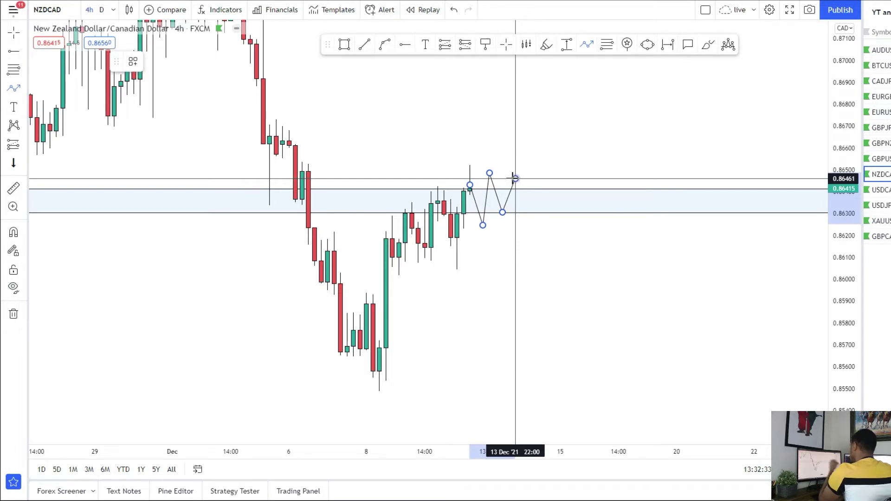
{"action": "left_click", "coordinate": [515, 178]}
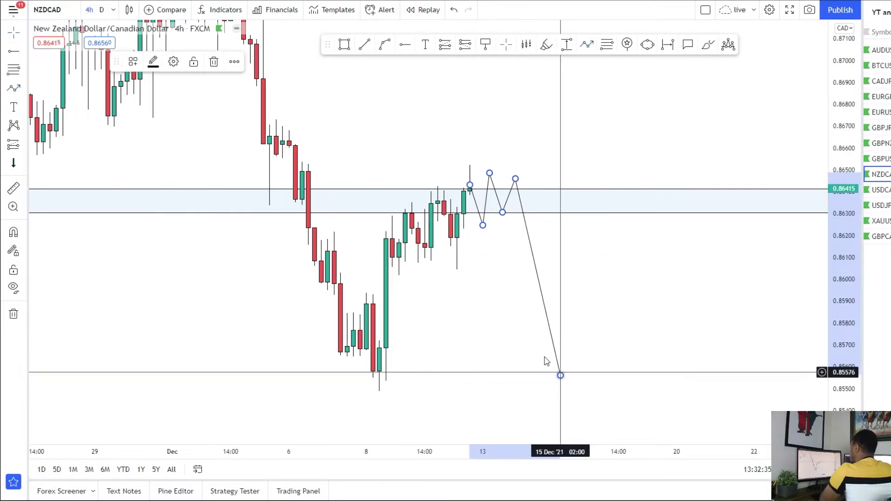
{"action": "double_click", "coordinate": [546, 362]}
{"action": "left_click", "coordinate": [344, 44]}
{"action": "left_click", "coordinate": [340, 373]}
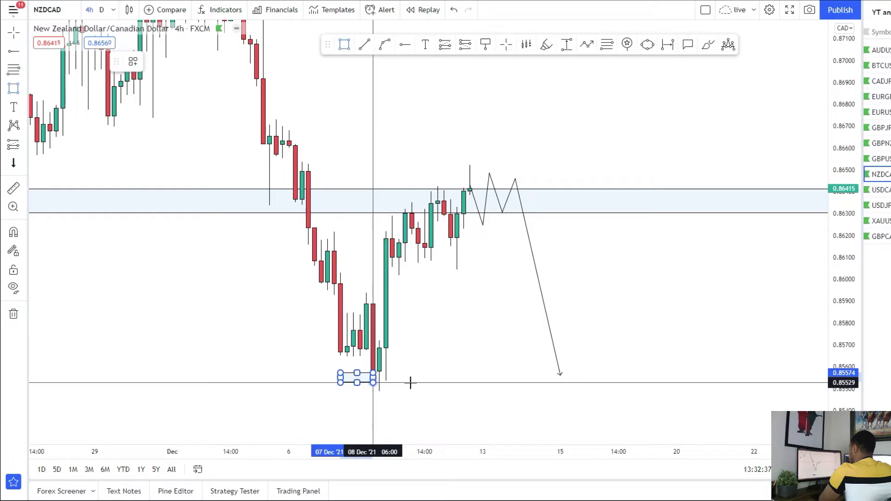
Box the December lows and add a short position: entry 0.8641, stop 0.8664, target 0.8556
{"action": "left_click", "coordinate": [677, 380]}
{"action": "left_click", "coordinate": [21, 146]}
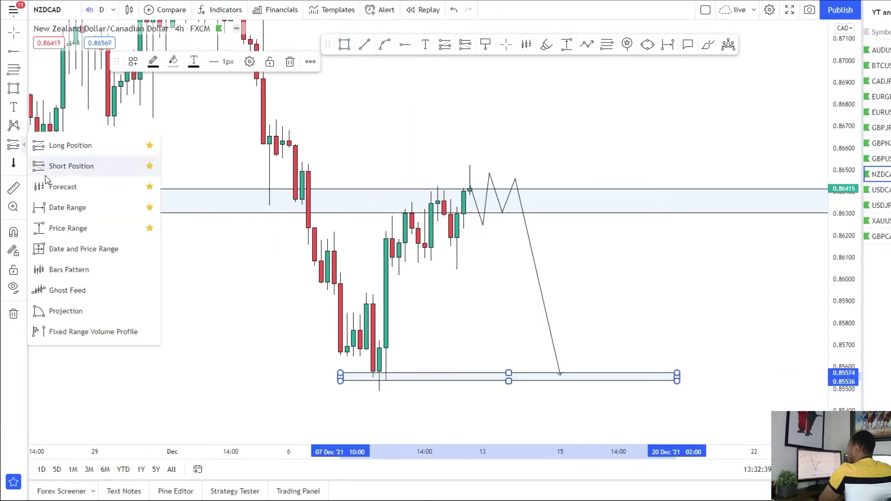
{"action": "left_click", "coordinate": [79, 110]}
{"action": "left_click", "coordinate": [502, 199]}
{"action": "left_click_drag", "start_coordinate": [503, 109], "coordinate": [495, 149]}
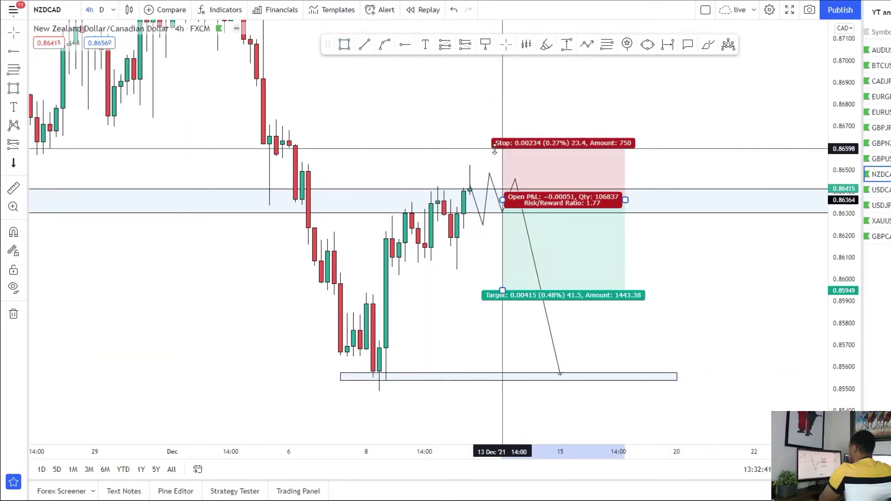
{"action": "mouse_move", "coordinate": [501, 288]}
{"action": "left_mouse_down"}
{"action": "mouse_move", "coordinate": [501, 278]}
{"action": "mouse_move", "coordinate": [497, 374]}
{"action": "left_mouse_up"}
{"action": "left_click_drag", "start_coordinate": [440, 318], "coordinate": [400, 308]}
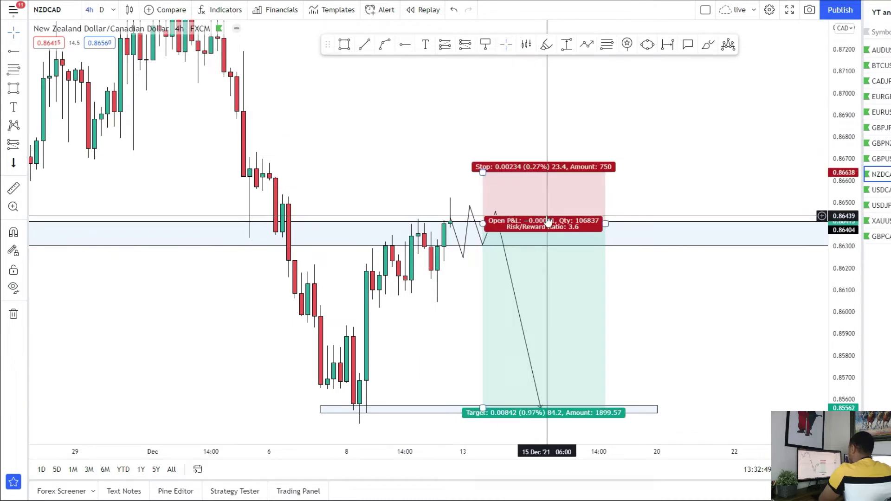
Review older daily history, return to 4-hour candles, and begin a second projected path from the zone
{"action": "left_click_drag", "start_coordinate": [577, 109], "coordinate": [569, 110]}
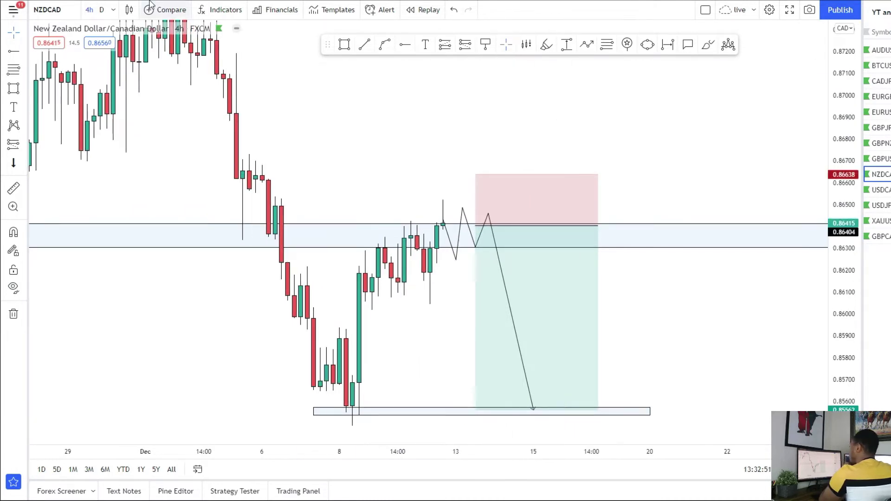
{"action": "left_click", "coordinate": [101, 9]}
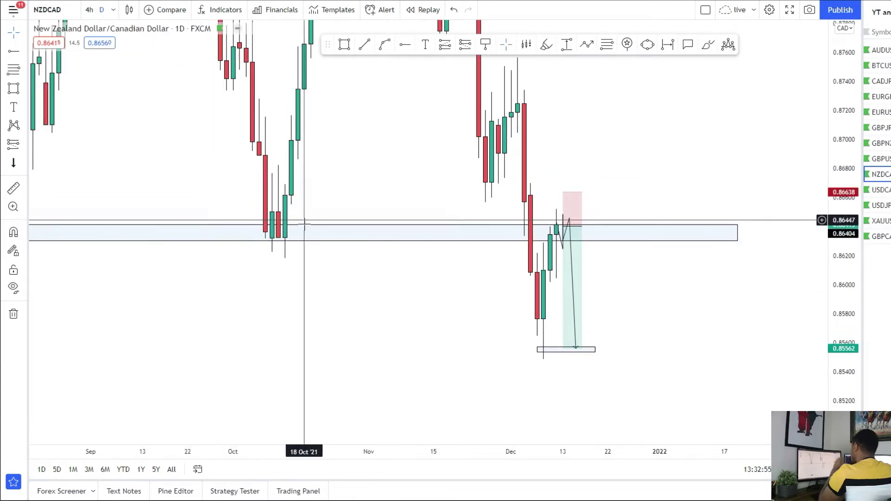
{"action": "left_click_drag", "start_coordinate": [361, 271], "coordinate": [330, 339]}
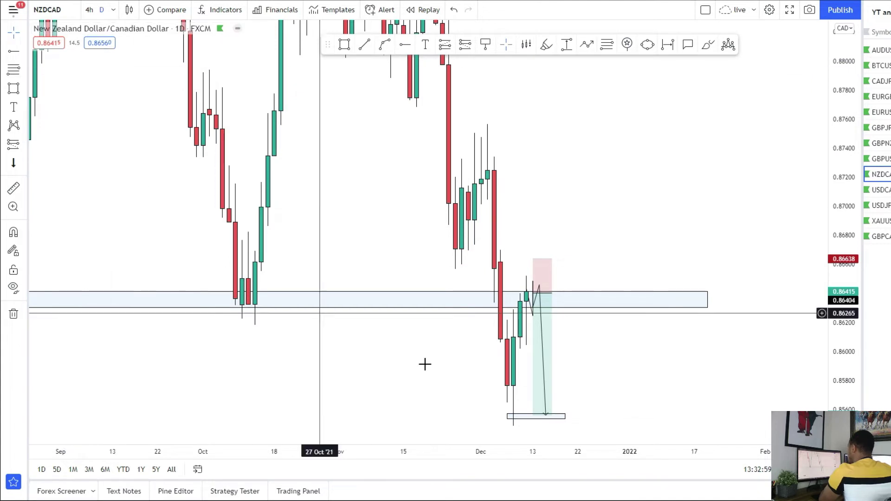
{"action": "left_click", "coordinate": [89, 13]}
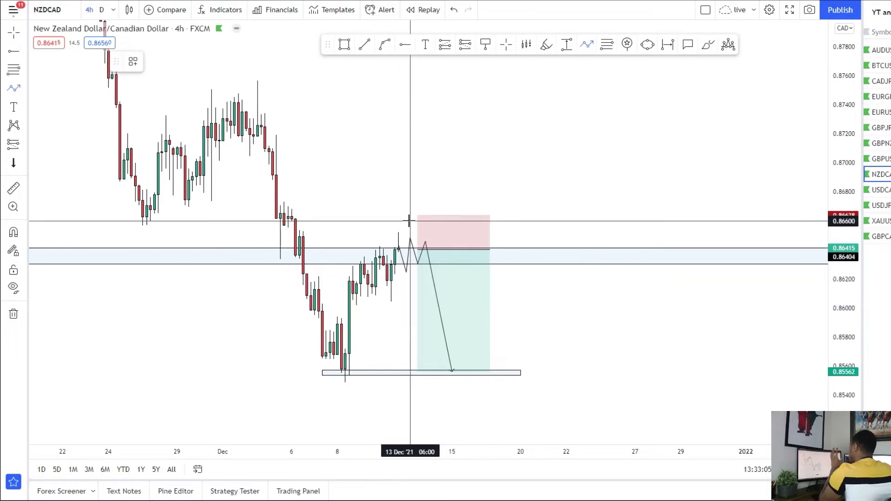
{"action": "left_click", "coordinate": [506, 253]}
{"action": "left_click", "coordinate": [517, 216]}
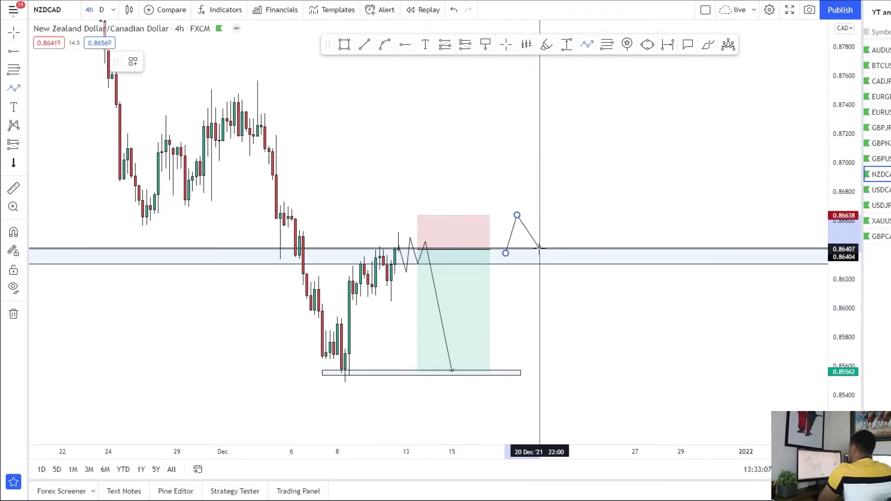
Finish the second path rallying from the blue zone and box the resistance near 0.8743
{"action": "left_click", "coordinate": [540, 249]}
{"action": "double_click", "coordinate": [565, 96]}
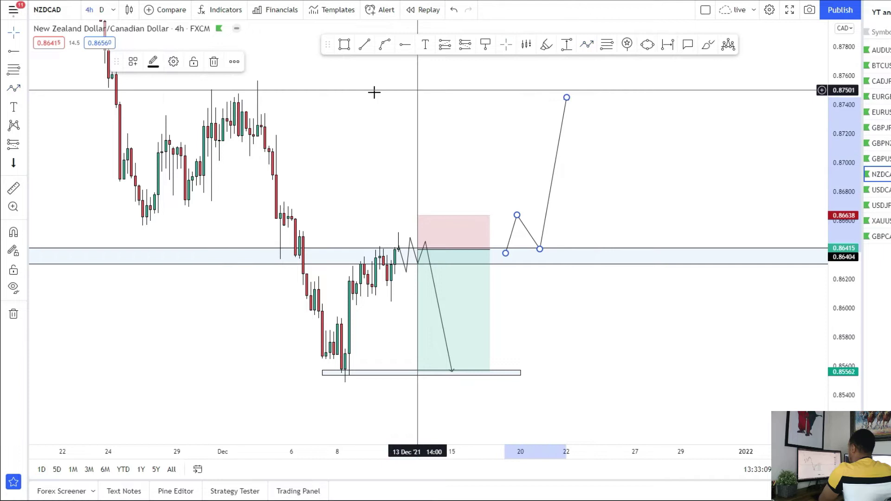
{"action": "left_click_drag", "start_coordinate": [349, 19], "coordinate": [359, 59]}
{"action": "left_click_drag", "start_coordinate": [186, 128], "coordinate": [683, 144]}
{"action": "left_click_drag", "start_coordinate": [280, 227], "coordinate": [307, 220]}
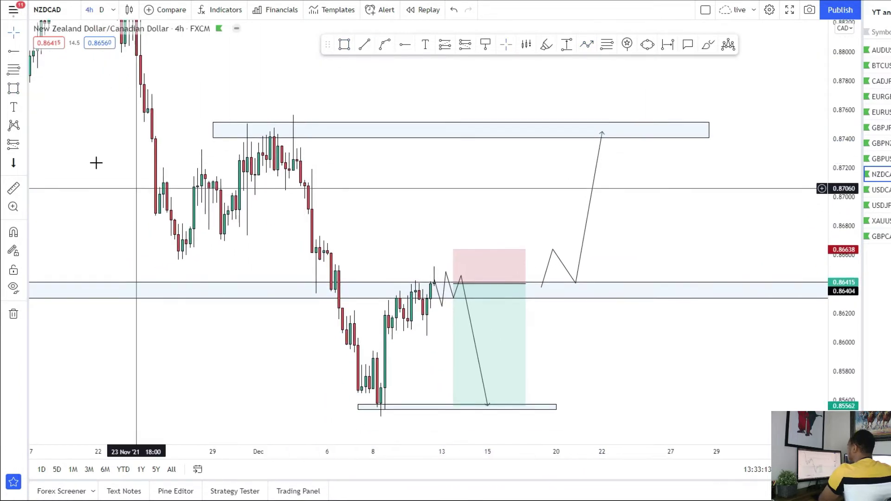
Add a long position at the blue zone: entry 0.8641, stop 0.8617, target 0.8743
{"action": "left_click", "coordinate": [75, 144]}
{"action": "scroll", "coordinate": [432, 308], "scroll_direction": "up", "scroll_amount": 2}
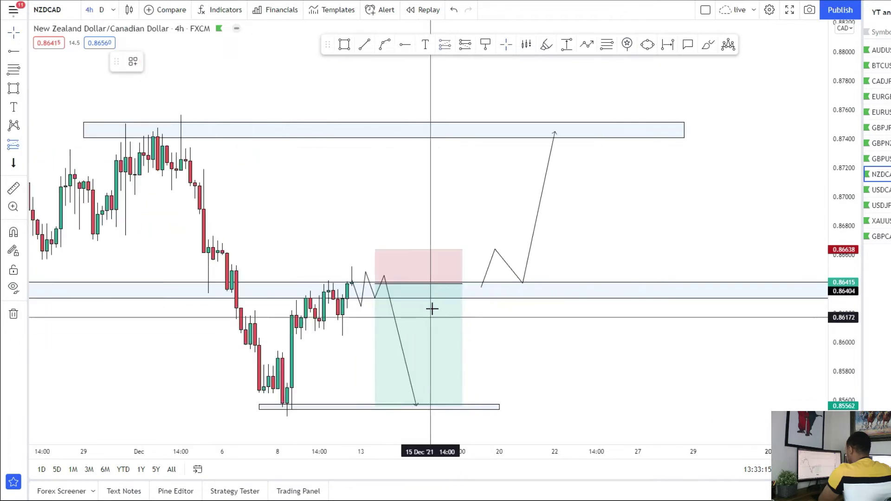
{"action": "left_click", "coordinate": [523, 283]}
{"action": "left_click_drag", "start_coordinate": [523, 345], "coordinate": [524, 309]}
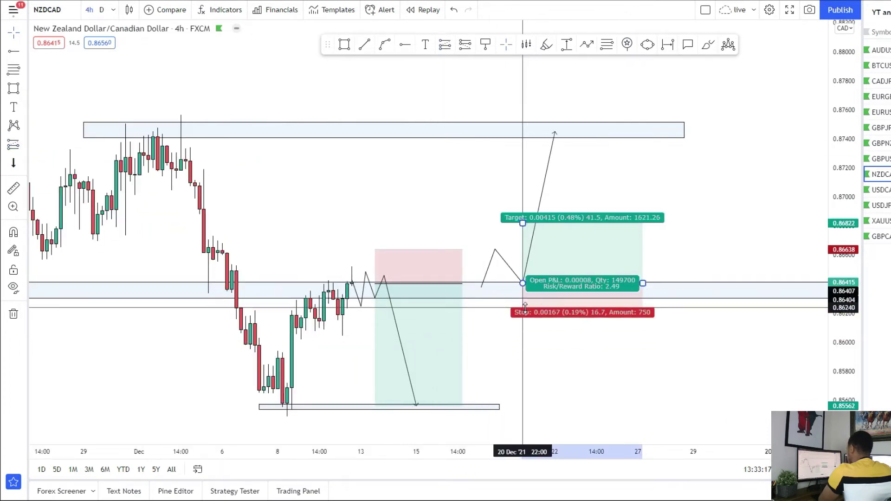
{"action": "left_click_drag", "start_coordinate": [523, 221], "coordinate": [523, 134]}
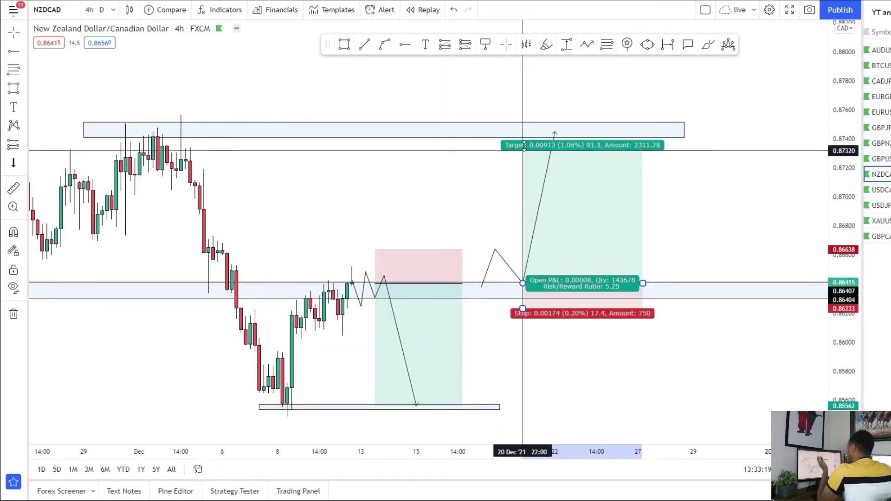
{"action": "left_click_drag", "start_coordinate": [523, 309], "coordinate": [523, 318]}
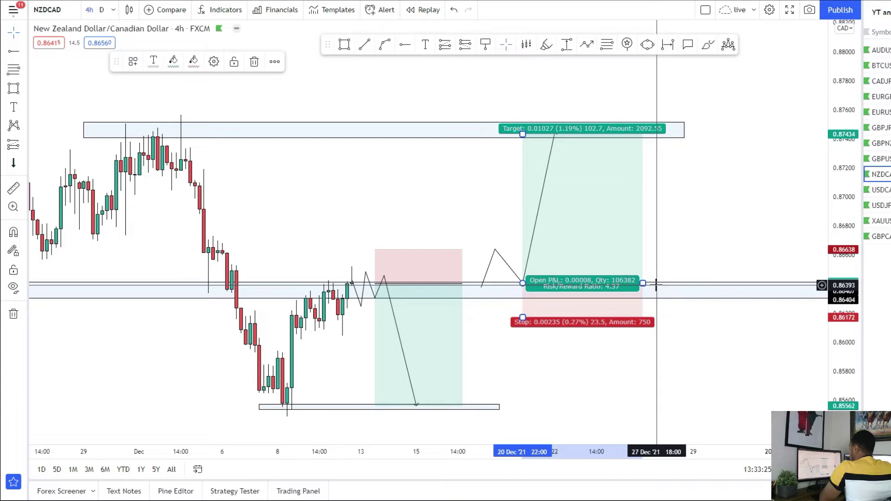
{"action": "left_click_drag", "start_coordinate": [666, 364], "coordinate": [702, 314]}
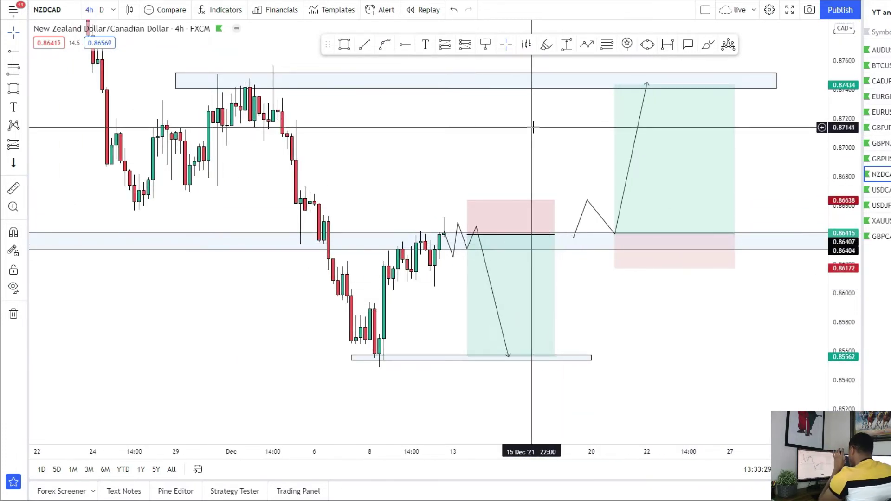
{"action": "left_click", "coordinate": [470, 212]}
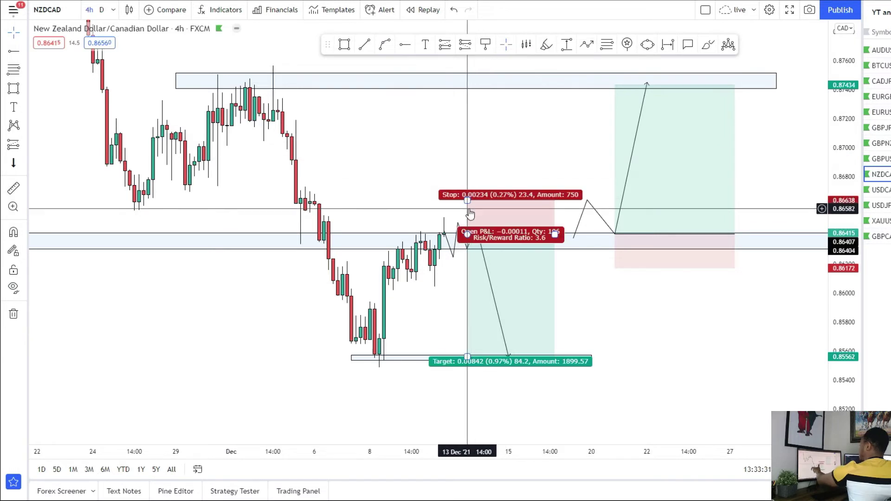
{"action": "left_click", "coordinate": [463, 226]}
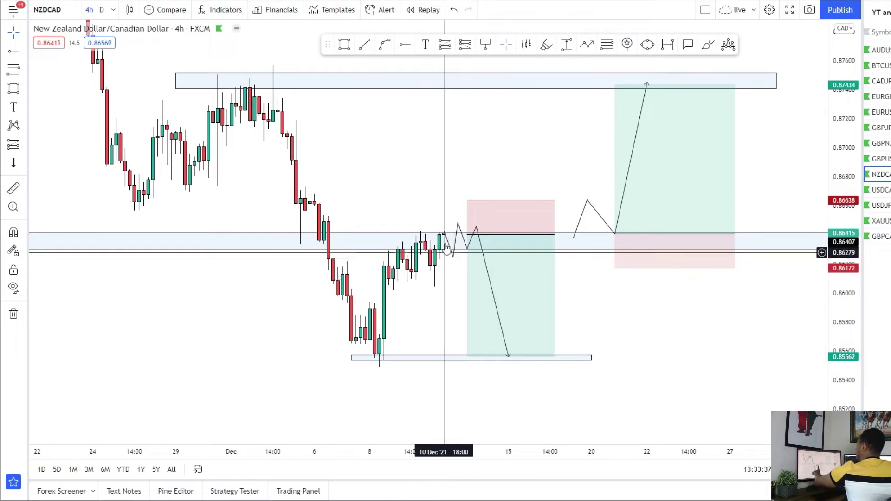
{"action": "left_click", "coordinate": [614, 234]}
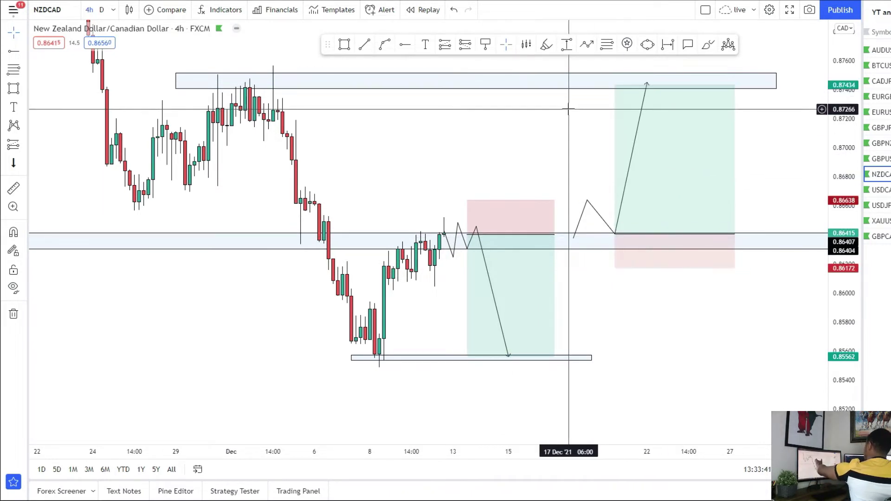
{"action": "left_click_drag", "start_coordinate": [576, 98], "coordinate": [572, 98]}
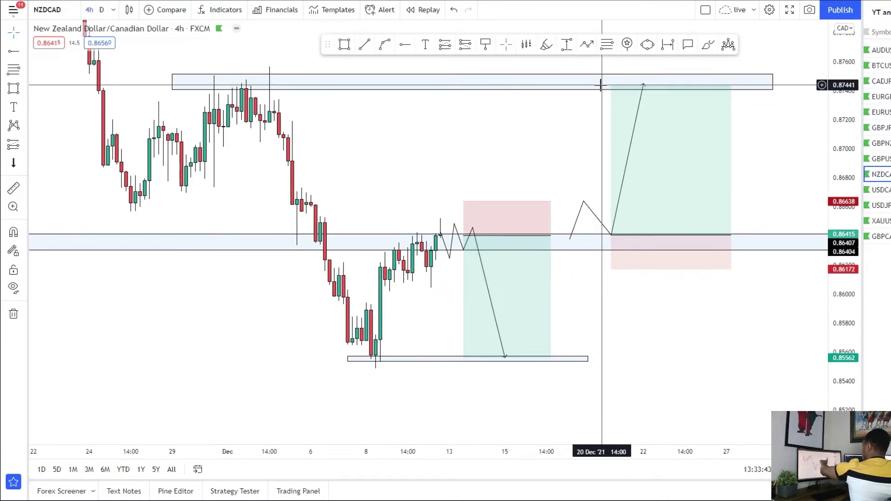
{"action": "left_click", "coordinate": [477, 264]}
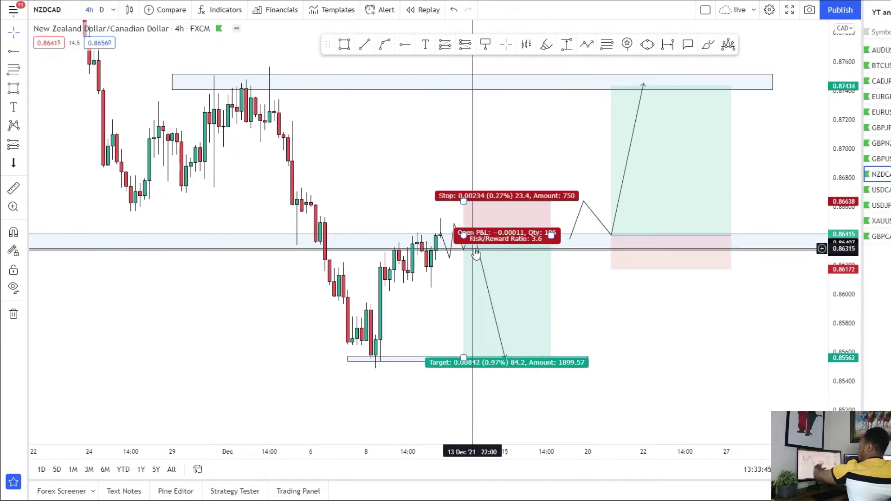
{"action": "left_click", "coordinate": [113, 10]}
{"action": "left_click", "coordinate": [134, 310]}
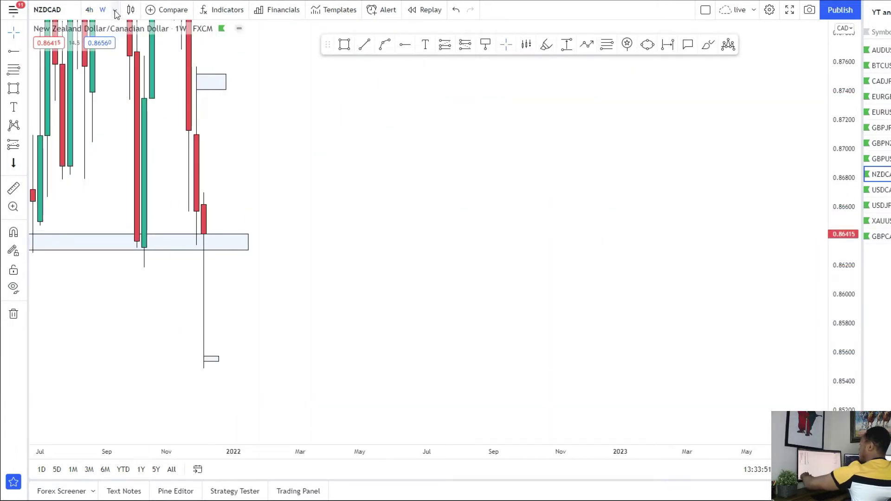
{"action": "left_click", "coordinate": [89, 10]}
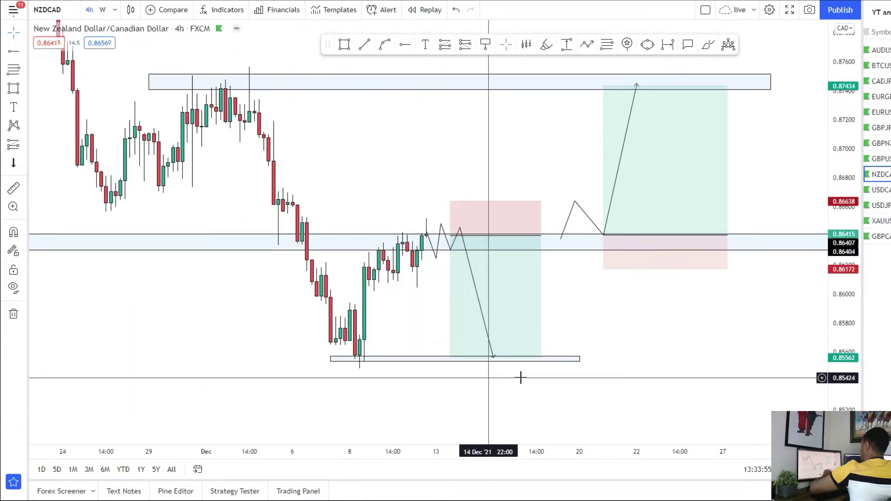
{"action": "left_click_drag", "start_coordinate": [610, 343], "coordinate": [600, 361]}
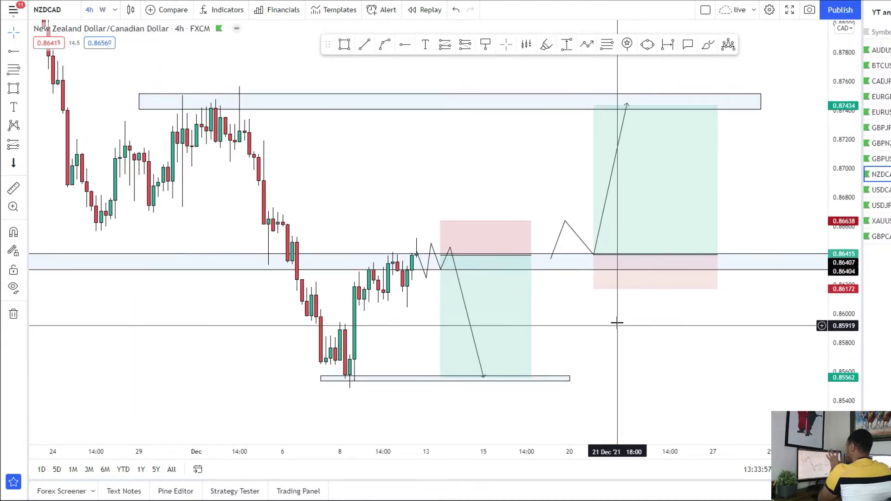
{"action": "left_click_drag", "start_coordinate": [619, 318], "coordinate": [632, 354]}
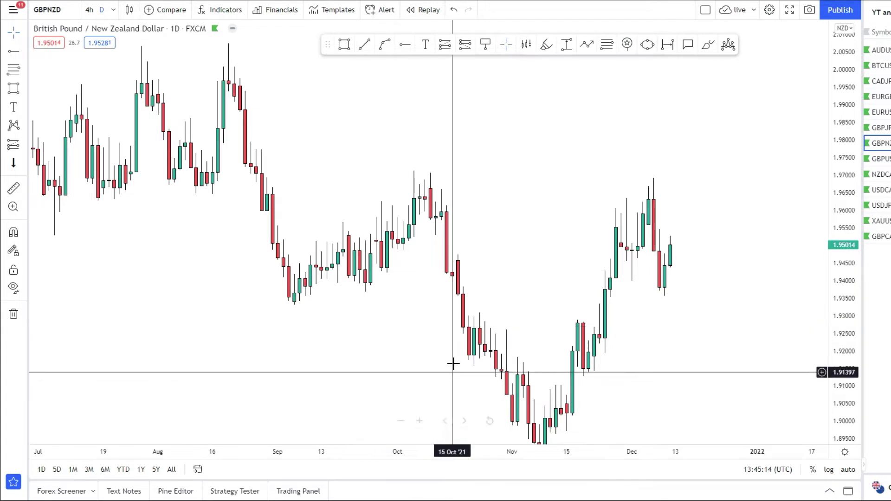
Mark an upper zone near 1.9650–1.9670 across the GBPNZD daily chart
{"action": "scroll", "coordinate": [478, 334], "scroll_direction": "up", "scroll_amount": 3}
{"action": "scroll", "coordinate": [506, 340], "scroll_direction": "down", "scroll_amount": 3}
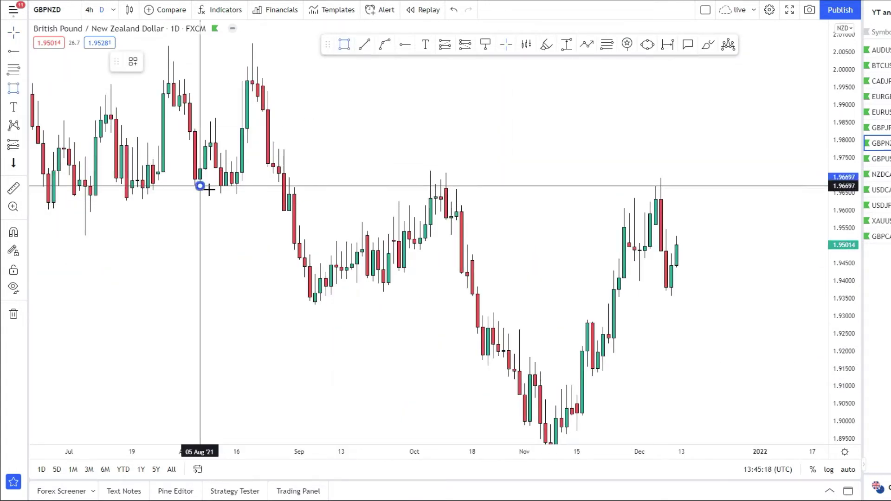
{"action": "left_click_drag", "start_coordinate": [200, 186], "coordinate": [750, 193]}
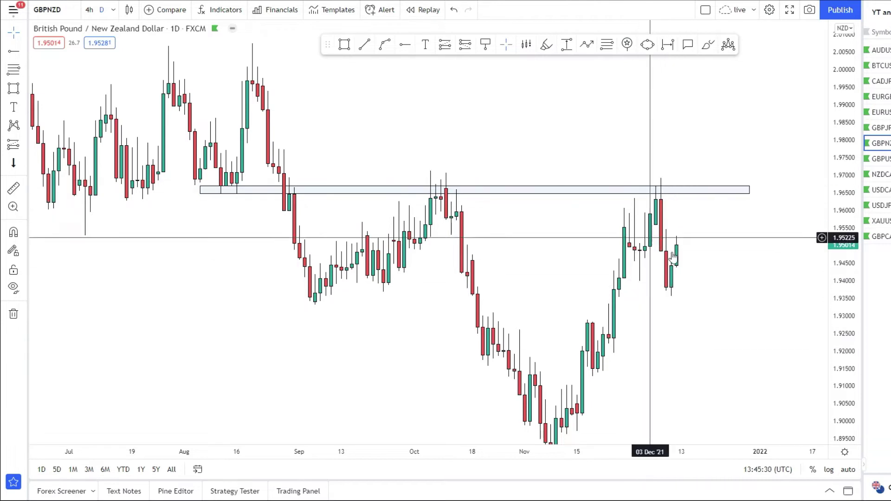
Draw a thin zone along the 1.9340–1.9357 lows and frame both zones in view
{"action": "left_click_drag", "start_coordinate": [835, 350], "coordinate": [421, 62]}
{"action": "left_click_drag", "start_coordinate": [299, 319], "coordinate": [782, 328]}
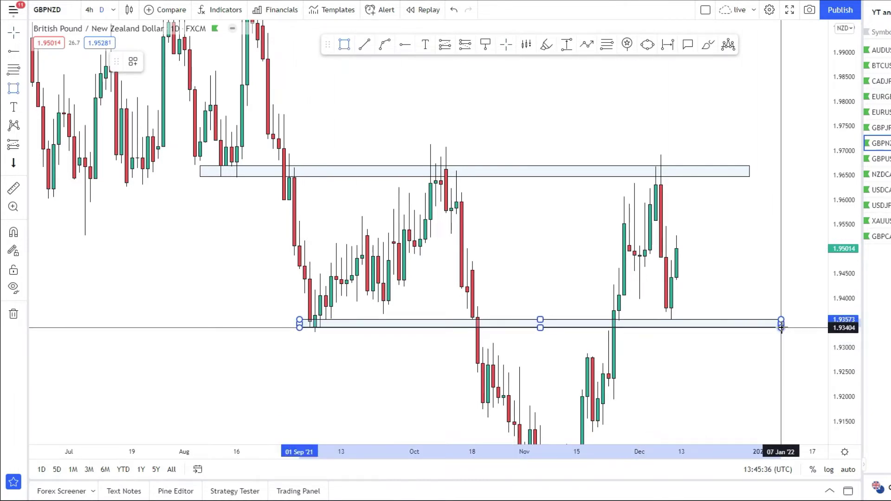
{"action": "scroll", "coordinate": [671, 334], "scroll_direction": "up", "scroll_amount": 3}
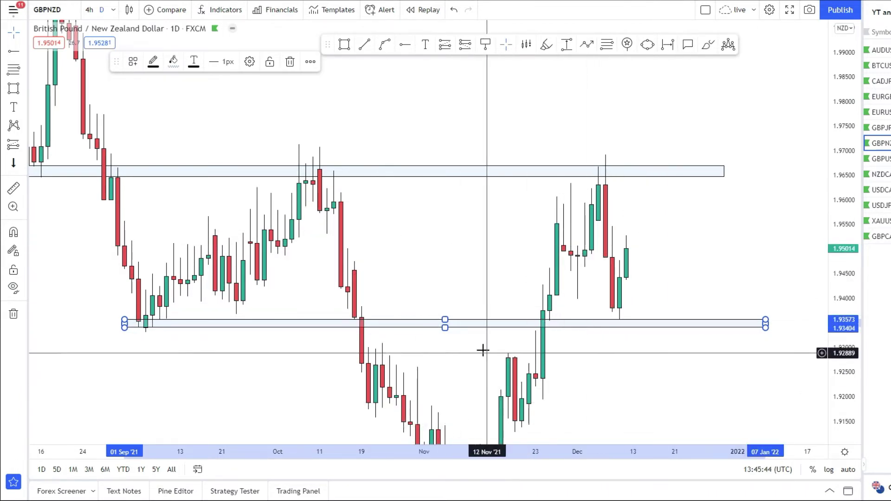
{"action": "left_click_drag", "start_coordinate": [639, 401], "coordinate": [583, 360]}
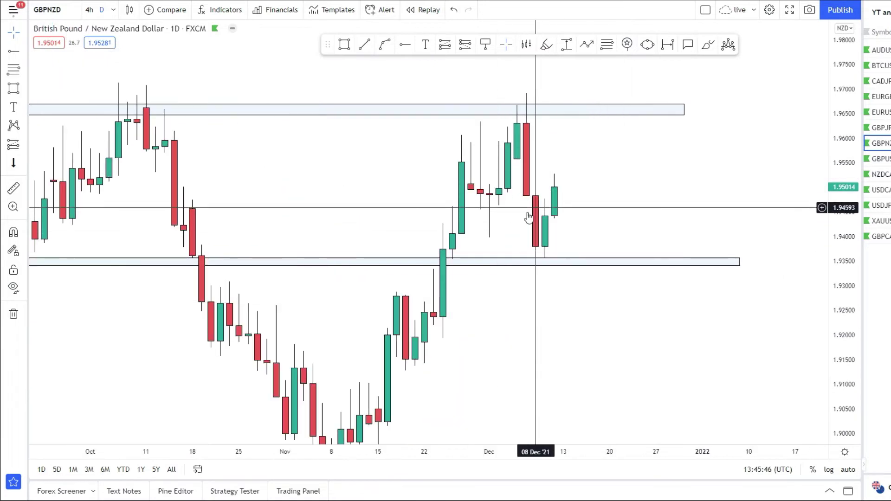
{"action": "scroll", "coordinate": [583, 360], "scroll_direction": "down", "scroll_amount": 2}
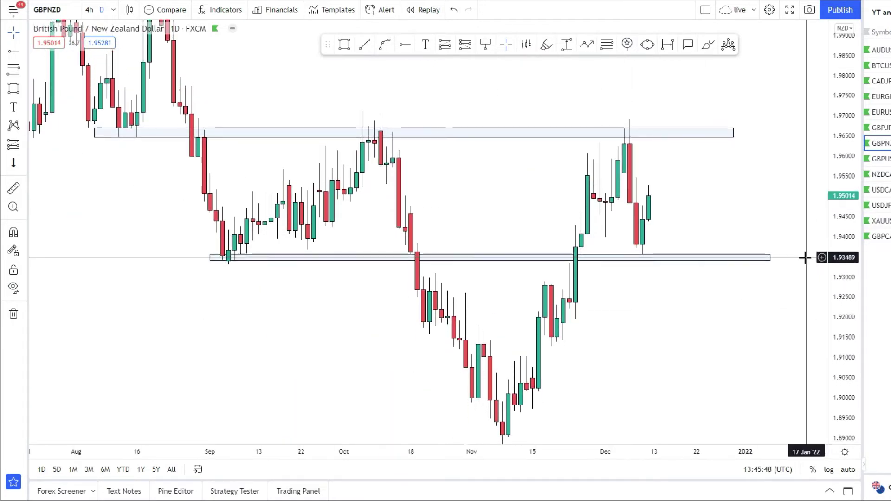
{"action": "left_click_drag", "start_coordinate": [661, 309], "coordinate": [639, 316]}
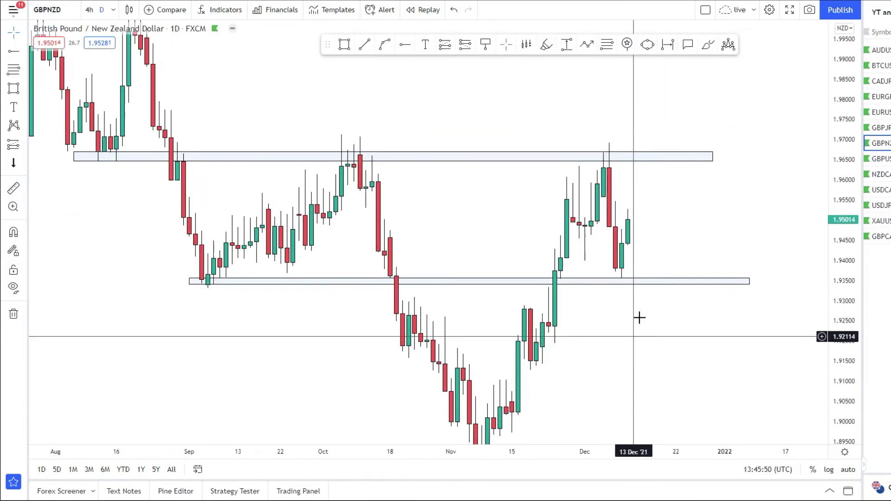
{"action": "left_click", "coordinate": [172, 153]}
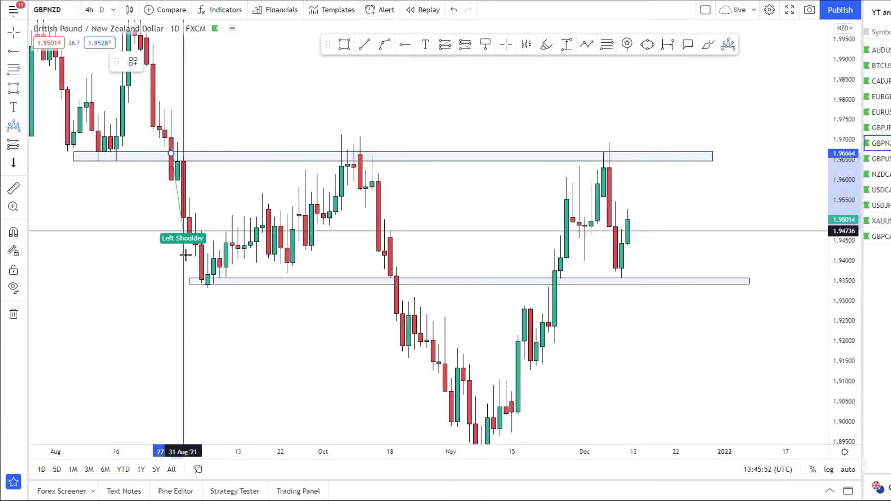
Sketch a head-and-shoulders pattern across the September–December swings, then cancel it
{"action": "left_click", "coordinate": [202, 285]}
{"action": "left_click", "coordinate": [354, 151]}
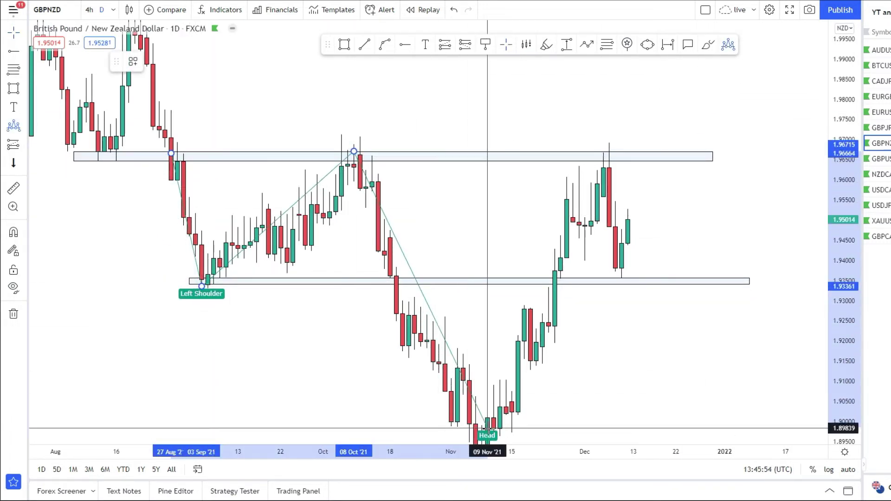
{"action": "left_click", "coordinate": [487, 429]}
{"action": "left_click", "coordinate": [603, 146]}
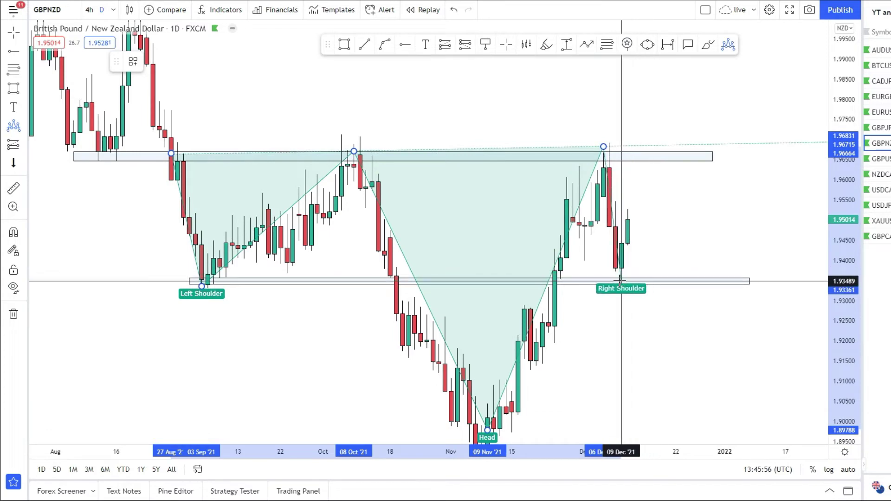
{"action": "left_click", "coordinate": [622, 281]}
{"action": "key", "text": "Escape"}
Centre the recent candles and switch GBPNZD to the 4h interval
{"action": "scroll", "coordinate": [692, 80], "scroll_direction": "down", "scroll_amount": 3}
{"action": "scroll", "coordinate": [517, 100], "scroll_direction": "down", "scroll_amount": 3}
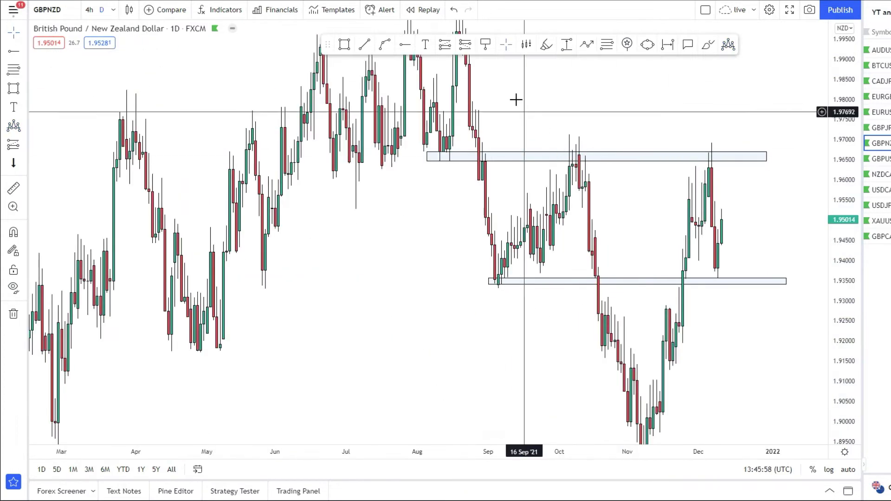
{"action": "scroll", "coordinate": [442, 110], "scroll_direction": "down", "scroll_amount": 2}
{"action": "scroll", "coordinate": [634, 303], "scroll_direction": "up", "scroll_amount": 2}
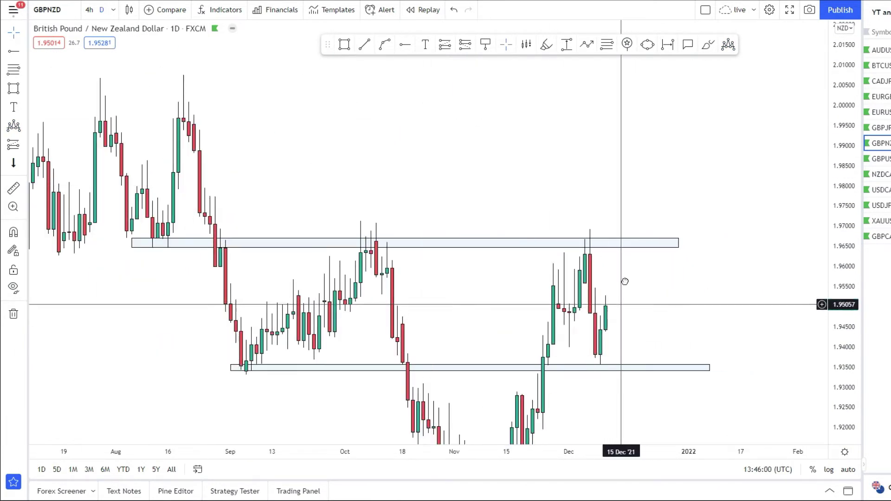
{"action": "scroll", "coordinate": [625, 281], "scroll_direction": "up", "scroll_amount": 2}
{"action": "scroll", "coordinate": [585, 242], "scroll_direction": "up", "scroll_amount": 1}
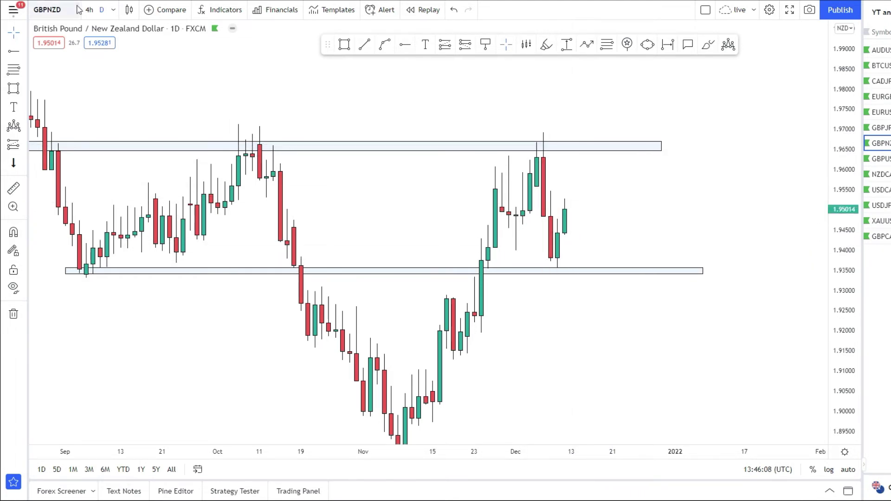
{"action": "left_click_drag", "start_coordinate": [139, 290], "coordinate": [117, 235]}
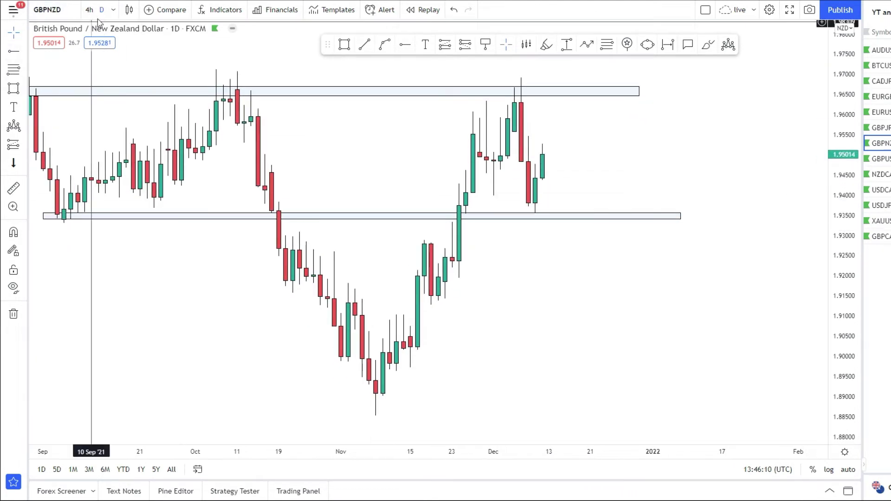
{"action": "type", "text": "4h"}
{"action": "key", "text": "Return"}
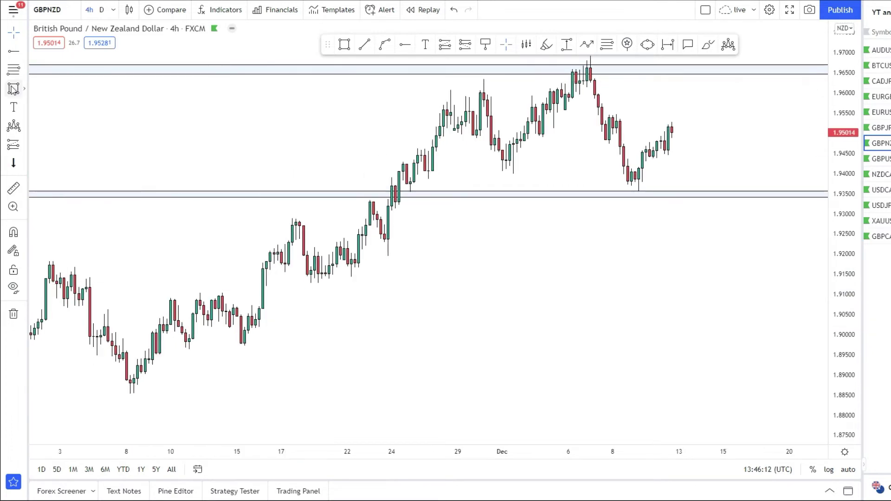
Draw a rising trendline from the early November low past the December lows
{"action": "left_click", "coordinate": [365, 45]}
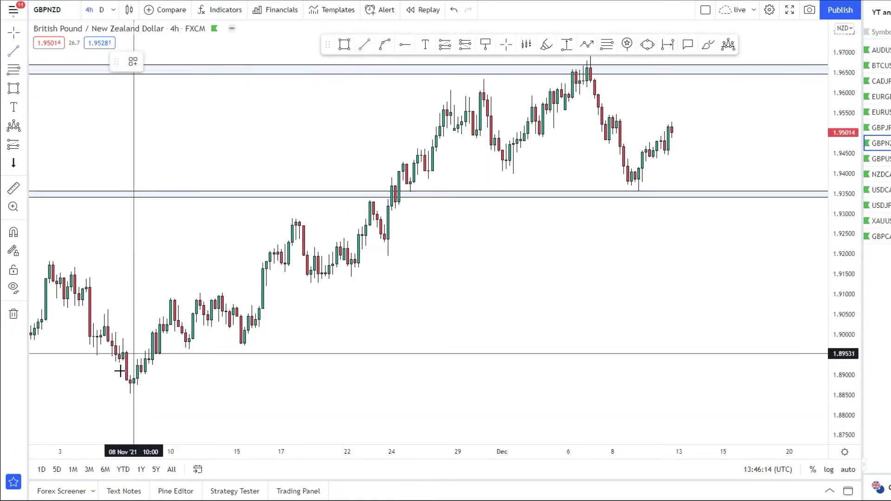
{"action": "left_click", "coordinate": [126, 394]}
{"action": "left_click", "coordinate": [745, 134]}
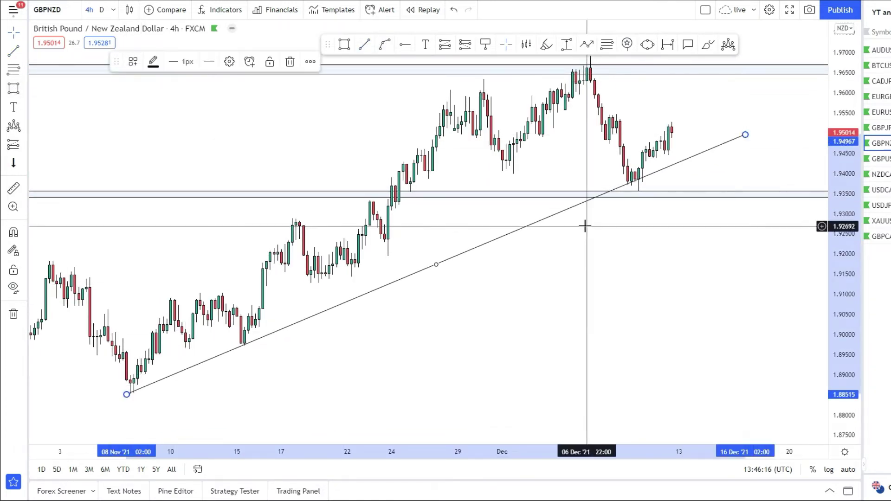
{"action": "scroll", "coordinate": [664, 225], "scroll_direction": "down", "scroll_amount": 2}
{"action": "mouse_move", "coordinate": [659, 293]}
{"action": "left_mouse_down"}
{"action": "mouse_move", "coordinate": [649, 350]}
{"action": "mouse_move", "coordinate": [571, 74]}
{"action": "left_mouse_up"}
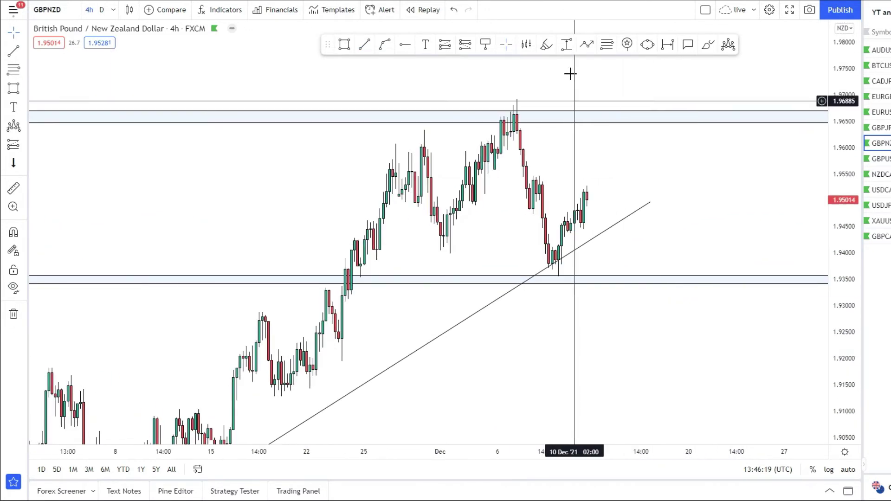
Sketch two projected paths: one dipping to the trendline then rising to the upper zone, one dropping twice into the lower zone
{"action": "left_click", "coordinate": [584, 188]}
{"action": "left_click", "coordinate": [609, 229]}
{"action": "double_click", "coordinate": [641, 117]}
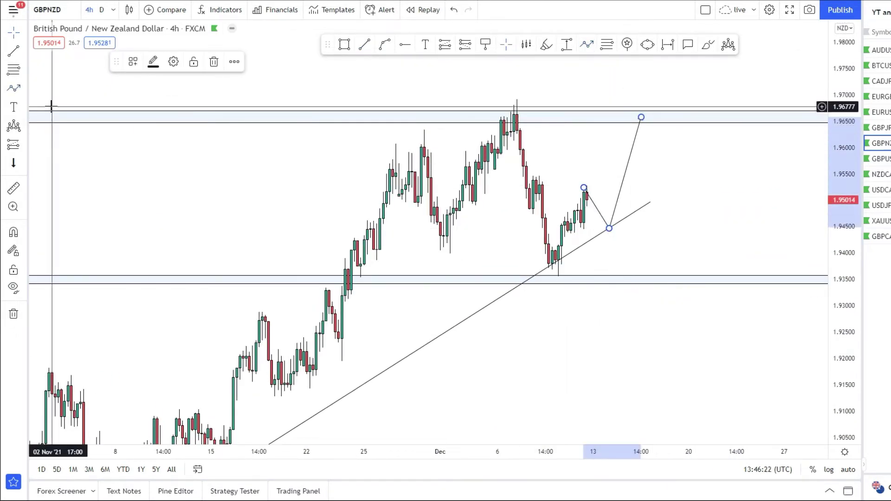
{"action": "left_click", "coordinate": [13, 89]}
{"action": "left_click", "coordinate": [612, 228]}
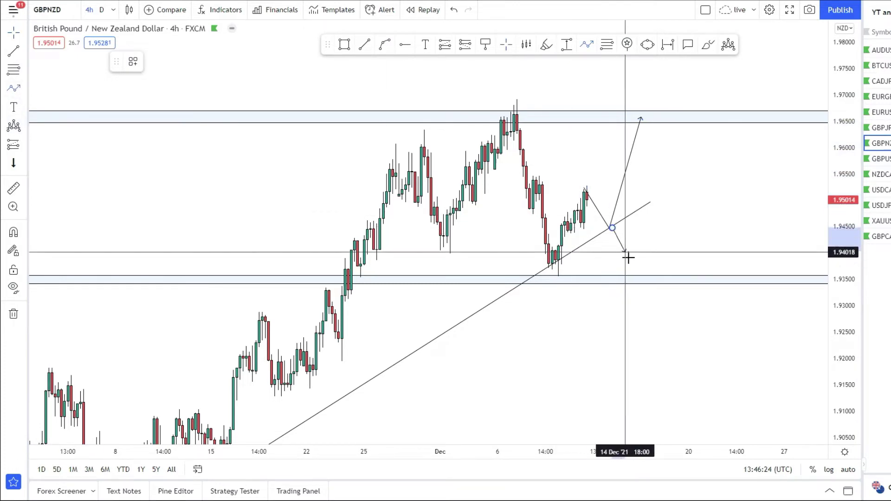
{"action": "left_click", "coordinate": [642, 280]}
{"action": "left_click", "coordinate": [654, 261]}
{"action": "left_click", "coordinate": [673, 288]}
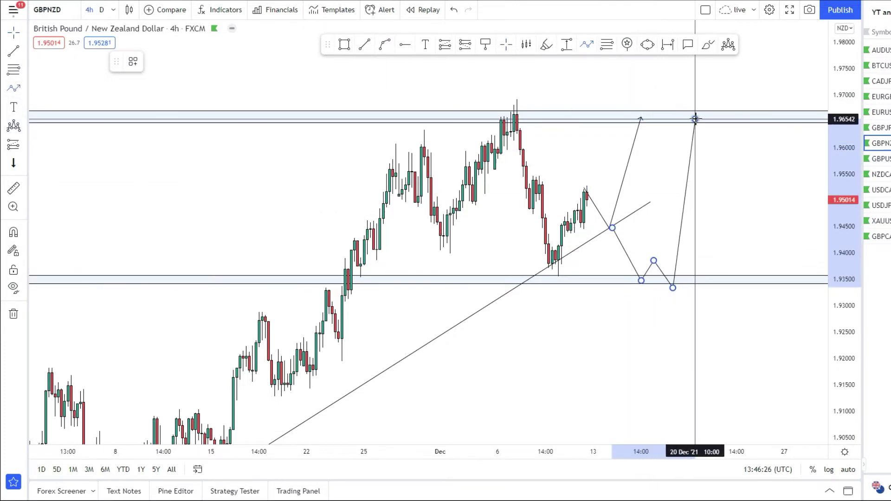
Place a narrowed long position at the trendline retest, stop raised near entry, target at the upper zone
{"action": "left_click", "coordinate": [26, 144]}
{"action": "left_click", "coordinate": [65, 145]}
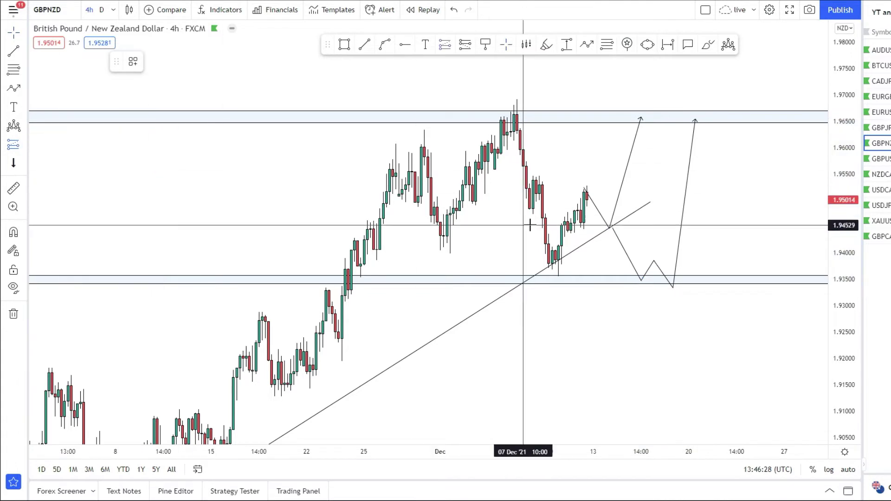
{"action": "scroll", "coordinate": [522, 227], "scroll_direction": "up", "scroll_amount": 2}
{"action": "left_click", "coordinate": [485, 226]}
{"action": "left_click_drag", "start_coordinate": [484, 285], "coordinate": [485, 245]}
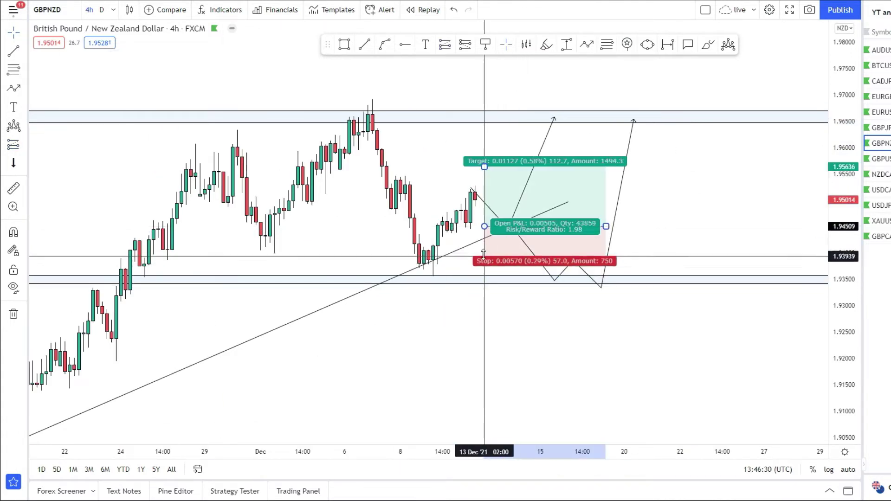
{"action": "left_click_drag", "start_coordinate": [606, 226], "coordinate": [535, 226]}
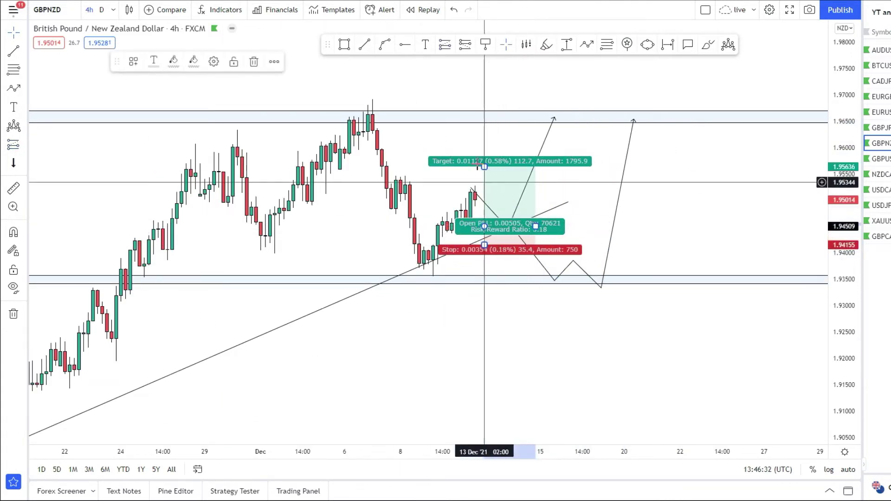
{"action": "left_click_drag", "start_coordinate": [492, 166], "coordinate": [492, 116]}
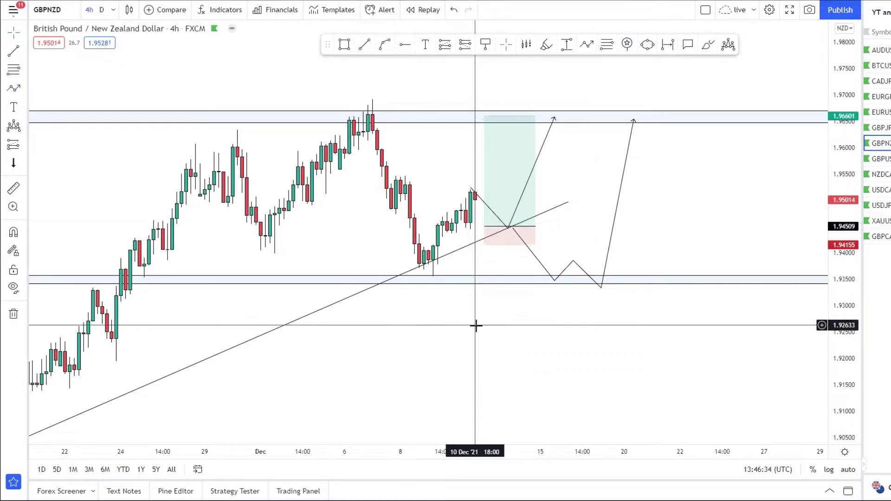
{"action": "scroll", "coordinate": [472, 338], "scroll_direction": "down", "scroll_amount": 3}
{"action": "right_click", "coordinate": [487, 318]}
{"action": "left_click", "coordinate": [673, 245]}
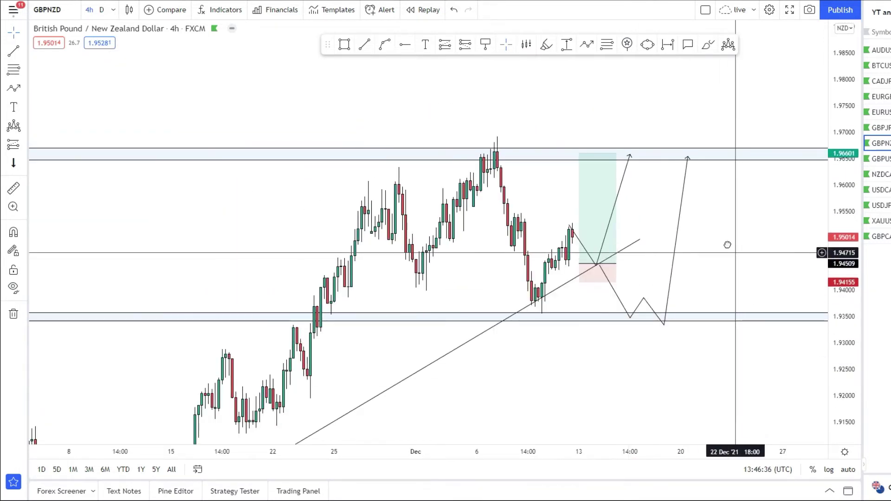
Add a second long position at the lower zone, stop just below it, target at the upper zone
{"action": "left_click_drag", "start_coordinate": [260, 218], "coordinate": [229, 167]}
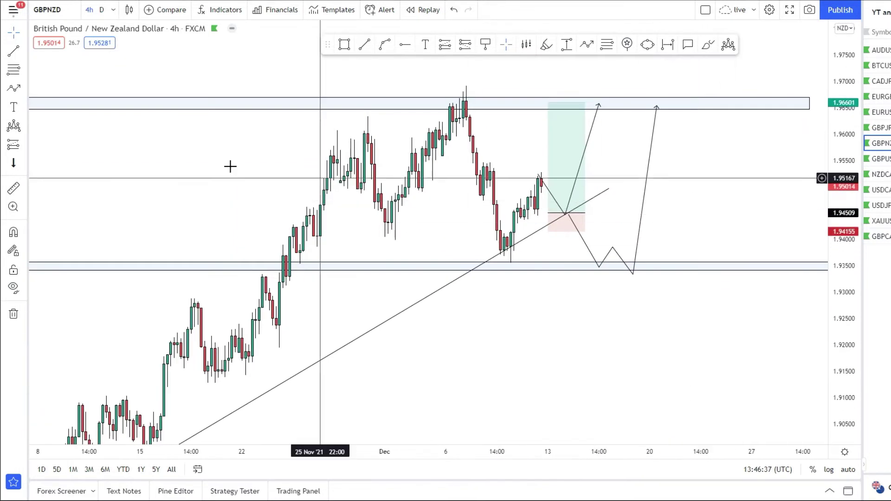
{"action": "left_click", "coordinate": [630, 258]}
{"action": "left_click_drag", "start_coordinate": [629, 335], "coordinate": [630, 283]}
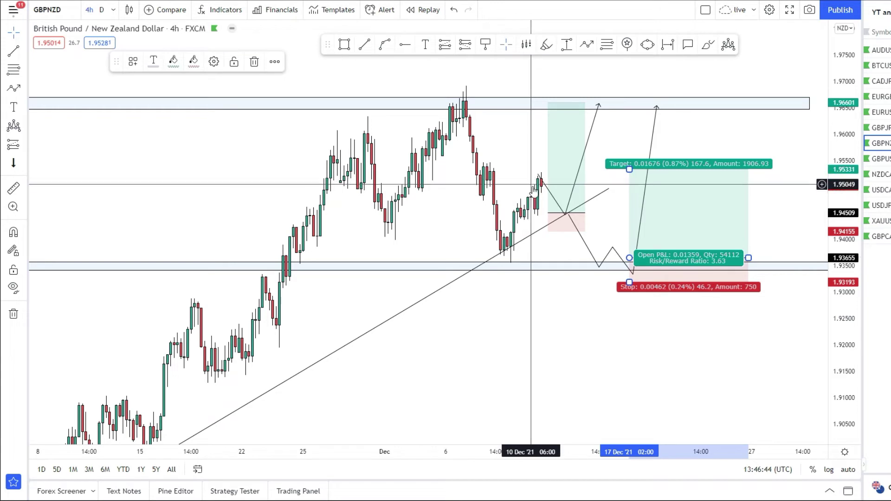
{"action": "left_click_drag", "start_coordinate": [558, 301], "coordinate": [513, 325]}
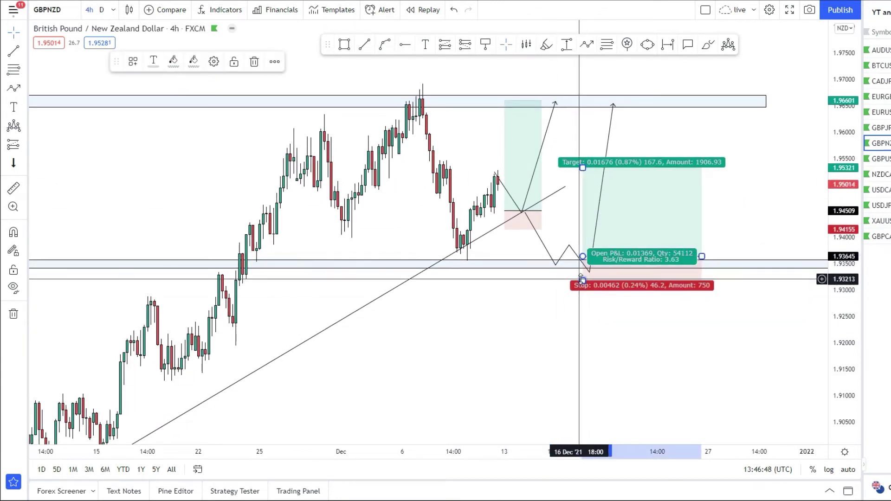
{"action": "left_click_drag", "start_coordinate": [583, 280], "coordinate": [583, 284]}
{"action": "scroll", "coordinate": [510, 335], "scroll_direction": "down", "scroll_amount": 3}
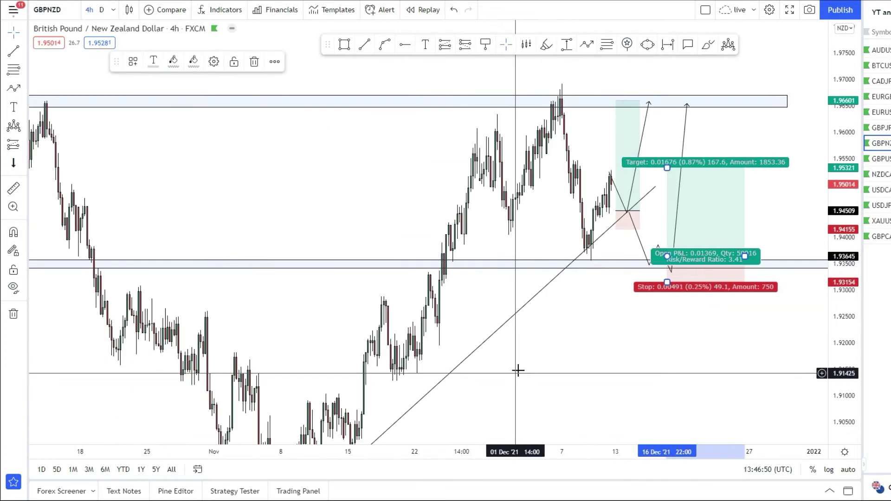
{"action": "left_click_drag", "start_coordinate": [514, 375], "coordinate": [517, 392]}
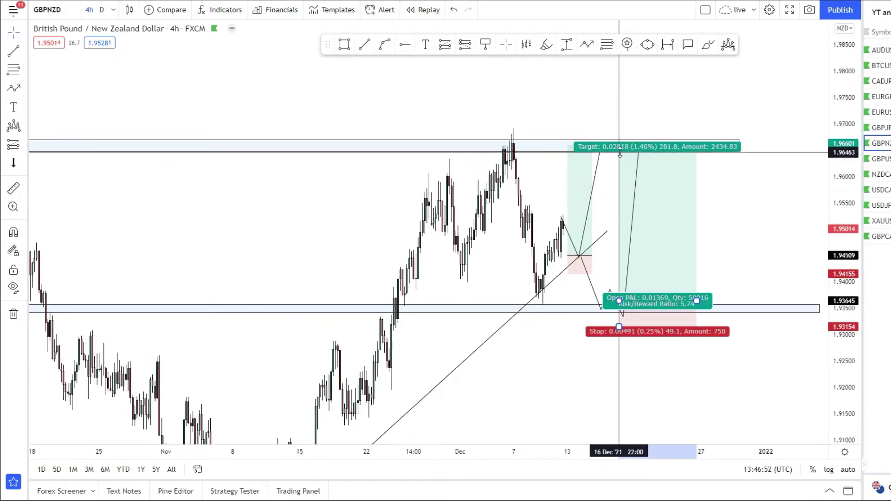
{"action": "left_click", "coordinate": [548, 308]}
{"action": "left_click_drag", "start_coordinate": [547, 346], "coordinate": [550, 320]}
{"action": "scroll", "coordinate": [549, 321], "scroll_direction": "up", "scroll_amount": 1}
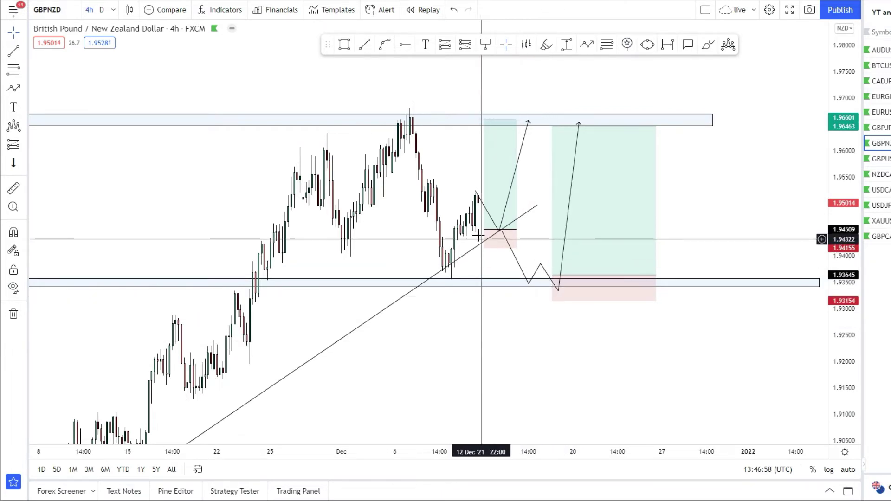
{"action": "scroll", "coordinate": [520, 356], "scroll_direction": "up", "scroll_amount": 1}
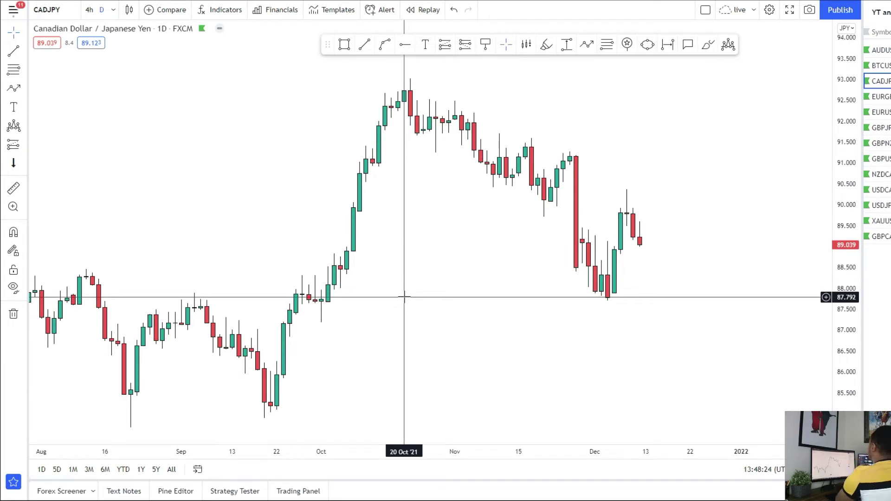
Draw a zone around 87.6–87.9 from late August past the latest candle
{"action": "scroll", "coordinate": [463, 246], "scroll_direction": "up", "scroll_amount": 2}
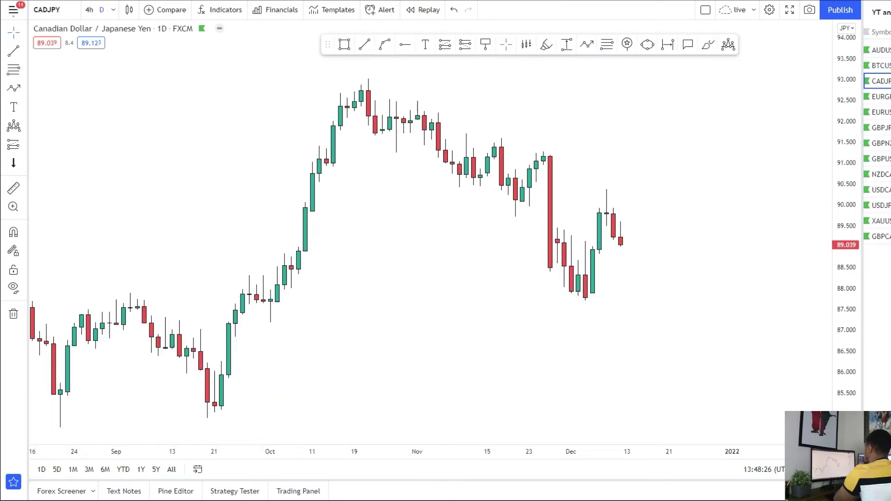
{"action": "scroll", "coordinate": [408, 312], "scroll_direction": "down", "scroll_amount": 2}
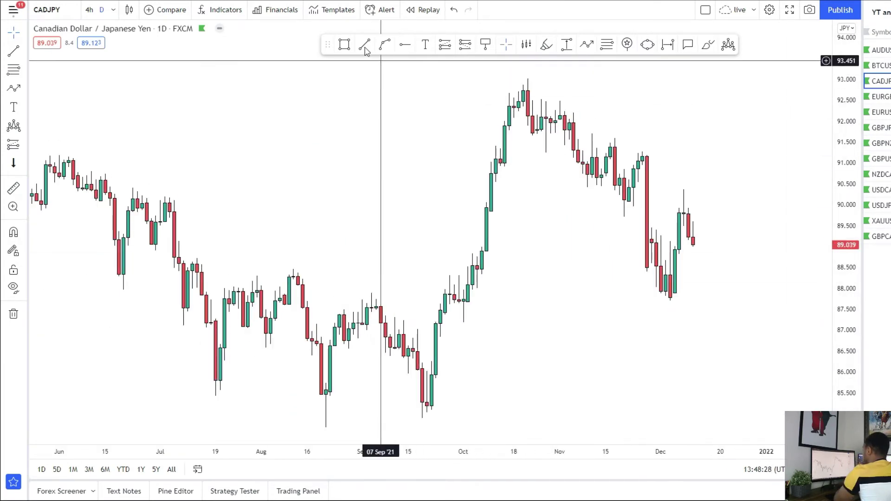
{"action": "left_click", "coordinate": [353, 292]}
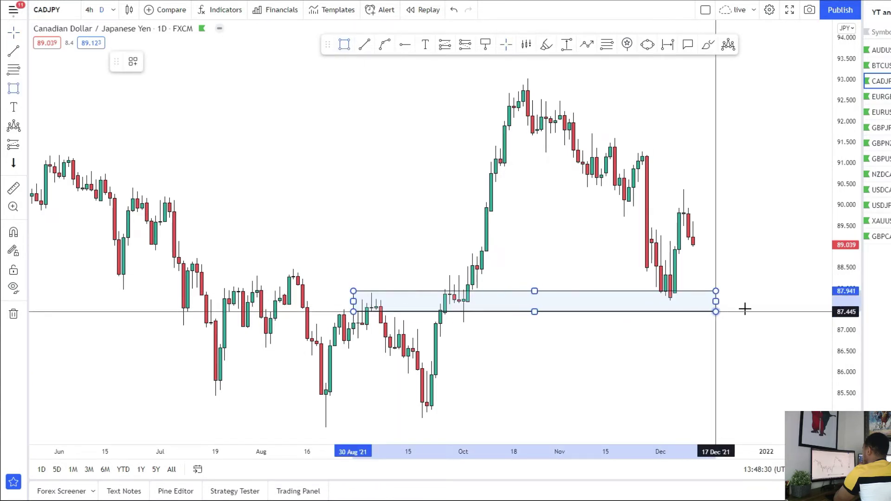
{"action": "left_click", "coordinate": [804, 308]}
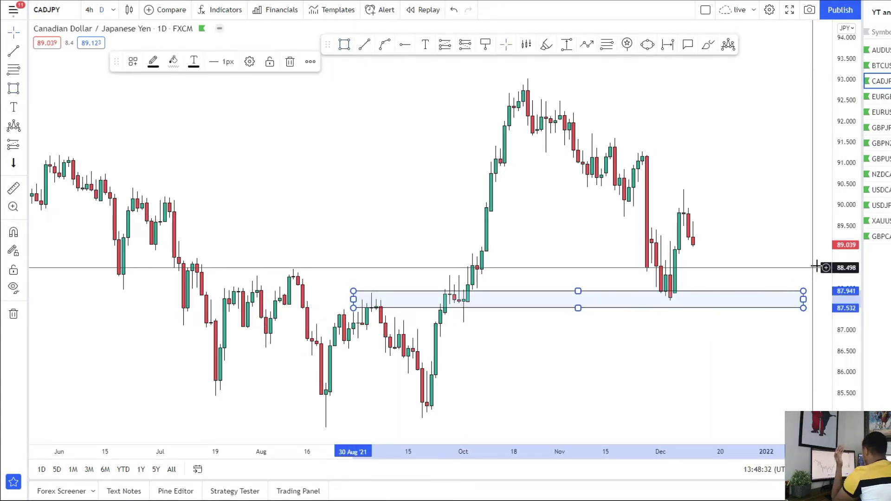
{"action": "left_click_drag", "start_coordinate": [824, 316], "coordinate": [757, 285]}
{"action": "scroll", "coordinate": [645, 298], "scroll_direction": "up", "scroll_amount": 2}
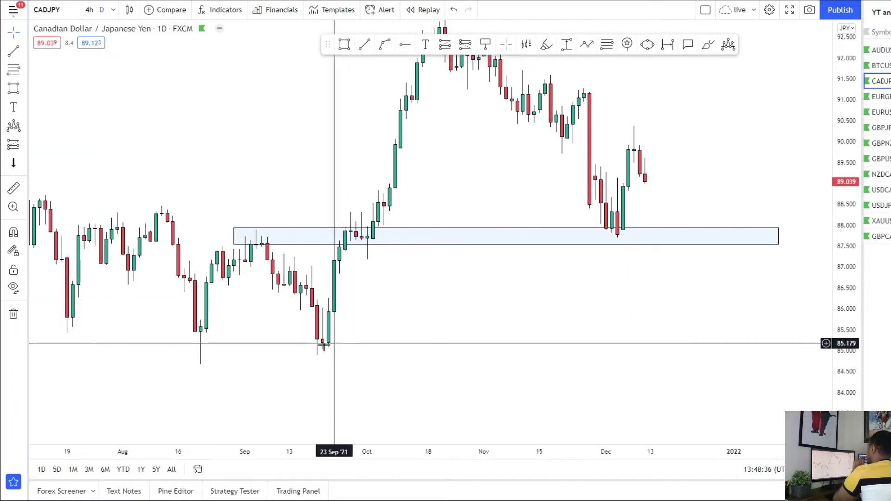
{"action": "left_click_drag", "start_coordinate": [629, 255], "coordinate": [607, 374]}
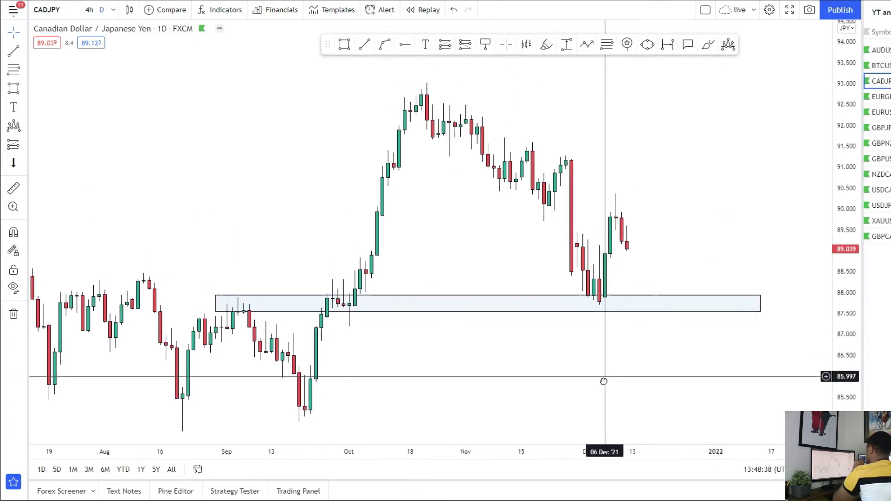
{"action": "left_click_drag", "start_coordinate": [614, 248], "coordinate": [616, 397]}
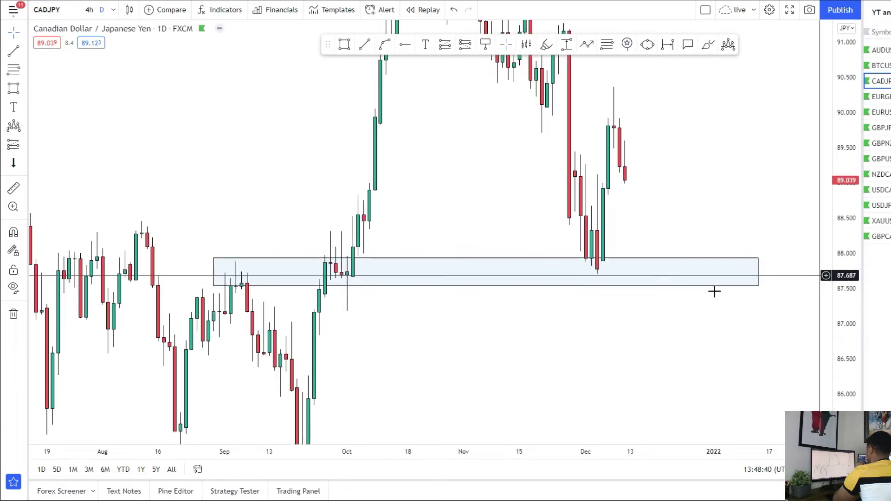
{"action": "scroll", "coordinate": [484, 129], "scroll_direction": "up", "scroll_amount": 3}
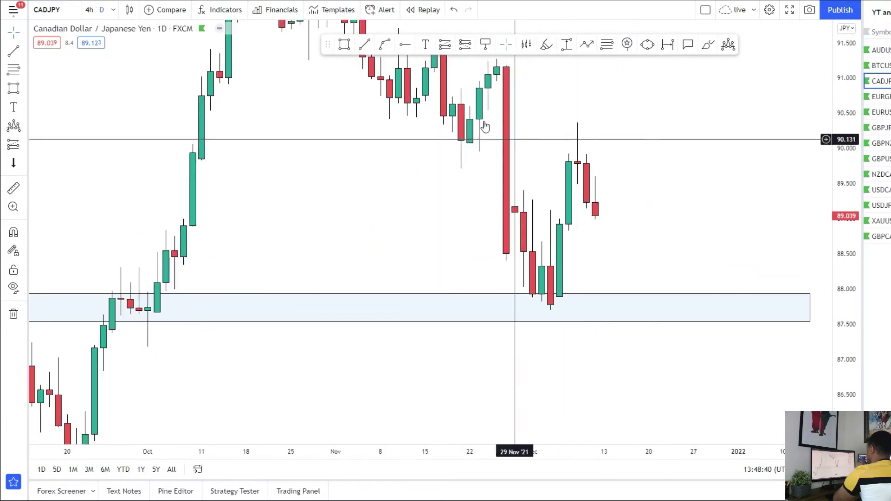
Draw a supply zone near 90.0, then anchor a trendline at the 21 Oct high
{"action": "left_click", "coordinate": [353, 49]}
{"action": "left_click", "coordinate": [302, 140]}
{"action": "left_click", "coordinate": [717, 157]}
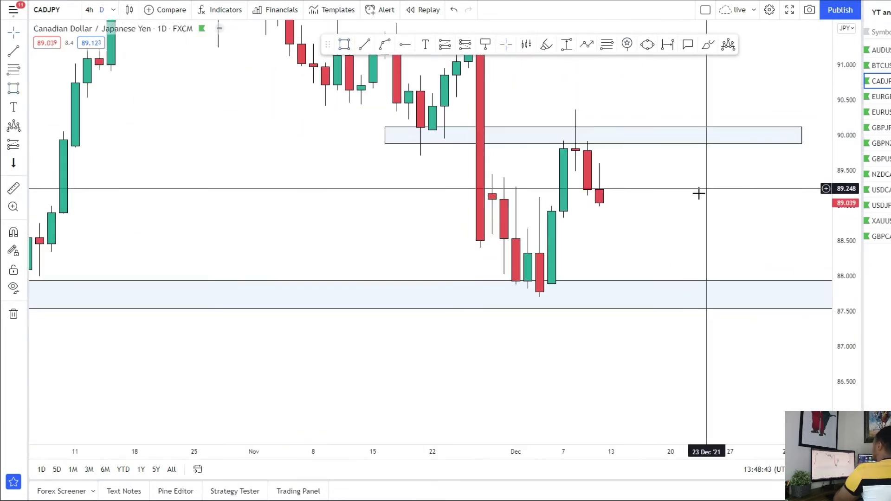
{"action": "left_click_drag", "start_coordinate": [595, 173], "coordinate": [561, 200]}
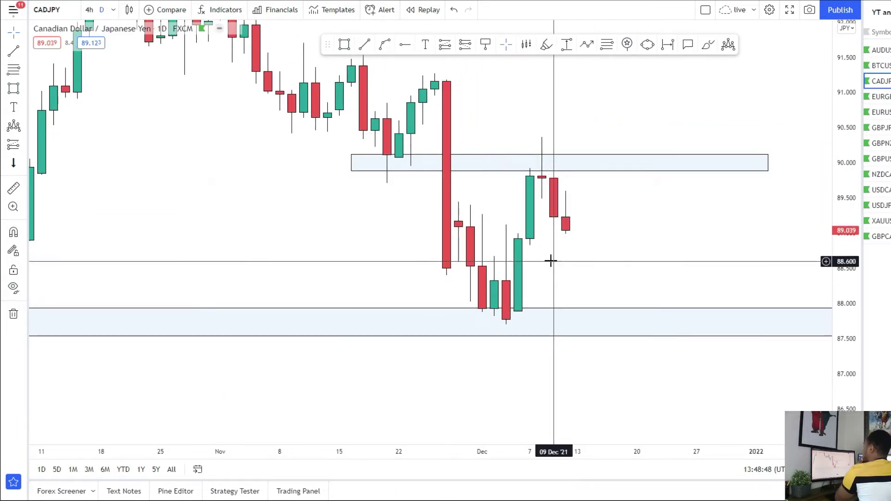
{"action": "left_click_drag", "start_coordinate": [577, 219], "coordinate": [535, 188]}
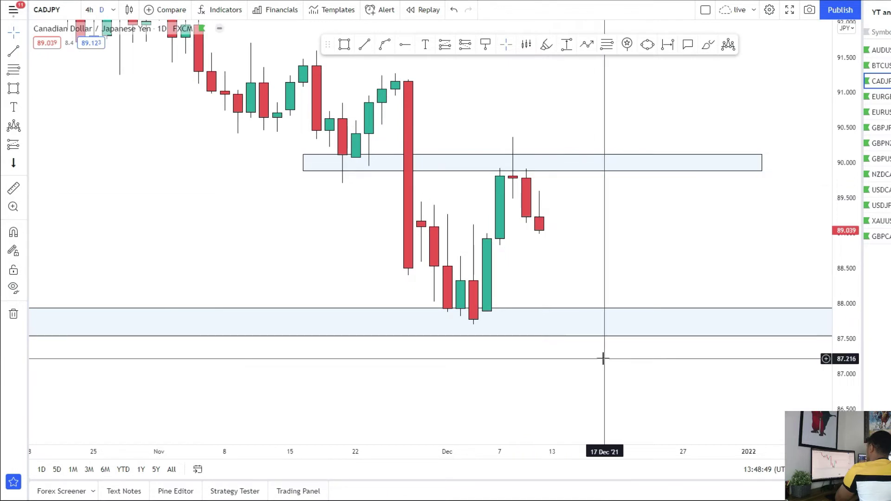
{"action": "scroll", "coordinate": [565, 287], "scroll_direction": "down", "scroll_amount": 1}
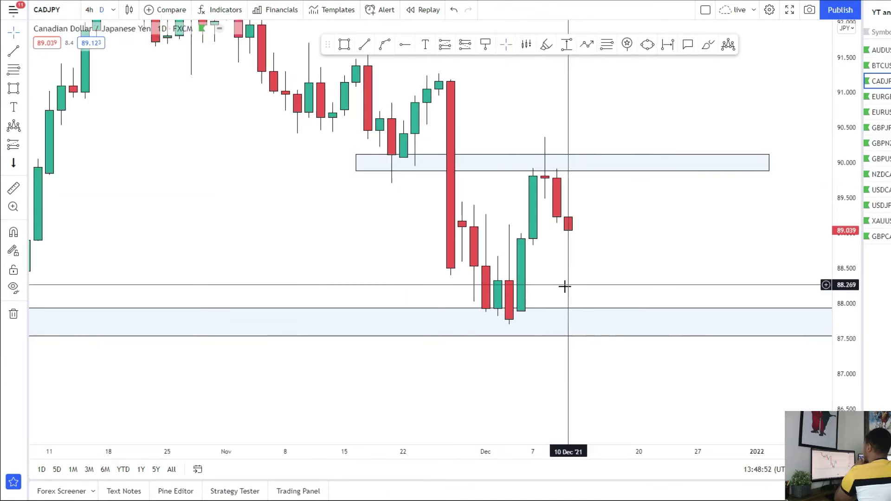
{"action": "scroll", "coordinate": [565, 287], "scroll_direction": "down", "scroll_amount": 3}
{"action": "scroll", "coordinate": [344, 288], "scroll_direction": "up", "scroll_amount": 2}
{"action": "left_click_drag", "start_coordinate": [336, 315], "coordinate": [384, 135]}
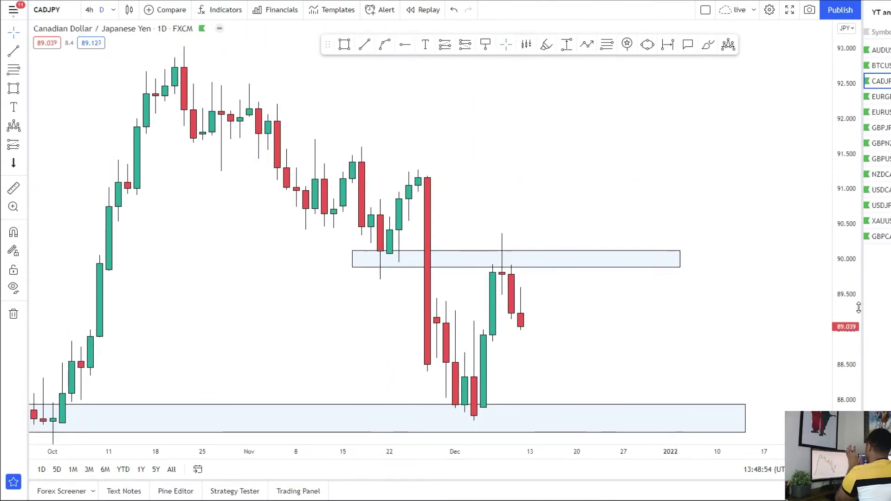
{"action": "left_click_drag", "start_coordinate": [859, 308], "coordinate": [858, 348]}
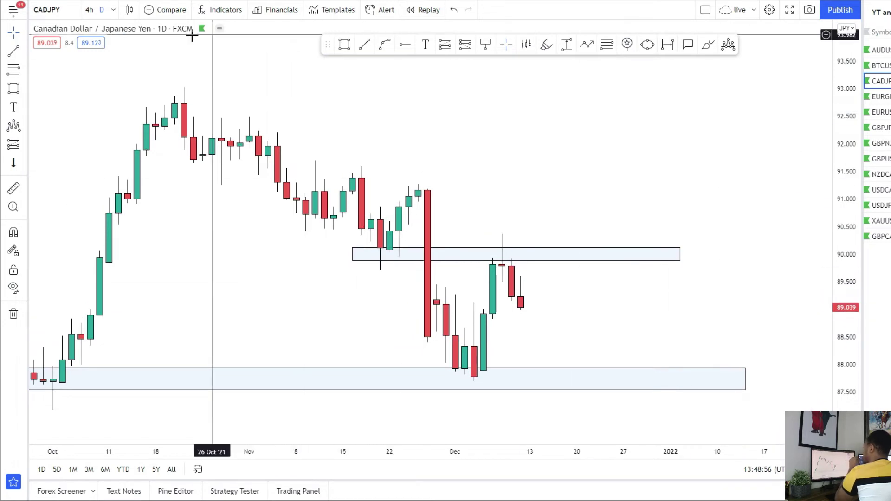
{"action": "left_click", "coordinate": [184, 87]}
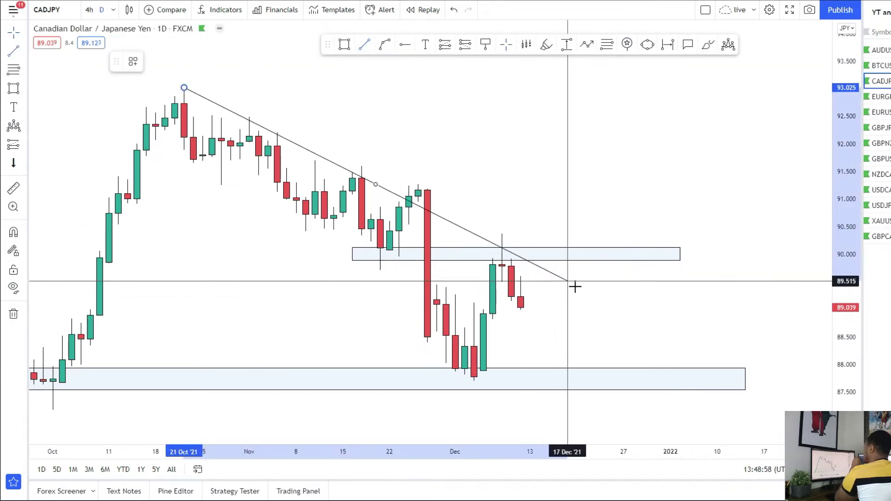
End the descending trendline past the latest candles, switch to 4-hour candles, and adjust the upper zone's edge
{"action": "left_click", "coordinate": [595, 293]}
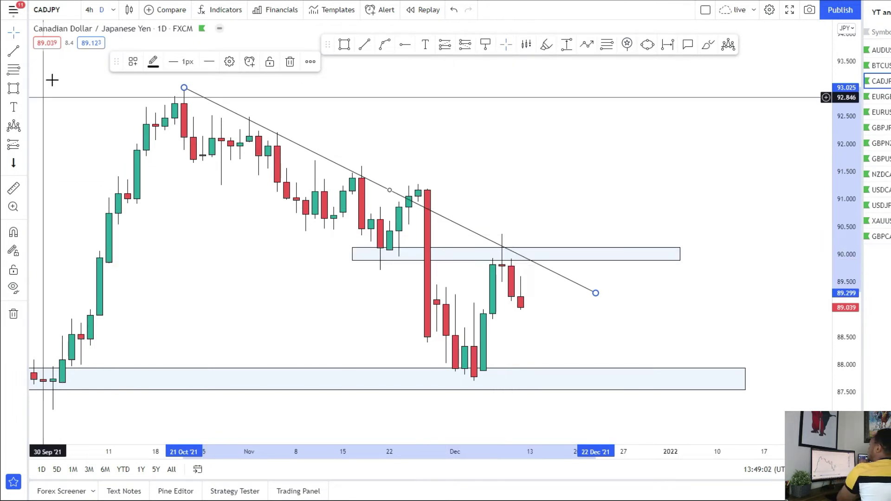
{"action": "left_click", "coordinate": [89, 10]}
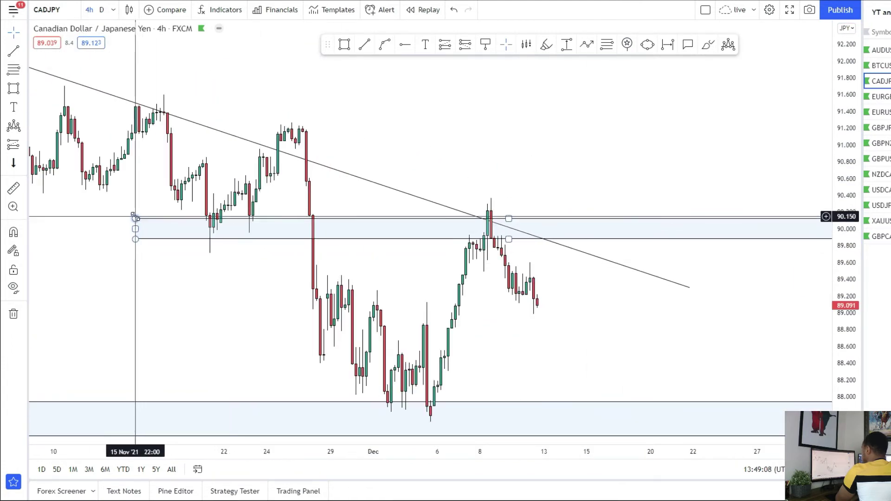
{"action": "left_click_drag", "start_coordinate": [134, 217], "coordinate": [146, 222]}
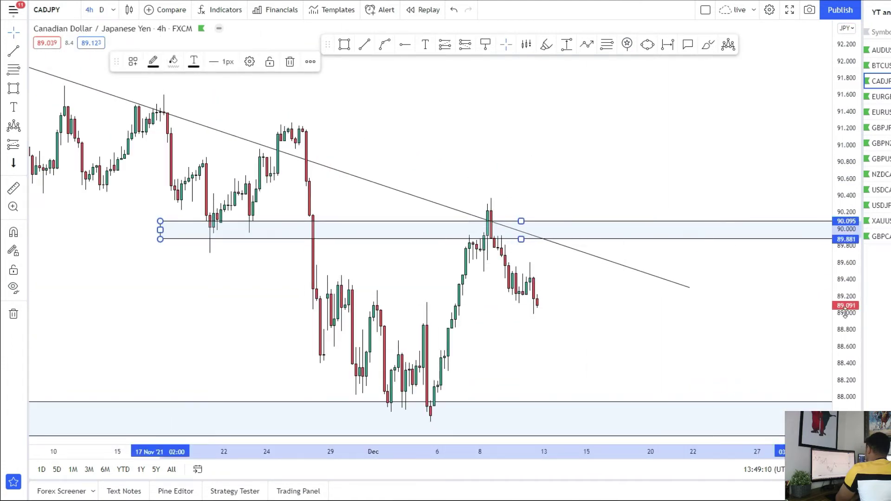
{"action": "scroll", "coordinate": [521, 319], "scroll_direction": "up", "scroll_amount": 3}
{"action": "scroll", "coordinate": [573, 289], "scroll_direction": "up", "scroll_amount": 2}
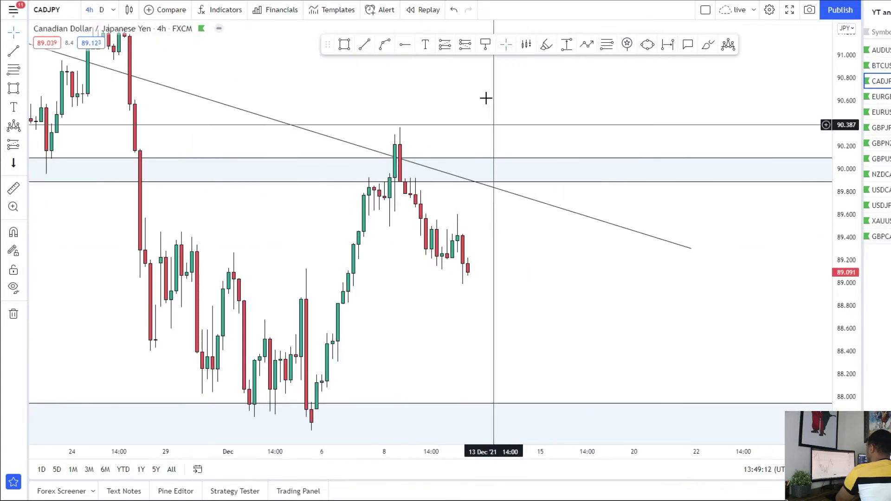
{"action": "left_click", "coordinate": [472, 277]}
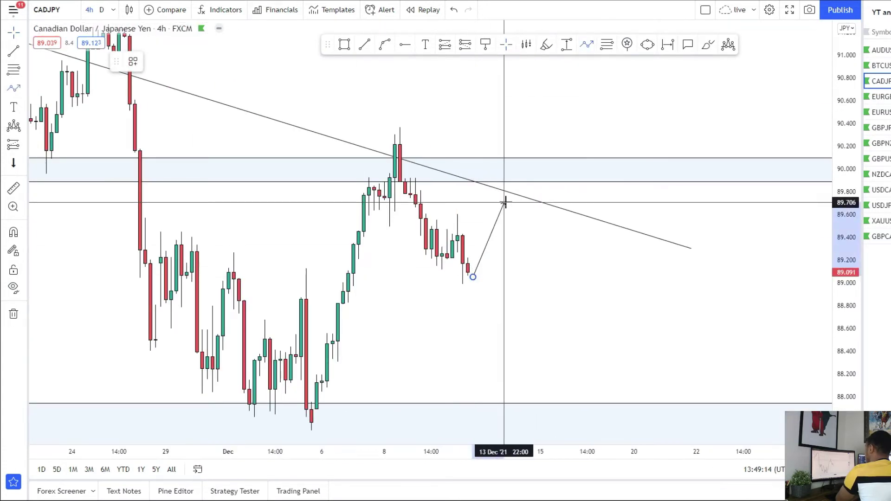
Shape the path to peak at the trendline near 89.8 and fall into the lower zone near 87.8
{"action": "left_click", "coordinate": [504, 191]}
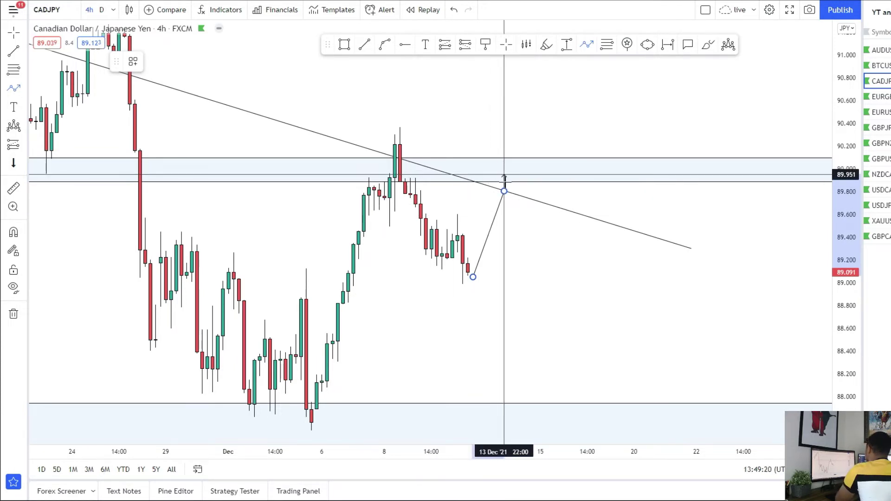
{"action": "double_click", "coordinate": [624, 421]}
{"action": "left_click_drag", "start_coordinate": [398, 424], "coordinate": [420, 372]}
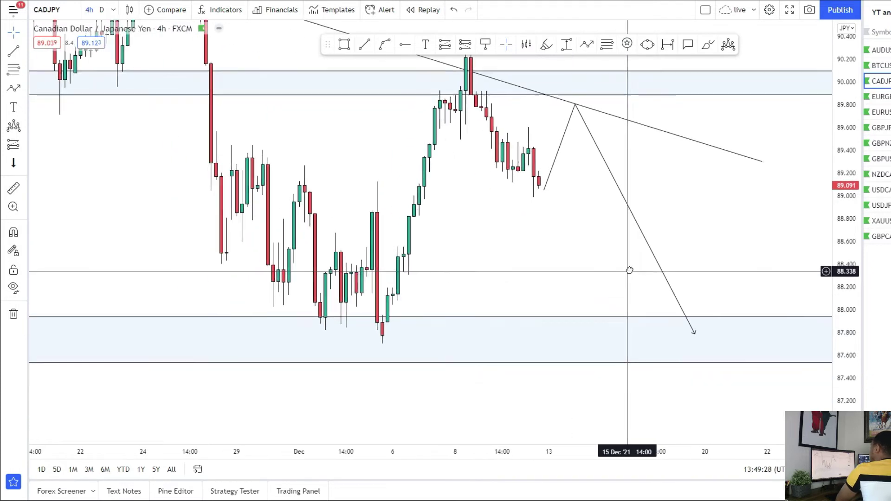
{"action": "left_click_drag", "start_coordinate": [569, 320], "coordinate": [606, 314]}
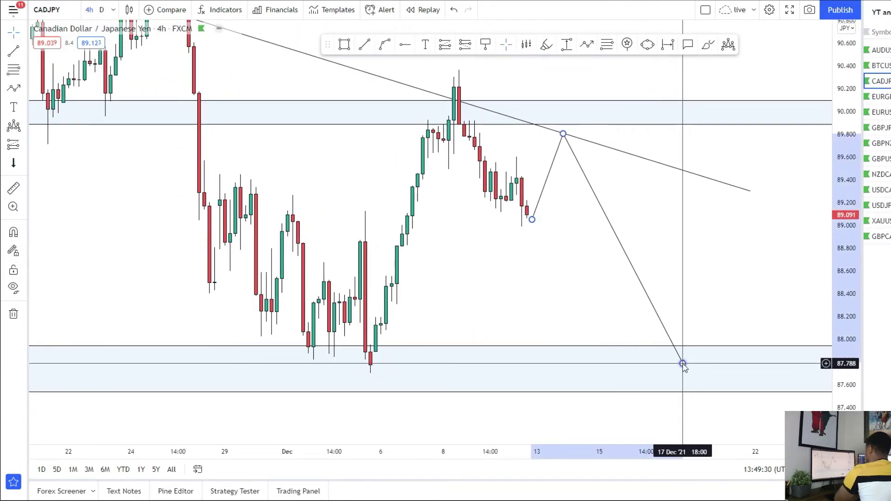
{"action": "double_click", "coordinate": [678, 358]}
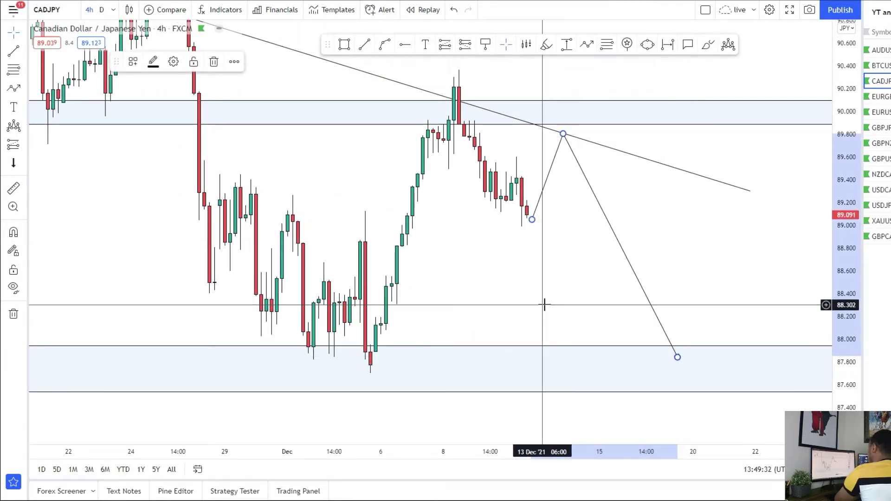
{"action": "mouse_move", "coordinate": [13, 163]}
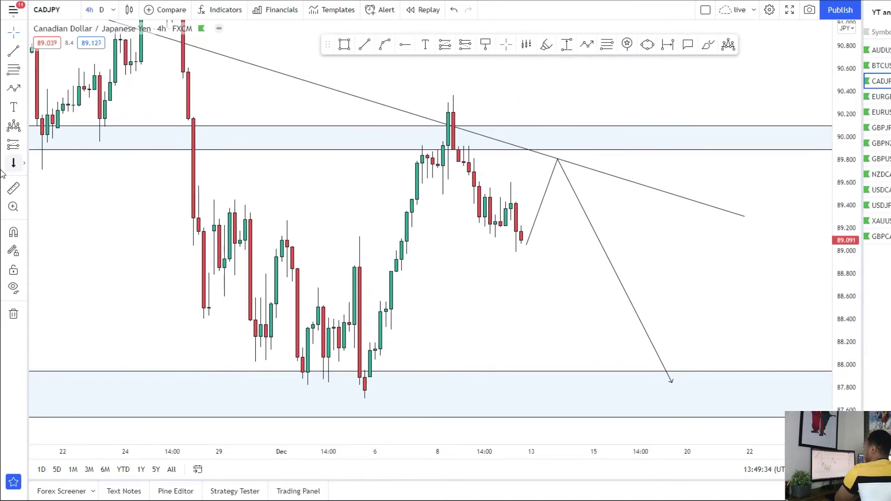
{"action": "left_click", "coordinate": [26, 147]}
{"action": "left_click", "coordinate": [49, 160]}
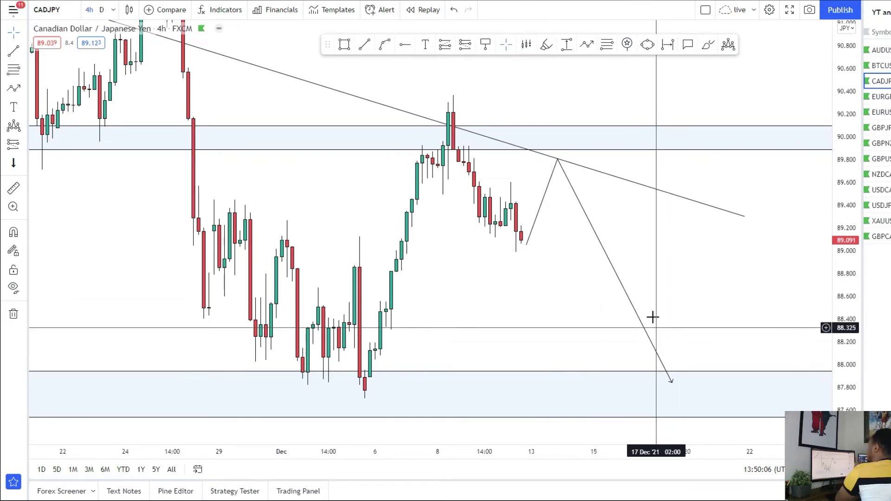
Place a short position with its entry at the trendline, around 89.828
{"action": "left_click_drag", "start_coordinate": [643, 279], "coordinate": [651, 367]}
{"action": "scroll", "coordinate": [641, 348], "scroll_direction": "down", "scroll_amount": 3}
{"action": "left_click_drag", "start_coordinate": [632, 155], "coordinate": [616, 240]}
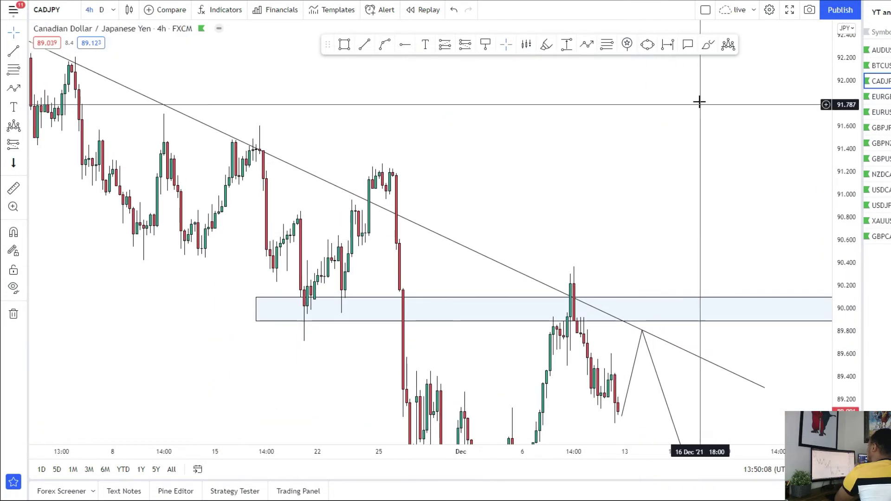
{"action": "left_click_drag", "start_coordinate": [694, 171], "coordinate": [717, 23]}
{"action": "scroll", "coordinate": [627, 263], "scroll_direction": "up", "scroll_amount": 2}
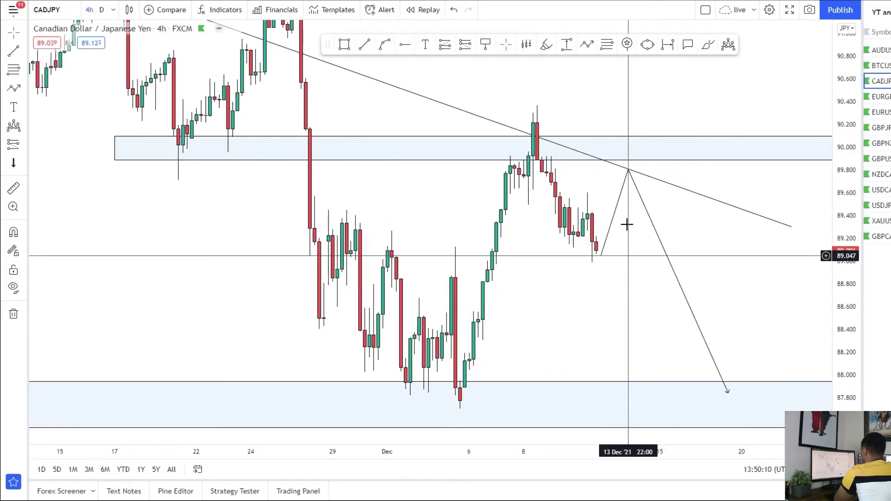
{"action": "left_click", "coordinate": [24, 148]}
{"action": "left_click", "coordinate": [65, 110]}
{"action": "scroll", "coordinate": [623, 149], "scroll_direction": "up", "scroll_amount": 1}
{"action": "scroll", "coordinate": [562, 163], "scroll_direction": "up", "scroll_amount": 2}
{"action": "left_click", "coordinate": [561, 167]}
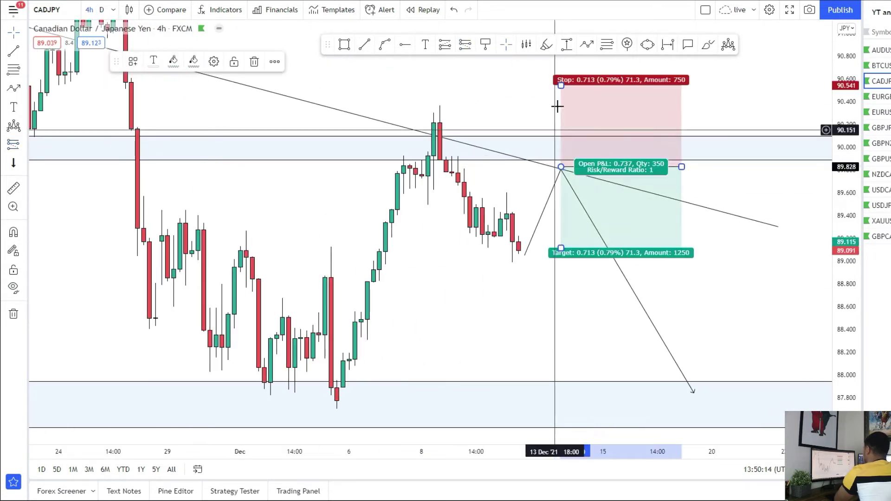
Set the short's stop at 90.415 and drag its target down to 87.857
{"action": "left_click_drag", "start_coordinate": [561, 85], "coordinate": [561, 101]}
{"action": "mouse_move", "coordinate": [557, 265]}
{"action": "left_mouse_down"}
{"action": "mouse_move", "coordinate": [555, 199]}
{"action": "mouse_move", "coordinate": [561, 325]}
{"action": "left_mouse_up"}
{"action": "left_click", "coordinate": [555, 187]}
{"action": "left_click_drag", "start_coordinate": [505, 282], "coordinate": [502, 319]}
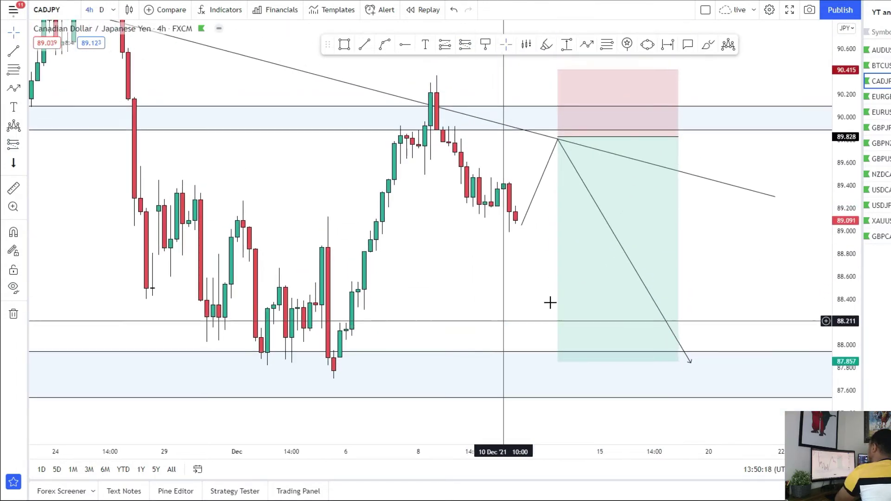
{"action": "scroll", "coordinate": [795, 231], "scroll_direction": "down", "scroll_amount": 2}
{"action": "left_click_drag", "start_coordinate": [470, 271], "coordinate": [417, 294]}
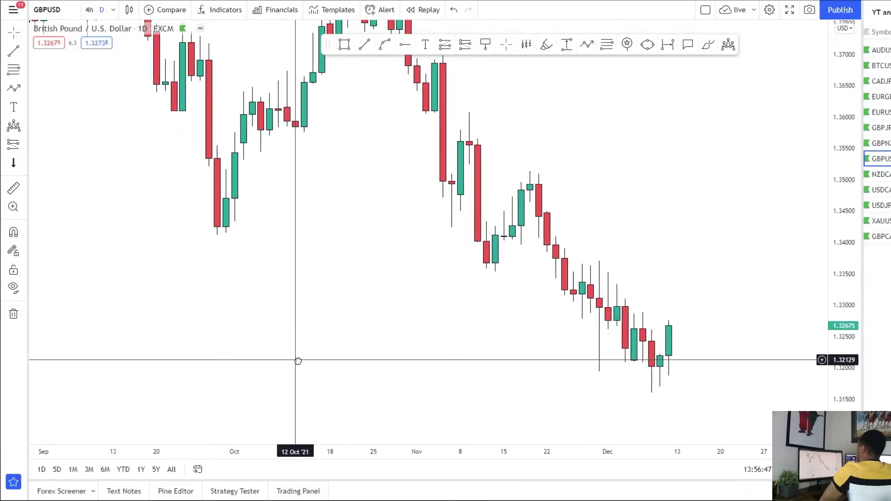
Zoom around the GBPUSD daily chart, then switch it to the 4h interval
{"action": "scroll", "coordinate": [382, 353], "scroll_direction": "up", "scroll_amount": 2}
{"action": "scroll", "coordinate": [544, 235], "scroll_direction": "up", "scroll_amount": 2}
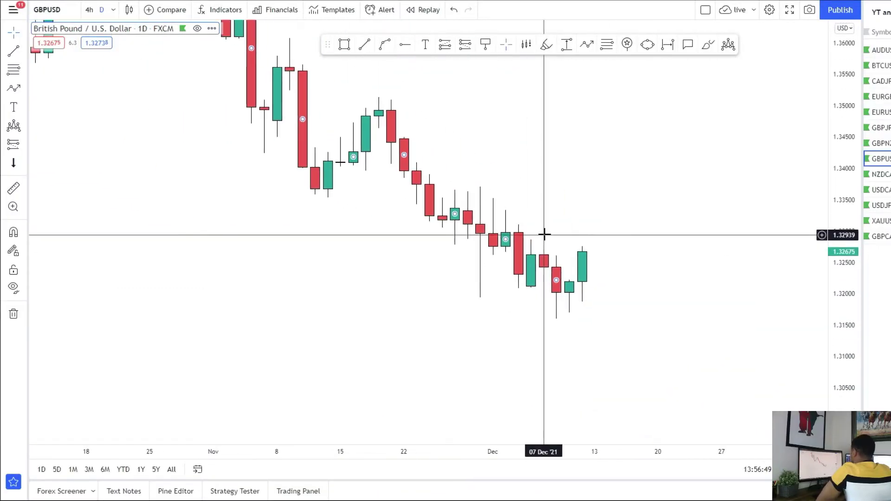
{"action": "scroll", "coordinate": [544, 235], "scroll_direction": "down", "scroll_amount": 2}
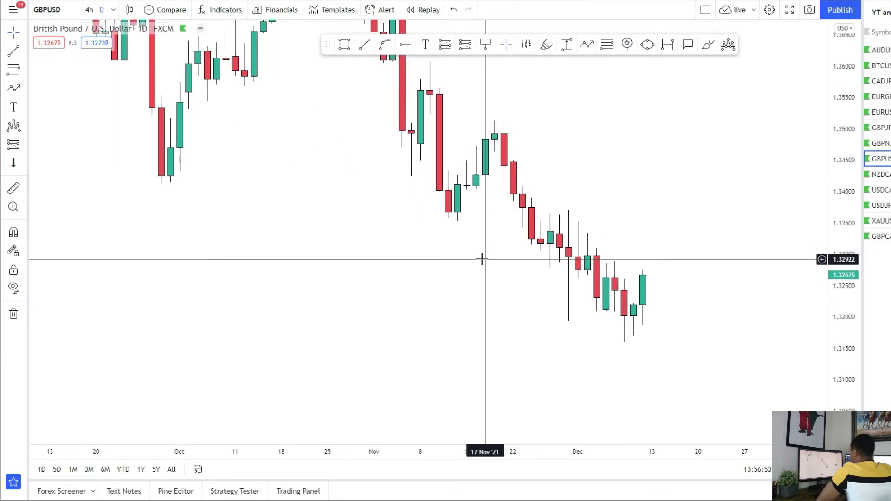
{"action": "scroll", "coordinate": [484, 259], "scroll_direction": "up", "scroll_amount": 2}
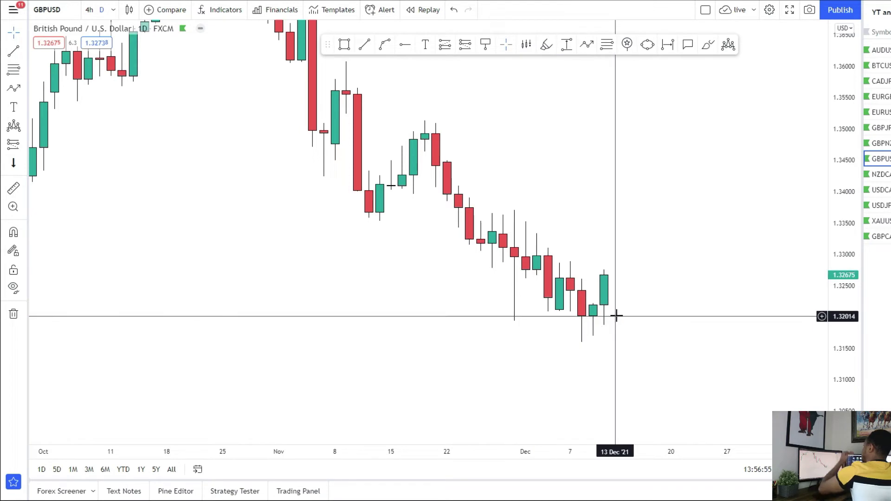
{"action": "scroll", "coordinate": [613, 242], "scroll_direction": "down", "scroll_amount": 1}
{"action": "scroll", "coordinate": [583, 304], "scroll_direction": "up", "scroll_amount": 2}
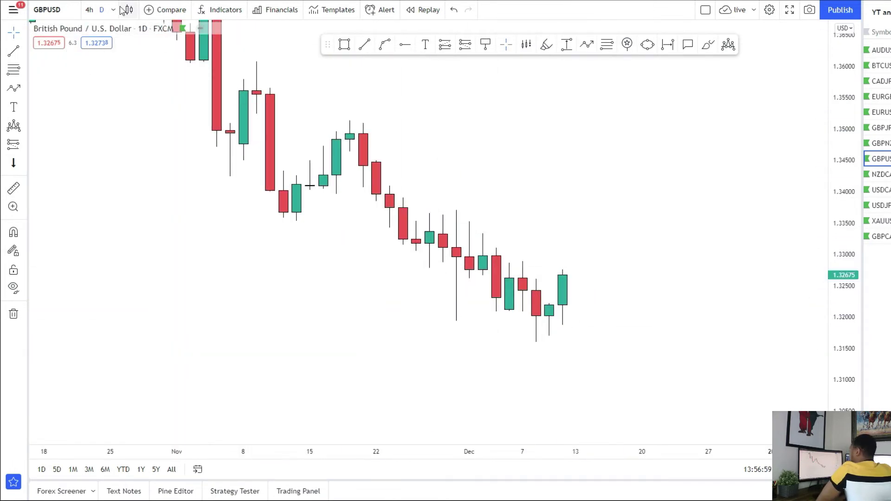
{"action": "left_click", "coordinate": [89, 10]}
{"action": "scroll", "coordinate": [743, 362], "scroll_direction": "down", "scroll_amount": 3}
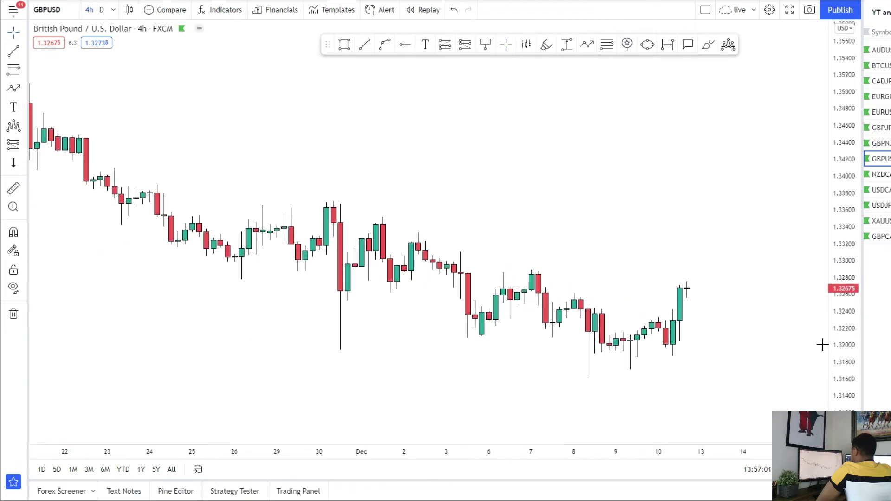
Add a horizontal ray at 1.31947 and a descending trendline from the 30 Nov high past it
{"action": "left_click_drag", "start_coordinate": [746, 360], "coordinate": [680, 347]}
{"action": "scroll", "coordinate": [696, 342], "scroll_direction": "up", "scroll_amount": 2}
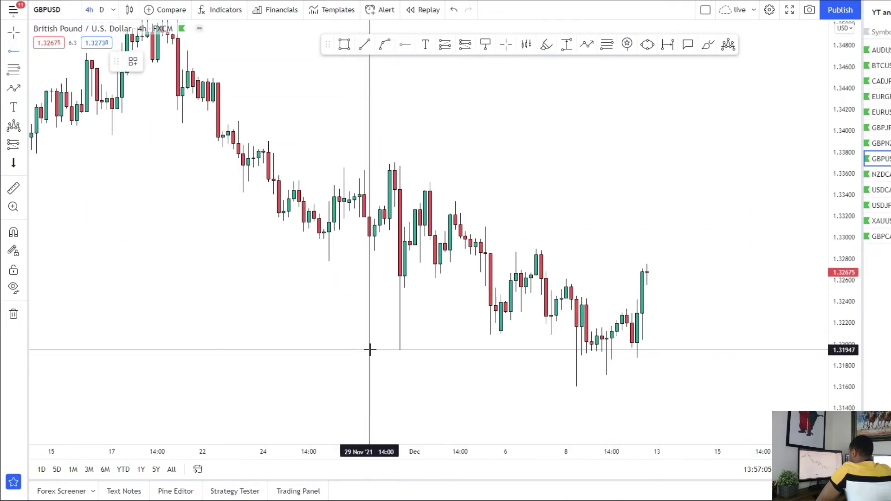
{"action": "left_click", "coordinate": [370, 350]}
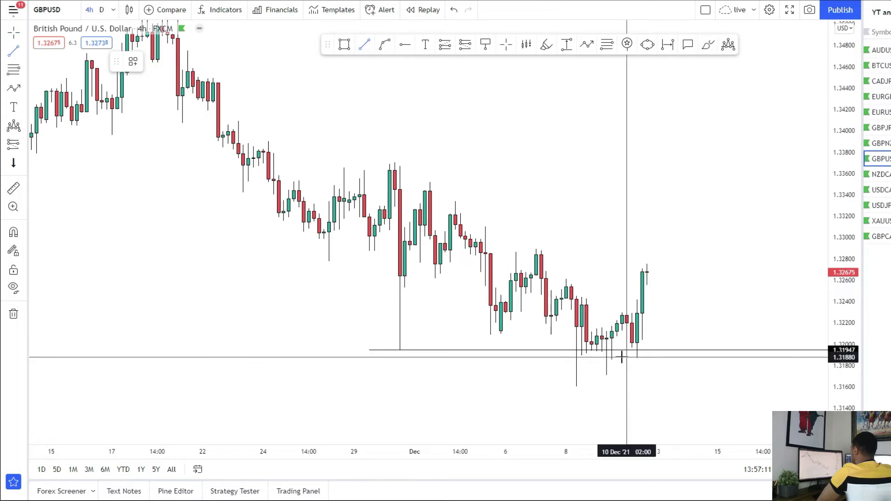
{"action": "left_click", "coordinate": [395, 161]}
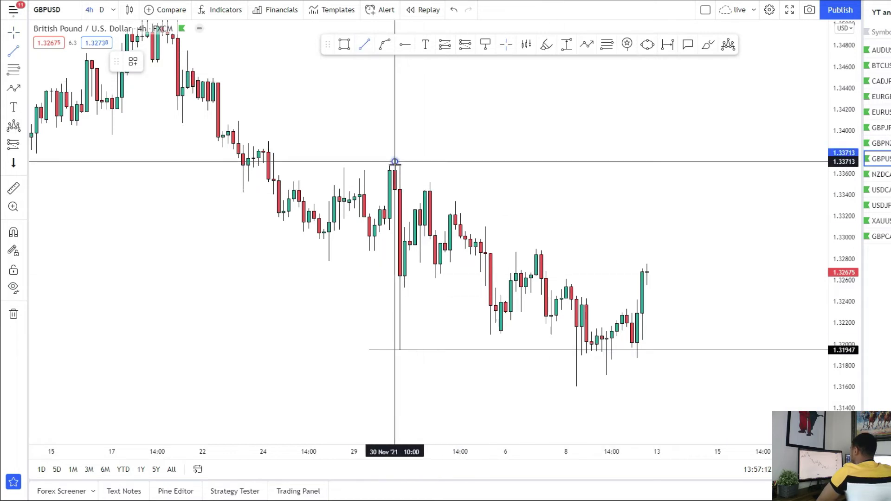
{"action": "left_click", "coordinate": [708, 356]}
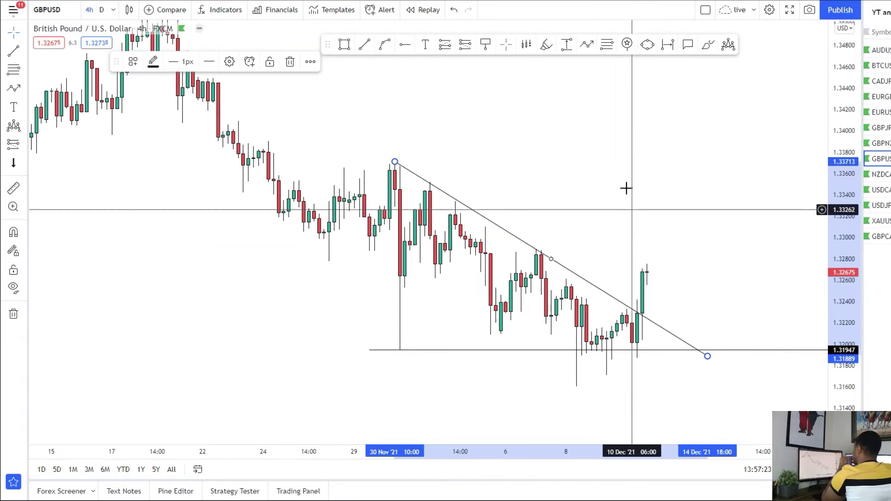
{"action": "scroll", "coordinate": [484, 136], "scroll_direction": "down", "scroll_amount": 2}
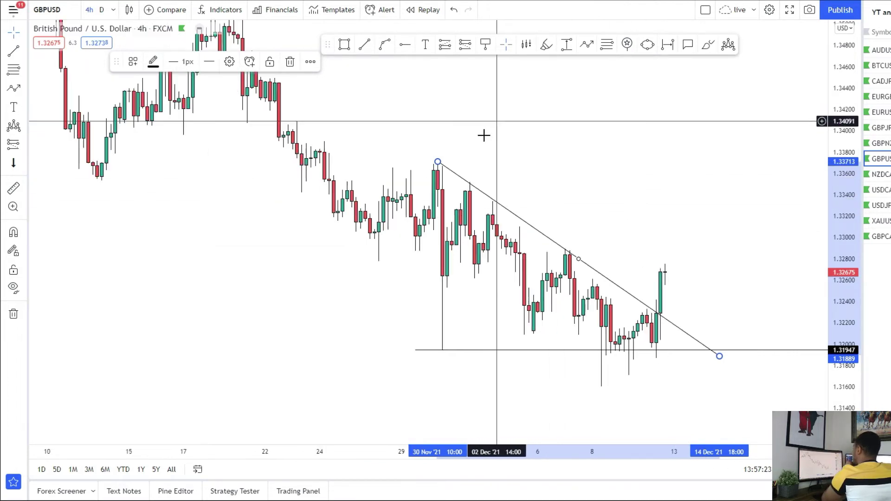
Draw a thin rectangle around 1.3356 from mid-November onward and refine its edge
{"action": "left_click", "coordinate": [342, 49]}
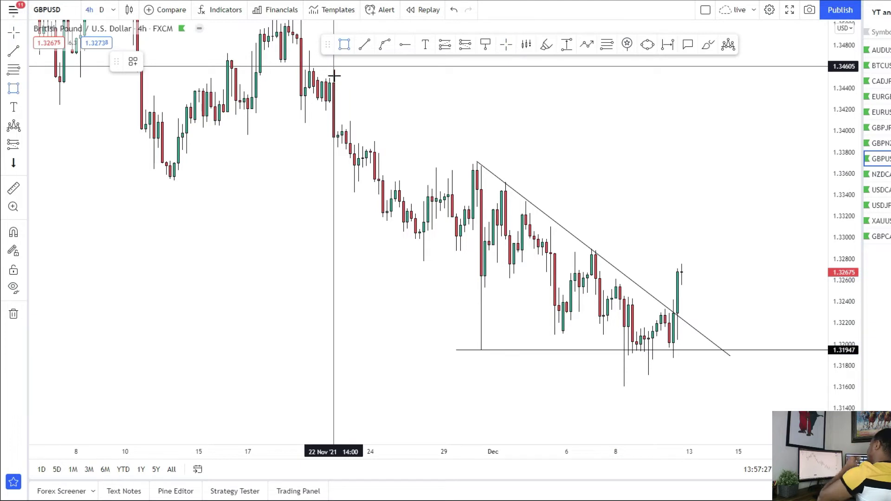
{"action": "left_click_drag", "start_coordinate": [158, 177], "coordinate": [797, 183]}
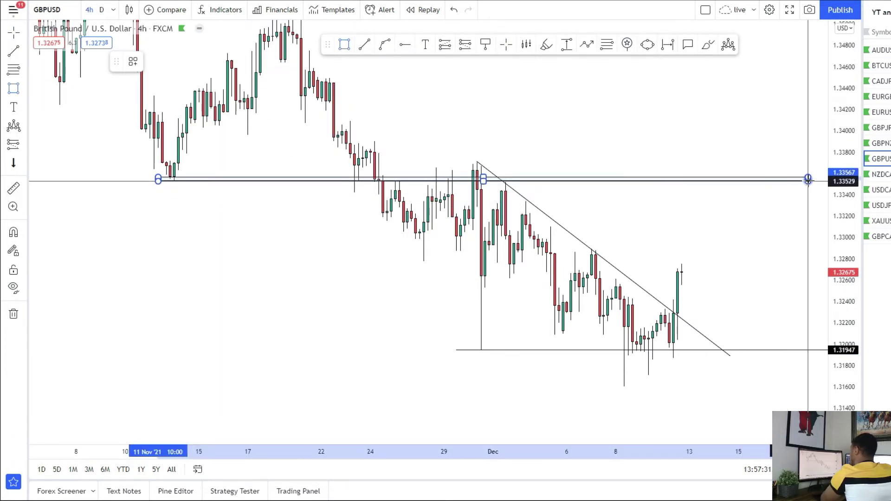
{"action": "left_click_drag", "start_coordinate": [685, 211], "coordinate": [671, 247]}
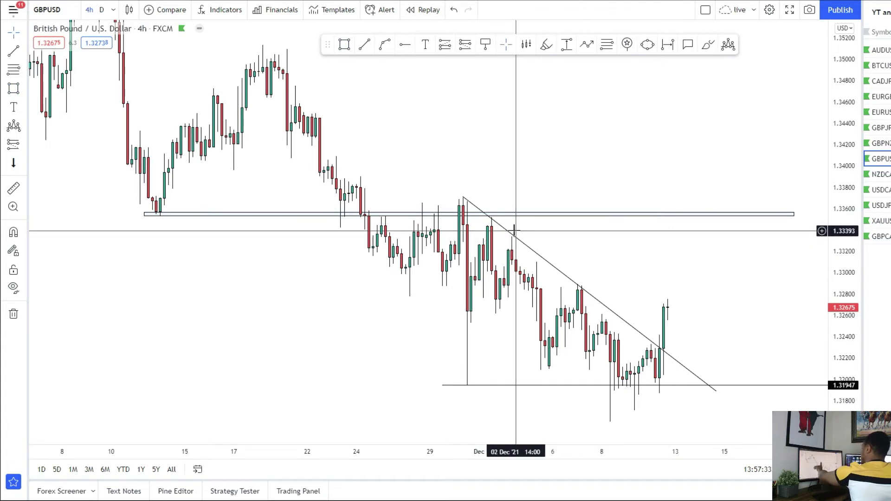
{"action": "left_click", "coordinate": [158, 215]}
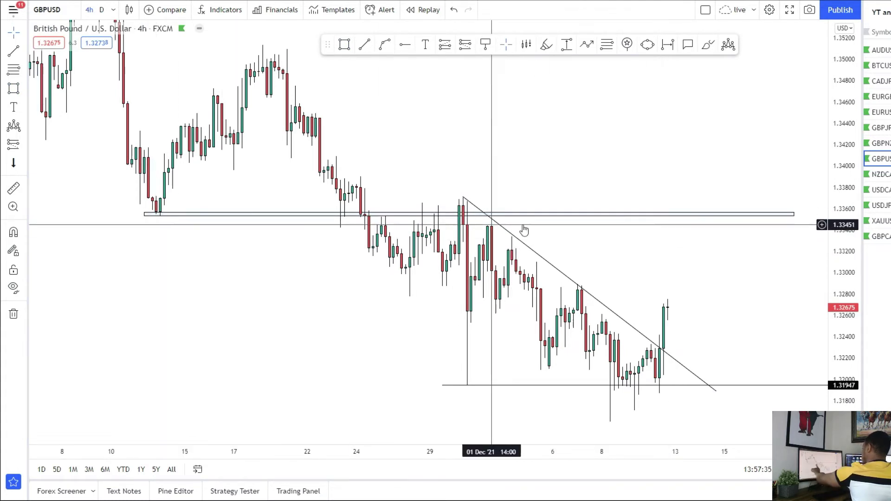
{"action": "left_click", "coordinate": [690, 215]}
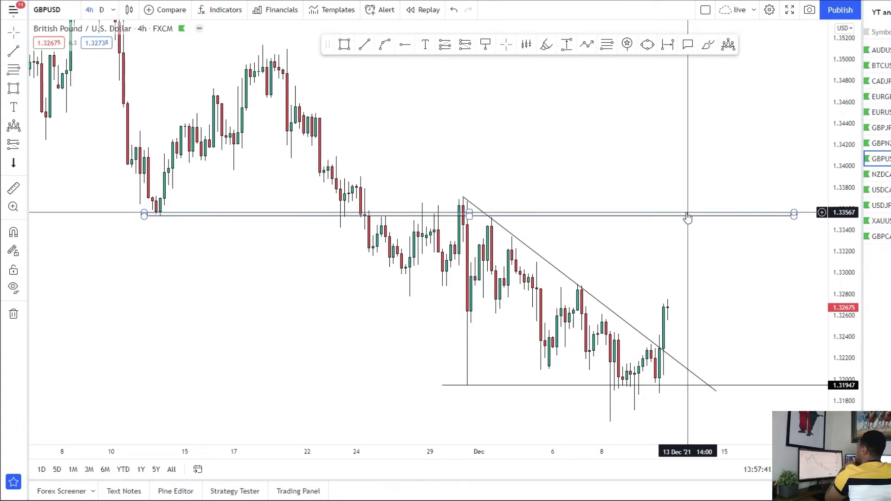
{"action": "left_click_drag", "start_coordinate": [691, 215], "coordinate": [682, 221]}
{"action": "left_click", "coordinate": [608, 323]}
{"action": "scroll", "coordinate": [683, 218], "scroll_direction": "up", "scroll_amount": 3}
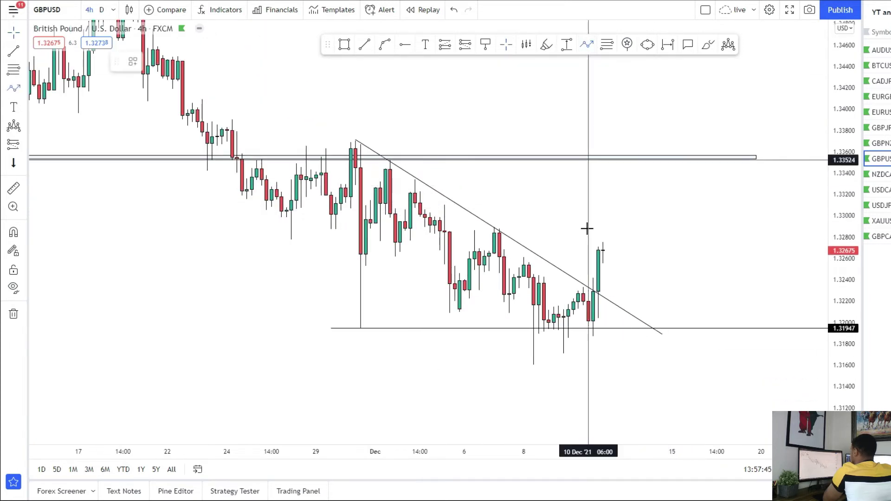
{"action": "scroll", "coordinate": [587, 228], "scroll_direction": "up", "scroll_amount": 2}
{"action": "left_click", "coordinate": [556, 247]}
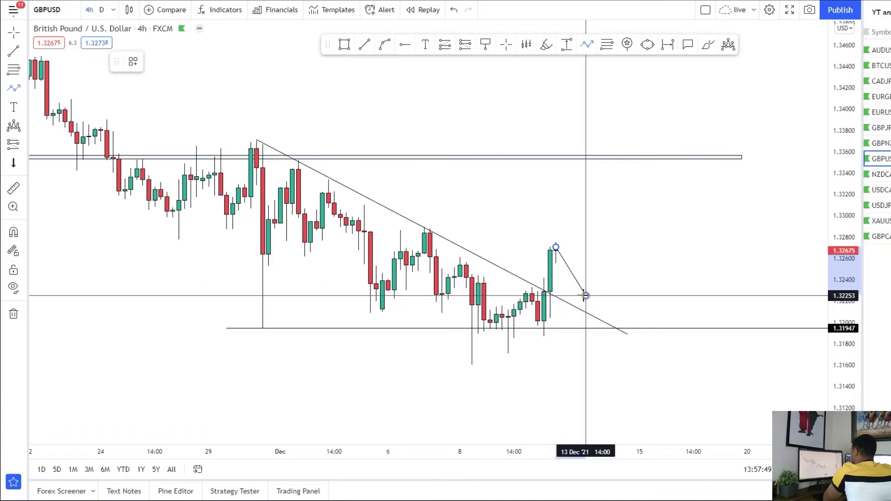
Finish the path dipping to a pullback then rallying to 1.3355; draw a rising trendline from the 8 Dec low
{"action": "left_click", "coordinate": [585, 295]}
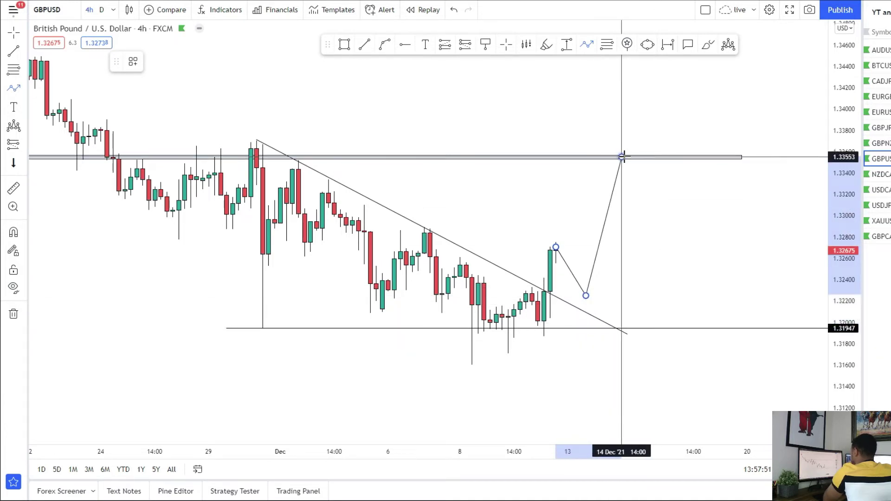
{"action": "double_click", "coordinate": [622, 157]}
{"action": "left_click", "coordinate": [13, 52]}
{"action": "left_click", "coordinate": [472, 364]}
{"action": "left_click", "coordinate": [644, 270]}
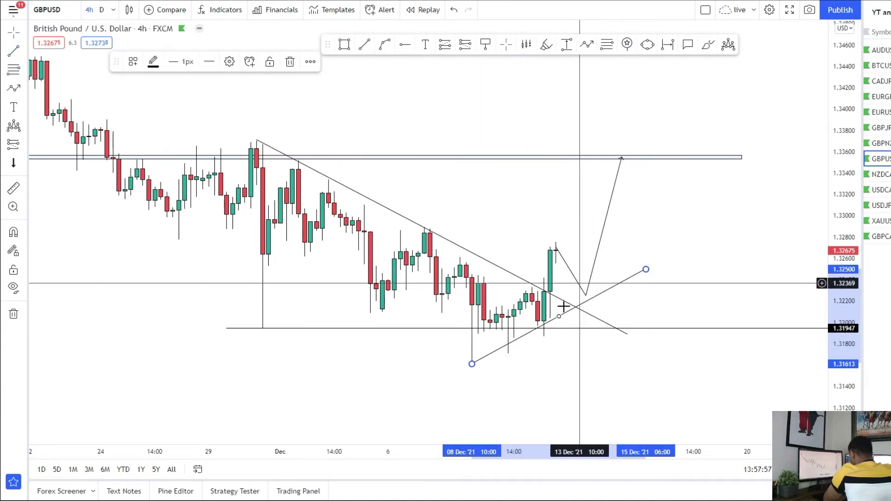
Place a long position at 1.32263, stop 1.31812, target 1.33558 in the zone (risk/reward 2.87)
{"action": "left_click", "coordinate": [24, 146]}
{"action": "left_click", "coordinate": [56, 144]}
{"action": "left_click", "coordinate": [580, 295]}
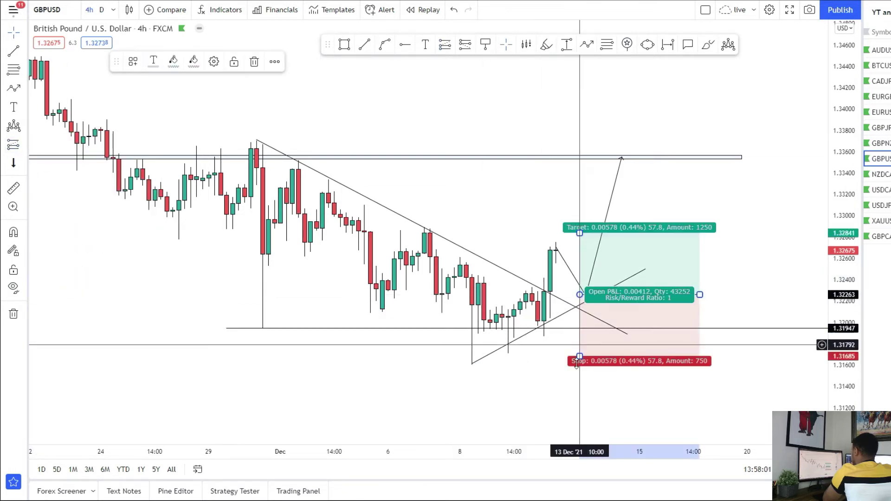
{"action": "left_click_drag", "start_coordinate": [579, 355], "coordinate": [578, 342]}
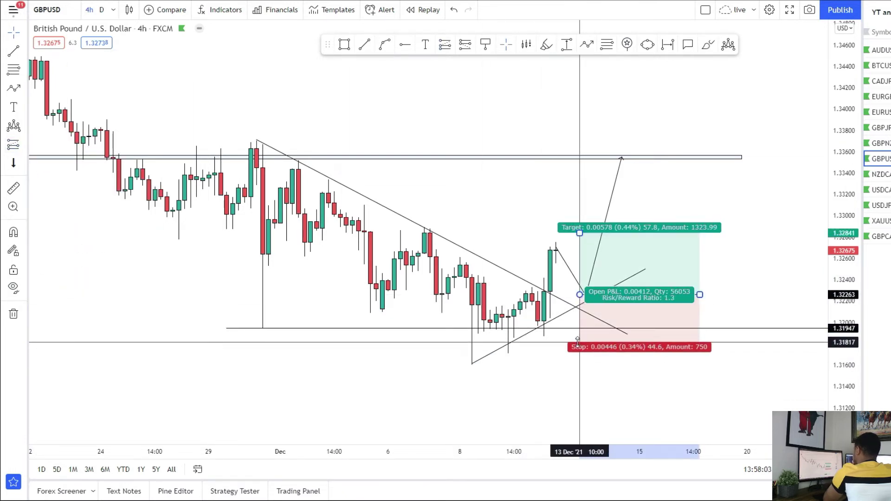
{"action": "left_click_drag", "start_coordinate": [470, 206], "coordinate": [466, 215]}
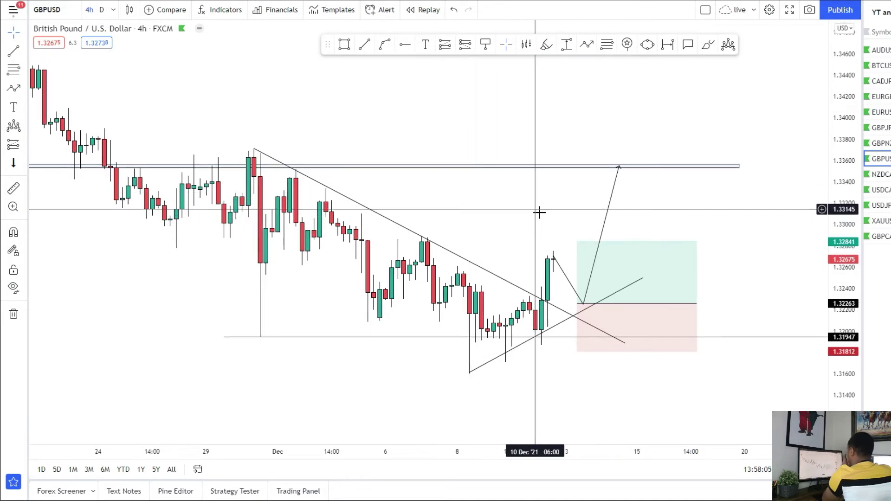
{"action": "left_click", "coordinate": [574, 251]}
{"action": "left_click_drag", "start_coordinate": [577, 242], "coordinate": [575, 170]}
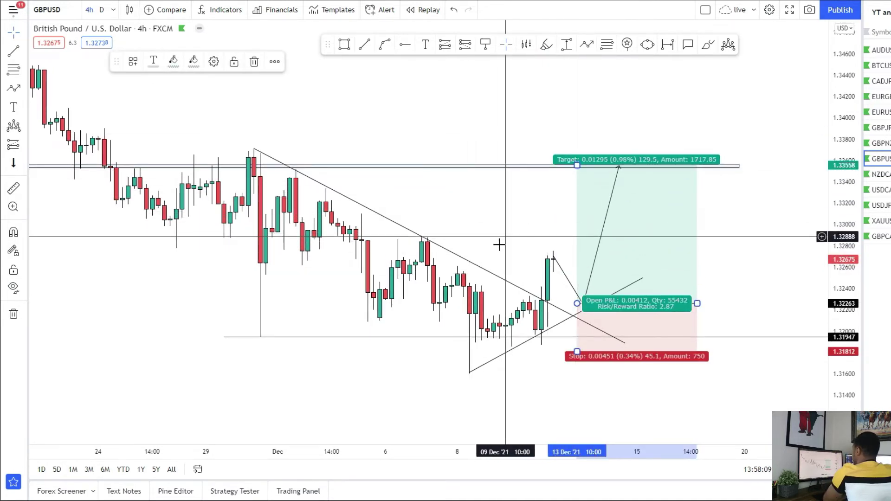
{"action": "scroll", "coordinate": [497, 238], "scroll_direction": "down", "scroll_amount": 2}
{"action": "scroll", "coordinate": [538, 329], "scroll_direction": "up", "scroll_amount": 2}
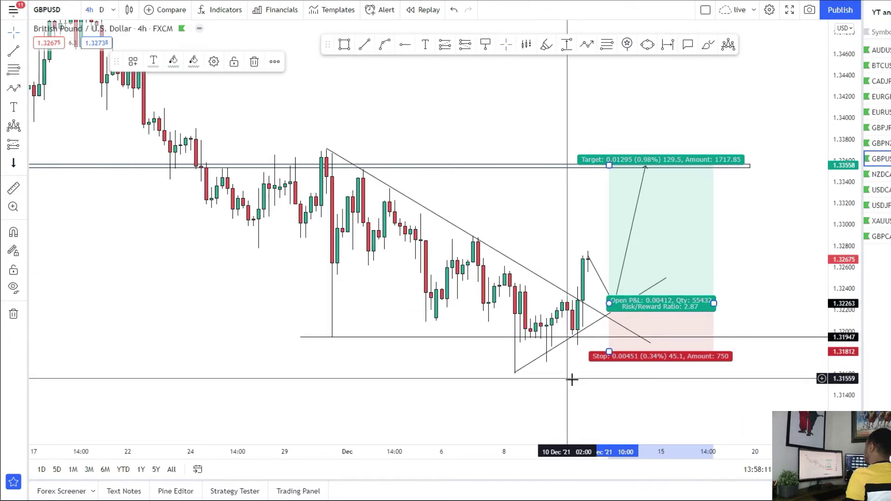
{"action": "scroll", "coordinate": [571, 378], "scroll_direction": "up", "scroll_amount": 1}
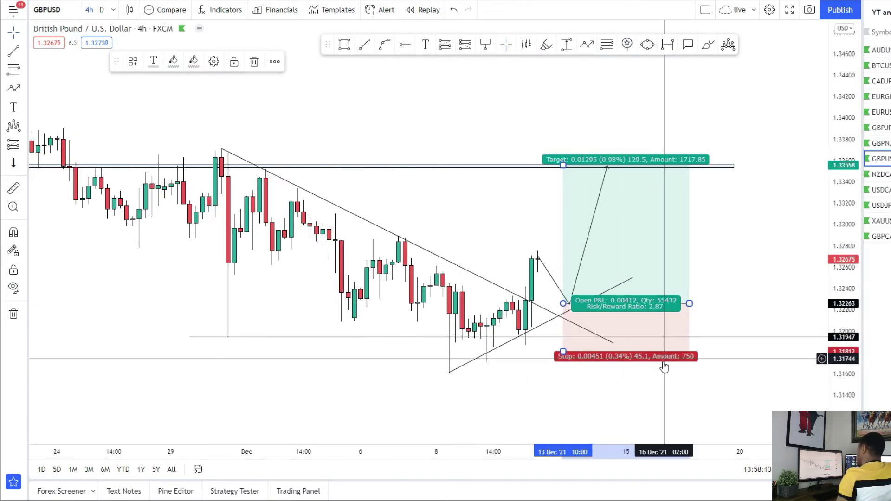
{"action": "scroll", "coordinate": [664, 371], "scroll_direction": "down", "scroll_amount": 1}
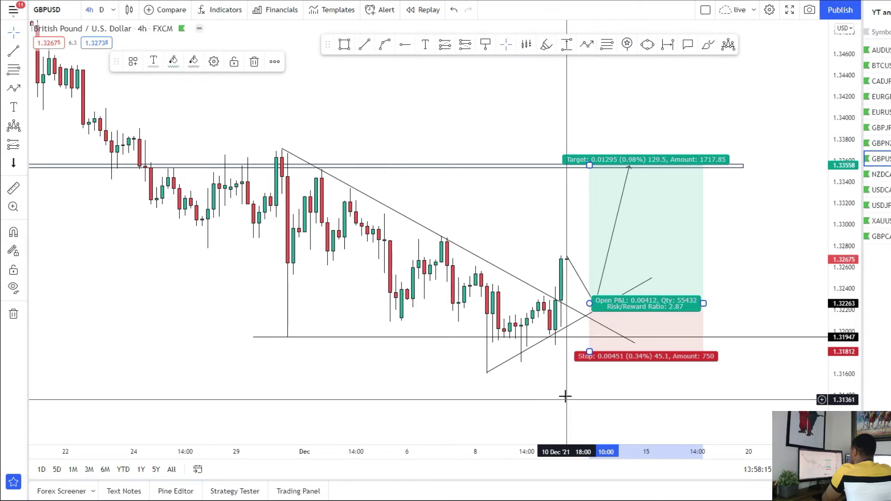
{"action": "scroll", "coordinate": [557, 392], "scroll_direction": "down", "scroll_amount": 1}
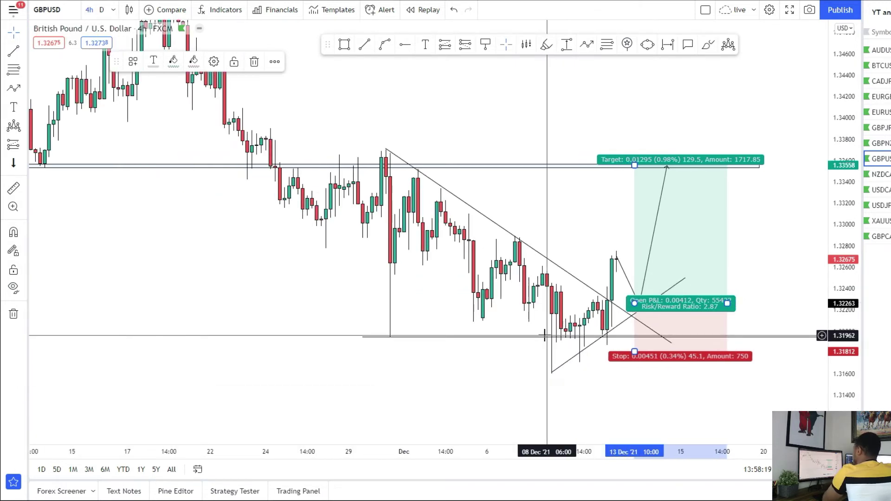
{"action": "left_click_drag", "start_coordinate": [577, 255], "coordinate": [541, 236]}
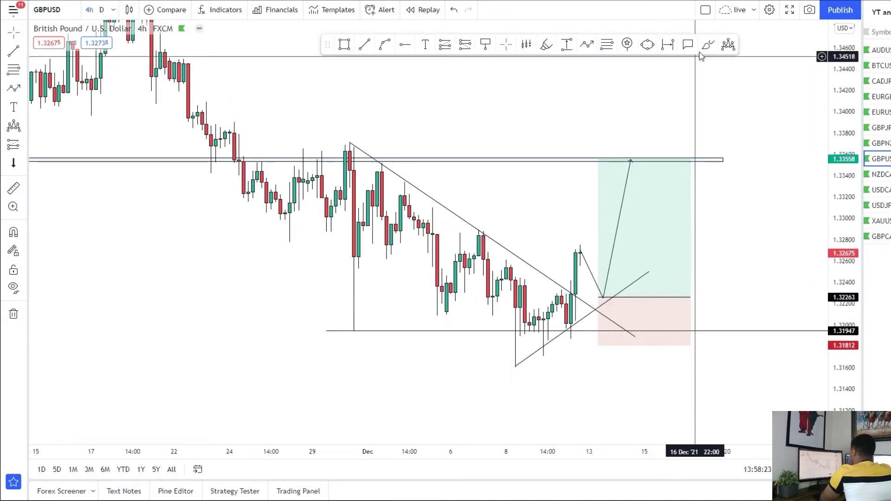
{"action": "left_click_drag", "start_coordinate": [622, 152], "coordinate": [645, 156]}
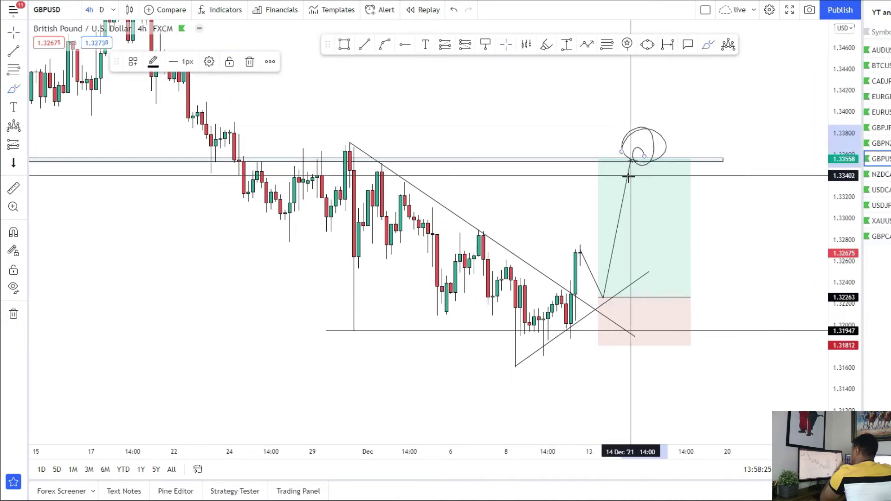
{"action": "mouse_move", "coordinate": [644, 158]}
{"action": "left_mouse_down"}
{"action": "mouse_move", "coordinate": [685, 252]}
{"action": "mouse_move", "coordinate": [700, 213]}
{"action": "left_mouse_up"}
{"action": "left_click_drag", "start_coordinate": [815, 234], "coordinate": [816, 264]}
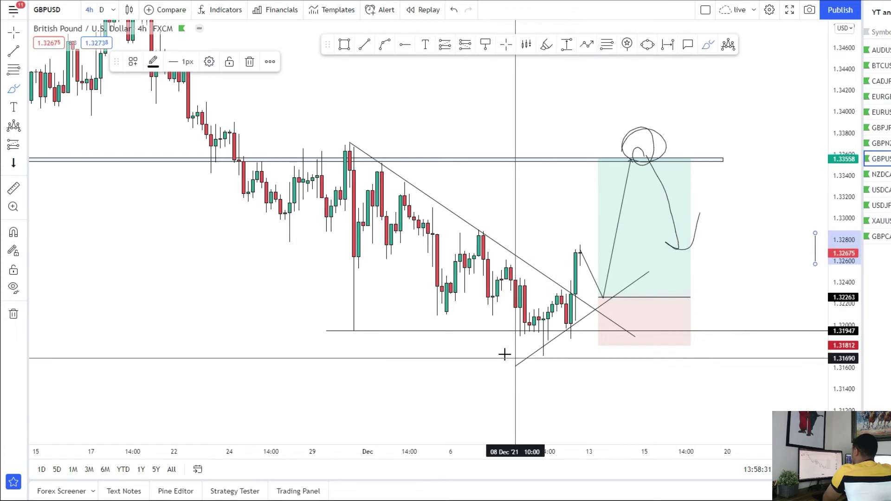
{"action": "mouse_move", "coordinate": [623, 328]}
{"action": "left_mouse_down"}
{"action": "mouse_move", "coordinate": [719, 341]}
{"action": "mouse_move", "coordinate": [766, 445]}
{"action": "left_mouse_up"}
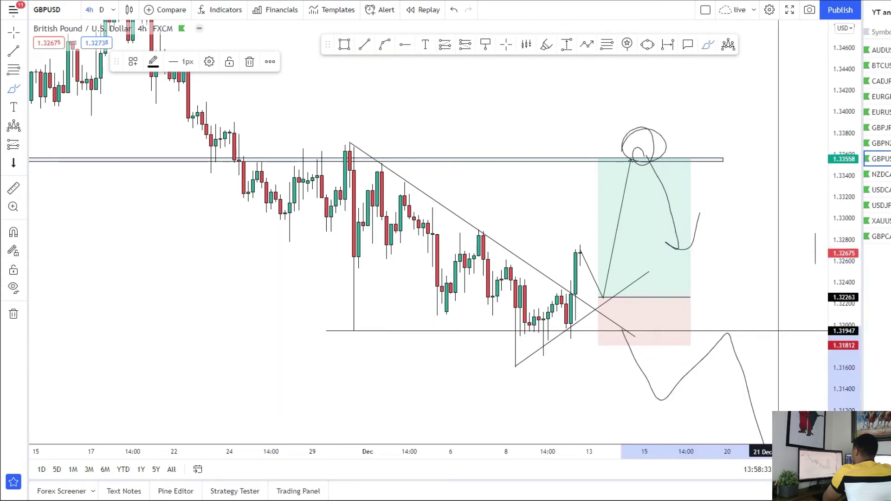
{"action": "left_click", "coordinate": [454, 10]}
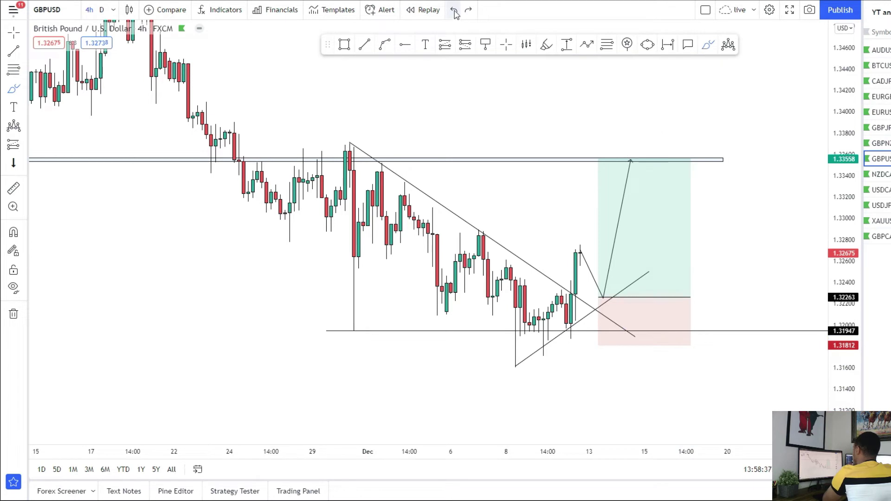
{"action": "left_click", "coordinate": [454, 11]}
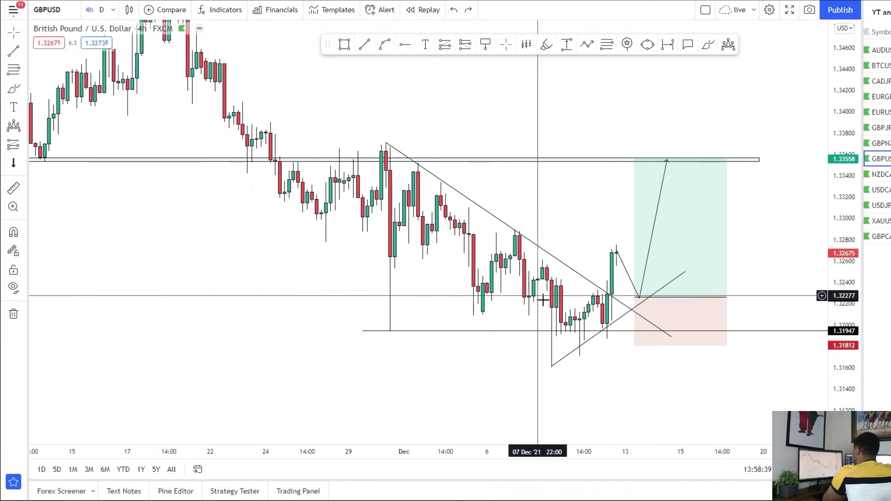
{"action": "scroll", "coordinate": [460, 346], "scroll_direction": "down", "scroll_amount": 1}
{"action": "scroll", "coordinate": [358, 295], "scroll_direction": "down", "scroll_amount": 1}
{"action": "scroll", "coordinate": [311, 237], "scroll_direction": "down", "scroll_amount": 1}
{"action": "scroll", "coordinate": [279, 223], "scroll_direction": "up", "scroll_amount": 1}
{"action": "left_click", "coordinate": [258, 196]}
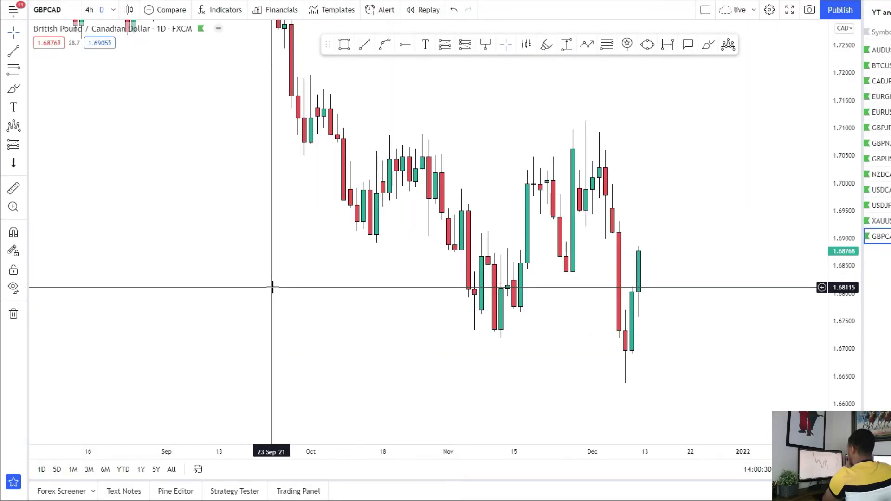
Pan the GBPCAD daily chart, then switch it to 4-hour candles
{"action": "left_click_drag", "start_coordinate": [144, 94], "coordinate": [261, 263]}
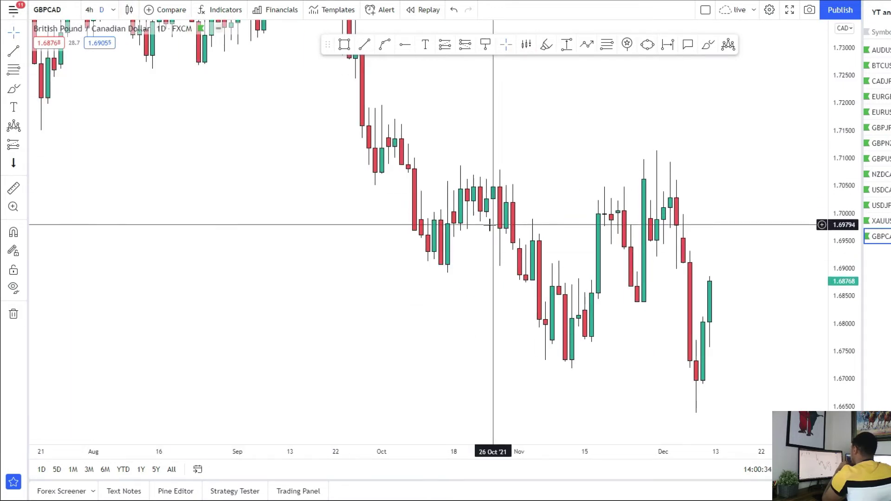
{"action": "left_click_drag", "start_coordinate": [493, 225], "coordinate": [453, 221]}
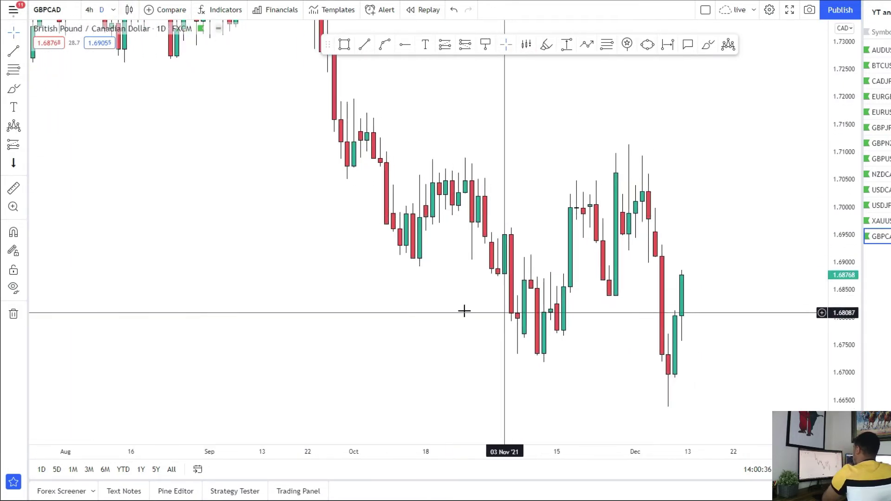
{"action": "left_click", "coordinate": [89, 10]}
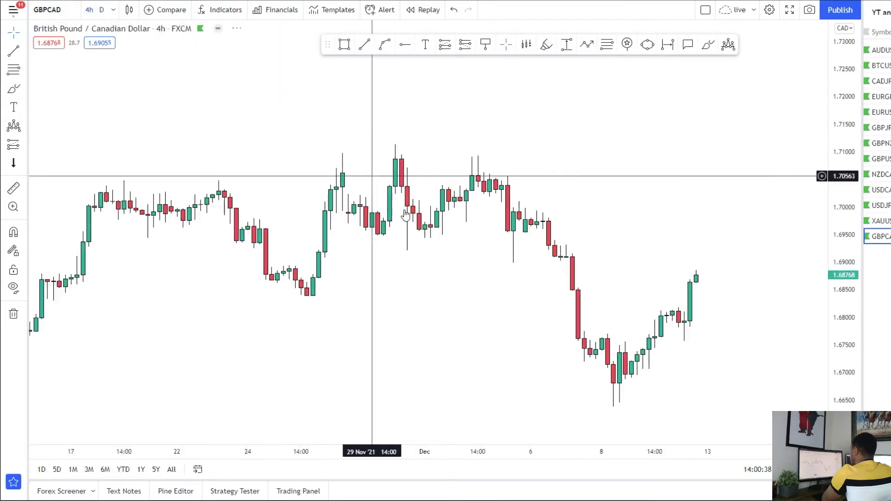
Draw a zone box over the late-November highs and begin a trend line at the November low
{"action": "left_click", "coordinate": [344, 44]}
{"action": "left_click_drag", "start_coordinate": [494, 139], "coordinate": [697, 235]}
{"action": "scroll", "coordinate": [596, 263], "scroll_direction": "down", "scroll_amount": 3}
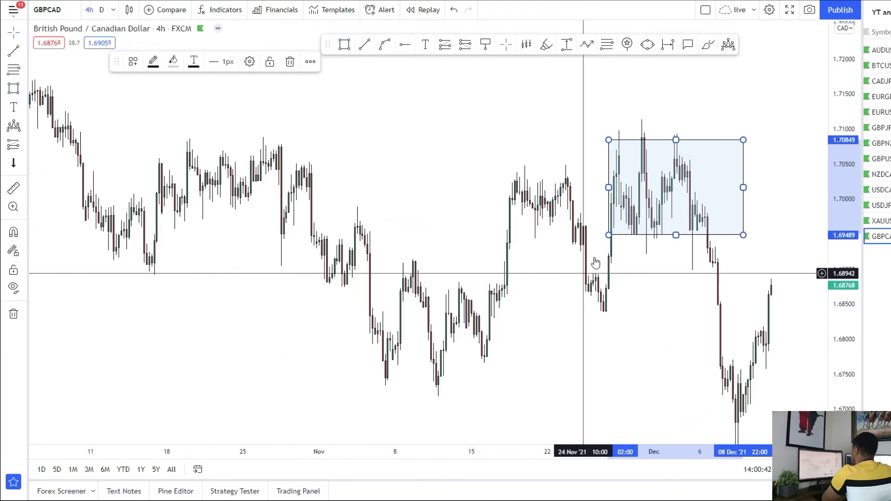
{"action": "scroll", "coordinate": [596, 263], "scroll_direction": "up", "scroll_amount": 2}
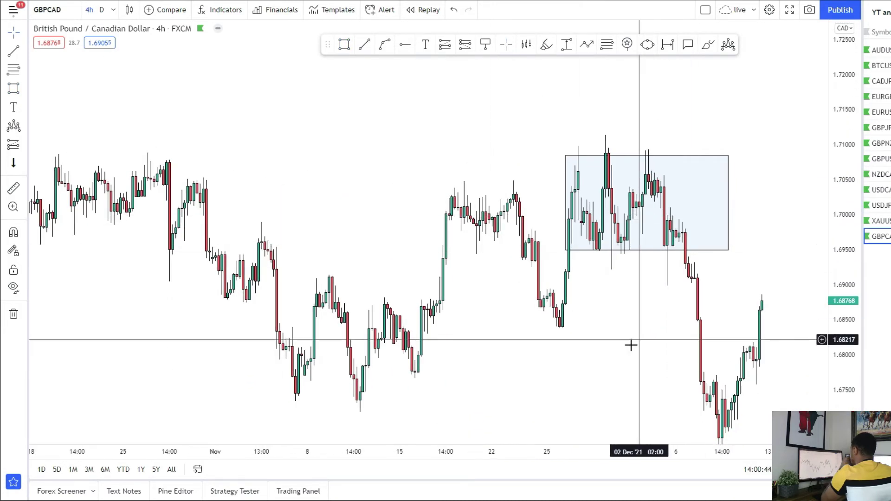
{"action": "left_click_drag", "start_coordinate": [631, 345], "coordinate": [558, 287]}
{"action": "key", "text": "alt+t"}
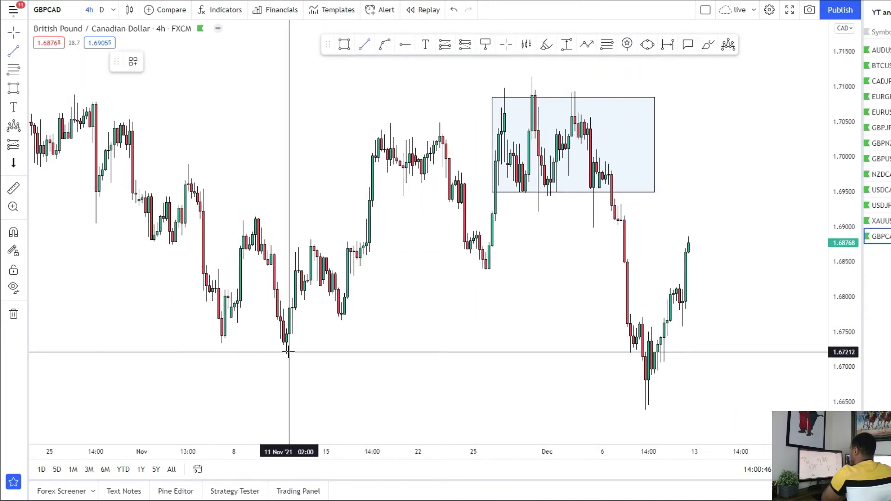
{"action": "left_click", "coordinate": [286, 353]}
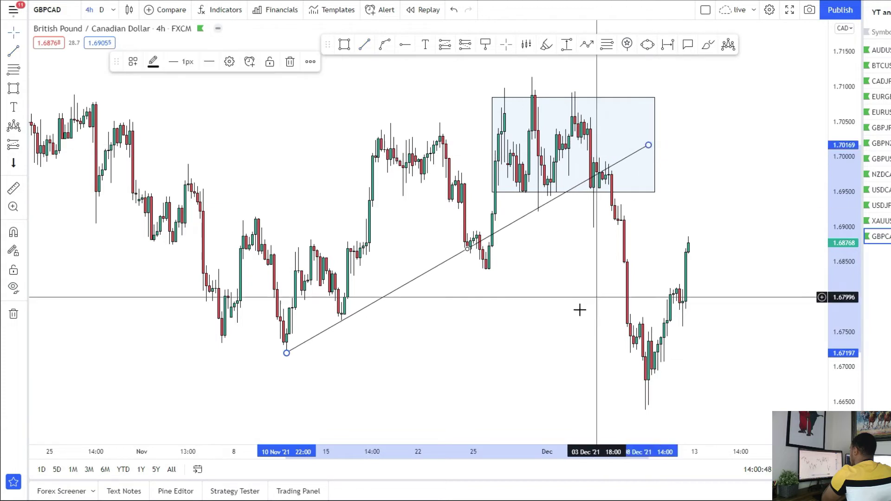
{"action": "left_click_drag", "start_coordinate": [599, 300], "coordinate": [601, 289]}
Draw a thin support zone at 1.6724–1.6737 from November to December, plus a small box
{"action": "left_click", "coordinate": [264, 331]}
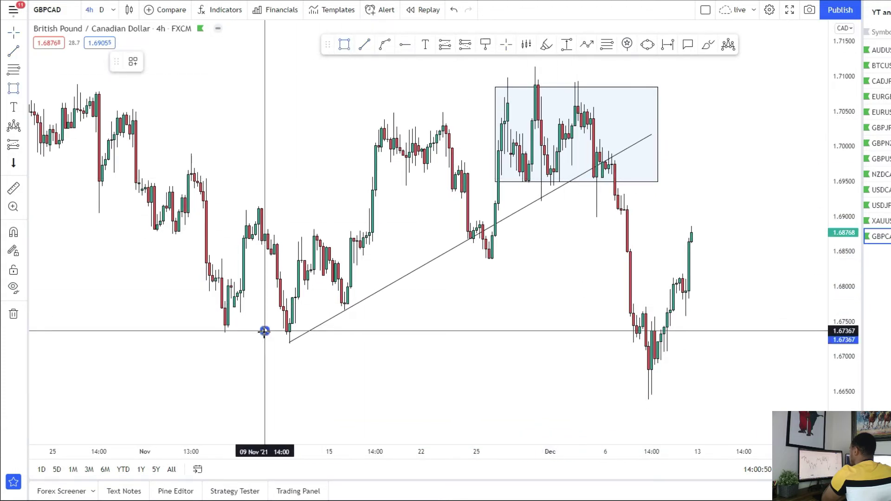
{"action": "left_click", "coordinate": [781, 339]}
{"action": "scroll", "coordinate": [557, 299], "scroll_direction": "up", "scroll_amount": 1}
{"action": "scroll", "coordinate": [522, 204], "scroll_direction": "up", "scroll_amount": 2}
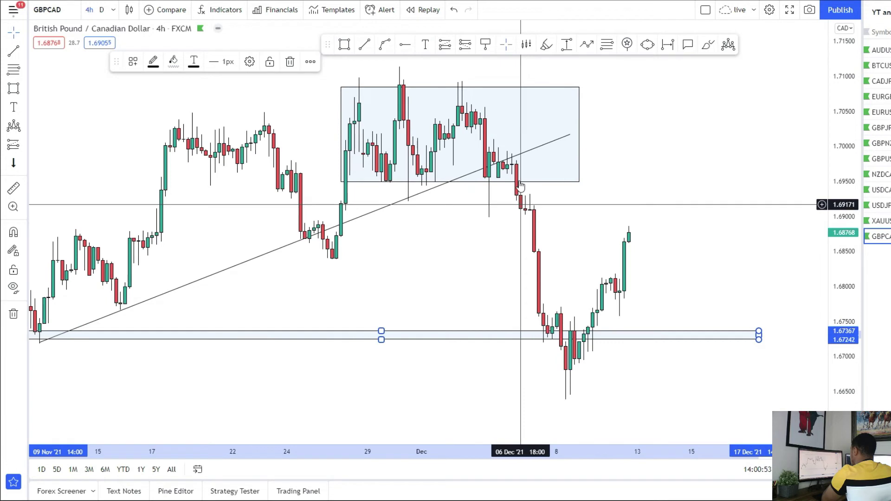
{"action": "left_click", "coordinate": [344, 44]}
{"action": "left_click", "coordinate": [517, 194]}
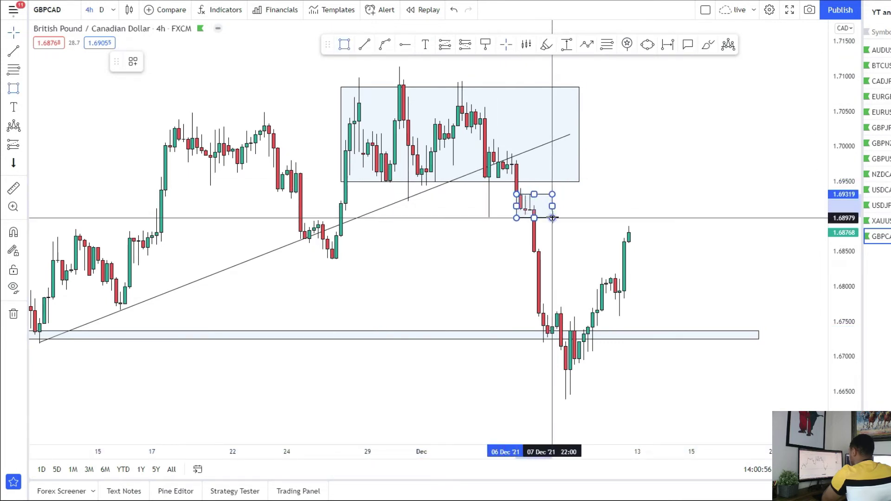
{"action": "scroll", "coordinate": [520, 227], "scroll_direction": "down", "scroll_amount": 1}
{"action": "scroll", "coordinate": [557, 279], "scroll_direction": "down", "scroll_amount": 1}
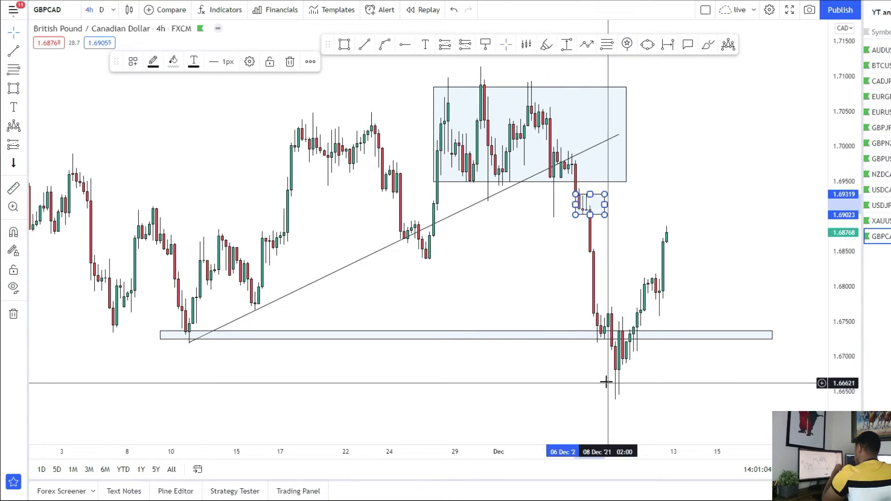
Delete the trend line and the upper zone box
{"action": "left_click", "coordinate": [618, 138]}
{"action": "key", "text": "Delete"}
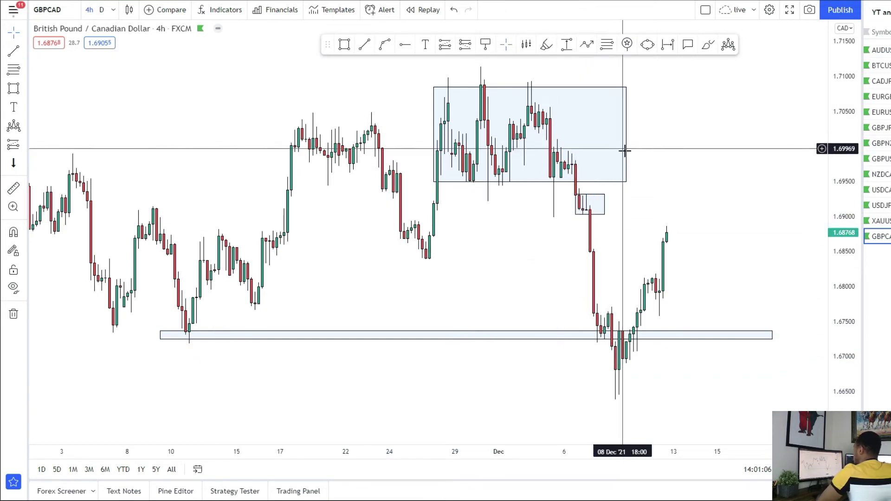
{"action": "left_click", "coordinate": [626, 181]}
{"action": "key", "text": "Delete"}
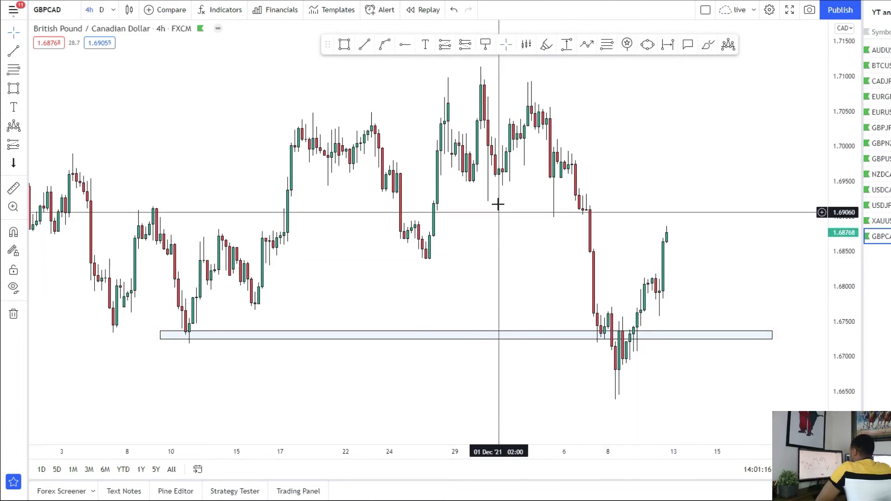
Draw a resistance zone around 1.692–1.695
{"action": "left_click", "coordinate": [13, 89]}
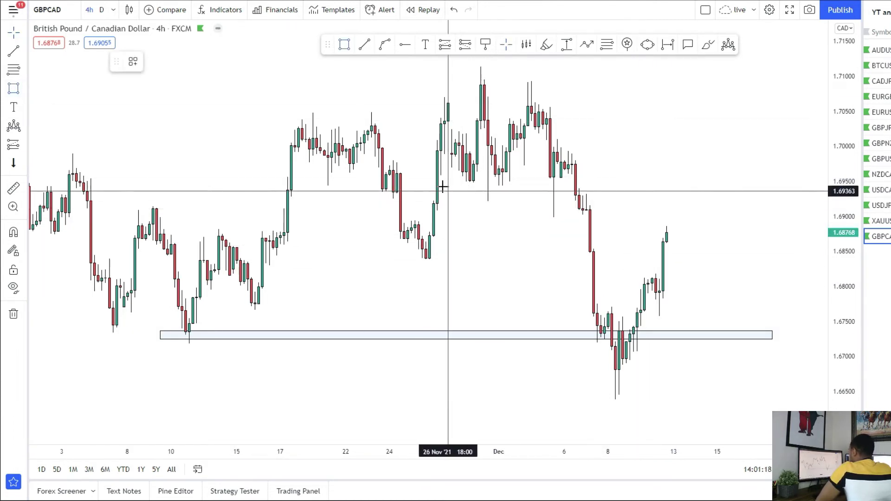
{"action": "left_click_drag", "start_coordinate": [448, 181], "coordinate": [812, 202]}
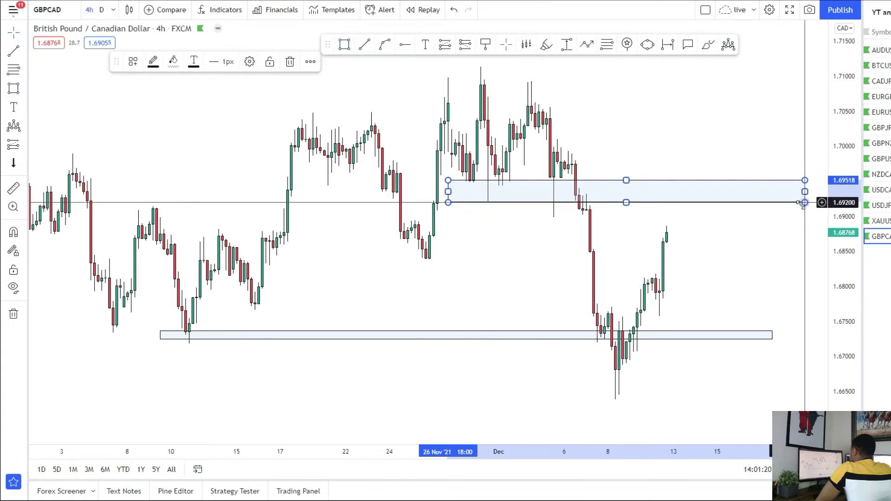
{"action": "left_click", "coordinate": [648, 78]}
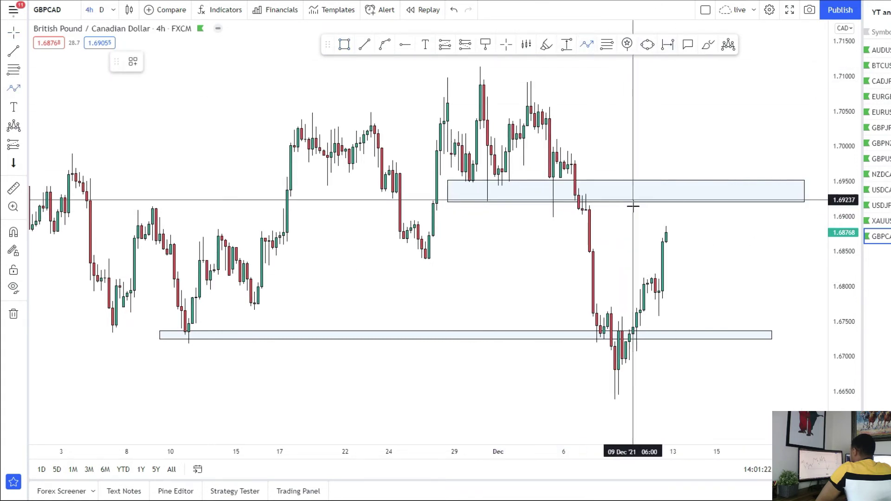
Sketch a path from the latest candle up into resistance, then down to support
{"action": "left_click", "coordinate": [663, 241]}
{"action": "left_click", "coordinate": [685, 193]}
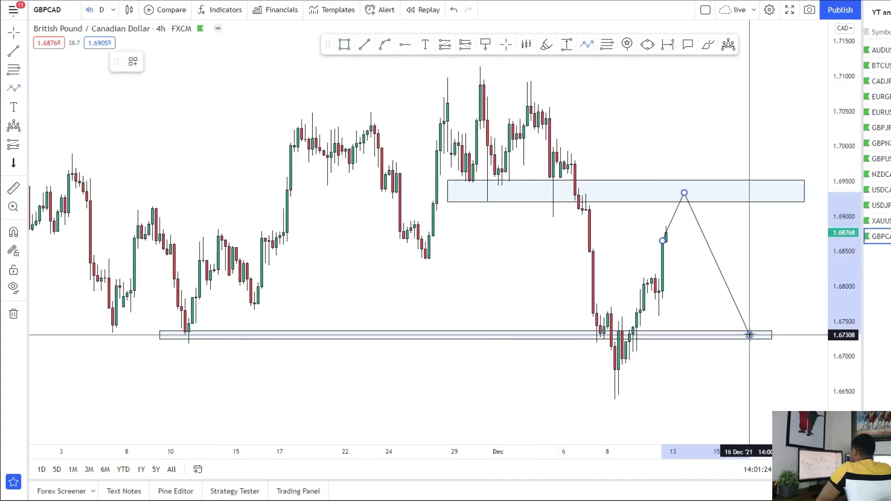
{"action": "left_click", "coordinate": [750, 335]}
{"action": "scroll", "coordinate": [658, 290], "scroll_direction": "down", "scroll_amount": 3}
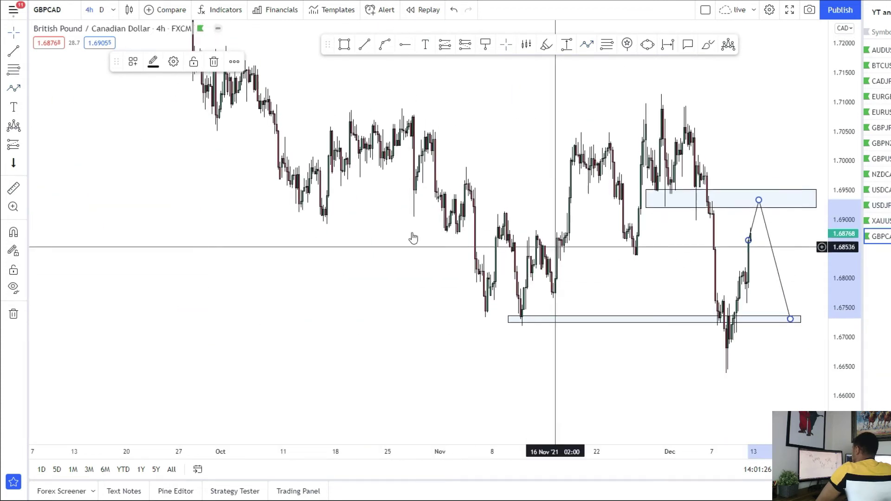
{"action": "left_click_drag", "start_coordinate": [666, 244], "coordinate": [556, 65]}
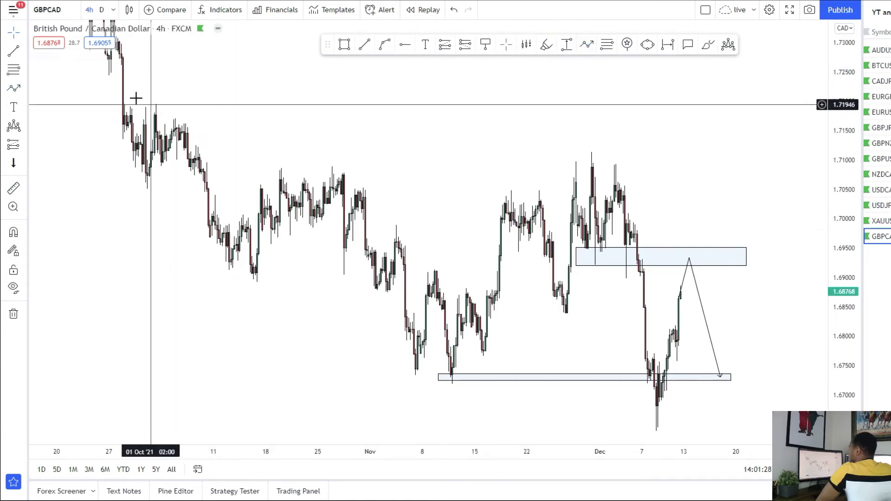
Start a zigzag path across the October–December swings, then cancel it
{"action": "left_click", "coordinate": [111, 89]}
{"action": "left_click", "coordinate": [170, 112]}
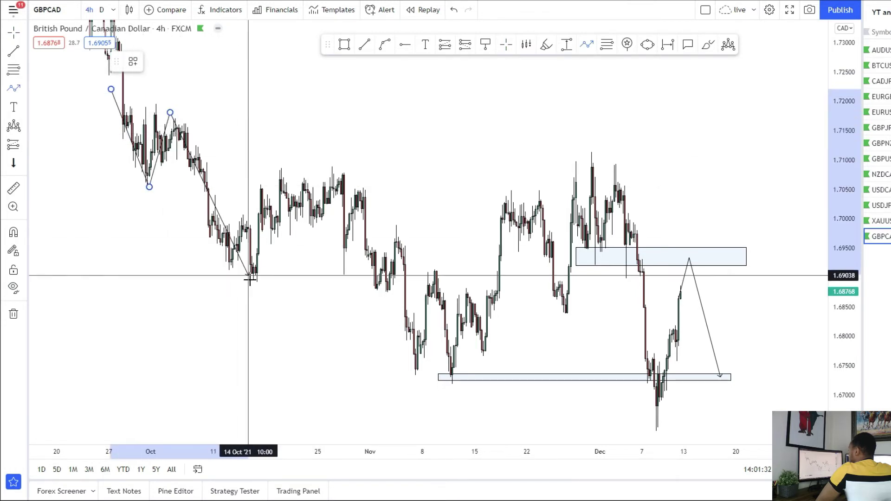
{"action": "left_click", "coordinate": [247, 272]}
{"action": "left_click", "coordinate": [337, 170]}
{"action": "left_click", "coordinate": [455, 376]}
{"action": "left_click", "coordinate": [604, 175]}
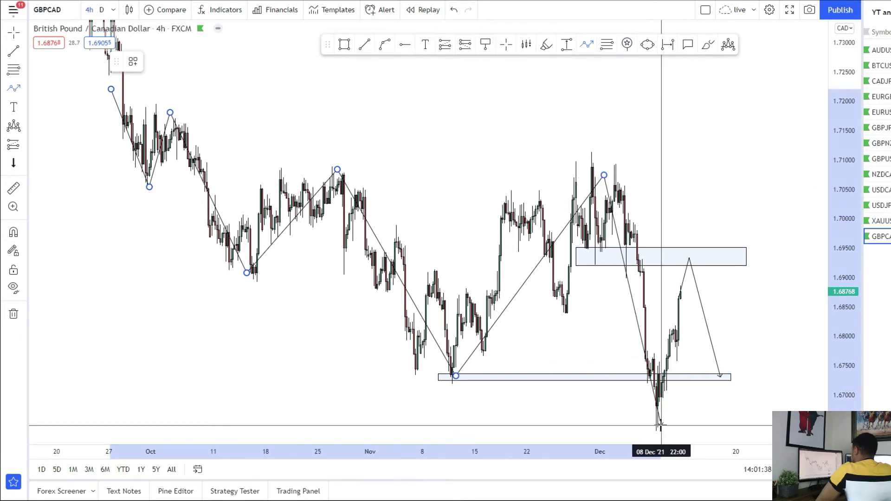
{"action": "key", "text": "Escape"}
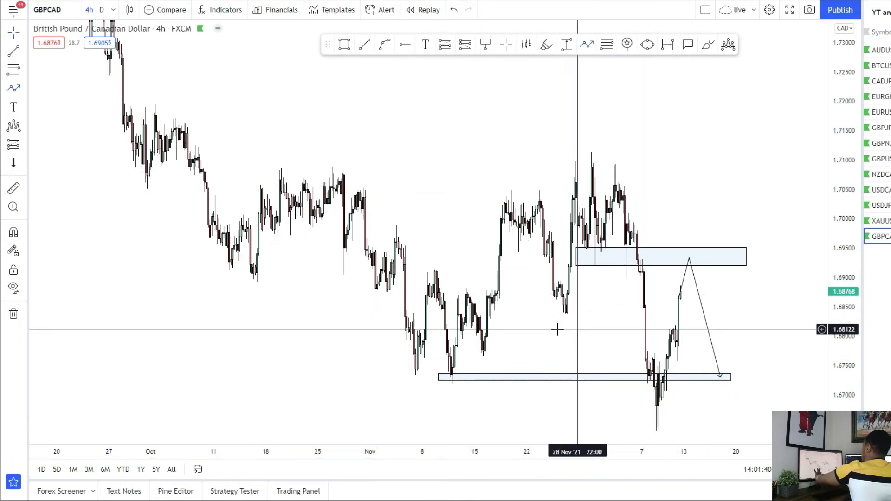
Draw a resistance zone along the 1.707 highs so all three zones show
{"action": "scroll", "coordinate": [510, 327], "scroll_direction": "up", "scroll_amount": 3}
{"action": "scroll", "coordinate": [534, 288], "scroll_direction": "down", "scroll_amount": 3}
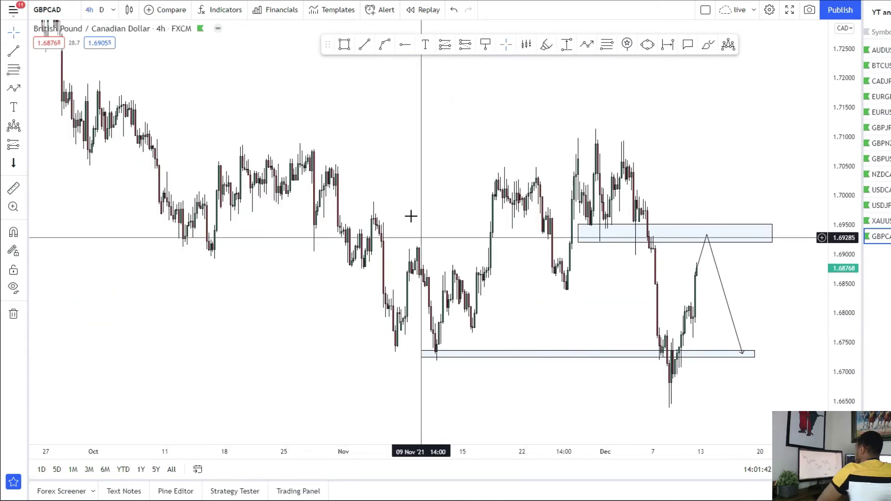
{"action": "left_click_drag", "start_coordinate": [216, 150], "coordinate": [803, 161]}
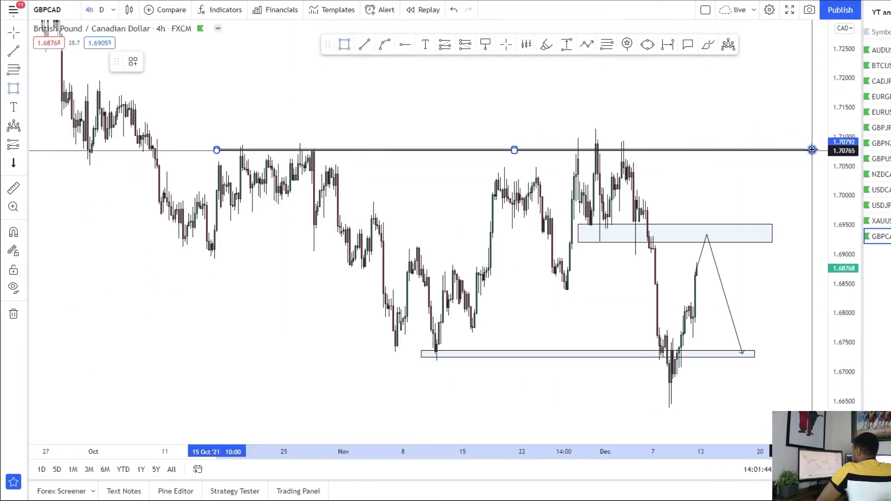
{"action": "left_click_drag", "start_coordinate": [469, 242], "coordinate": [386, 264]}
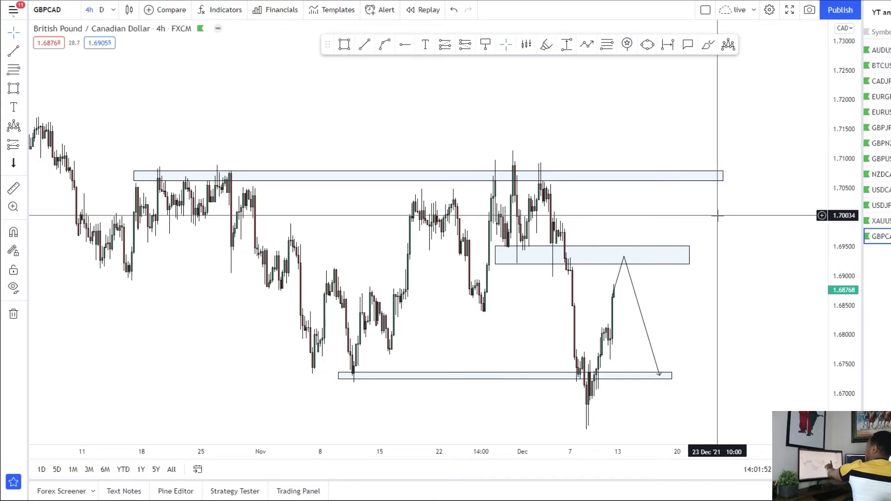
Stretch the price scale and place a short position at the middle zone, entry 1.69198
{"action": "left_click_drag", "start_coordinate": [706, 203], "coordinate": [695, 259]}
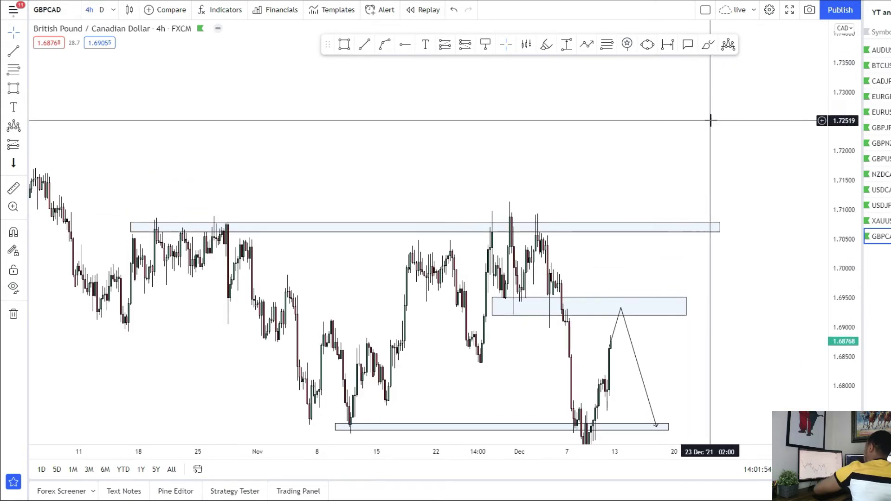
{"action": "scroll", "coordinate": [631, 180], "scroll_direction": "up", "scroll_amount": 3}
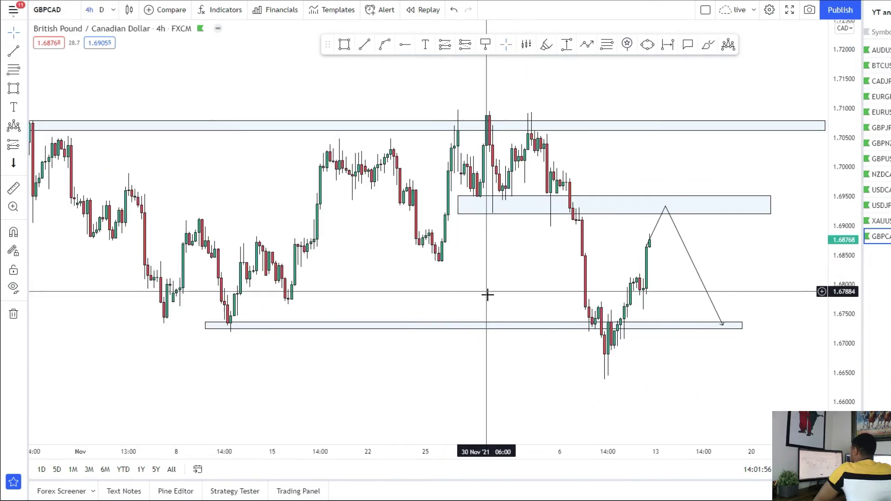
{"action": "left_click_drag", "start_coordinate": [851, 358], "coordinate": [851, 315]}
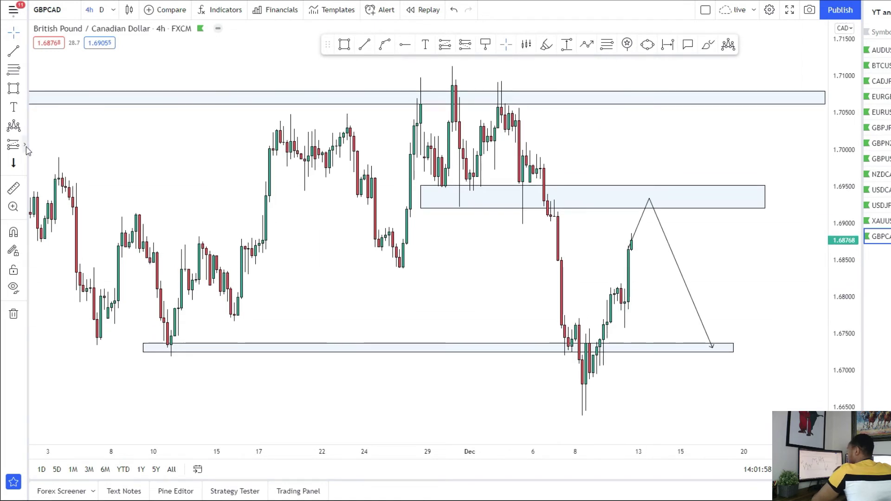
{"action": "left_click", "coordinate": [26, 150]}
{"action": "left_click", "coordinate": [74, 166]}
{"action": "scroll", "coordinate": [354, 242], "scroll_direction": "up", "scroll_amount": 4}
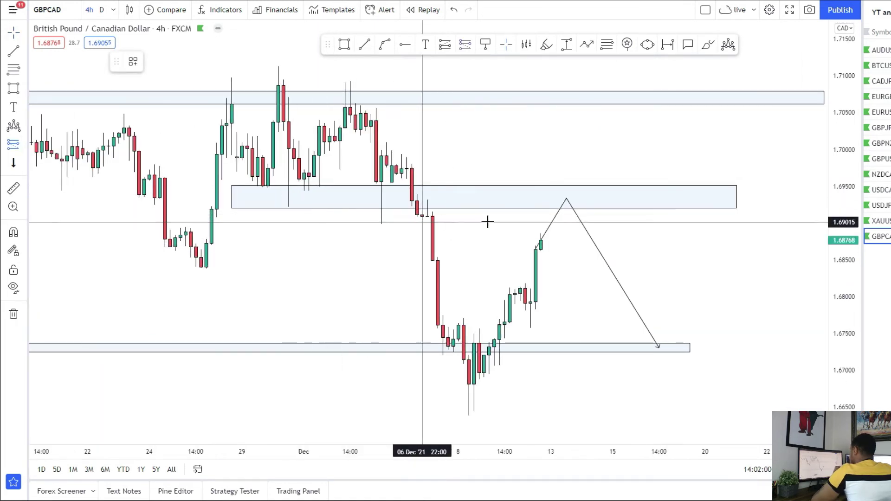
{"action": "left_click", "coordinate": [556, 208]}
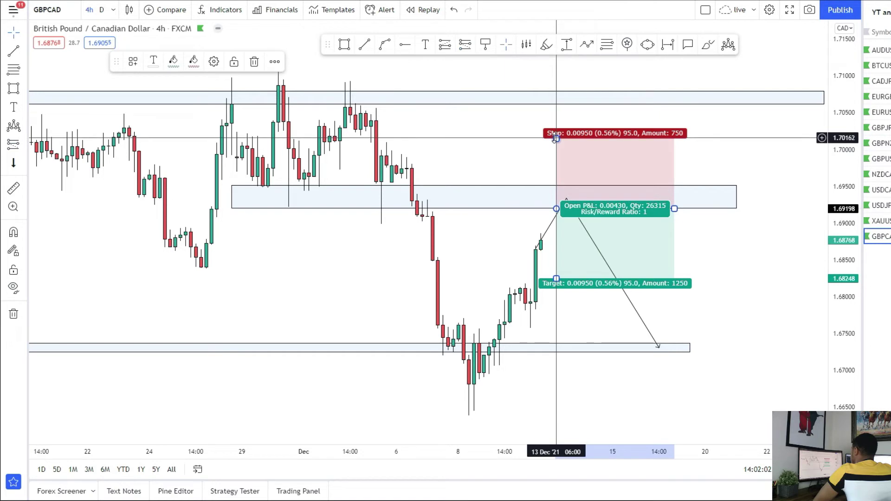
Set the short's stop to 1.69768 and its target at the lower zone, 1.67341
{"action": "left_click_drag", "start_coordinate": [556, 138], "coordinate": [556, 166]}
{"action": "left_click_drag", "start_coordinate": [675, 208], "coordinate": [628, 209]}
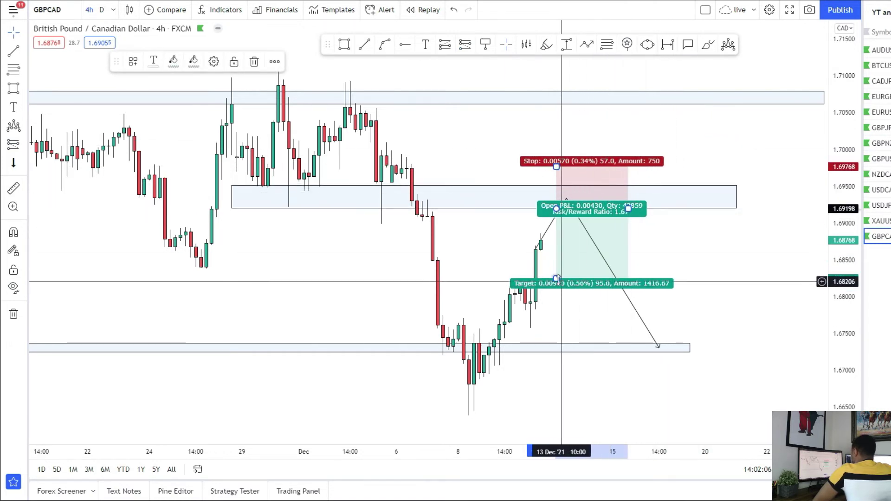
{"action": "left_click_drag", "start_coordinate": [561, 286], "coordinate": [558, 346]}
{"action": "left_click_drag", "start_coordinate": [445, 300], "coordinate": [390, 342]}
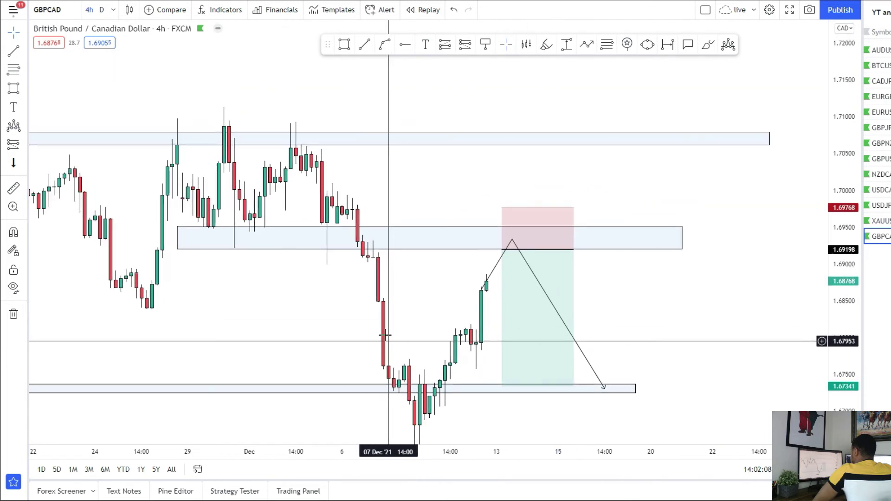
Pick the Short Position tool again for a second trade
{"action": "left_click", "coordinate": [20, 147]}
{"action": "left_click", "coordinate": [55, 165]}
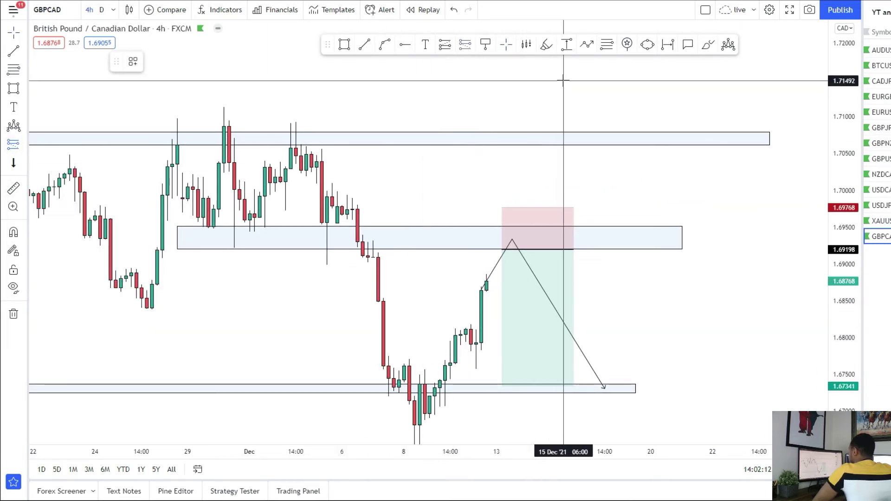
{"action": "scroll", "coordinate": [513, 235], "scroll_direction": "down", "scroll_amount": 2}
{"action": "scroll", "coordinate": [464, 278], "scroll_direction": "up", "scroll_amount": 3}
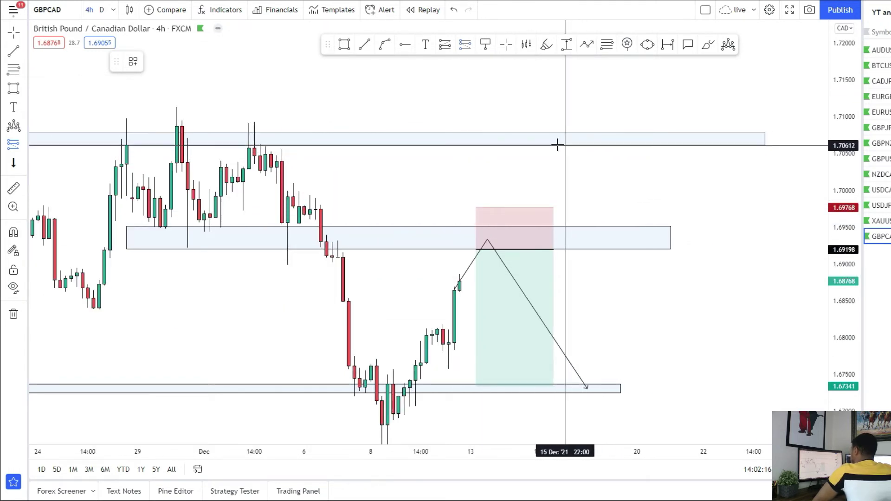
Place a second short at the upper zone near 1.70626 with stop 1.71133
{"action": "left_click", "coordinate": [557, 145]}
{"action": "left_click_drag", "start_coordinate": [553, 73], "coordinate": [553, 95]}
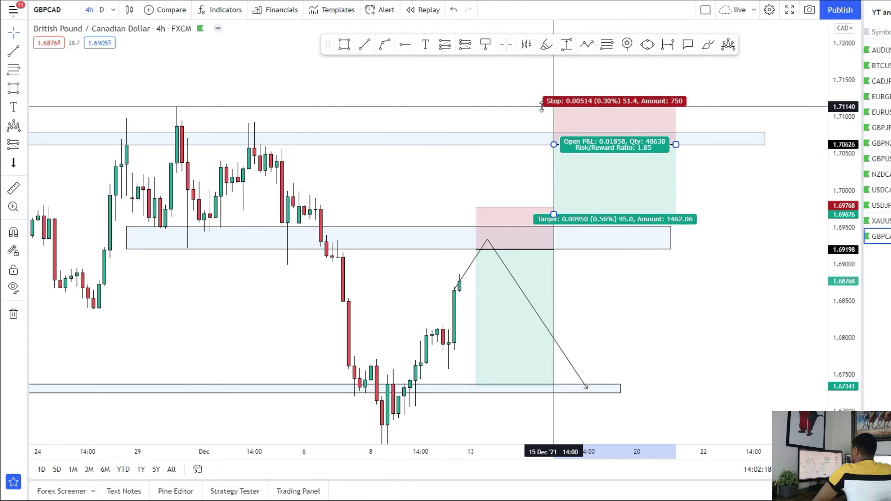
{"action": "scroll", "coordinate": [441, 186], "scroll_direction": "down", "scroll_amount": 5}
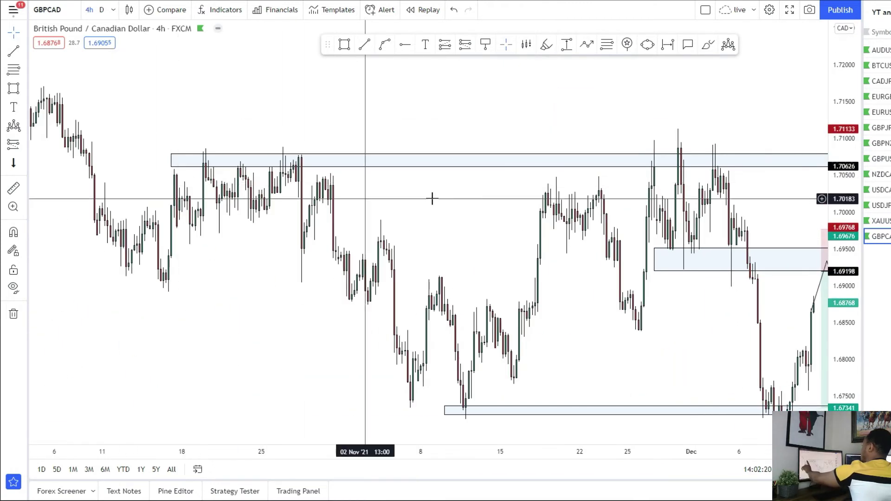
{"action": "scroll", "coordinate": [446, 251], "scroll_direction": "up", "scroll_amount": 3}
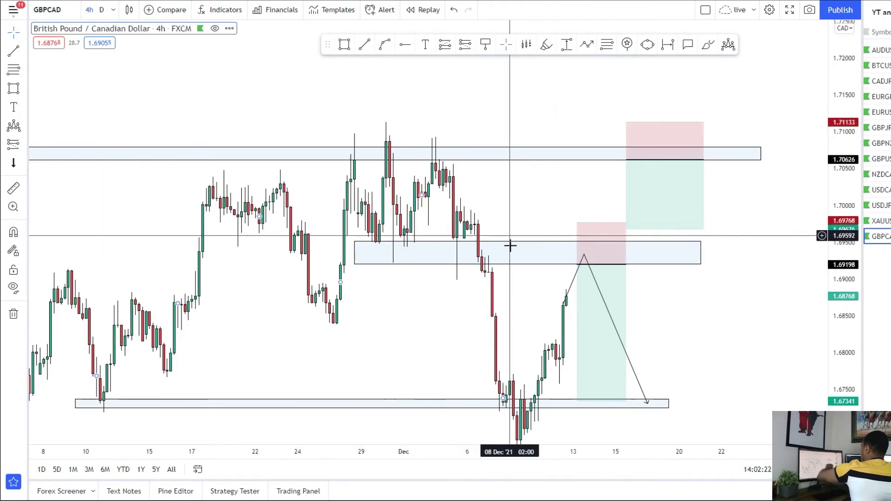
{"action": "scroll", "coordinate": [498, 193], "scroll_direction": "up", "scroll_amount": 3}
Set the second short's target at the top of the middle zone, 1.69409
{"action": "left_click", "coordinate": [587, 228]}
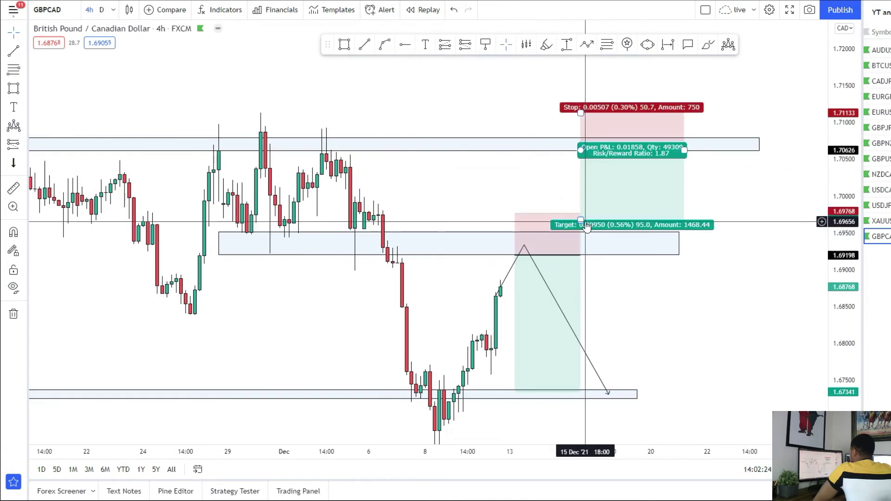
{"action": "left_click_drag", "start_coordinate": [581, 221], "coordinate": [582, 243]}
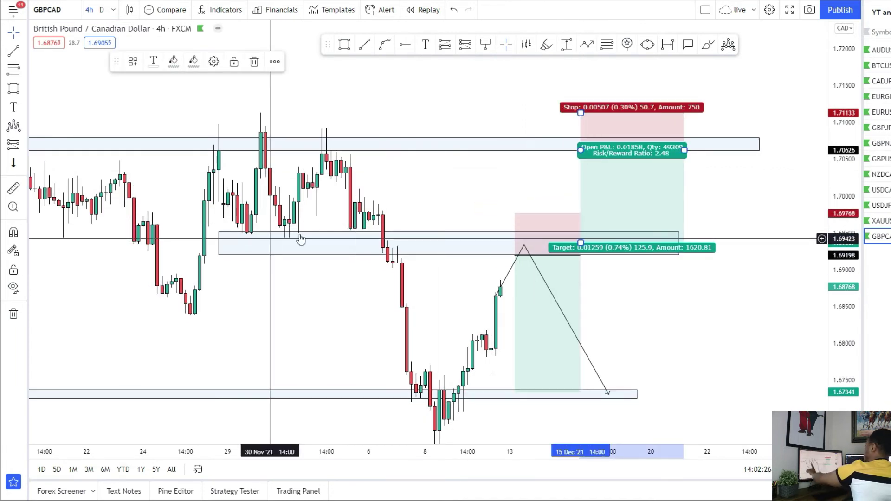
{"action": "mouse_move", "coordinate": [678, 296]}
{"action": "left_mouse_down"}
{"action": "mouse_move", "coordinate": [670, 324]}
{"action": "mouse_move", "coordinate": [677, 227]}
{"action": "left_mouse_up"}
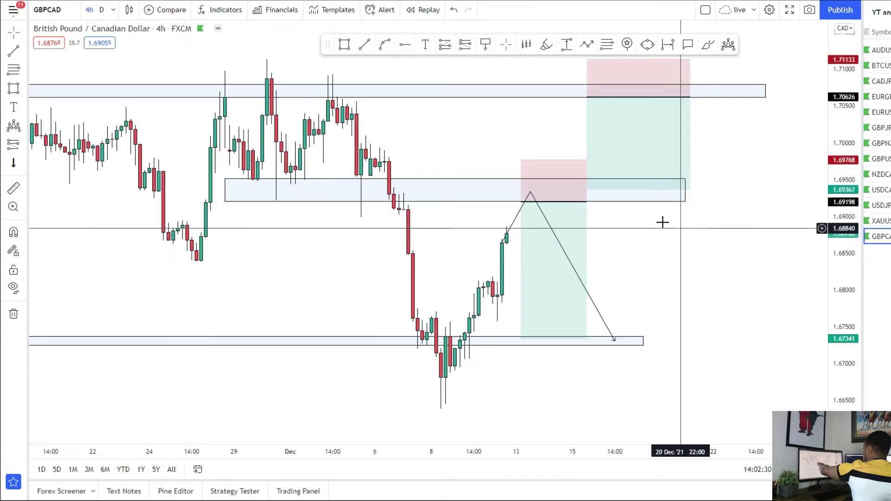
{"action": "left_click", "coordinate": [594, 194]}
{"action": "mouse_move", "coordinate": [588, 188]}
{"action": "left_mouse_down"}
{"action": "mouse_move", "coordinate": [591, 333]}
{"action": "mouse_move", "coordinate": [591, 186]}
{"action": "left_mouse_up"}
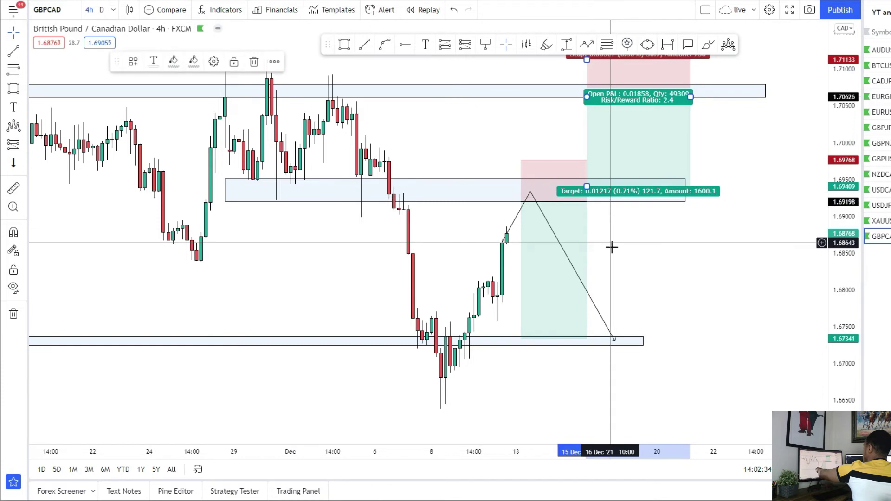
{"action": "left_click_drag", "start_coordinate": [611, 243], "coordinate": [589, 305]}
Select the upper zone rectangle and pan through earlier price history
{"action": "left_click", "coordinate": [694, 152]}
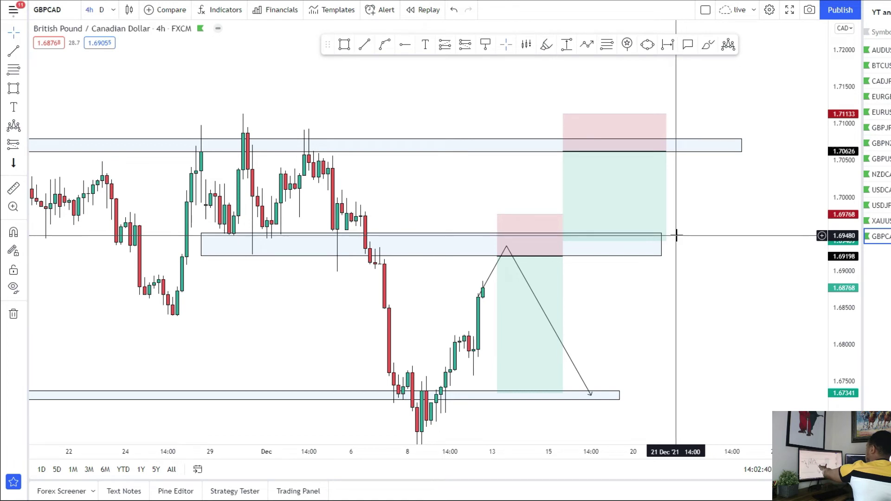
{"action": "scroll", "coordinate": [659, 311], "scroll_direction": "up", "scroll_amount": 3}
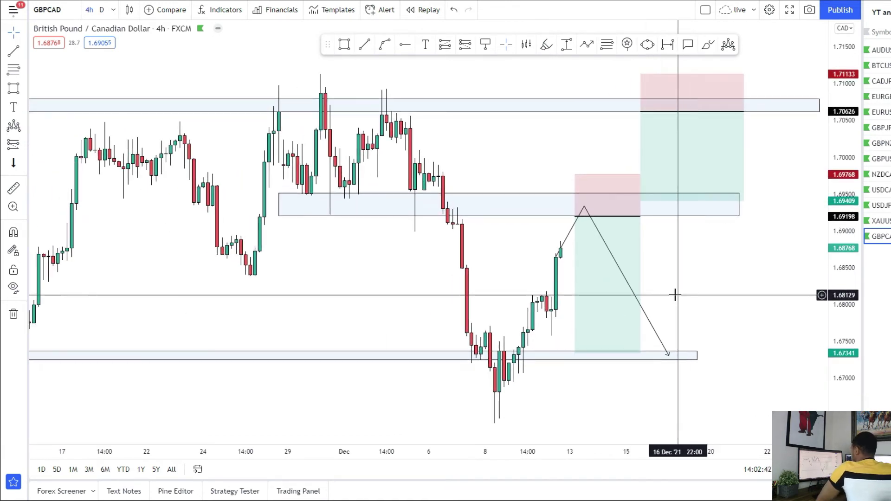
{"action": "scroll", "coordinate": [418, 260], "scroll_direction": "down", "scroll_amount": 3}
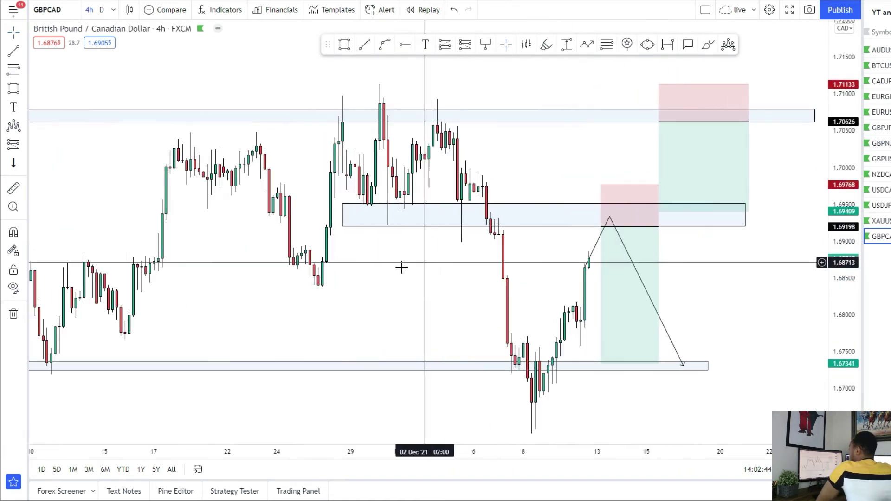
{"action": "scroll", "coordinate": [381, 276], "scroll_direction": "down", "scroll_amount": 1}
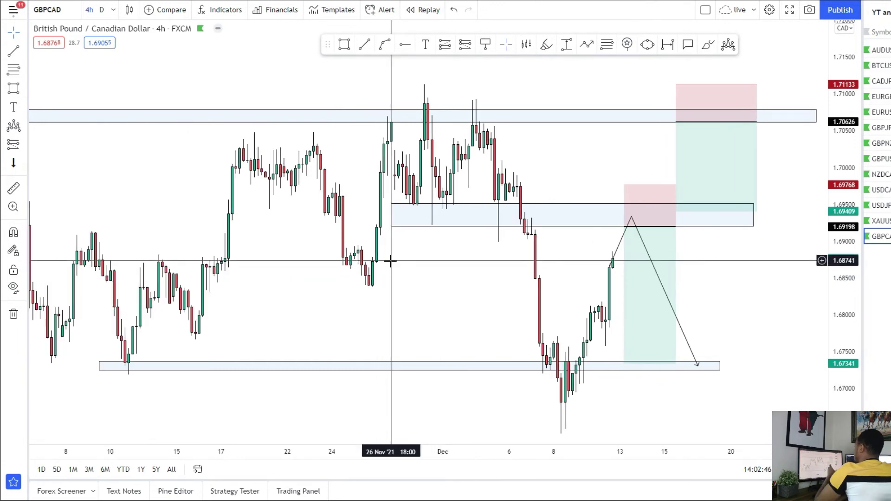
{"action": "scroll", "coordinate": [386, 269], "scroll_direction": "down", "scroll_amount": 2}
{"action": "left_click_drag", "start_coordinate": [394, 133], "coordinate": [406, 233]}
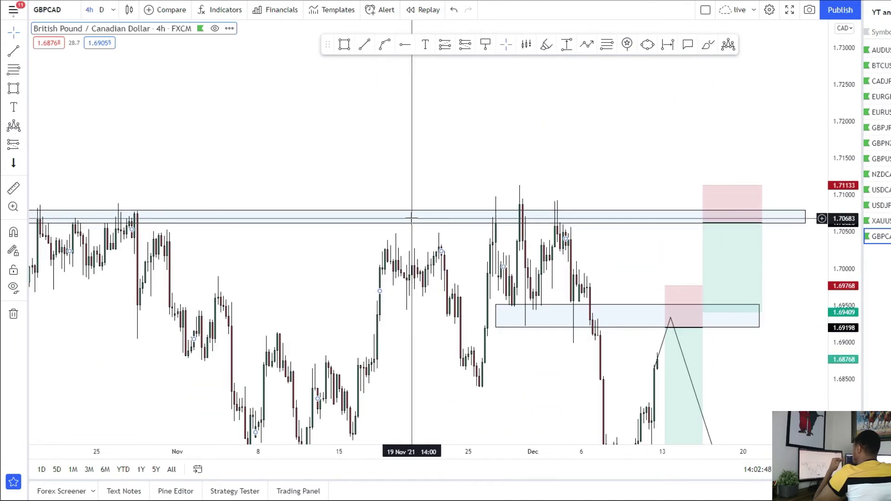
{"action": "scroll", "coordinate": [411, 219], "scroll_direction": "up", "scroll_amount": 2}
{"action": "left_click_drag", "start_coordinate": [350, 311], "coordinate": [358, 252]}
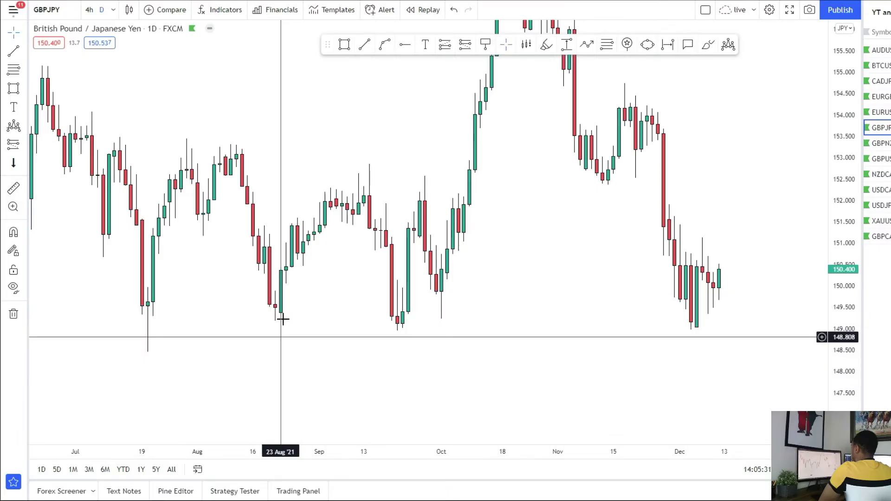
Draw a support zone across the July–December lows on GBPJPY
{"action": "left_click_drag", "start_coordinate": [267, 348], "coordinate": [251, 323]}
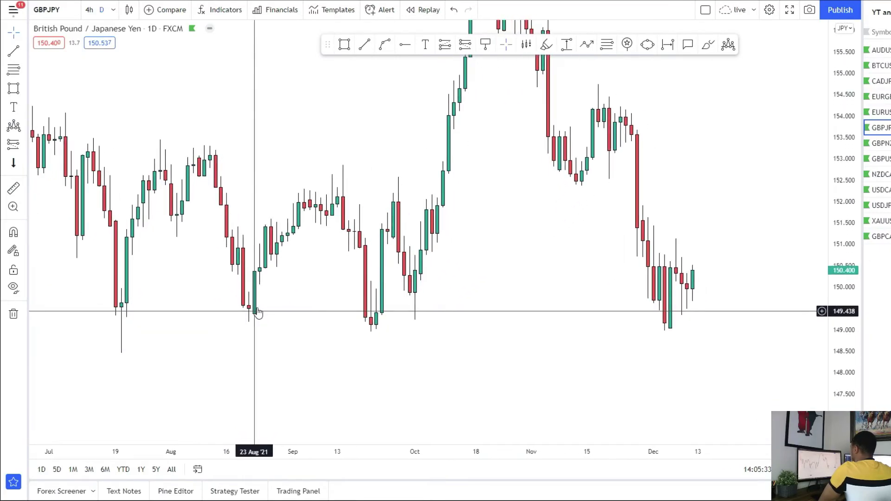
{"action": "left_click", "coordinate": [110, 309]}
{"action": "left_click", "coordinate": [793, 318]}
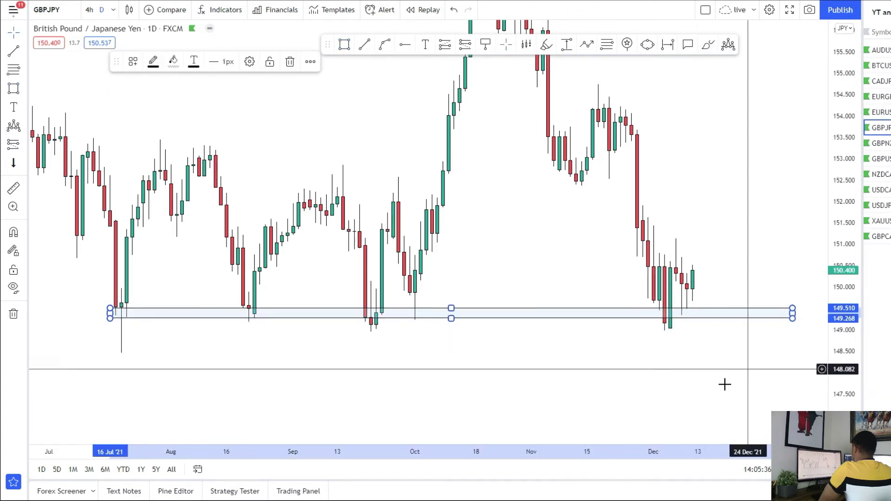
{"action": "left_click", "coordinate": [470, 372]}
{"action": "scroll", "coordinate": [480, 315], "scroll_direction": "down", "scroll_amount": 2}
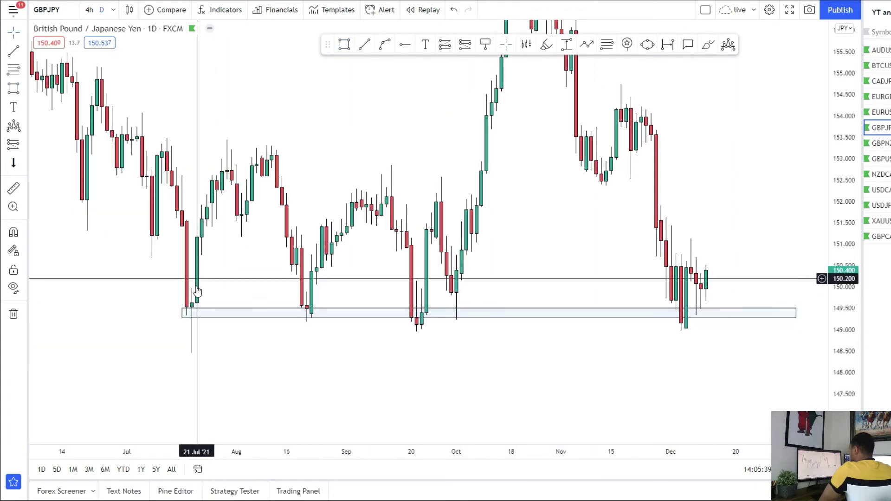
{"action": "scroll", "coordinate": [582, 278], "scroll_direction": "up", "scroll_amount": 2}
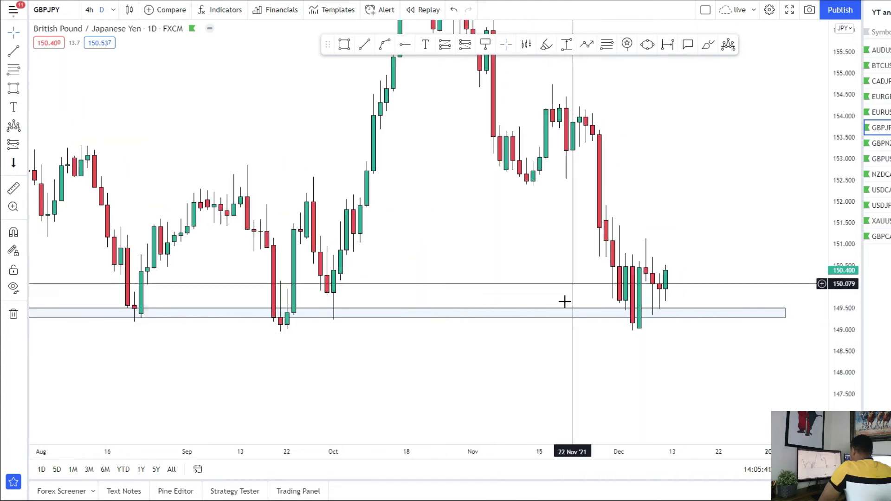
{"action": "scroll", "coordinate": [589, 355], "scroll_direction": "down", "scroll_amount": 3}
Remove all drawings from the GBPJPY chart and centre the December candles
{"action": "right_click", "coordinate": [557, 362]}
{"action": "mouse_move", "coordinate": [599, 428]}
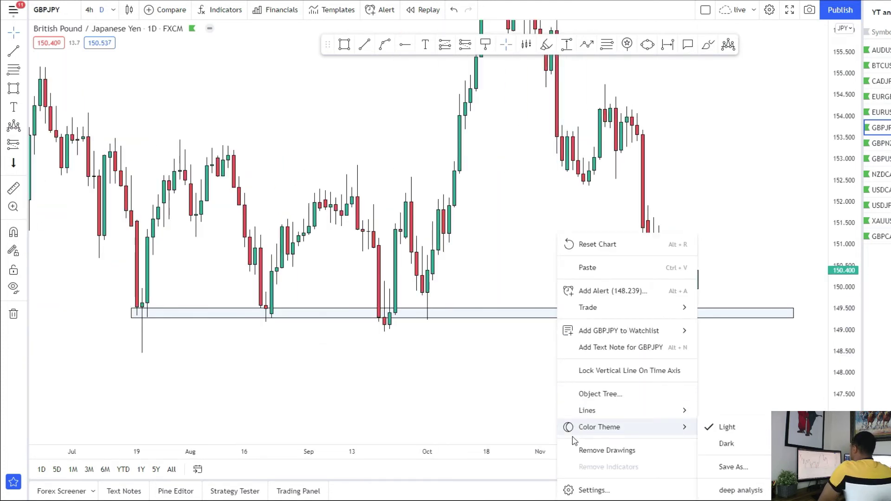
{"action": "left_click", "coordinate": [575, 451]}
{"action": "scroll", "coordinate": [571, 344], "scroll_direction": "up", "scroll_amount": 3}
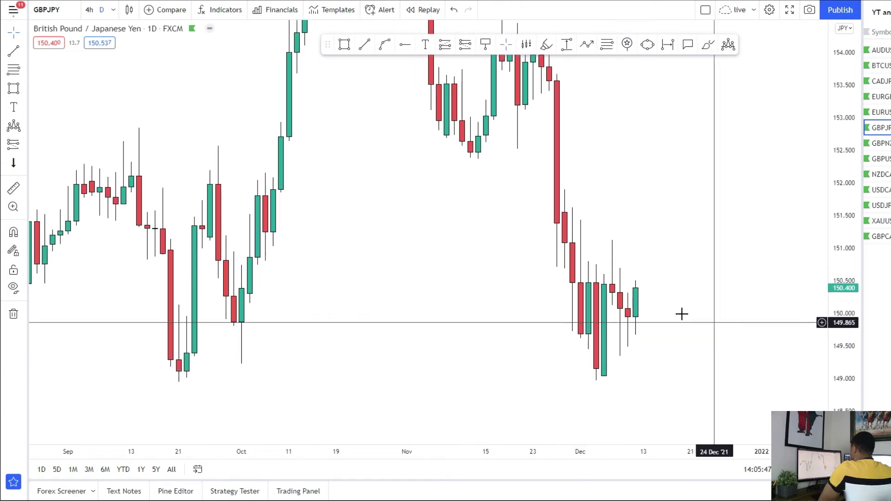
{"action": "scroll", "coordinate": [567, 347], "scroll_direction": "up", "scroll_amount": 2}
{"action": "scroll", "coordinate": [566, 347], "scroll_direction": "up", "scroll_amount": 1}
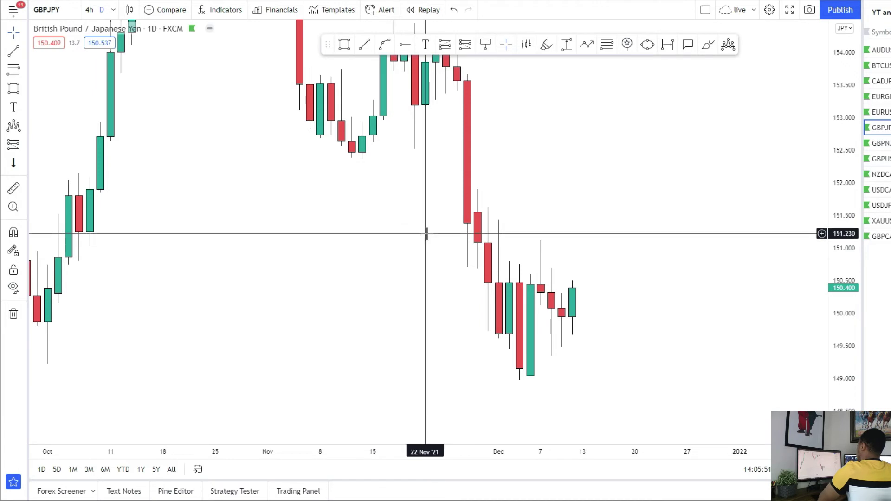
{"action": "left_click_drag", "start_coordinate": [423, 234], "coordinate": [438, 155]}
{"action": "scroll", "coordinate": [483, 249], "scroll_direction": "up", "scroll_amount": 2}
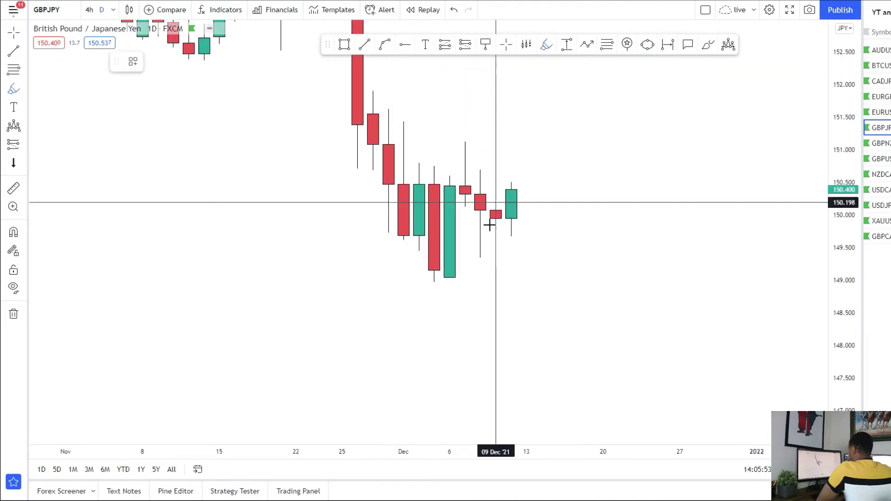
Place two scratch marker points, then remove the drawings again
{"action": "left_click", "coordinate": [480, 255]}
{"action": "left_click", "coordinate": [512, 234]}
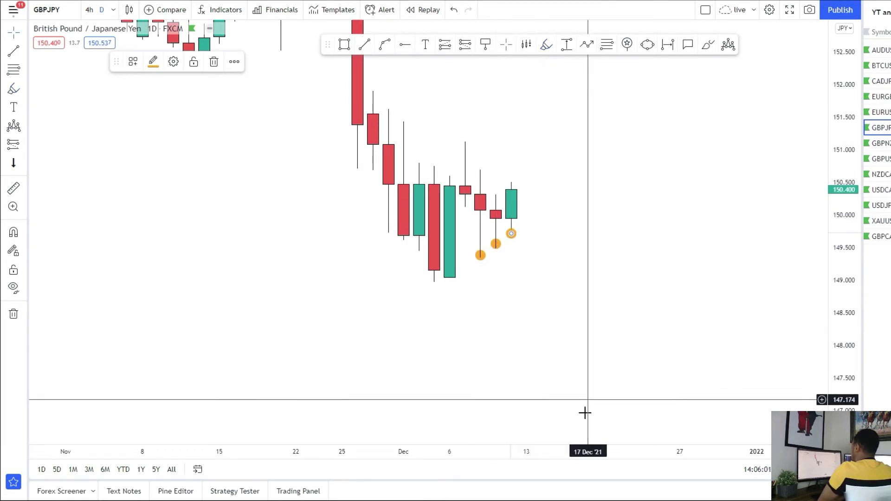
{"action": "right_click", "coordinate": [515, 256]}
{"action": "left_click", "coordinate": [550, 450]}
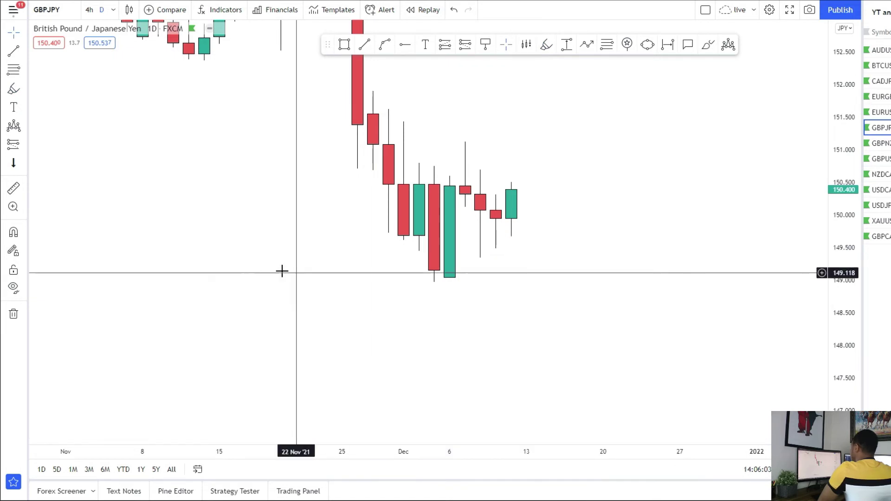
{"action": "scroll", "coordinate": [76, 215], "scroll_direction": "down", "scroll_amount": 3}
{"action": "scroll", "coordinate": [284, 33], "scroll_direction": "down", "scroll_amount": 2}
Draw a thin zone box across the 149.5 lows and start a line
{"action": "left_click", "coordinate": [344, 47]}
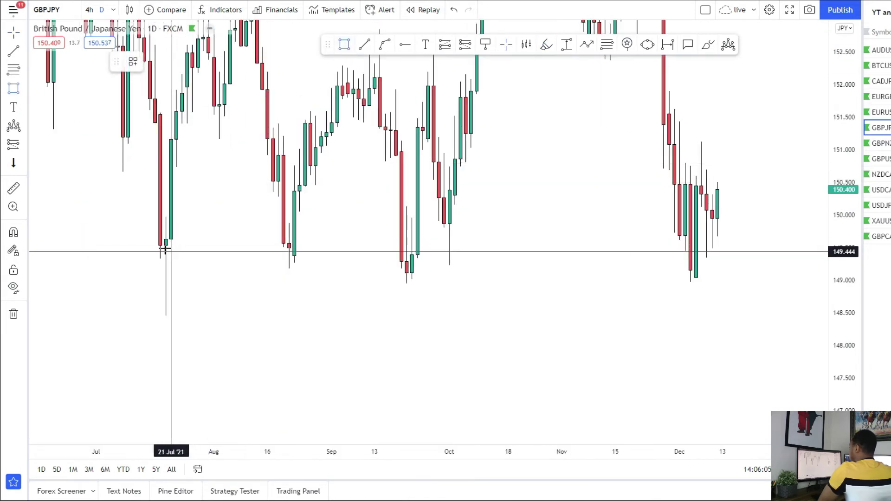
{"action": "left_click_drag", "start_coordinate": [321, 252], "coordinate": [799, 253]}
{"action": "left_click_drag", "start_coordinate": [650, 279], "coordinate": [504, 309]}
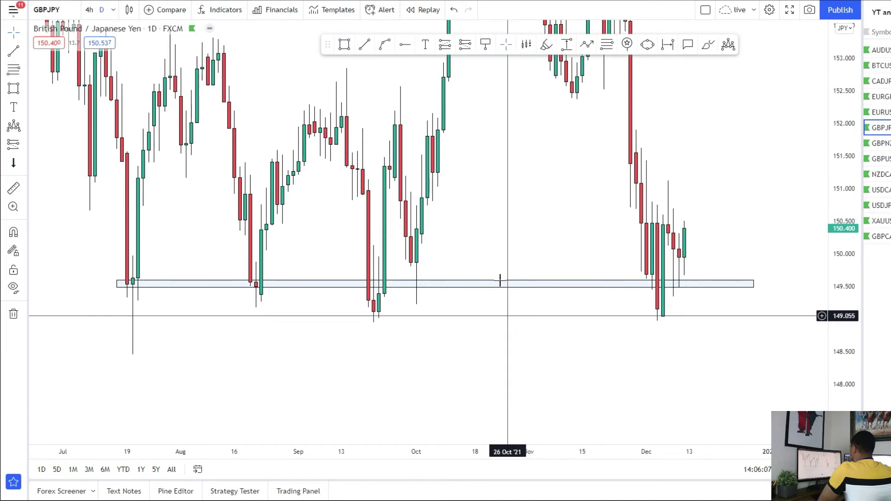
{"action": "scroll", "coordinate": [495, 211], "scroll_direction": "up", "scroll_amount": 3}
{"action": "scroll", "coordinate": [561, 60], "scroll_direction": "up", "scroll_amount": 2}
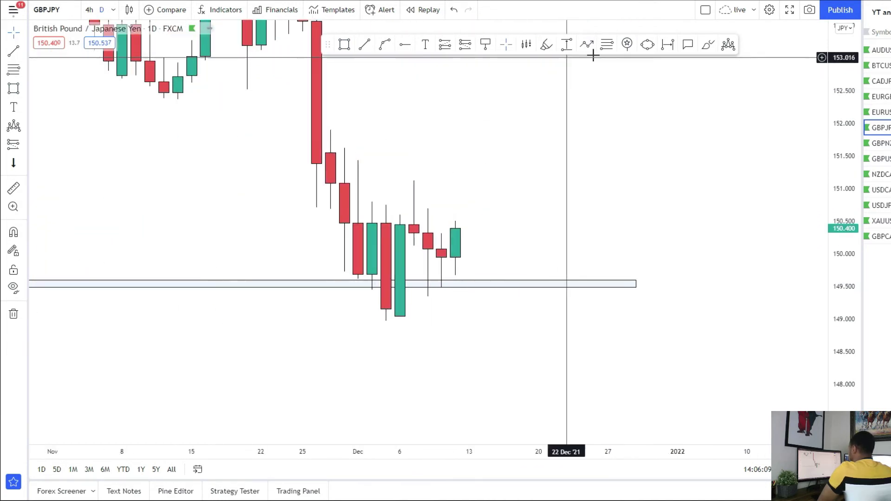
{"action": "left_click", "coordinate": [289, 246]}
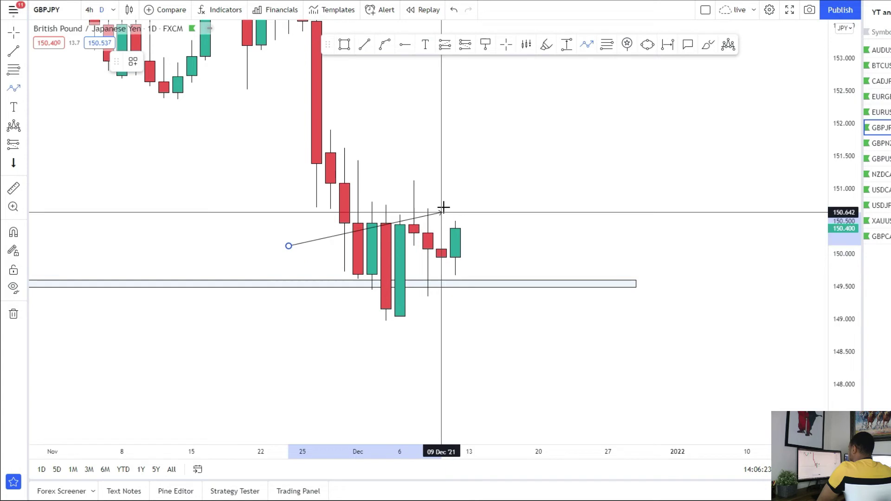
Cancel the line and draw zones at about 150.5 and near 152.4
{"action": "key", "text": "Escape"}
{"action": "left_click", "coordinate": [364, 44]}
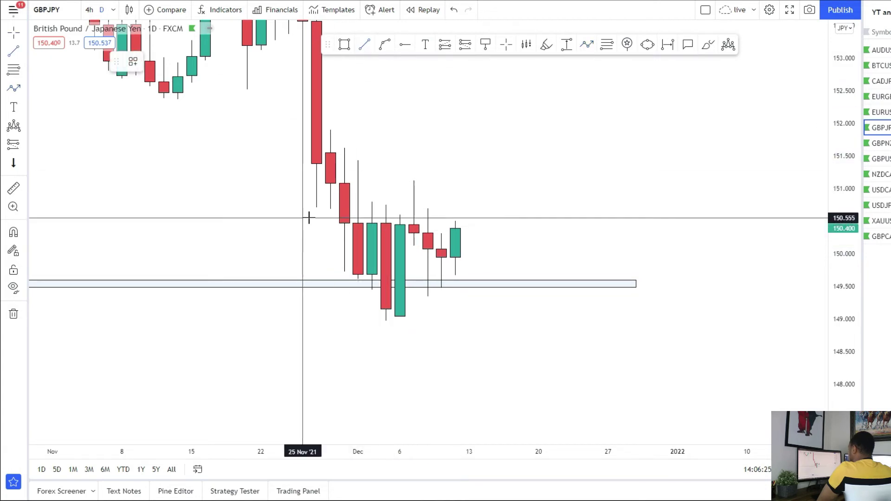
{"action": "left_click", "coordinate": [344, 44]}
{"action": "mouse_move", "coordinate": [317, 217]}
{"action": "left_mouse_down"}
{"action": "mouse_move", "coordinate": [608, 221]}
{"action": "mouse_move", "coordinate": [551, 222]}
{"action": "left_mouse_up"}
{"action": "left_click_drag", "start_coordinate": [514, 255], "coordinate": [371, 65]}
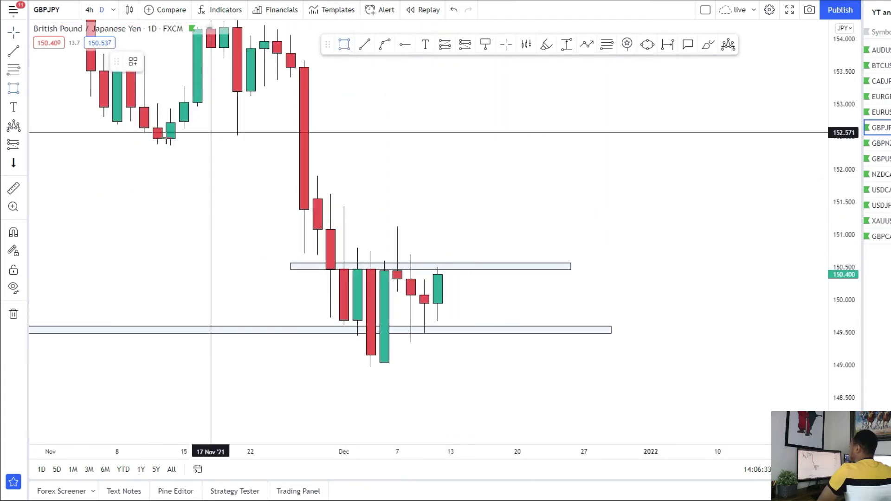
{"action": "left_click_drag", "start_coordinate": [131, 139], "coordinate": [667, 170]}
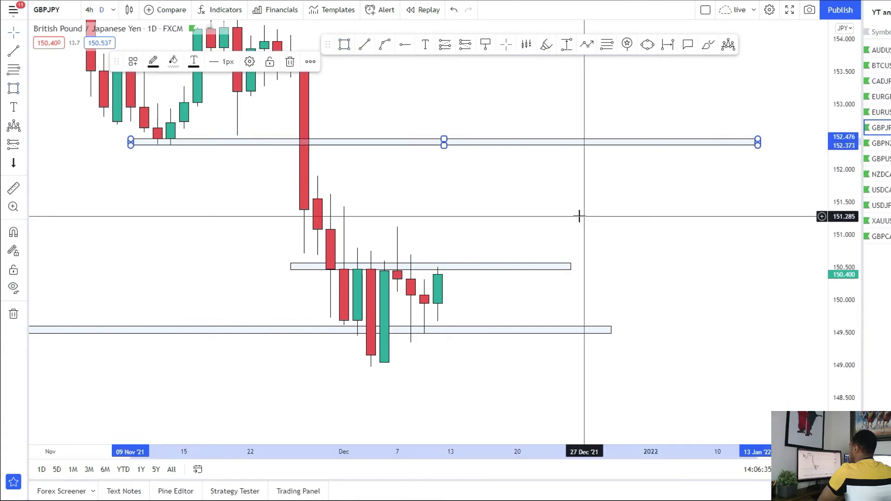
Review the 152.4 zone and switch GBPJPY to the 4-hour timeframe
{"action": "scroll", "coordinate": [579, 216], "scroll_direction": "down", "scroll_amount": 3}
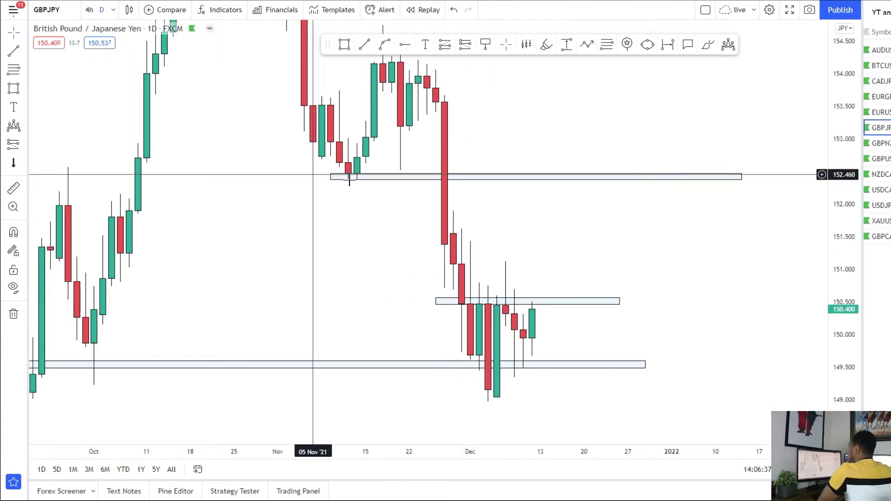
{"action": "scroll", "coordinate": [358, 163], "scroll_direction": "down", "scroll_amount": 3}
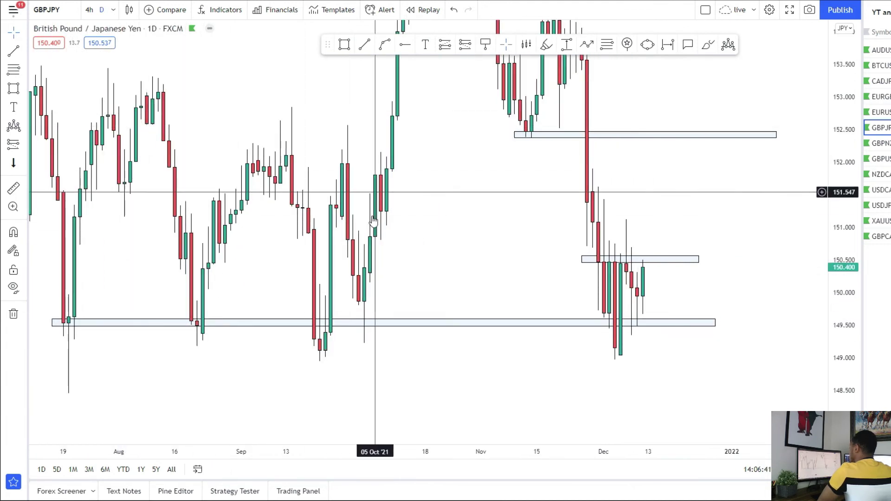
{"action": "scroll", "coordinate": [344, 264], "scroll_direction": "up", "scroll_amount": 3}
{"action": "scroll", "coordinate": [344, 264], "scroll_direction": "up", "scroll_amount": 2}
{"action": "scroll", "coordinate": [334, 209], "scroll_direction": "up", "scroll_amount": 2}
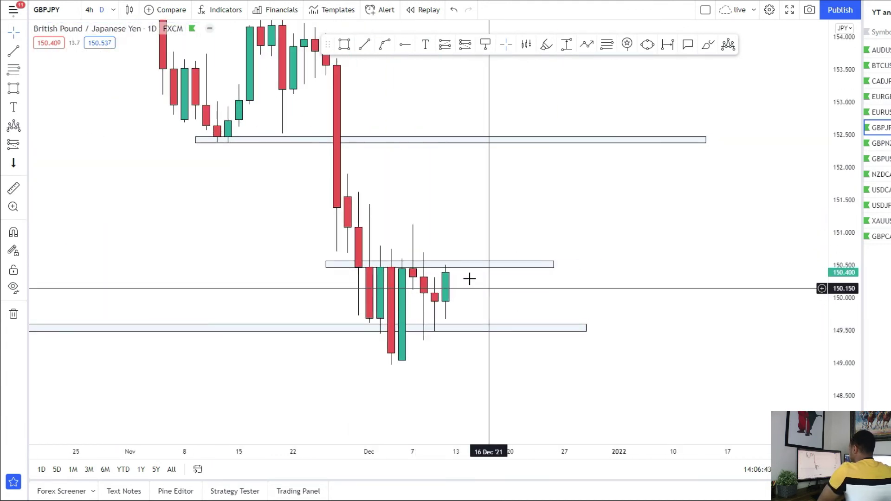
{"action": "left_click", "coordinate": [216, 140]}
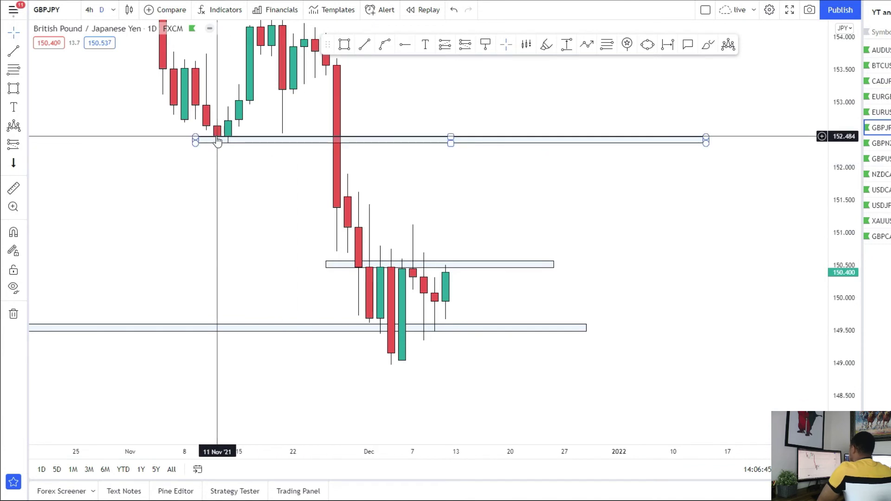
{"action": "left_click", "coordinate": [82, 17]}
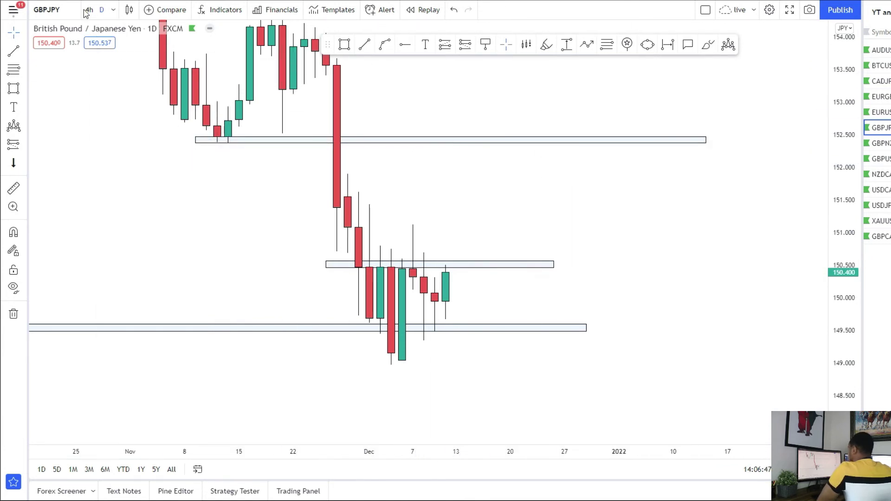
{"action": "left_click", "coordinate": [88, 10]}
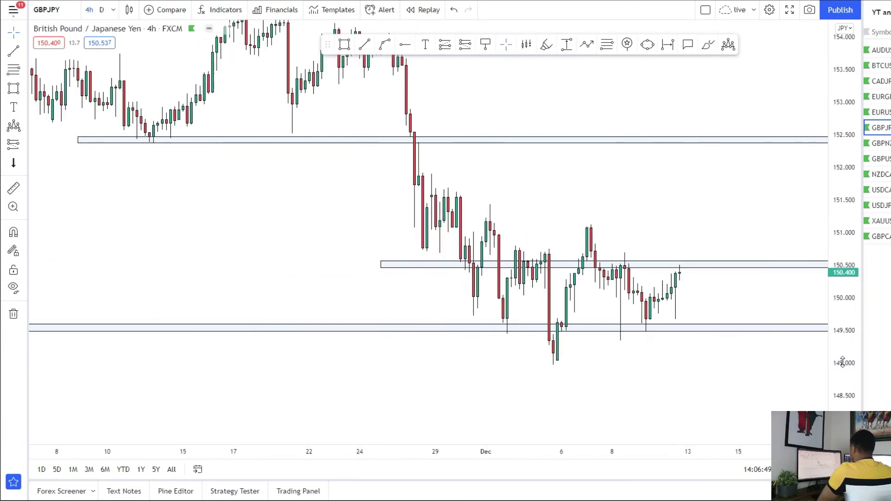
Draw a rising trendline from the early-December swing low under the recent lows
{"action": "scroll", "coordinate": [728, 344], "scroll_direction": "up", "scroll_amount": 2}
{"action": "scroll", "coordinate": [587, 235], "scroll_direction": "up", "scroll_amount": 1}
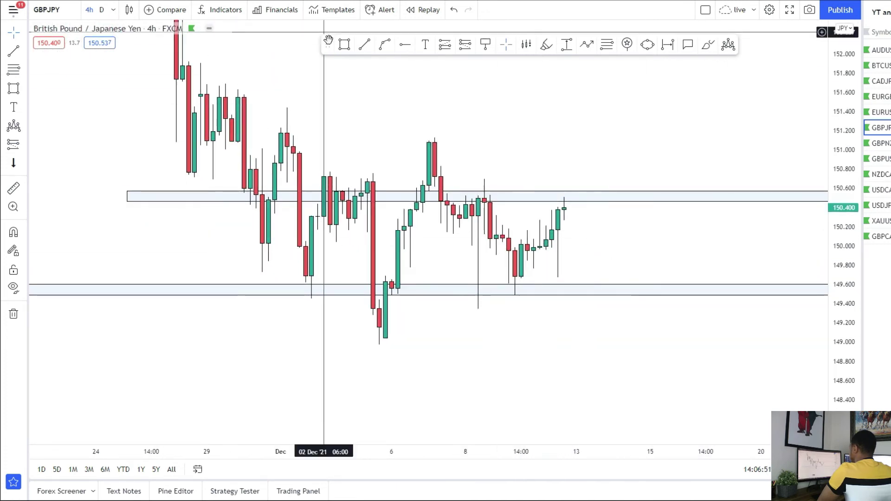
{"action": "left_click", "coordinate": [388, 357]}
{"action": "left_click", "coordinate": [668, 224]}
{"action": "left_click_drag", "start_coordinate": [532, 347], "coordinate": [459, 410]}
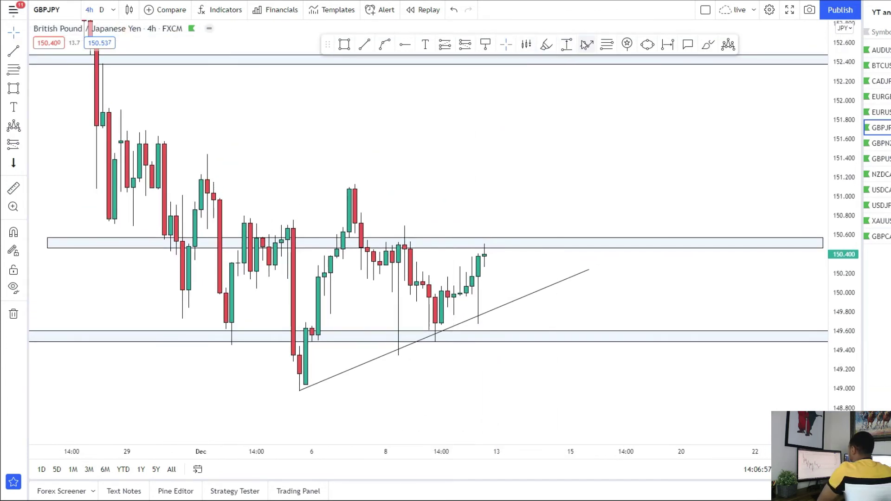
Sketch a projected path from the last candle up to the 152.4 zone
{"action": "left_click", "coordinate": [485, 261]}
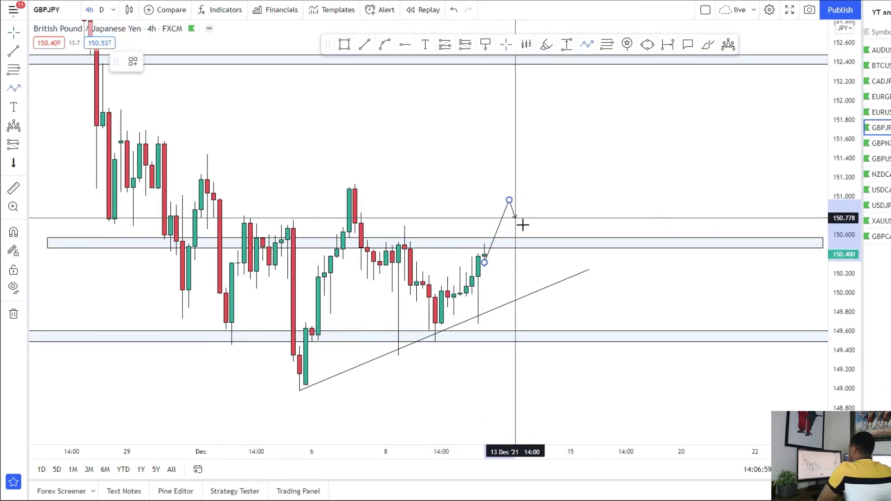
{"action": "left_click", "coordinate": [533, 246]}
{"action": "double_click", "coordinate": [571, 64]}
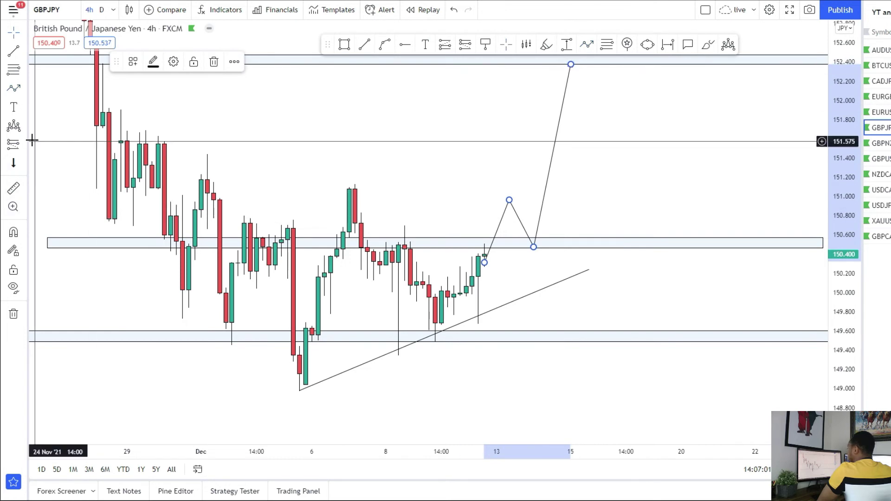
{"action": "left_click", "coordinate": [13, 88]}
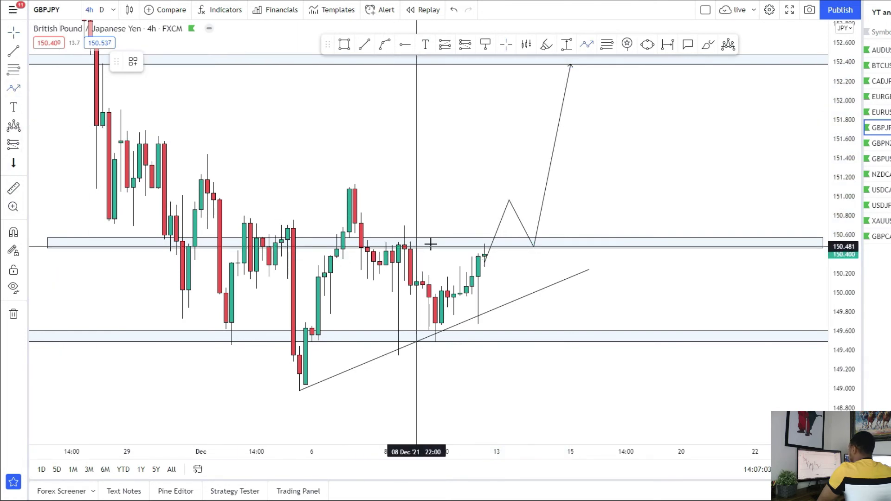
Sketch a second W-shaped path dipping to the trendline, shifted right
{"action": "left_click", "coordinate": [484, 249]}
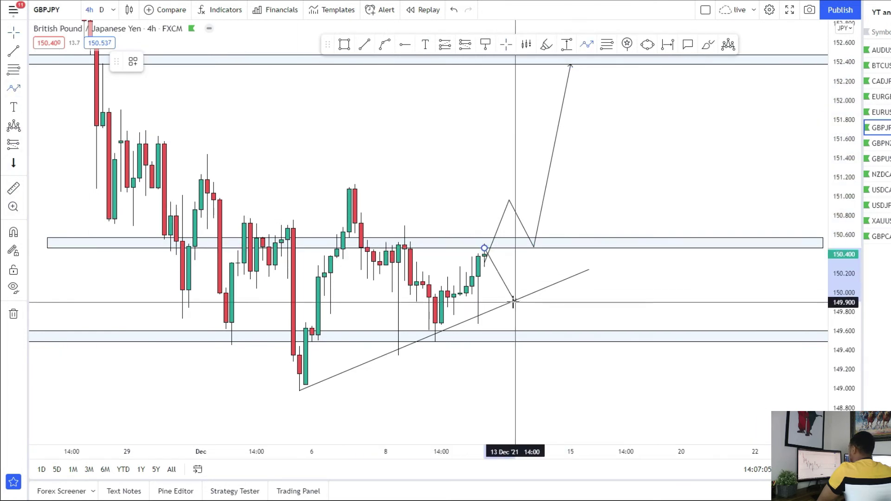
{"action": "left_click", "coordinate": [515, 301]}
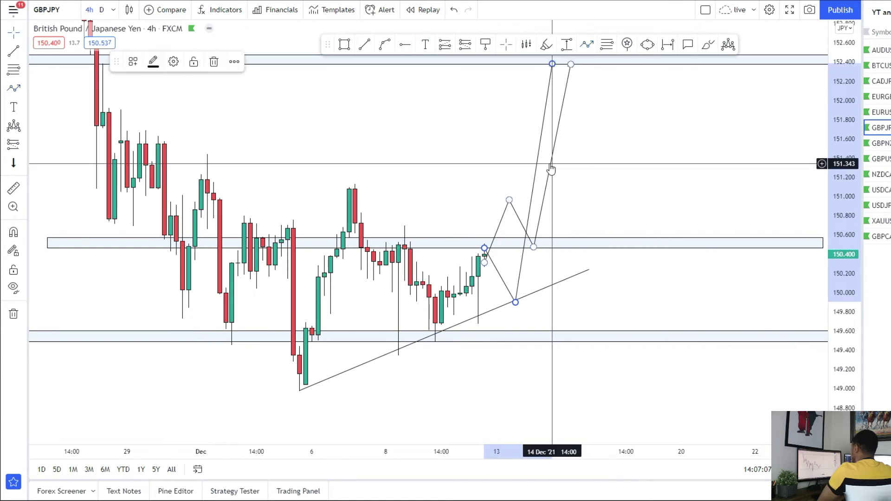
{"action": "left_click_drag", "start_coordinate": [551, 170], "coordinate": [631, 165]}
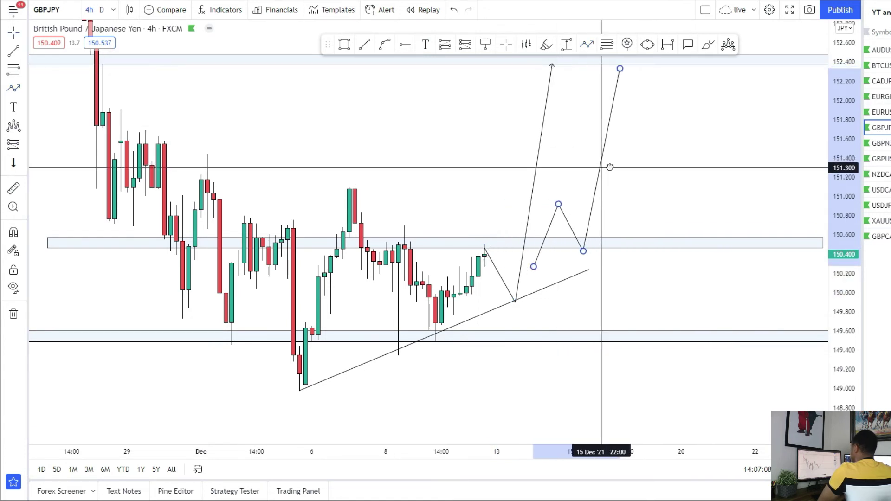
{"action": "left_click", "coordinate": [653, 291]}
{"action": "left_click", "coordinate": [24, 148]}
{"action": "left_click", "coordinate": [42, 144]}
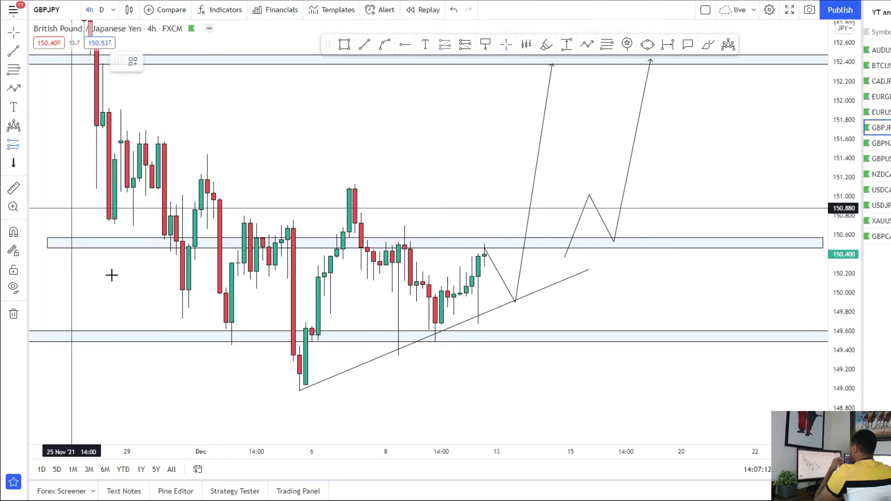
Place a GBPJPY long position at 150.034 with stop 149.474 and target 152.448
{"action": "left_click", "coordinate": [503, 290]}
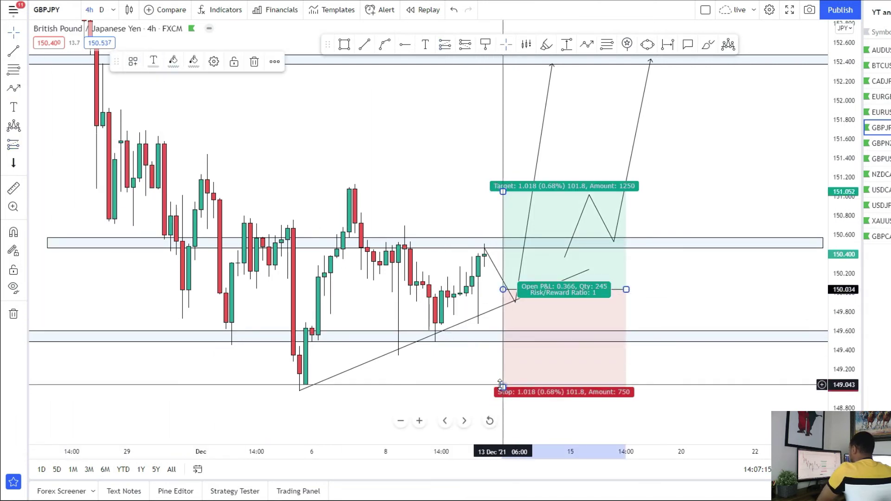
{"action": "left_click_drag", "start_coordinate": [500, 385], "coordinate": [503, 344]}
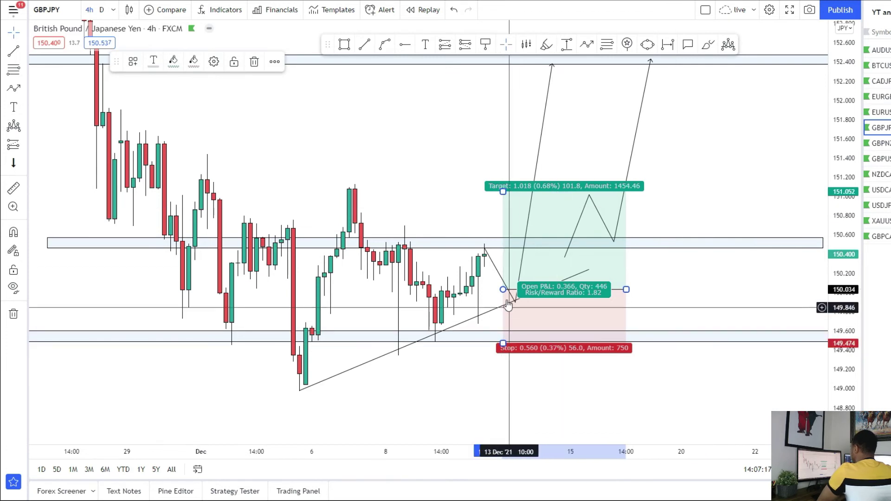
{"action": "left_click_drag", "start_coordinate": [489, 204], "coordinate": [488, 76]}
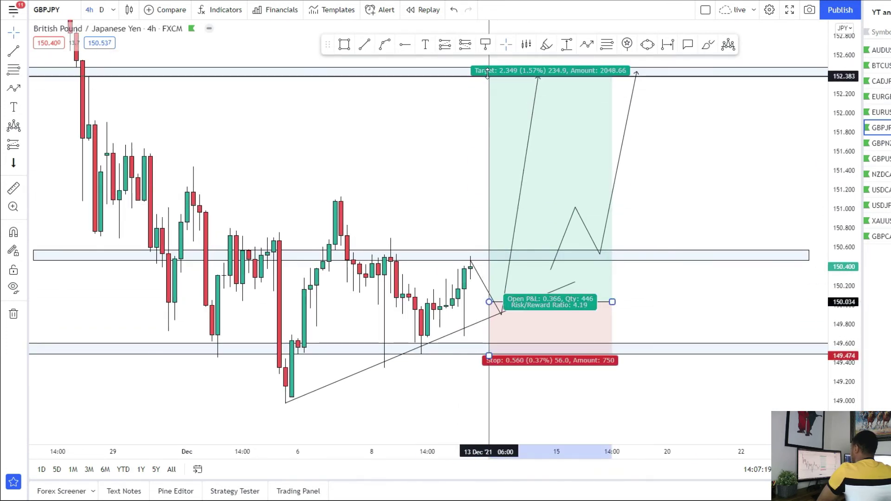
{"action": "left_click_drag", "start_coordinate": [613, 301], "coordinate": [548, 302]}
Stretch the GBPJPY long position's target and stop zones further to the right
{"action": "scroll", "coordinate": [466, 339], "scroll_direction": "up", "scroll_amount": 2}
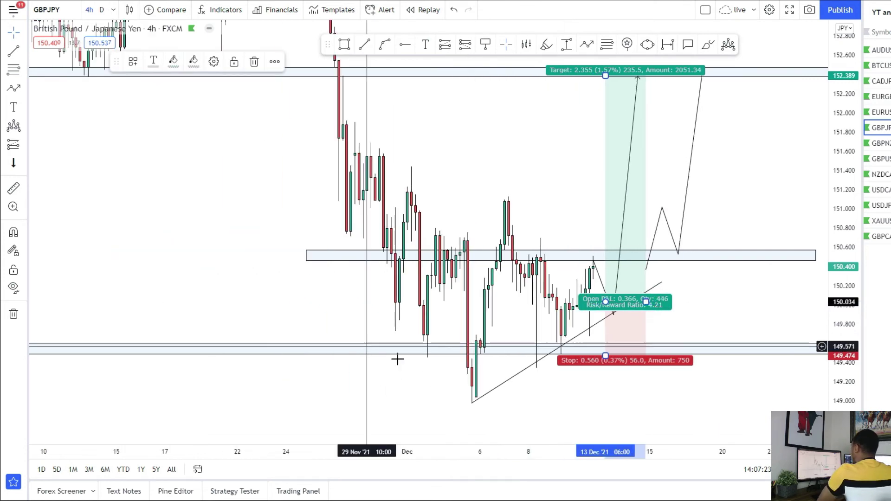
{"action": "scroll", "coordinate": [448, 403], "scroll_direction": "down", "scroll_amount": 4}
{"action": "scroll", "coordinate": [155, 229], "scroll_direction": "down", "scroll_amount": 5}
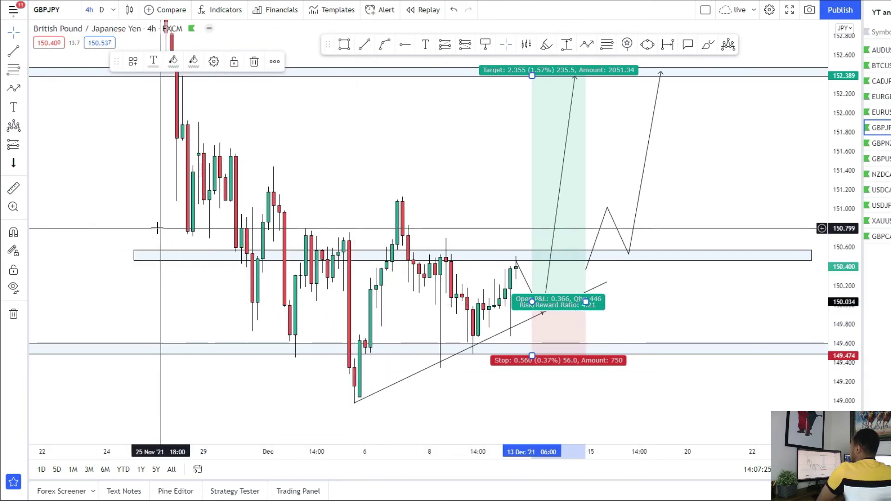
{"action": "scroll", "coordinate": [155, 211], "scroll_direction": "up", "scroll_amount": 3}
{"action": "scroll", "coordinate": [138, 217], "scroll_direction": "down", "scroll_amount": 2}
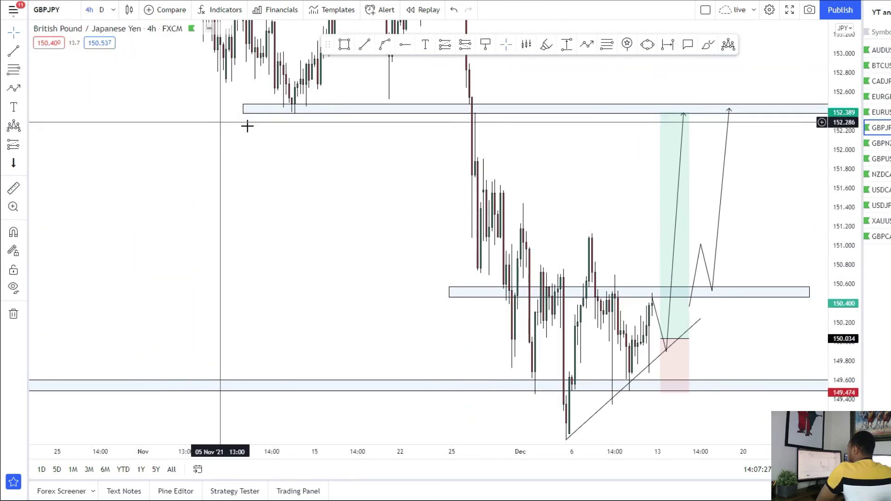
{"action": "left_click_drag", "start_coordinate": [272, 239], "coordinate": [366, 250]}
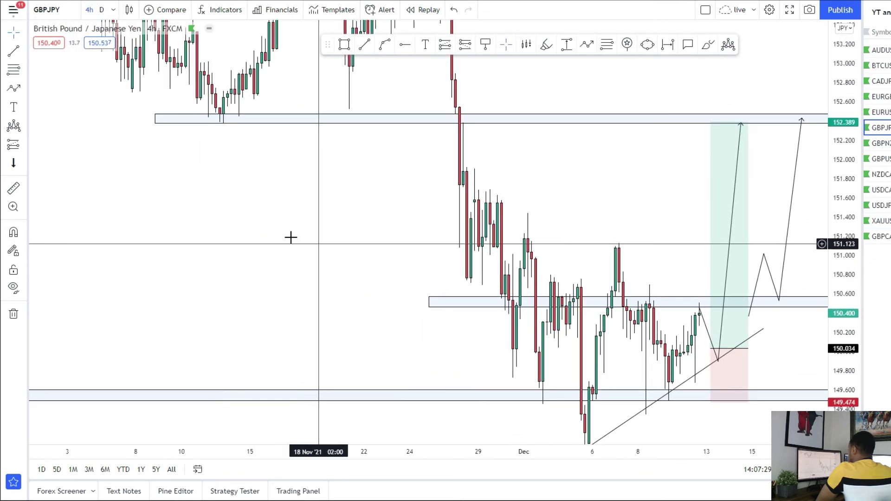
{"action": "scroll", "coordinate": [181, 184], "scroll_direction": "right", "scroll_amount": 5}
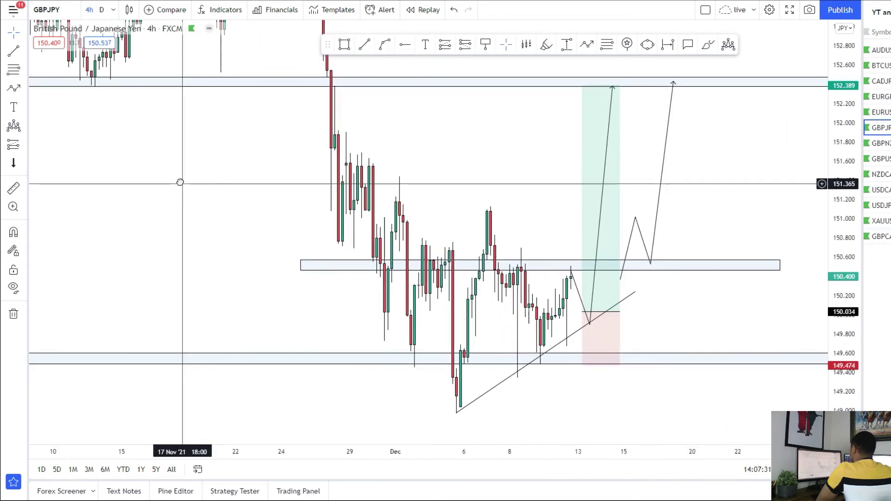
{"action": "scroll", "coordinate": [496, 163], "scroll_direction": "up", "scroll_amount": 2}
{"action": "scroll", "coordinate": [434, 149], "scroll_direction": "up", "scroll_amount": 2}
{"action": "left_click", "coordinate": [528, 140]}
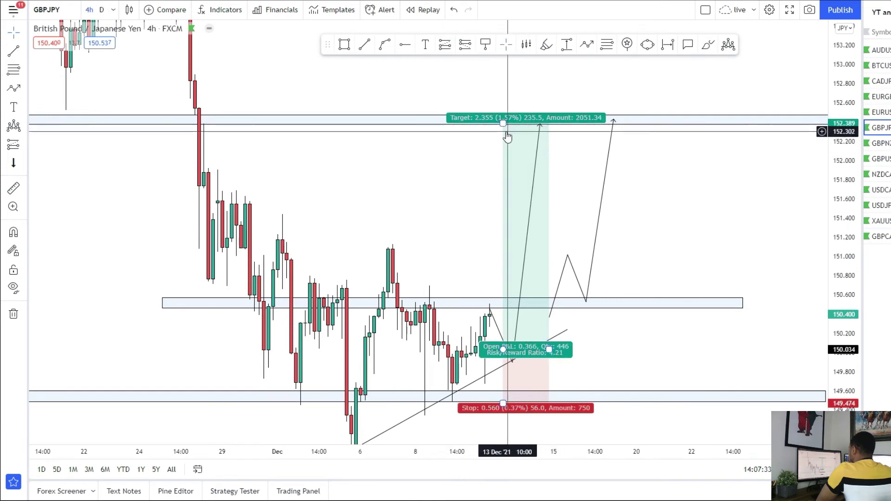
{"action": "left_click_drag", "start_coordinate": [549, 350], "coordinate": [595, 350]}
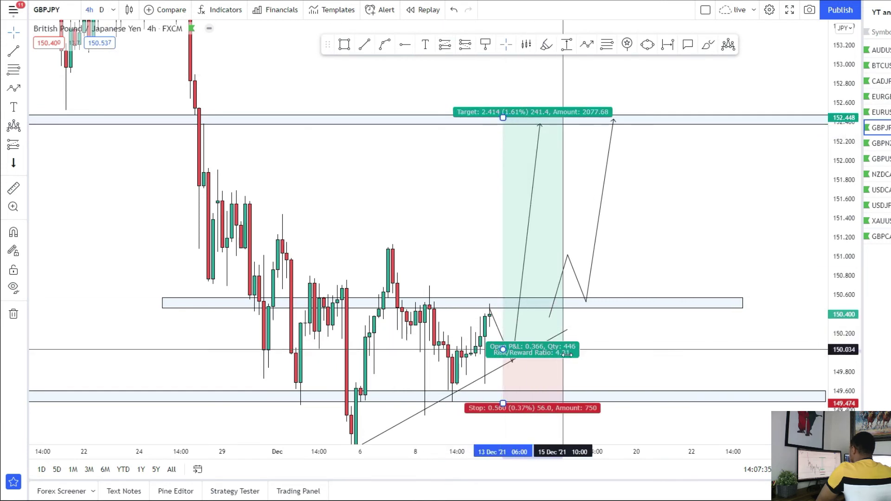
{"action": "left_click_drag", "start_coordinate": [732, 211], "coordinate": [739, 169]}
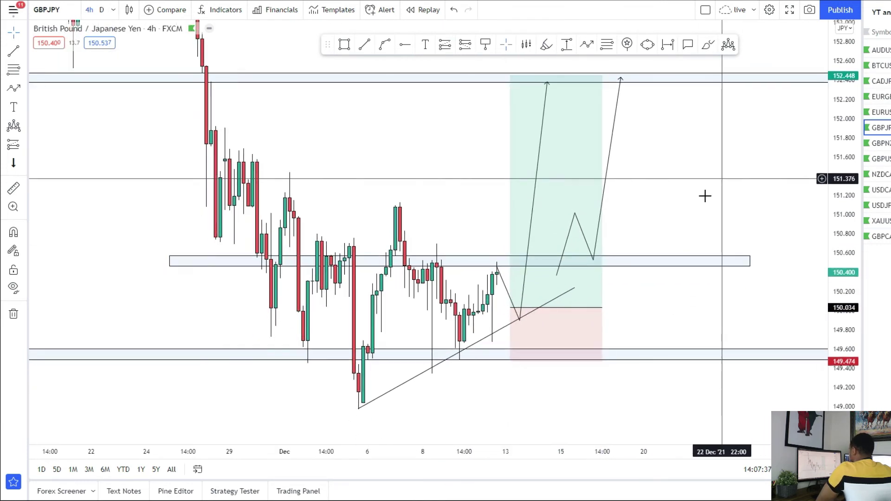
{"action": "scroll", "coordinate": [299, 404], "scroll_direction": "up", "scroll_amount": 2}
{"action": "scroll", "coordinate": [396, 339], "scroll_direction": "up", "scroll_amount": 1}
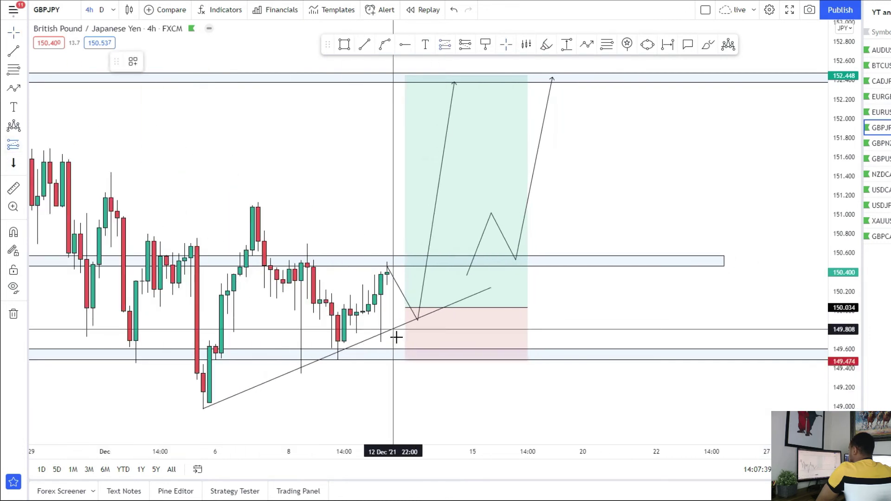
Add a second GBPJPY long at the middle zone, stop near 150.244, target near 152.373
{"action": "left_click", "coordinate": [578, 254]}
{"action": "left_click_drag", "start_coordinate": [577, 307], "coordinate": [578, 292]}
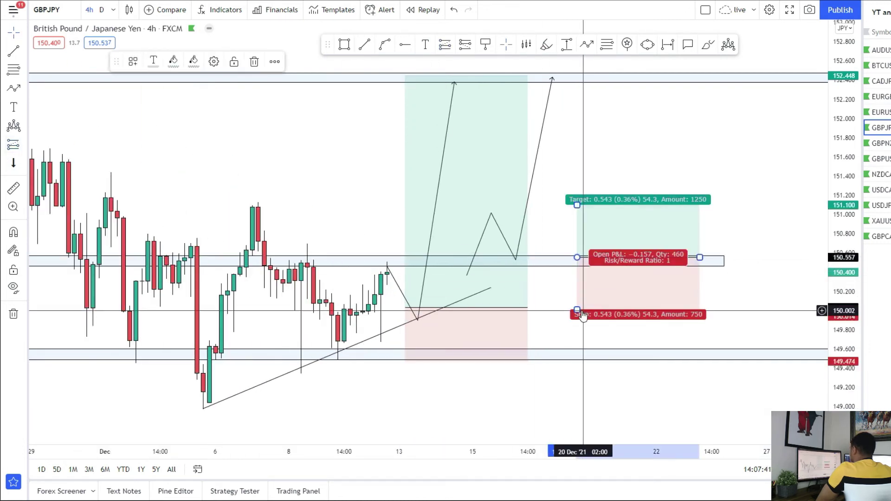
{"action": "left_click_drag", "start_coordinate": [578, 206], "coordinate": [577, 83]}
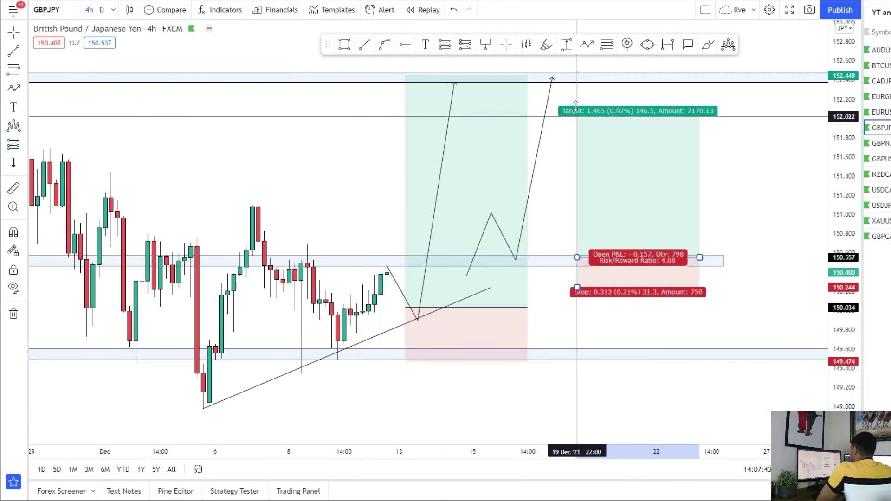
{"action": "scroll", "coordinate": [385, 195], "scroll_direction": "down", "scroll_amount": 2}
{"action": "mouse_move", "coordinate": [385, 193]}
{"action": "left_mouse_down"}
{"action": "mouse_move", "coordinate": [454, 200]}
{"action": "mouse_move", "coordinate": [439, 201]}
{"action": "left_mouse_up"}
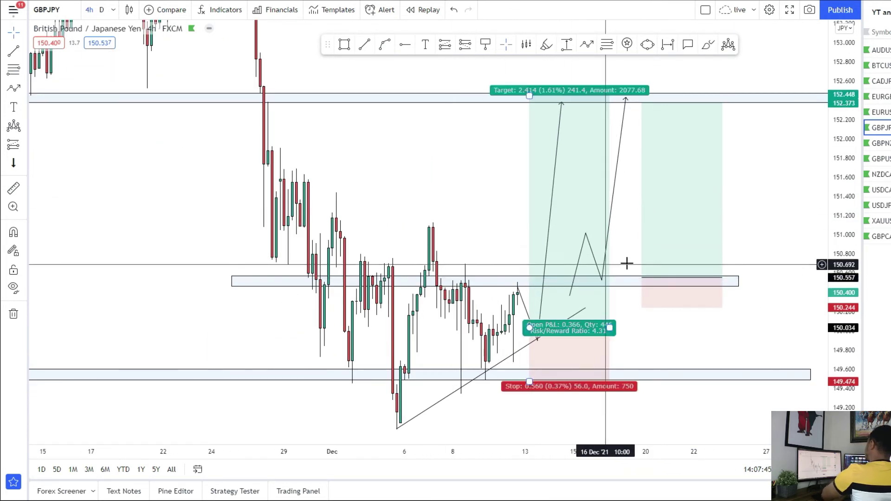
{"action": "left_click_drag", "start_coordinate": [833, 251], "coordinate": [776, 313]}
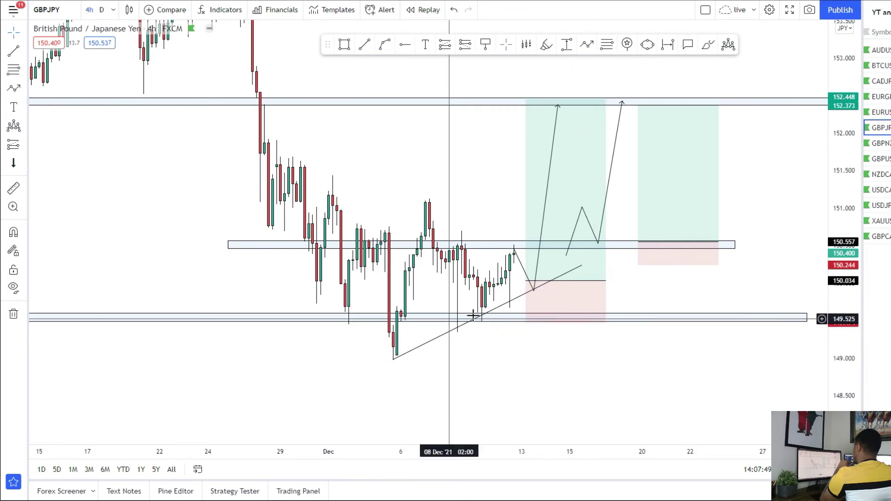
{"action": "left_click_drag", "start_coordinate": [648, 341], "coordinate": [631, 370]}
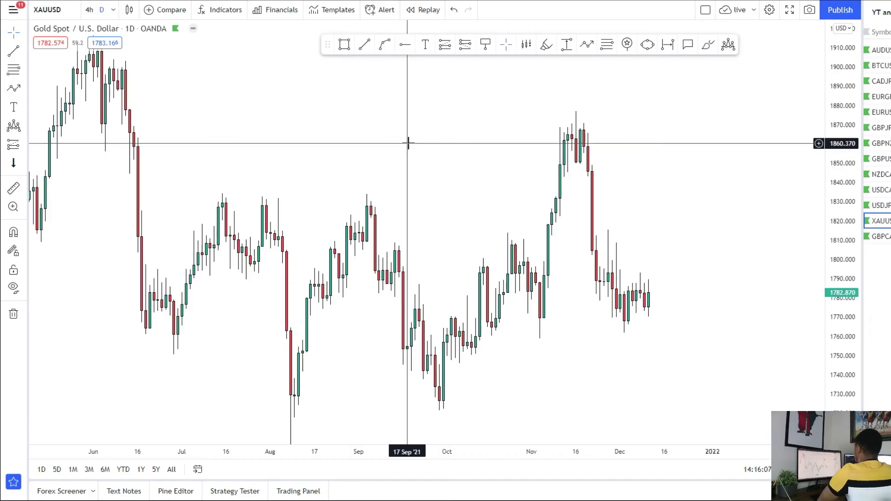
Zoom the XAUUSD gold daily chart view
{"action": "scroll", "coordinate": [659, 308], "scroll_direction": "up", "scroll_amount": 3}
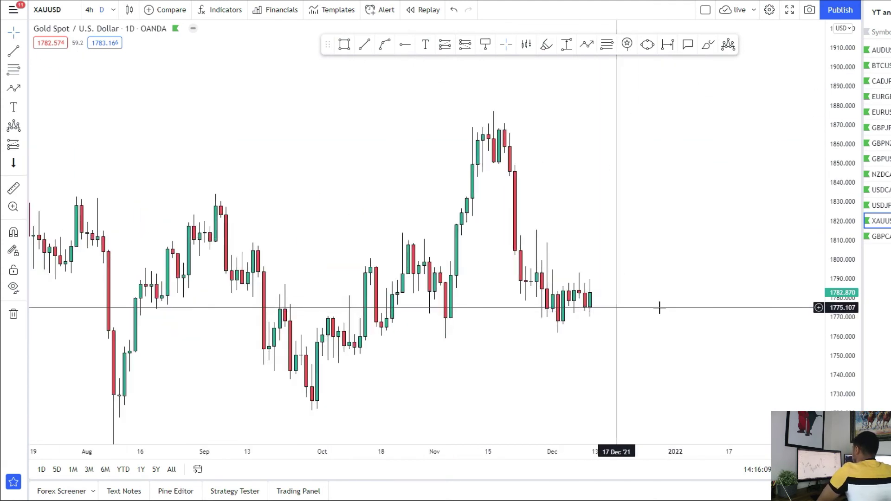
Draw a rectangle over the December gold lows and flatten it into a 1768–1770 band
{"action": "left_click_drag", "start_coordinate": [843, 400], "coordinate": [843, 279]}
{"action": "scroll", "coordinate": [604, 187], "scroll_direction": "up", "scroll_amount": 3}
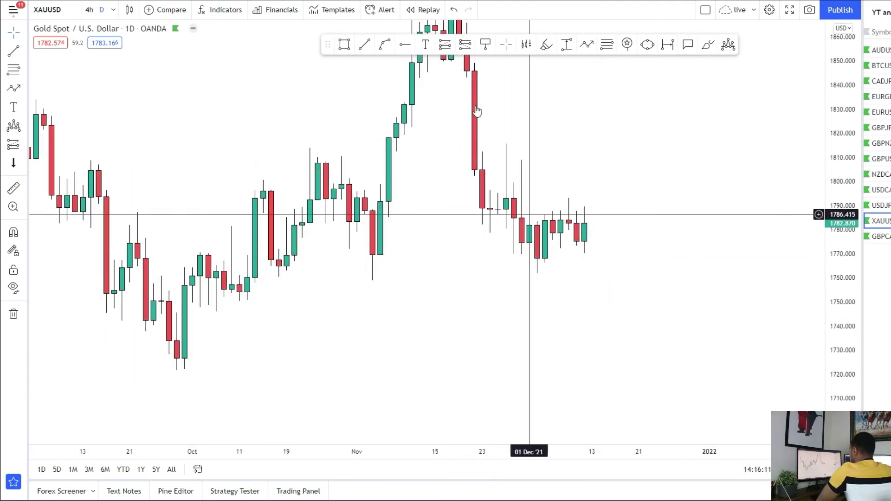
{"action": "scroll", "coordinate": [389, 199], "scroll_direction": "up", "scroll_amount": 2}
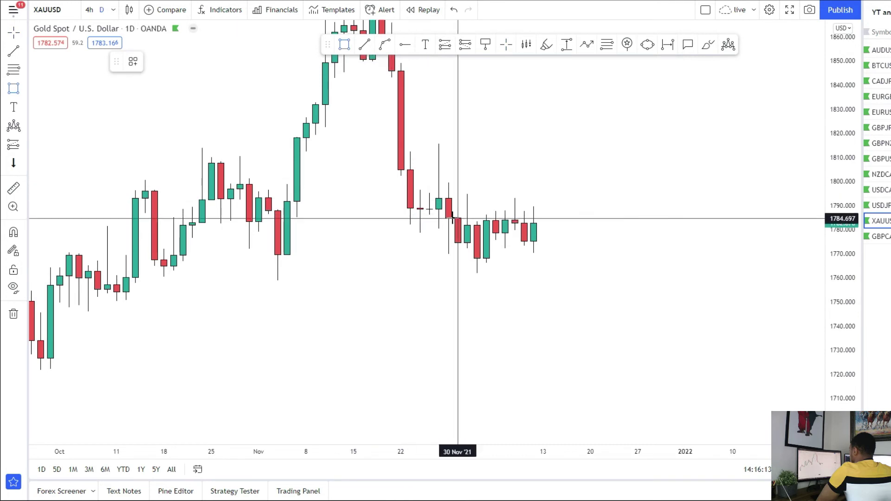
{"action": "left_click", "coordinate": [562, 257]}
{"action": "left_click", "coordinate": [557, 305]}
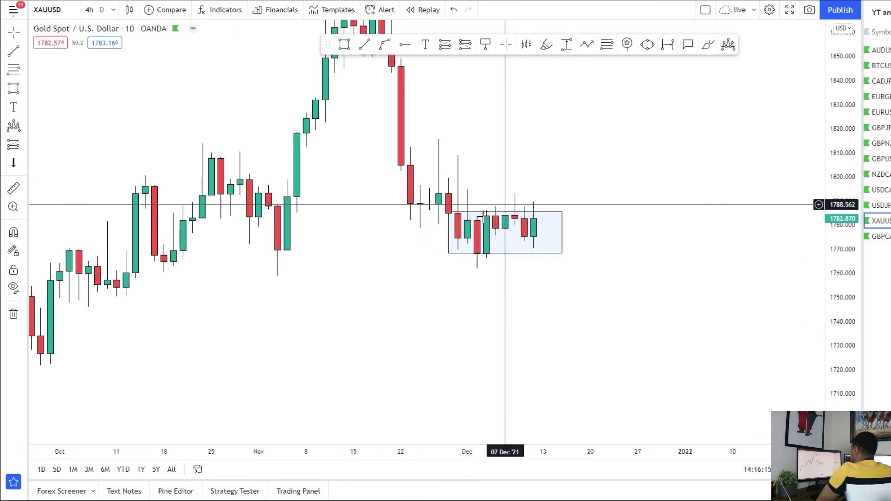
{"action": "scroll", "coordinate": [485, 265], "scroll_direction": "down", "scroll_amount": 3}
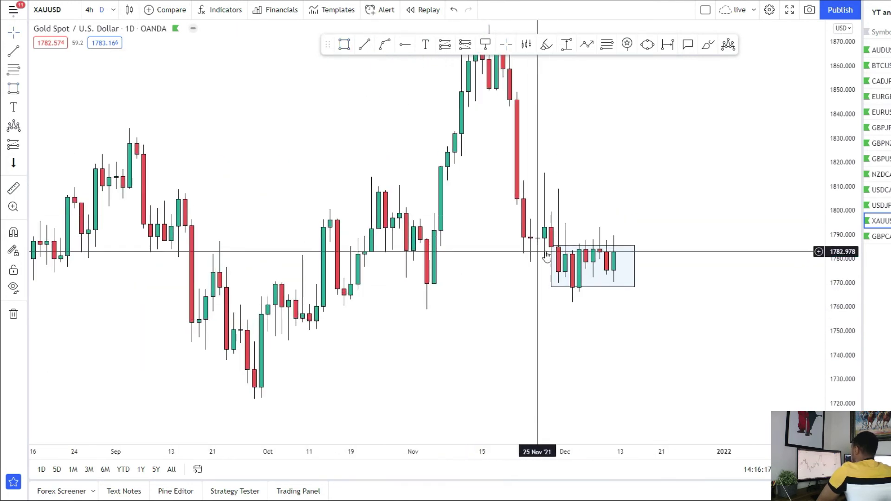
{"action": "left_click_drag", "start_coordinate": [551, 245], "coordinate": [404, 283]}
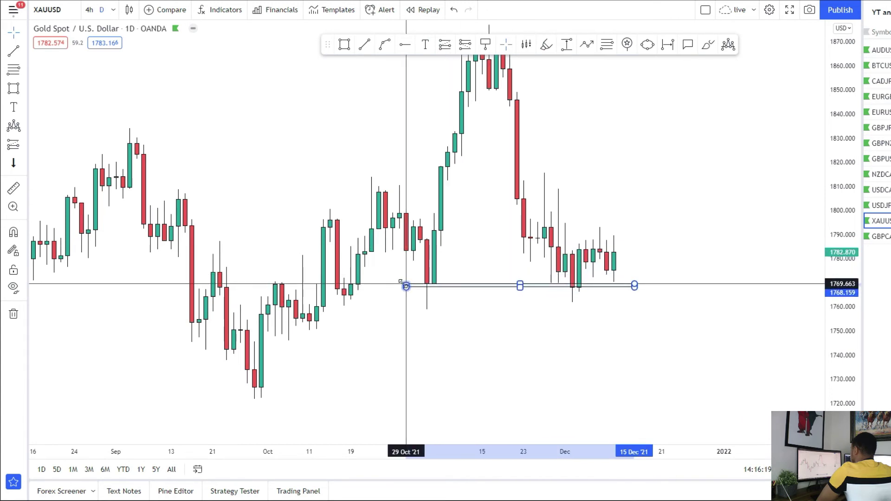
Pan and rescale the gold chart to show the support zone with more history
{"action": "left_click_drag", "start_coordinate": [408, 316], "coordinate": [476, 317]}
{"action": "scroll", "coordinate": [557, 306], "scroll_direction": "up", "scroll_amount": 3}
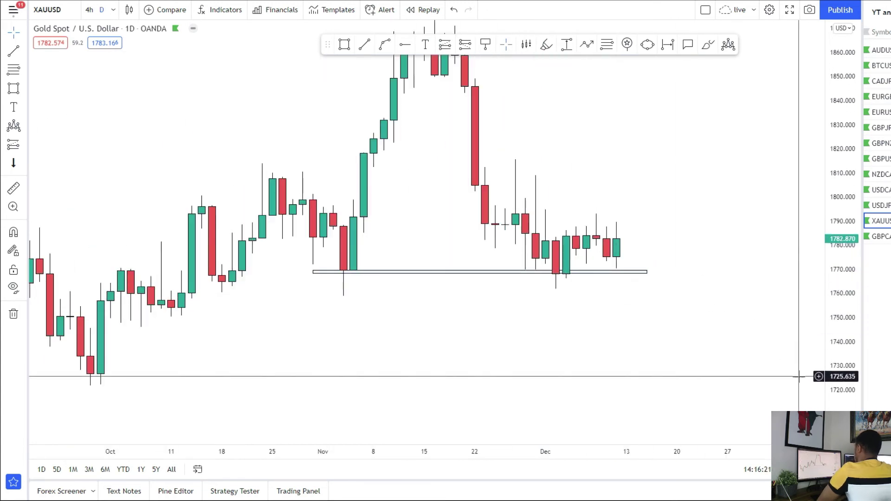
{"action": "left_click_drag", "start_coordinate": [839, 418], "coordinate": [838, 361]}
{"action": "left_click_drag", "start_coordinate": [644, 308], "coordinate": [651, 334]}
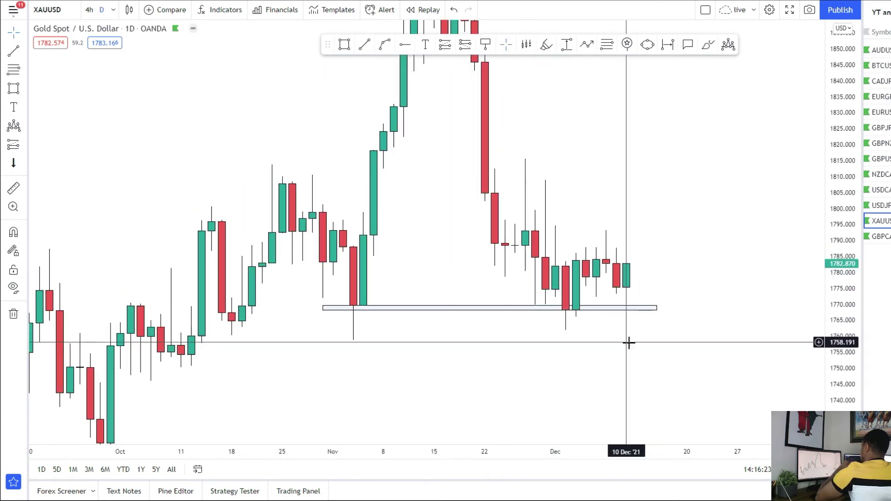
{"action": "left_click_drag", "start_coordinate": [655, 189], "coordinate": [648, 218]}
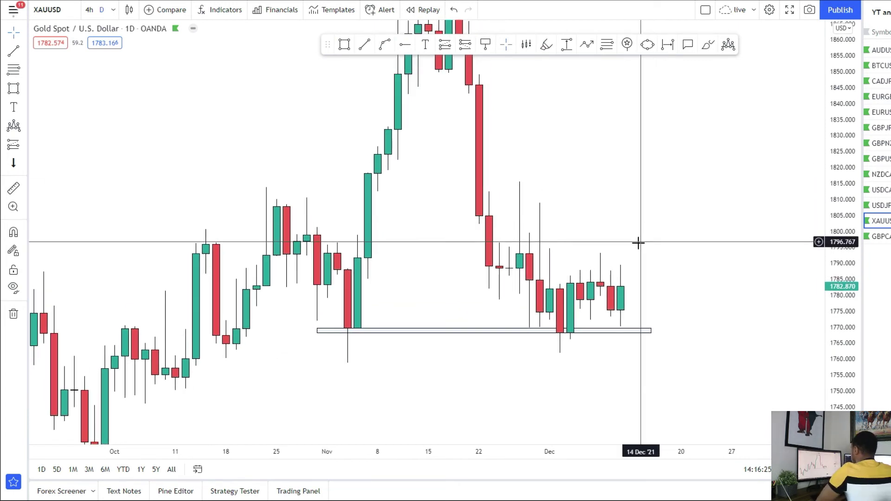
{"action": "scroll", "coordinate": [493, 287], "scroll_direction": "up", "scroll_amount": 1}
{"action": "scroll", "coordinate": [641, 247], "scroll_direction": "down", "scroll_amount": 2}
{"action": "left_click_drag", "start_coordinate": [616, 213], "coordinate": [541, 237]}
{"action": "left_click_drag", "start_coordinate": [452, 65], "coordinate": [448, 21]}
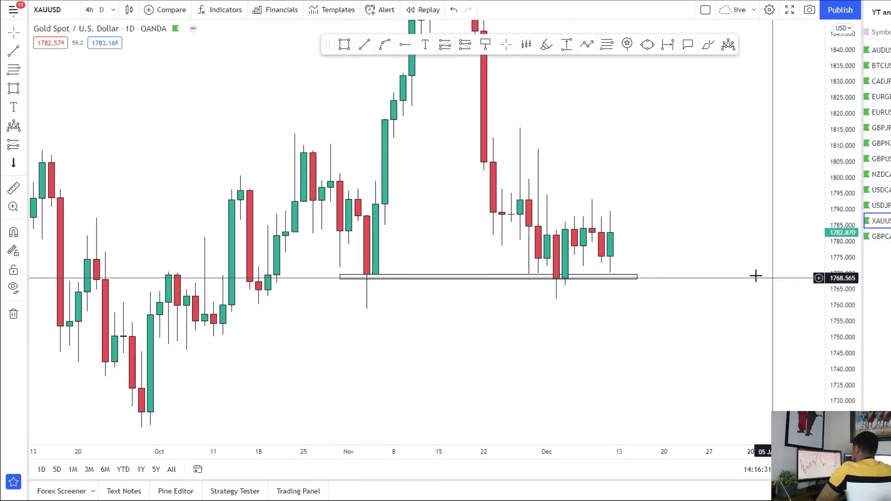
Draw a resistance zone rectangle at about 1808–1810, abandoning a started path drawing
{"action": "left_click", "coordinate": [345, 45]}
{"action": "left_click", "coordinate": [267, 148]}
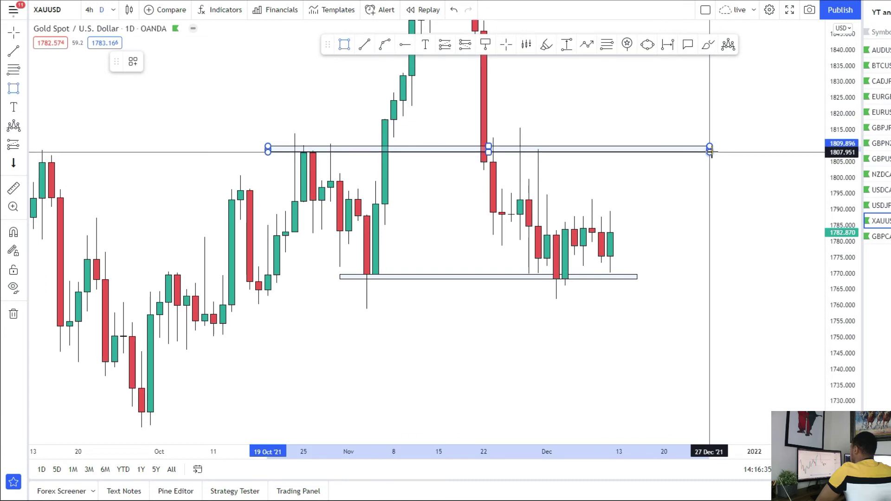
{"action": "left_click", "coordinate": [710, 150]}
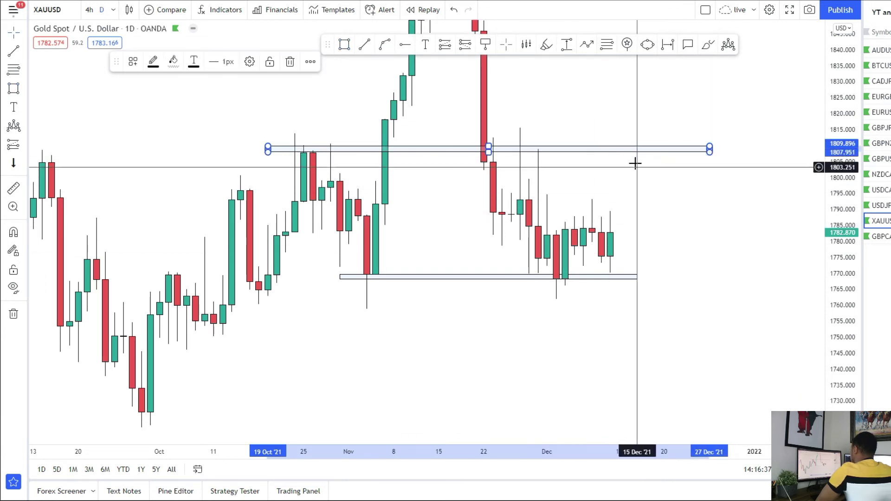
{"action": "left_click", "coordinate": [587, 45]}
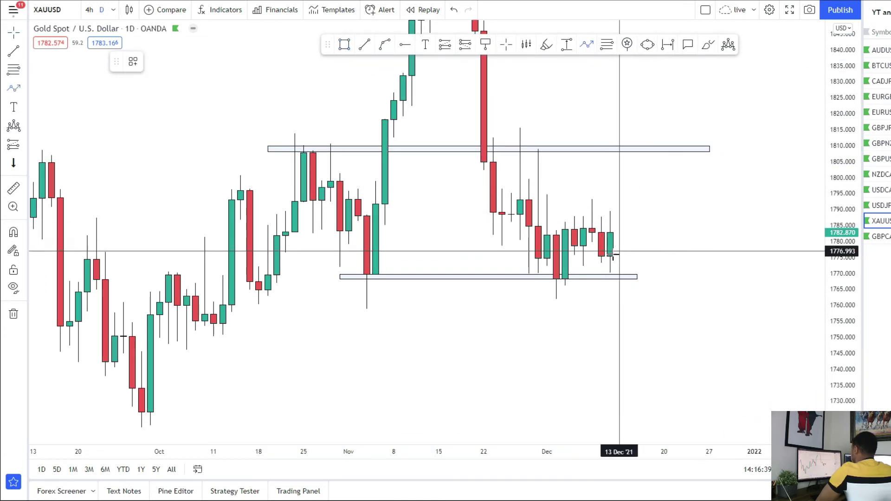
{"action": "left_click", "coordinate": [647, 150]}
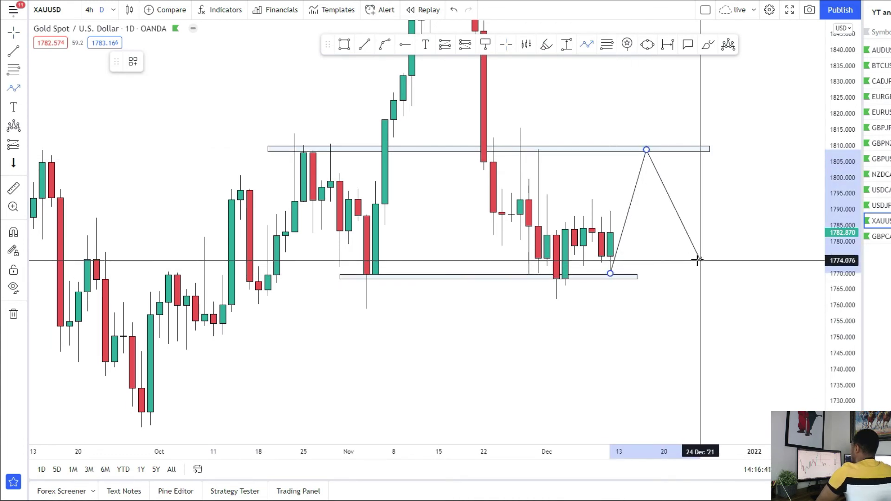
{"action": "key", "text": "Escape"}
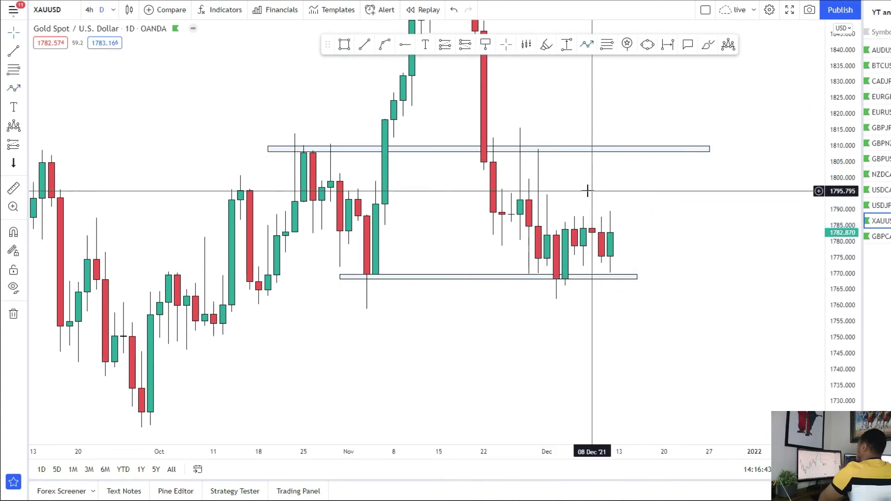
Switch the gold chart to 4-hour candles
{"action": "scroll", "coordinate": [599, 186], "scroll_direction": "up", "scroll_amount": 1}
{"action": "scroll", "coordinate": [571, 241], "scroll_direction": "up", "scroll_amount": 1}
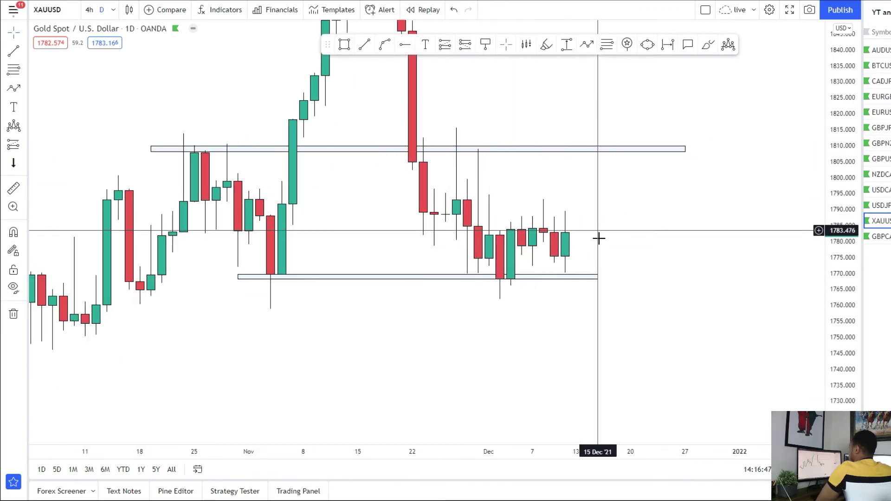
{"action": "scroll", "coordinate": [599, 241], "scroll_direction": "down", "scroll_amount": 1}
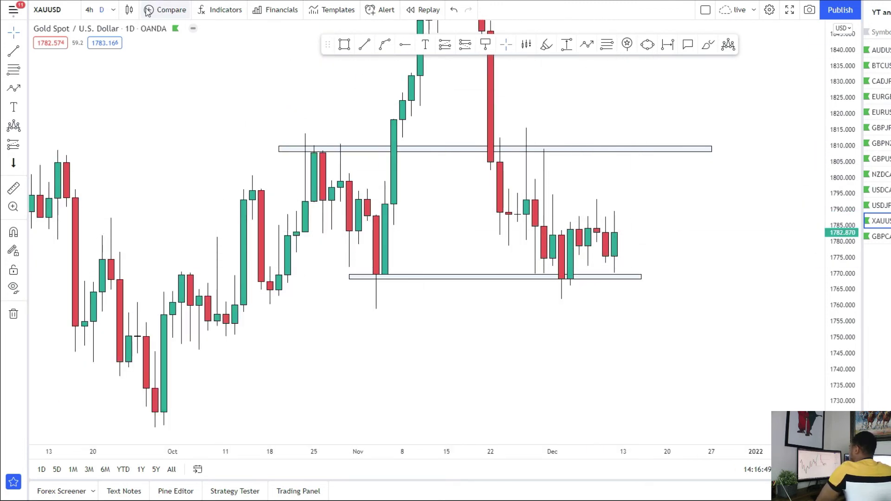
{"action": "left_click", "coordinate": [91, 10]}
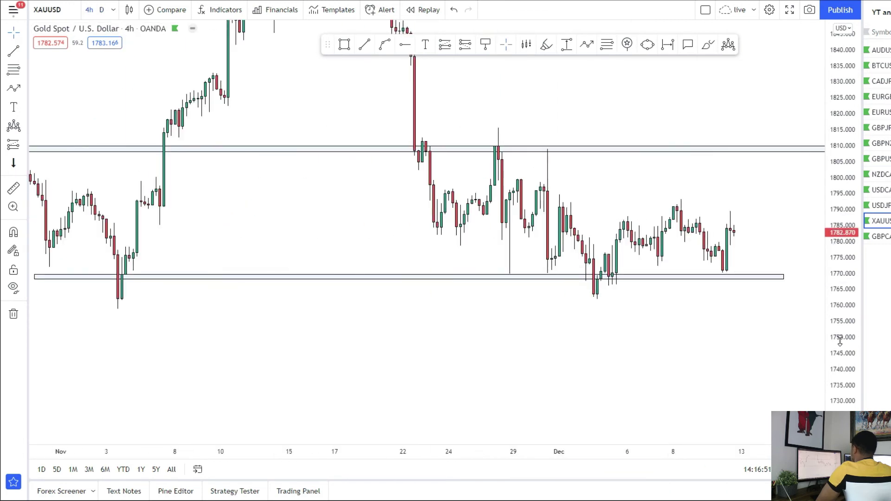
Mark a thin zone at 1783–1785 across the recent gold candles
{"action": "scroll", "coordinate": [748, 350], "scroll_direction": "up", "scroll_amount": 2}
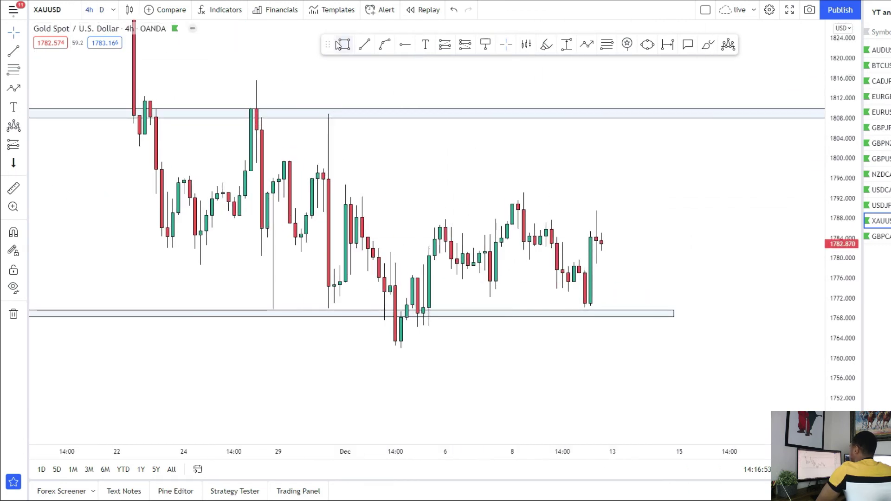
{"action": "left_click_drag", "start_coordinate": [156, 234], "coordinate": [708, 240]}
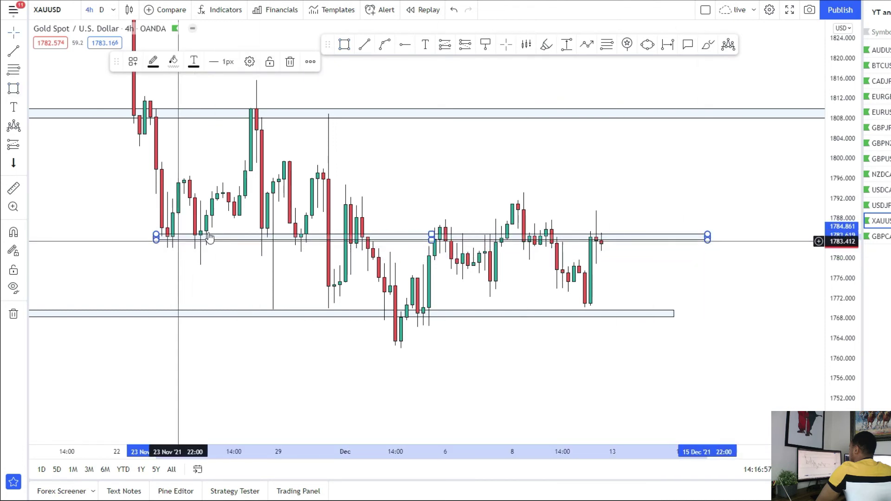
{"action": "scroll", "coordinate": [223, 251], "scroll_direction": "down", "scroll_amount": 1}
{"action": "scroll", "coordinate": [573, 265], "scroll_direction": "up", "scroll_amount": 1}
{"action": "scroll", "coordinate": [544, 267], "scroll_direction": "up", "scroll_amount": 1}
{"action": "scroll", "coordinate": [587, 269], "scroll_direction": "up", "scroll_amount": 1}
Sketch a zigzag path from the last candle up to 1808, then start a descending trendline
{"action": "left_click_drag", "start_coordinate": [608, 271], "coordinate": [580, 259]}
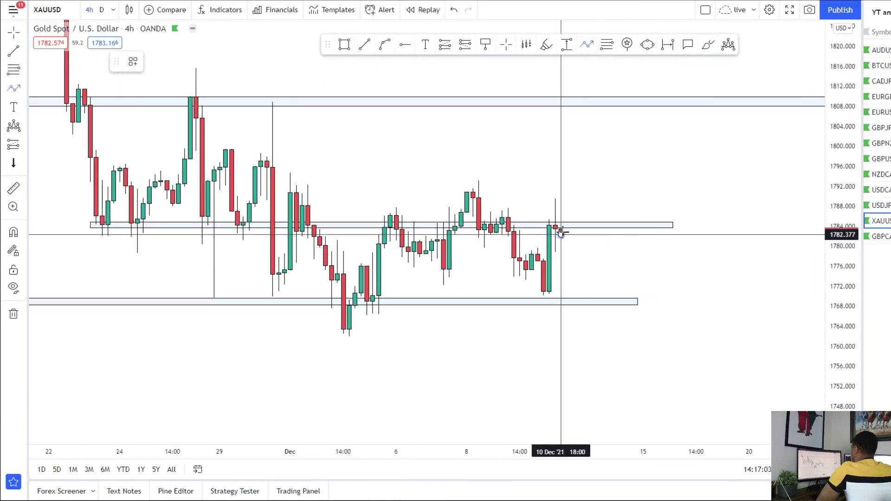
{"action": "left_click", "coordinate": [585, 185]}
{"action": "left_click", "coordinate": [609, 224]}
{"action": "left_click", "coordinate": [632, 101]}
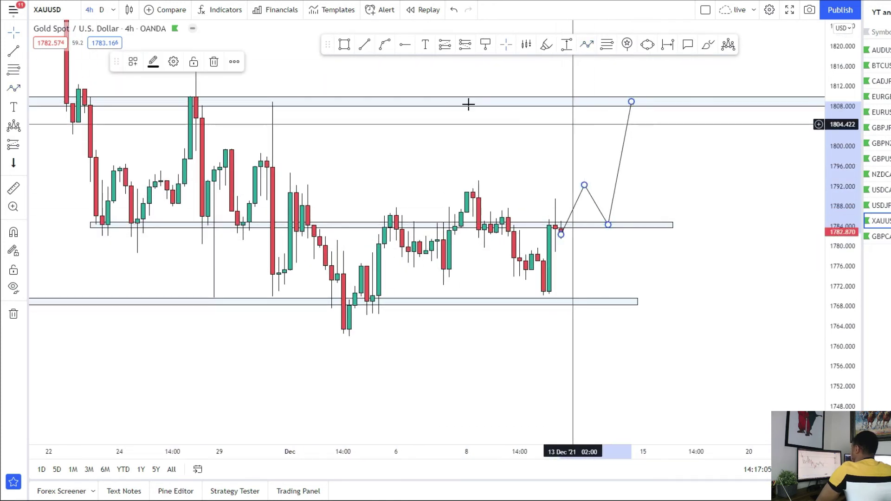
{"action": "left_click_drag", "start_coordinate": [259, 103], "coordinate": [283, 139]}
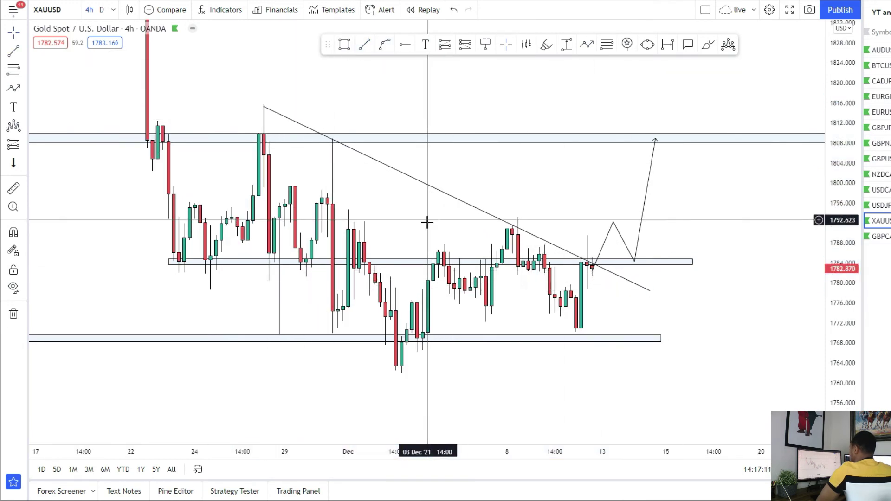
Anchor the trendline on the November high ending near 1778, then place a long at the breakout
{"action": "scroll", "coordinate": [394, 195], "scroll_direction": "down", "scroll_amount": 2}
{"action": "left_click_drag", "start_coordinate": [366, 86], "coordinate": [366, 84]}
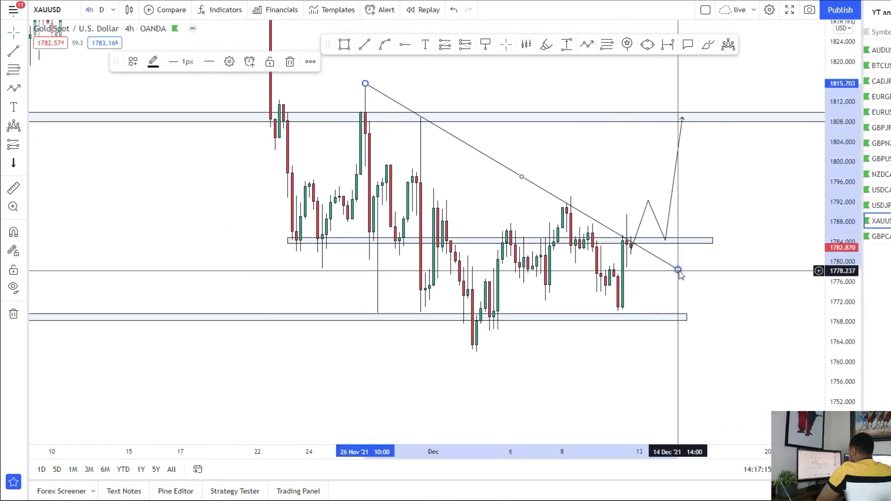
{"action": "left_click_drag", "start_coordinate": [678, 273], "coordinate": [672, 277]}
{"action": "scroll", "coordinate": [418, 130], "scroll_direction": "up", "scroll_amount": 2}
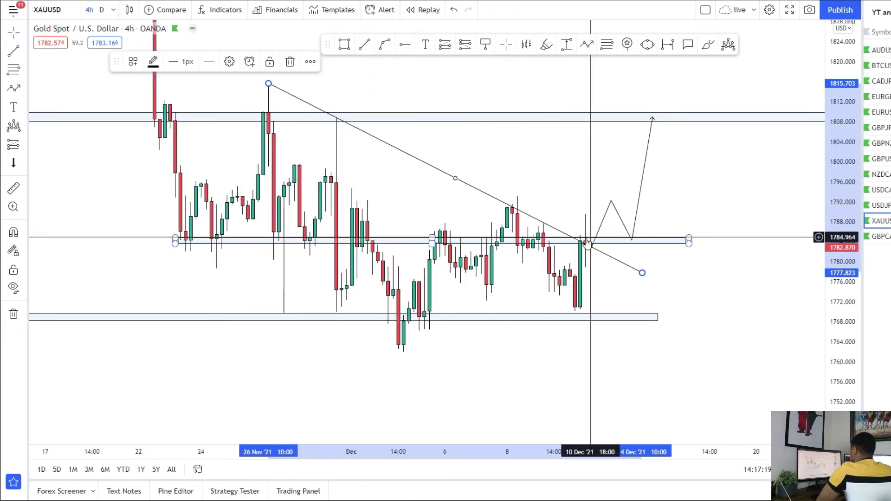
{"action": "left_click", "coordinate": [563, 253]}
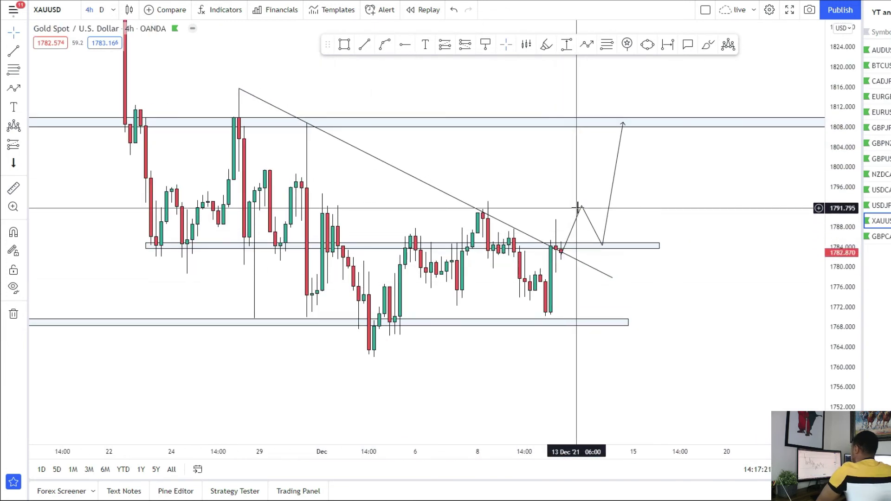
{"action": "left_click", "coordinate": [13, 144]}
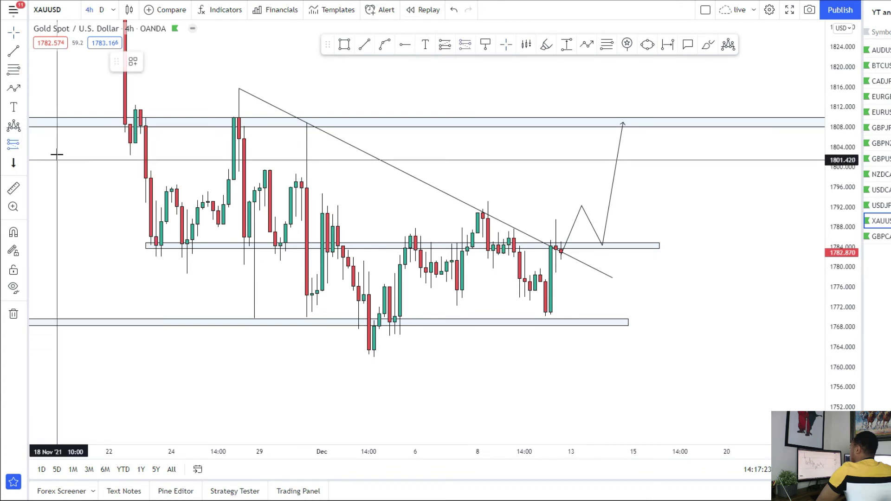
{"action": "left_click", "coordinate": [590, 242]}
Set the gold long's stop near 1780, target 1808.25, entry at the zone top, and narrow it
{"action": "left_click_drag", "start_coordinate": [592, 350], "coordinate": [592, 260]}
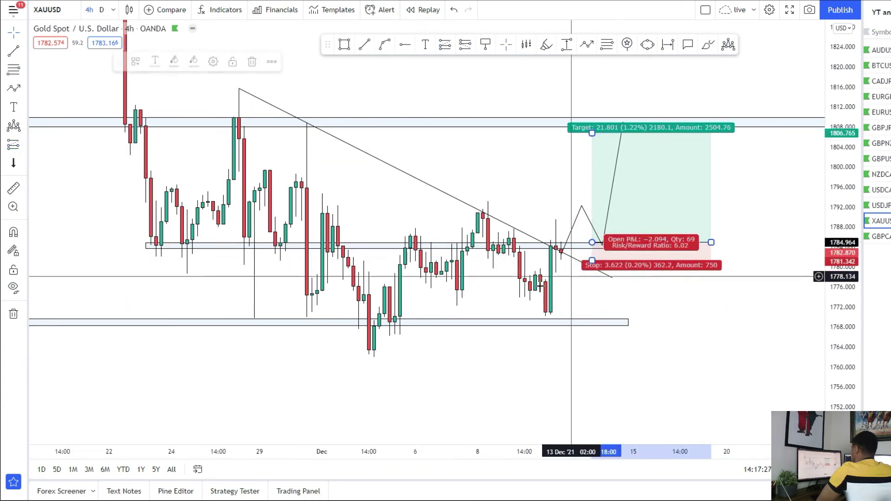
{"action": "left_click_drag", "start_coordinate": [493, 285], "coordinate": [438, 319]}
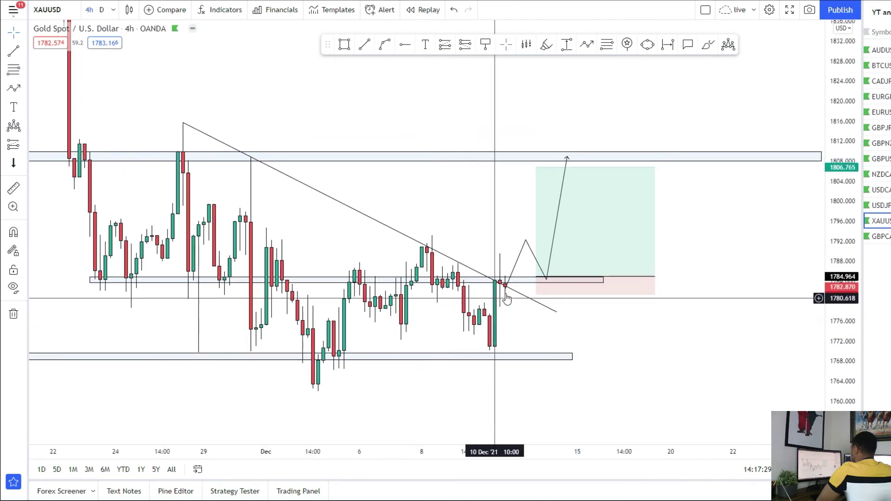
{"action": "left_click_drag", "start_coordinate": [538, 168], "coordinate": [536, 161]}
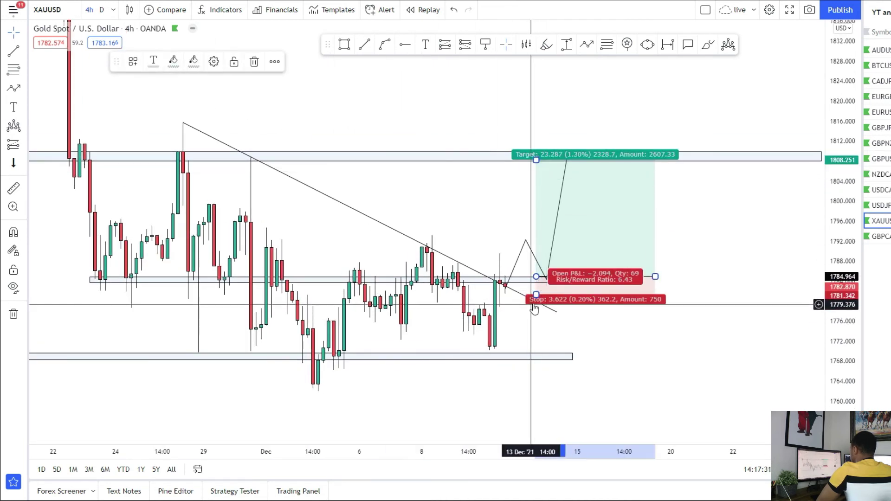
{"action": "left_click_drag", "start_coordinate": [537, 278], "coordinate": [531, 299]}
{"action": "left_click_drag", "start_coordinate": [655, 275], "coordinate": [603, 275]}
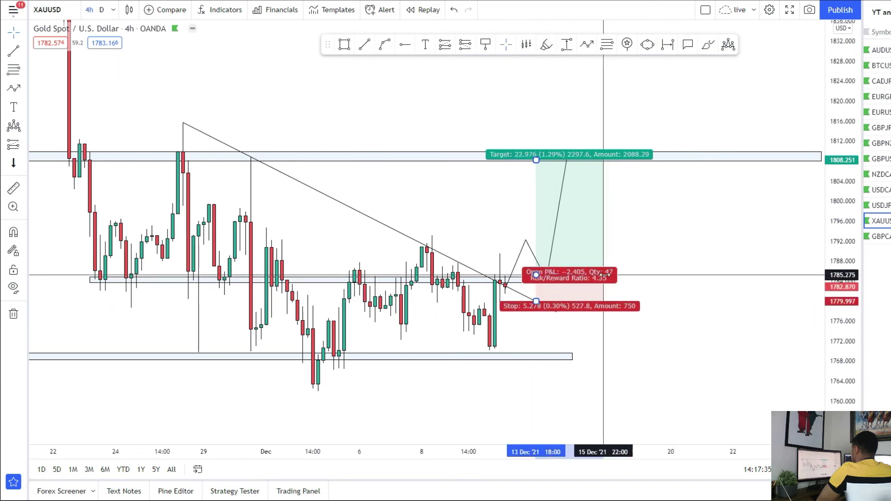
{"action": "right_click", "coordinate": [596, 213]}
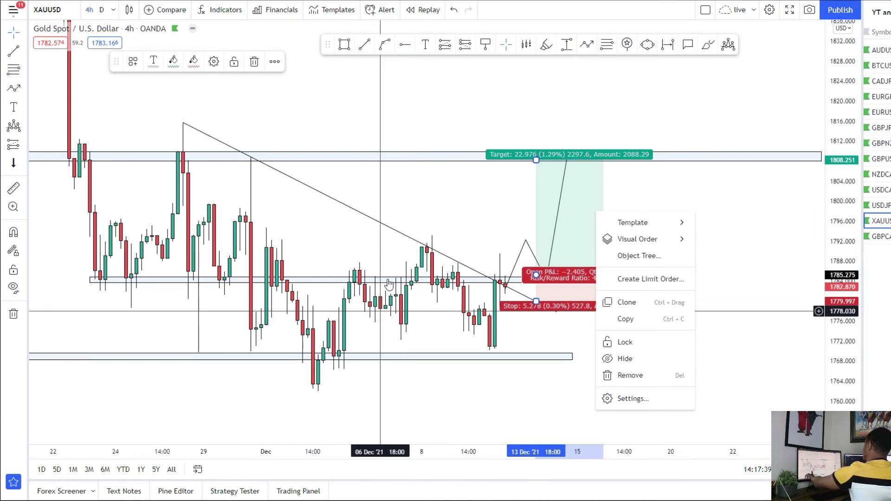
{"action": "left_click_drag", "start_coordinate": [497, 209], "coordinate": [474, 199]}
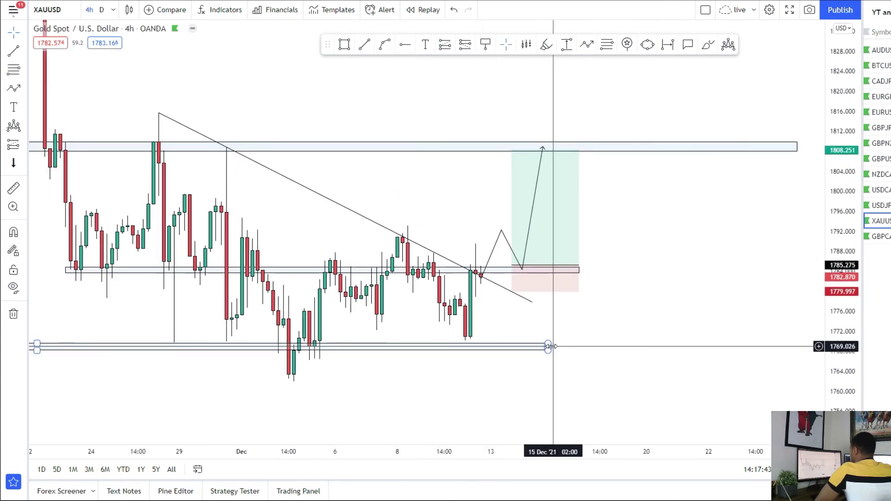
Stretch the lower 1768–1770 zone further right and begin a path toward it
{"action": "left_click_drag", "start_coordinate": [551, 346], "coordinate": [710, 346]}
{"action": "left_click", "coordinate": [551, 128]}
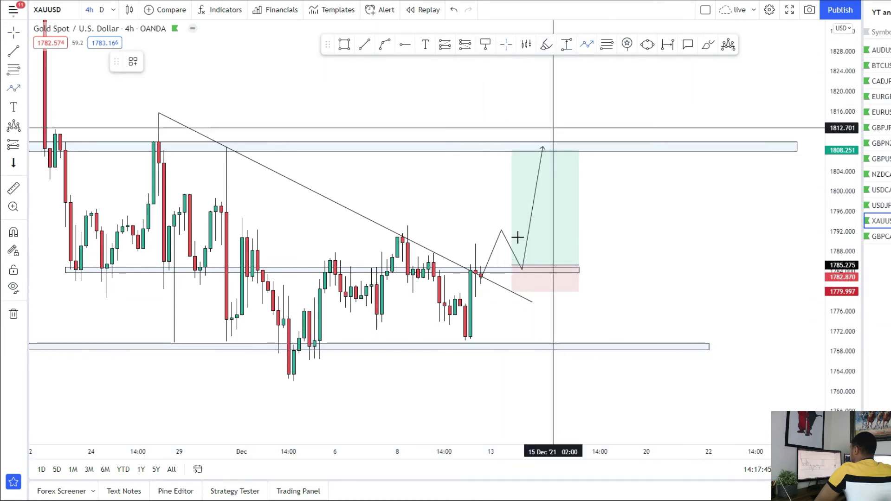
{"action": "left_click", "coordinate": [481, 273]}
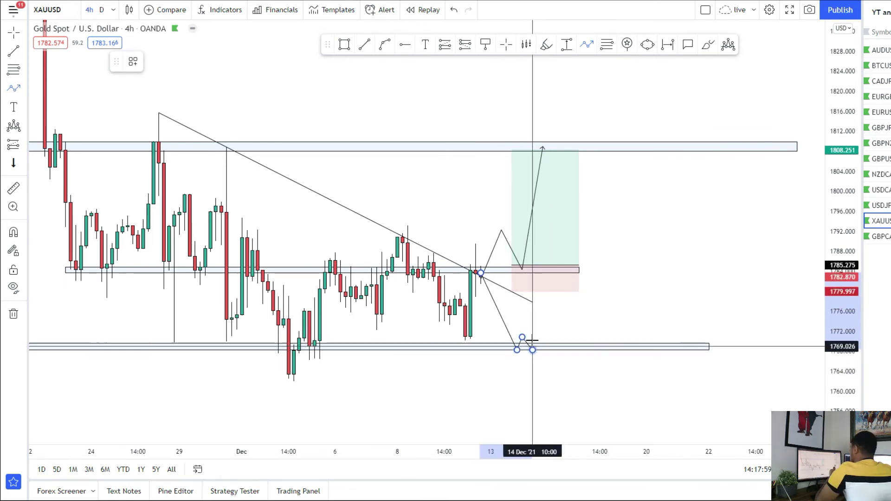
Cancel the path; set a second gold long at 1769.5, stop 1764.58, target near 1808
{"action": "key", "text": "Escape"}
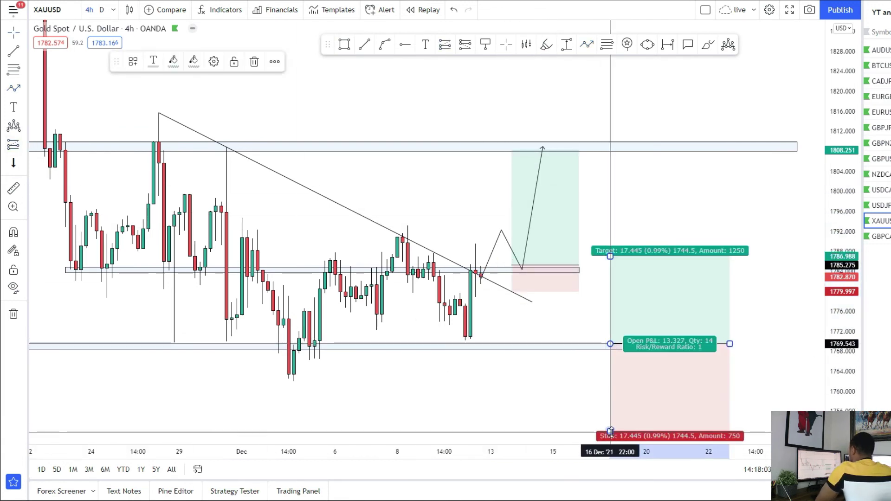
{"action": "left_click_drag", "start_coordinate": [611, 432], "coordinate": [611, 369]}
{"action": "left_click_drag", "start_coordinate": [610, 255], "coordinate": [611, 149]}
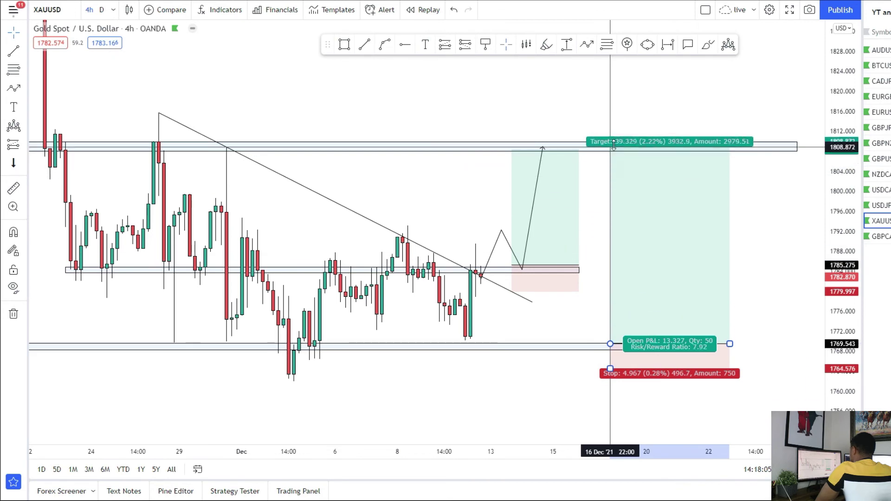
{"action": "scroll", "coordinate": [468, 346], "scroll_direction": "down", "scroll_amount": 2}
{"action": "left_click", "coordinate": [467, 346]}
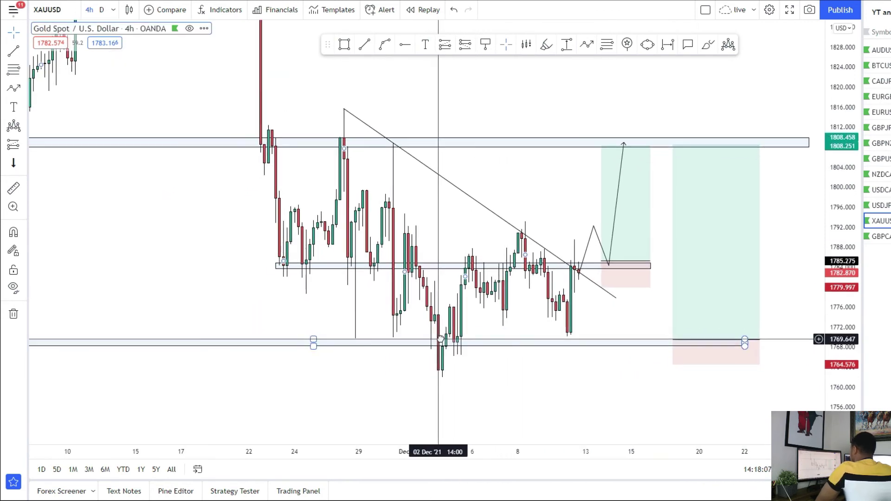
{"action": "scroll", "coordinate": [338, 392], "scroll_direction": "up", "scroll_amount": 2}
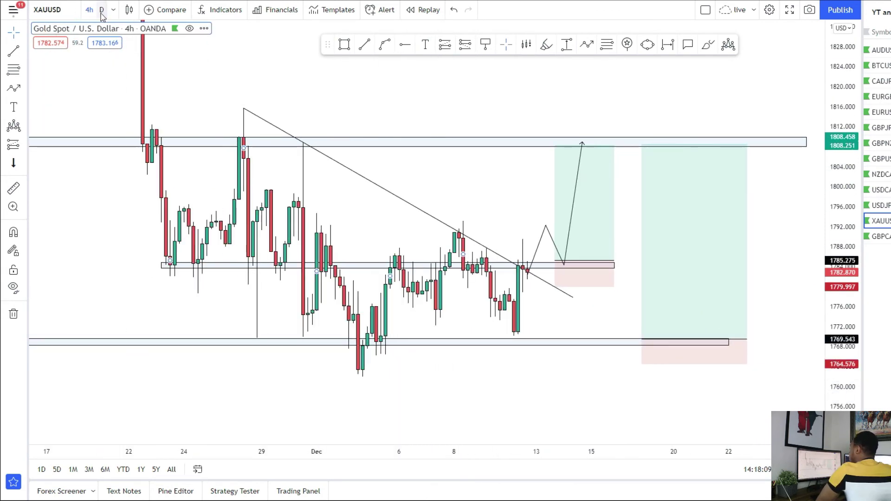
{"action": "left_click", "coordinate": [102, 10]}
{"action": "scroll", "coordinate": [209, 295], "scroll_direction": "up", "scroll_amount": 3}
{"action": "scroll", "coordinate": [456, 338], "scroll_direction": "up", "scroll_amount": 3}
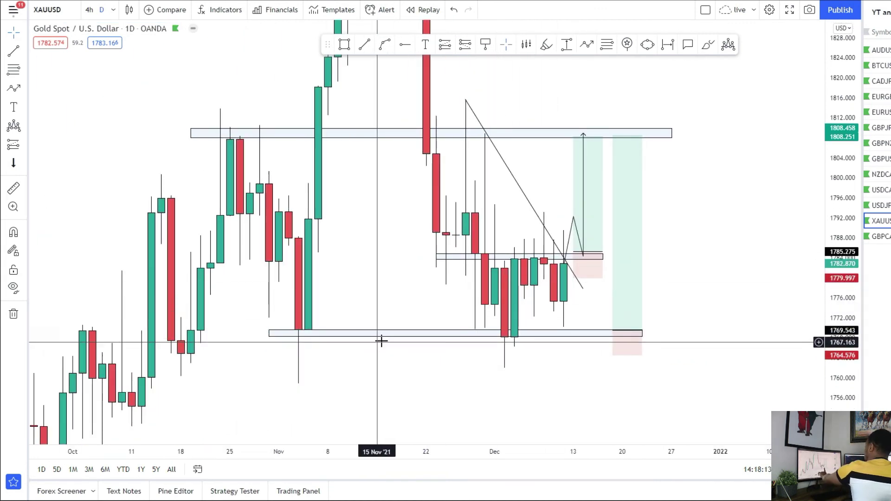
{"action": "left_click", "coordinate": [90, 9]}
{"action": "scroll", "coordinate": [503, 301], "scroll_direction": "up", "scroll_amount": 3}
{"action": "mouse_move", "coordinate": [503, 302]}
{"action": "left_mouse_down"}
{"action": "mouse_move", "coordinate": [391, 304]}
{"action": "mouse_move", "coordinate": [370, 294]}
{"action": "left_mouse_up"}
{"action": "scroll", "coordinate": [414, 305], "scroll_direction": "up", "scroll_amount": 1}
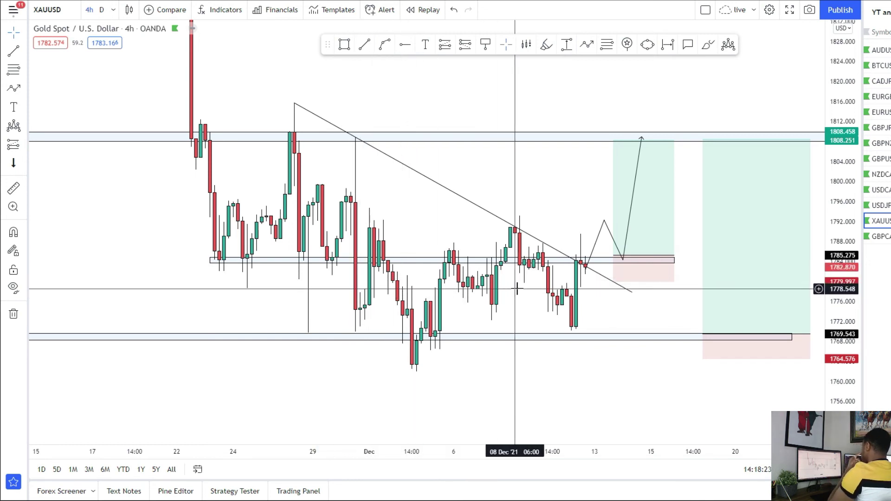
{"action": "left_click_drag", "start_coordinate": [509, 288], "coordinate": [446, 293]}
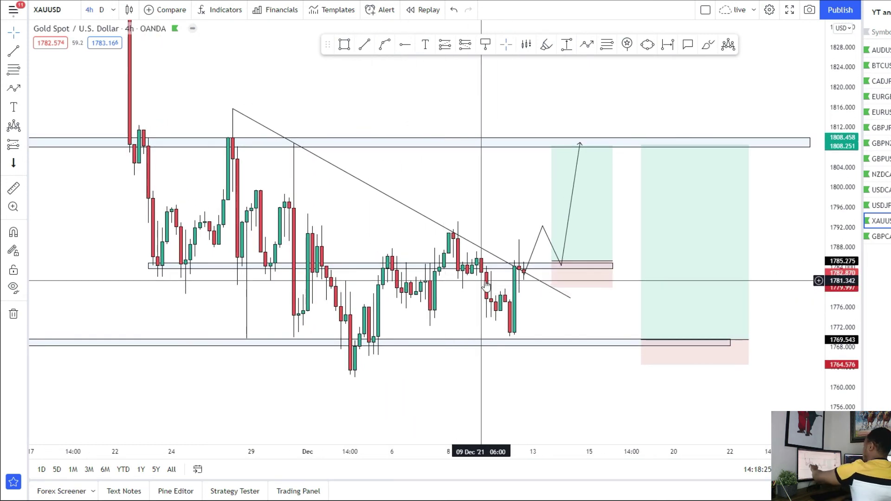
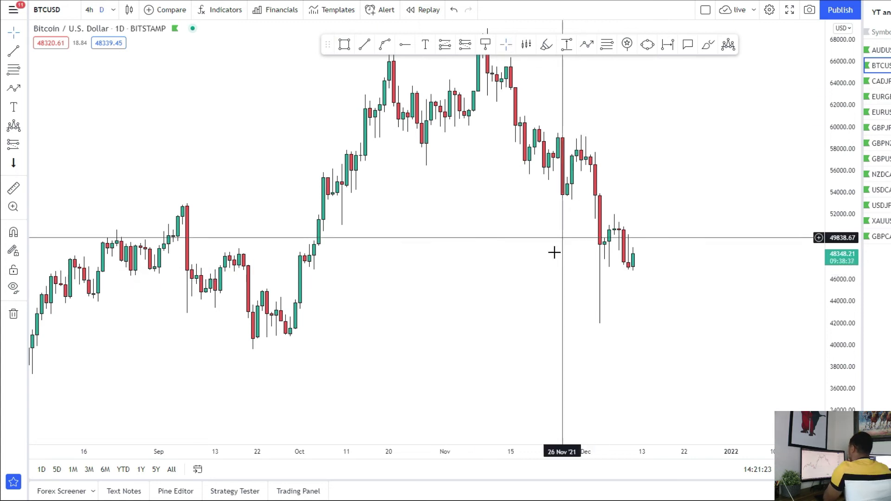
Draw a rectangle zone marking support near 41,000 on the daily chart
{"action": "scroll", "coordinate": [531, 258], "scroll_direction": "up", "scroll_amount": 2}
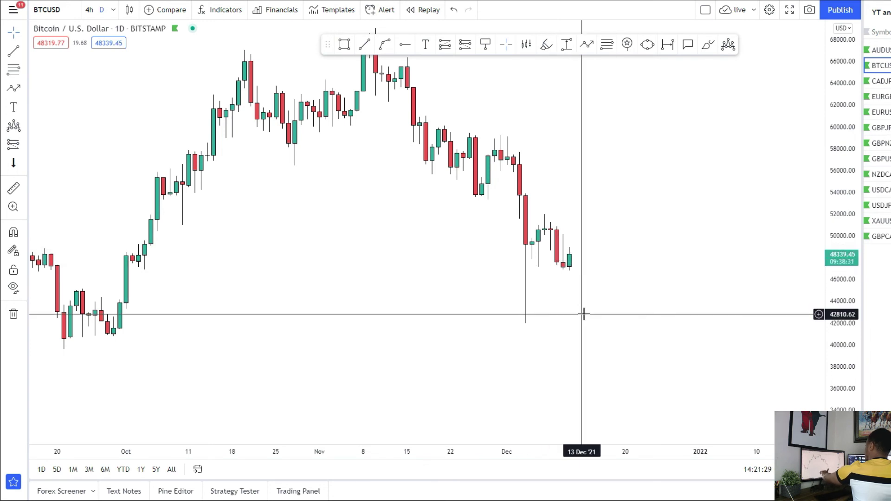
{"action": "left_click", "coordinate": [345, 44]}
{"action": "scroll", "coordinate": [288, 304], "scroll_direction": "down", "scroll_amount": 2}
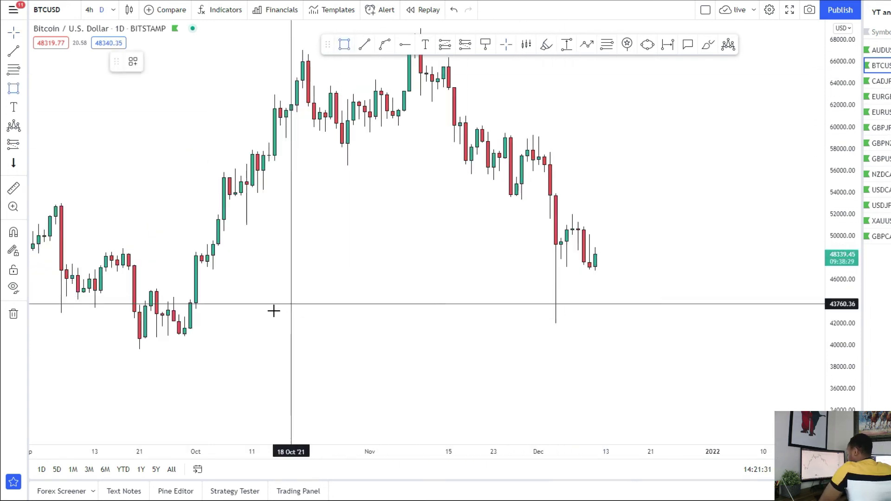
{"action": "left_click_drag", "start_coordinate": [174, 331], "coordinate": [740, 340]}
{"action": "left_click_drag", "start_coordinate": [377, 327], "coordinate": [373, 413]}
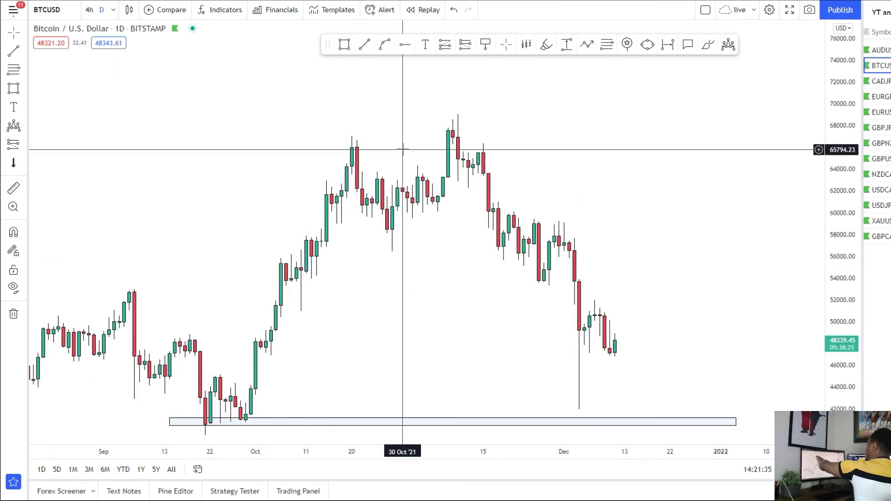
{"action": "mouse_move", "coordinate": [411, 172]}
{"action": "left_mouse_down"}
{"action": "mouse_move", "coordinate": [427, 132]}
{"action": "mouse_move", "coordinate": [412, 269]}
{"action": "left_mouse_up"}
Draw a second rectangle zone around 53,500 at the breakdown
{"action": "scroll", "coordinate": [544, 236], "scroll_direction": "up", "scroll_amount": 2}
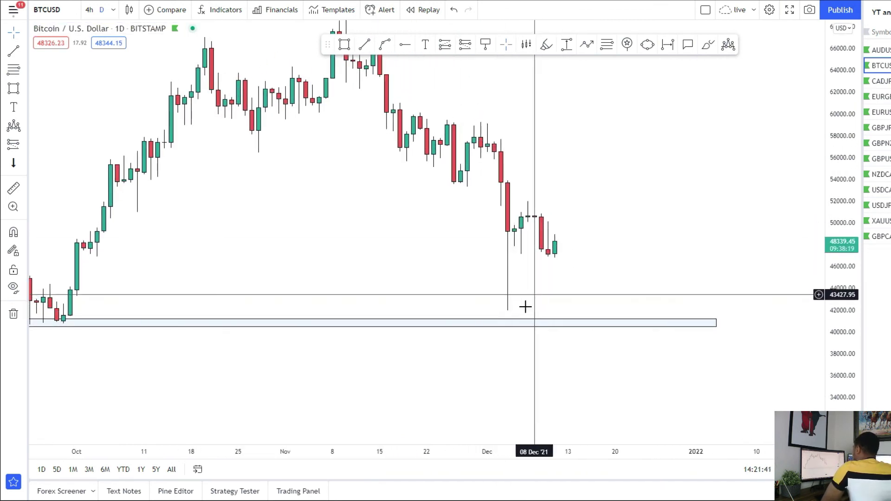
{"action": "left_click_drag", "start_coordinate": [455, 109], "coordinate": [433, 135]}
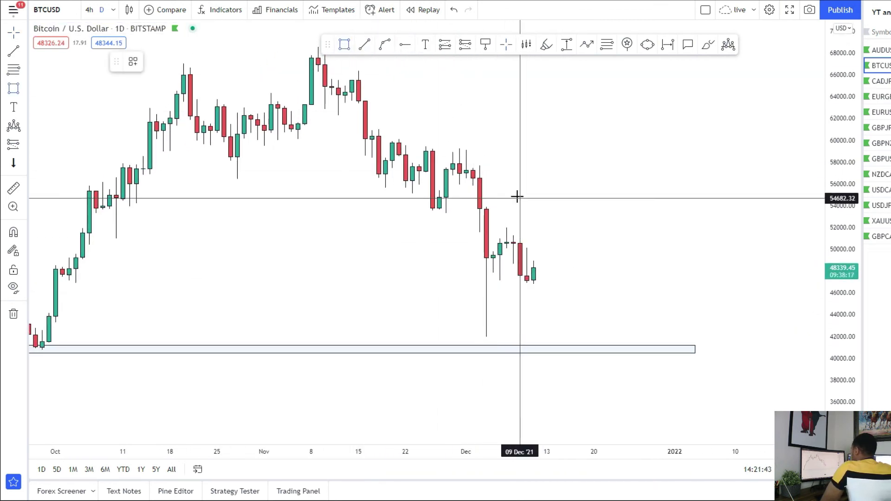
{"action": "left_click_drag", "start_coordinate": [420, 210], "coordinate": [730, 211]}
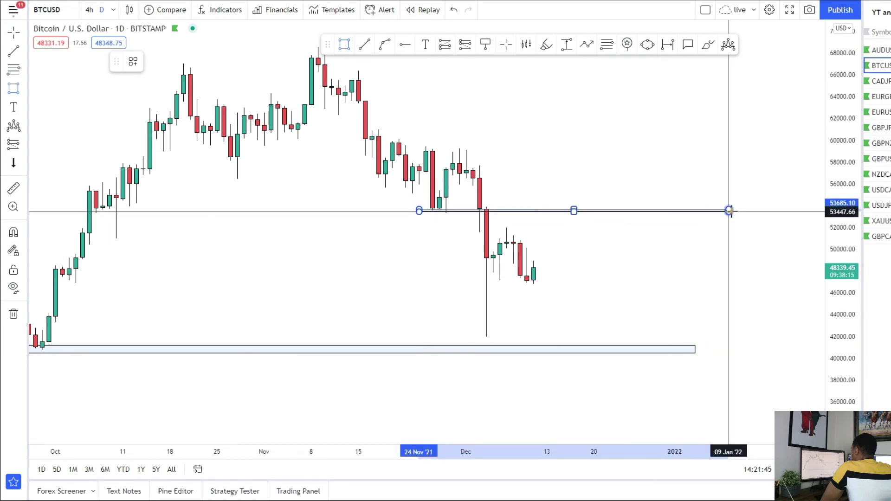
{"action": "left_click", "coordinate": [484, 237]}
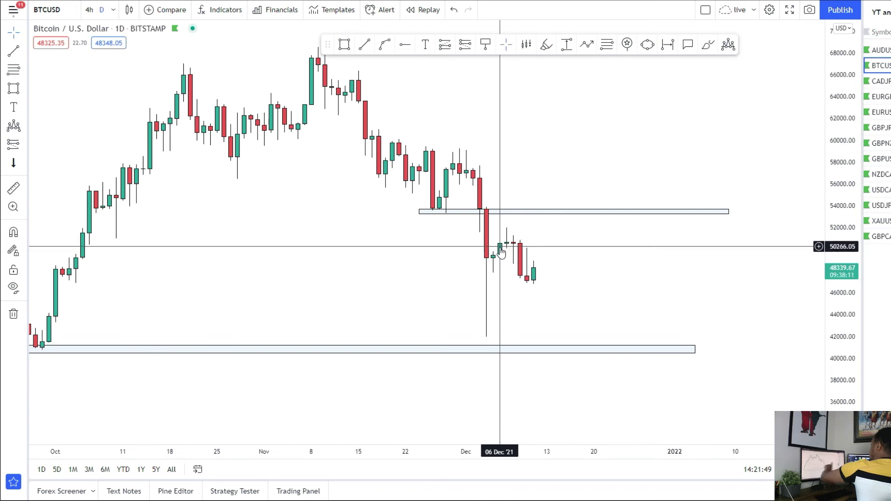
Switch the chart to the 4-hour interval by entering 240
{"action": "scroll", "coordinate": [508, 270], "scroll_direction": "down", "scroll_amount": 3}
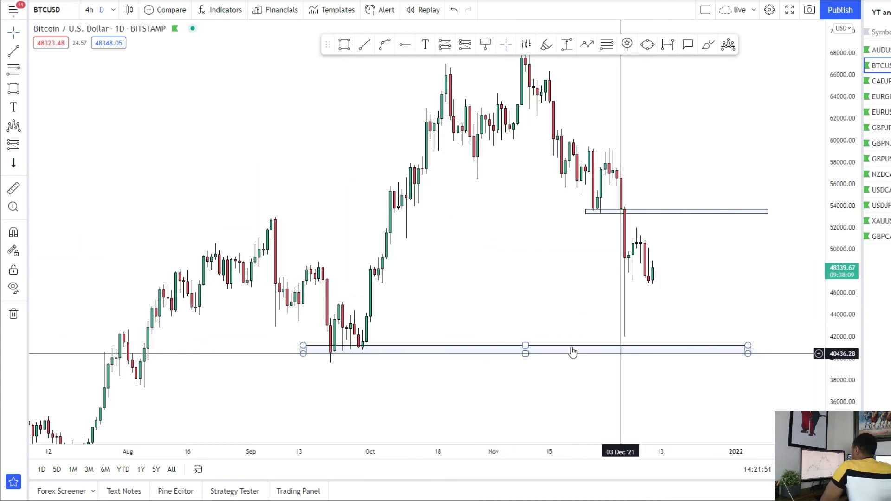
{"action": "scroll", "coordinate": [155, 89], "scroll_direction": "up", "scroll_amount": 3}
{"action": "type", "text": "240"}
{"action": "key", "text": "Return"}
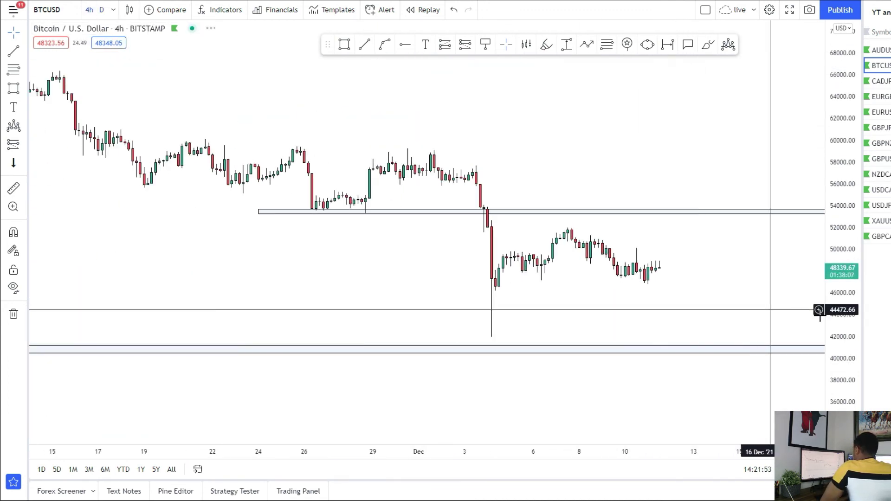
Mark the consolidation zone around 47,000–48,000 with a rectangle
{"action": "mouse_move", "coordinate": [841, 307]}
{"action": "left_mouse_down"}
{"action": "mouse_move", "coordinate": [621, 233]}
{"action": "mouse_move", "coordinate": [368, 80]}
{"action": "left_mouse_up"}
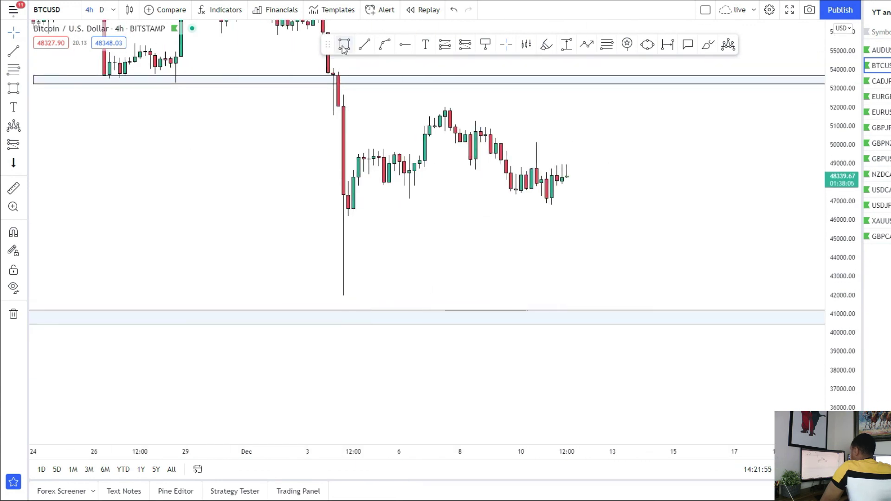
{"action": "left_click_drag", "start_coordinate": [320, 185], "coordinate": [737, 204]}
{"action": "left_click_drag", "start_coordinate": [617, 277], "coordinate": [530, 341]}
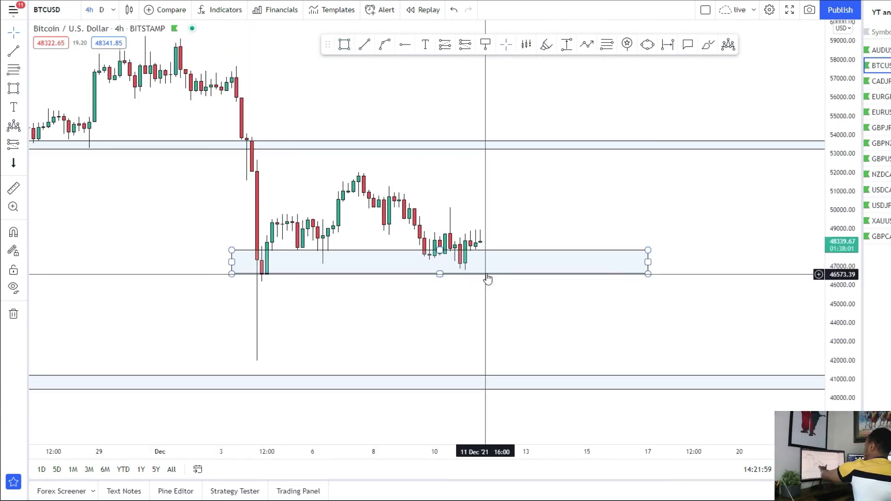
{"action": "scroll", "coordinate": [506, 185], "scroll_direction": "down", "scroll_amount": 3}
Sketch a bearish path dipping below the zone, retesting it, then falling to 41,000
{"action": "left_click", "coordinate": [587, 45]}
{"action": "scroll", "coordinate": [537, 239], "scroll_direction": "up", "scroll_amount": 2}
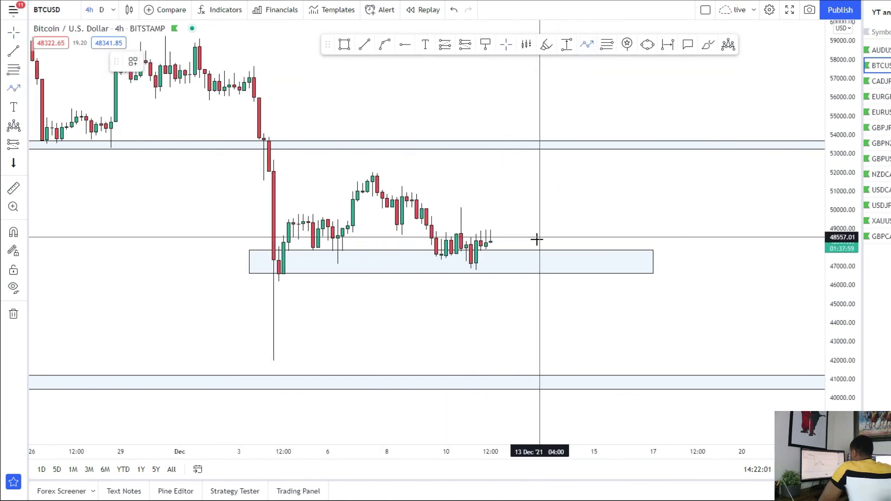
{"action": "left_click", "coordinate": [486, 234]}
{"action": "left_click", "coordinate": [506, 301]}
{"action": "left_click", "coordinate": [530, 265]}
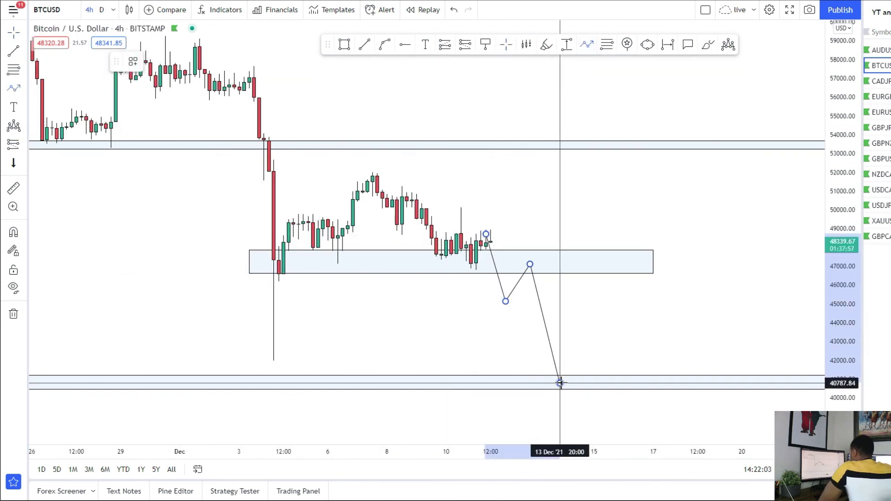
{"action": "double_click", "coordinate": [560, 383]}
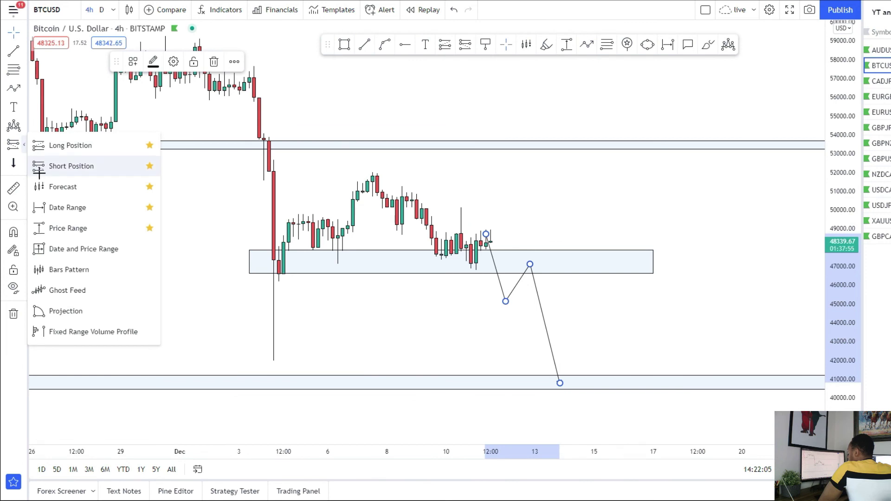
Add a short position at the retest with stop 48,116 and target 40,898
{"action": "left_click", "coordinate": [39, 171]}
{"action": "left_click", "coordinate": [516, 271]}
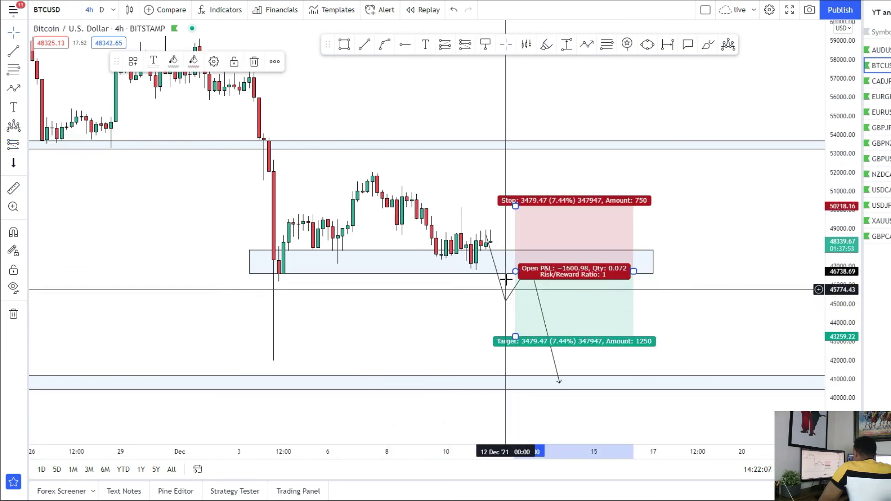
{"action": "left_click_drag", "start_coordinate": [516, 206], "coordinate": [516, 246]}
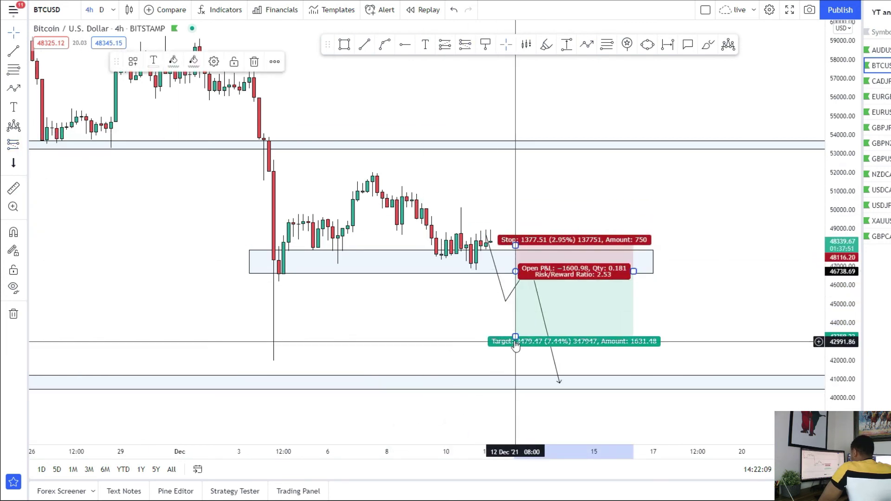
{"action": "left_click_drag", "start_coordinate": [515, 341], "coordinate": [515, 381]}
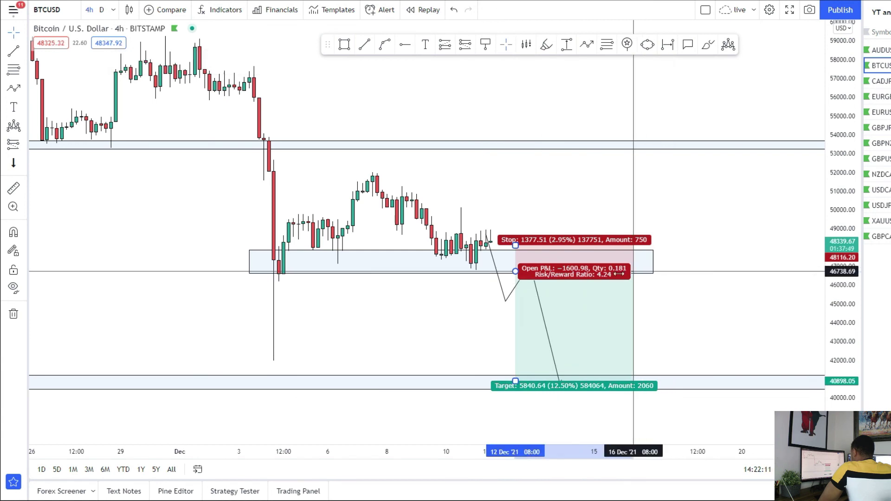
{"action": "left_click_drag", "start_coordinate": [620, 275], "coordinate": [577, 275]}
{"action": "left_click_drag", "start_coordinate": [358, 309], "coordinate": [333, 326]}
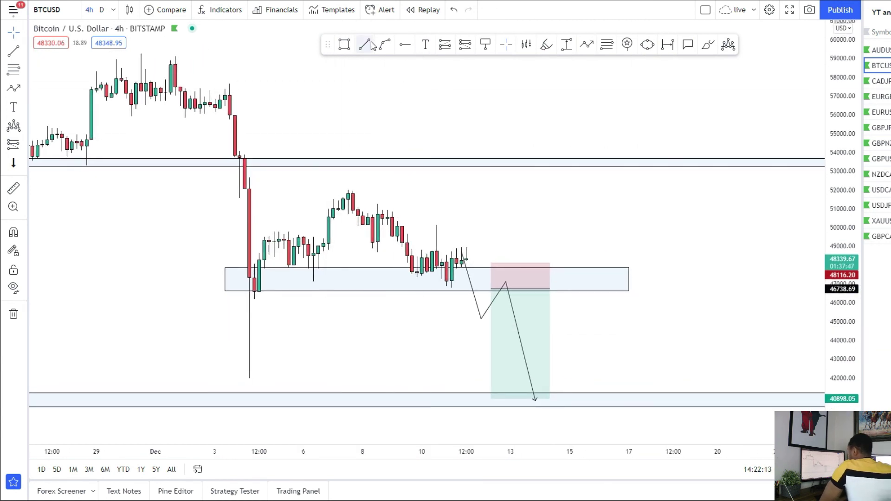
Draw a trendline down from the recent high and nudge the bearish path into place
{"action": "left_click", "coordinate": [348, 186]}
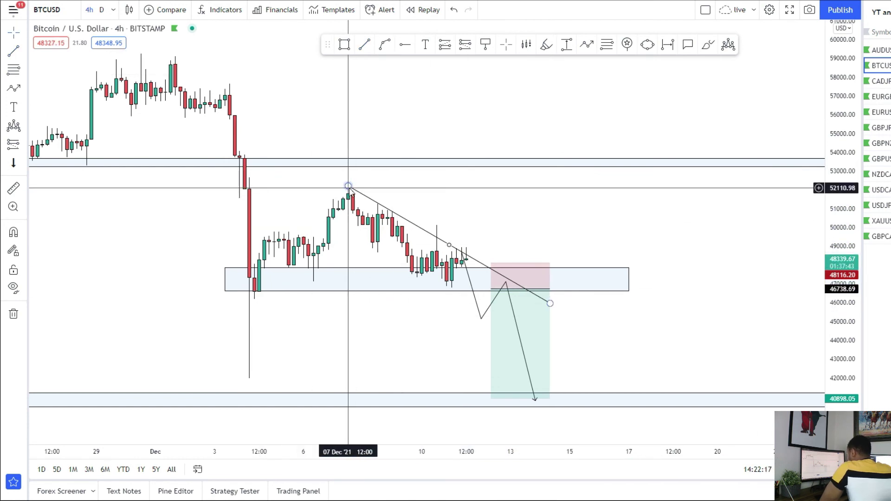
{"action": "left_click_drag", "start_coordinate": [348, 186], "coordinate": [347, 190]}
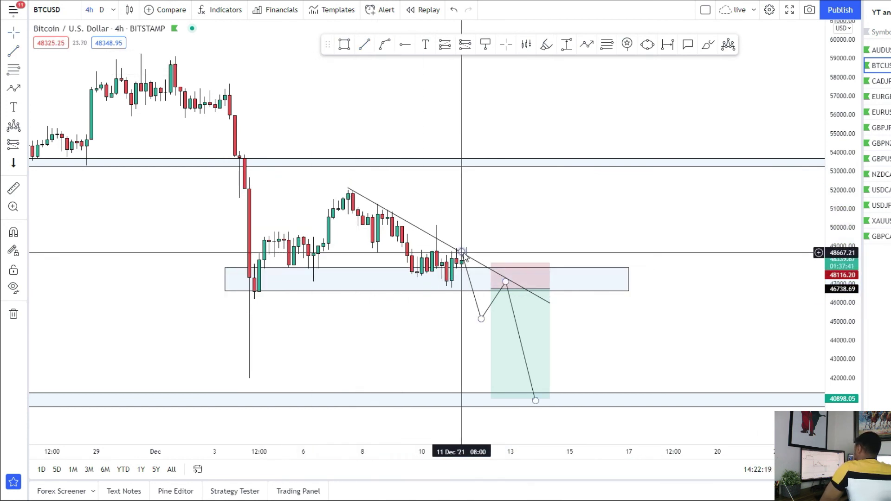
{"action": "left_click_drag", "start_coordinate": [424, 349], "coordinate": [397, 336]}
{"action": "left_click_drag", "start_coordinate": [438, 250], "coordinate": [443, 260]}
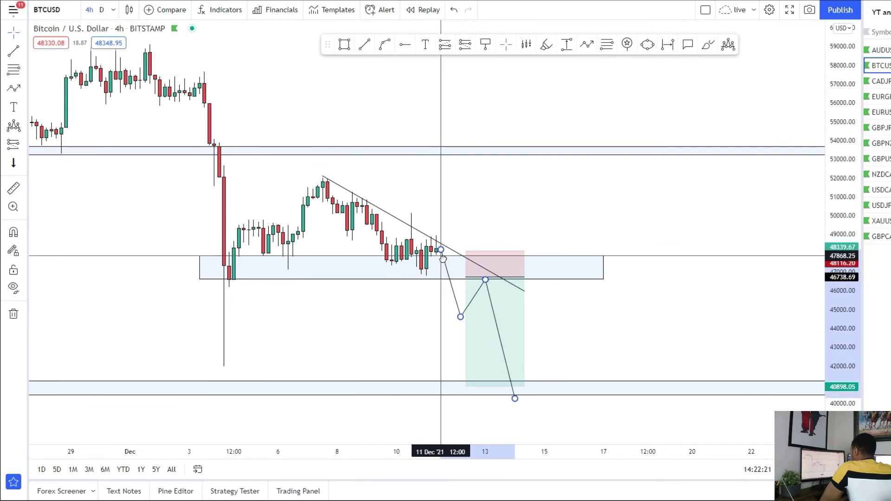
{"action": "left_click_drag", "start_coordinate": [399, 314], "coordinate": [377, 307]}
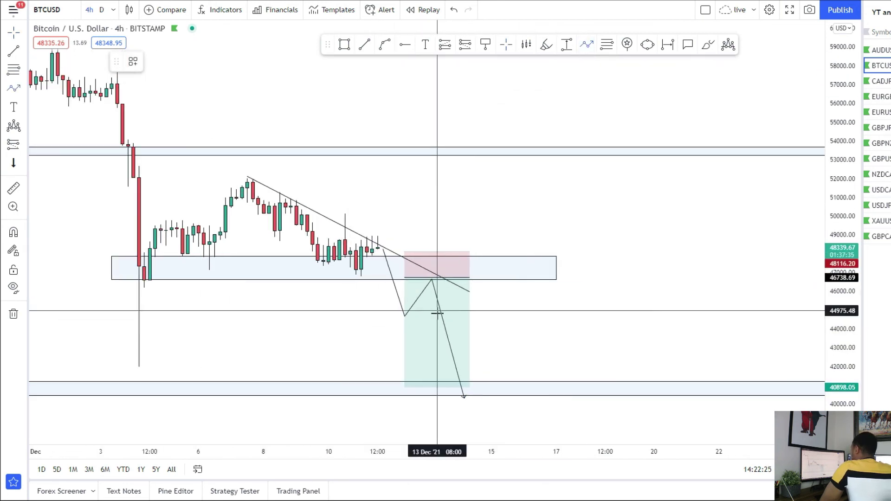
Draw a bullish path up from the latest candle, back to the middle zone, then to resistance
{"action": "scroll", "coordinate": [299, 159], "scroll_direction": "down", "scroll_amount": 3}
{"action": "scroll", "coordinate": [334, 149], "scroll_direction": "up", "scroll_amount": 3}
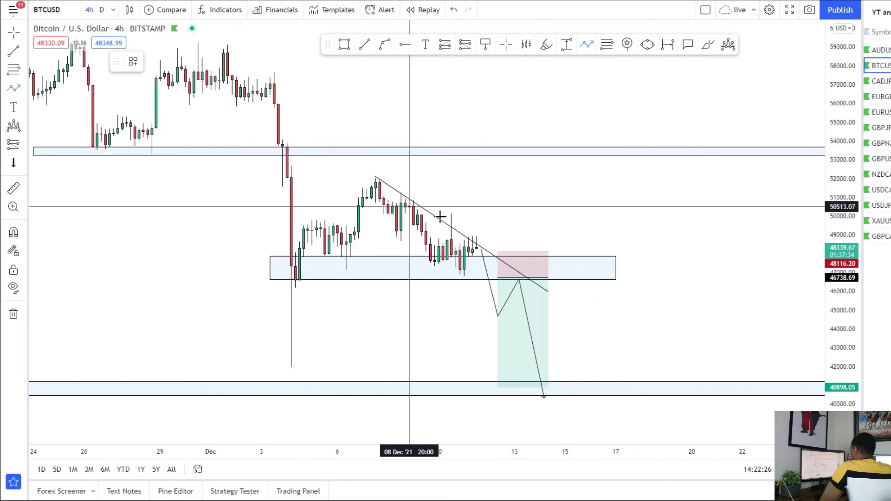
{"action": "left_click", "coordinate": [477, 258]}
{"action": "left_click", "coordinate": [515, 199]}
{"action": "left_click", "coordinate": [556, 262]}
{"action": "double_click", "coordinate": [565, 156]}
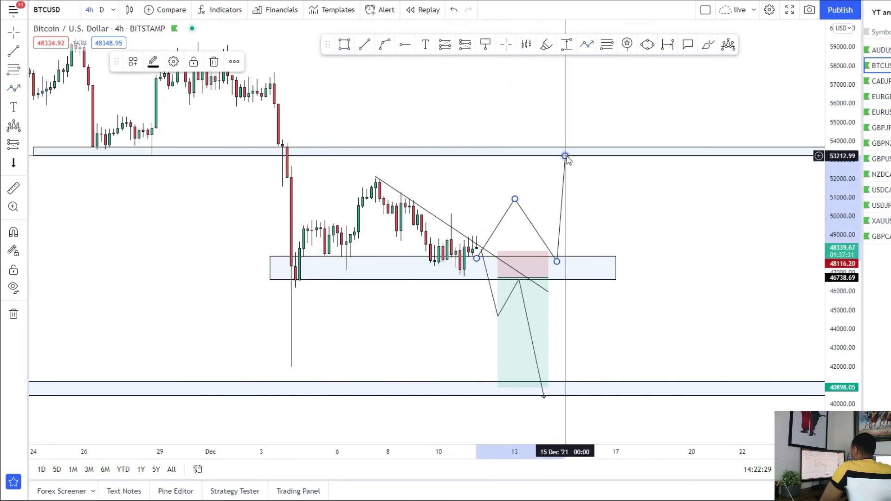
Add a long position at the middle zone targeting the 53,240 upper resistance
{"action": "left_click", "coordinate": [26, 146]}
{"action": "left_click", "coordinate": [74, 143]}
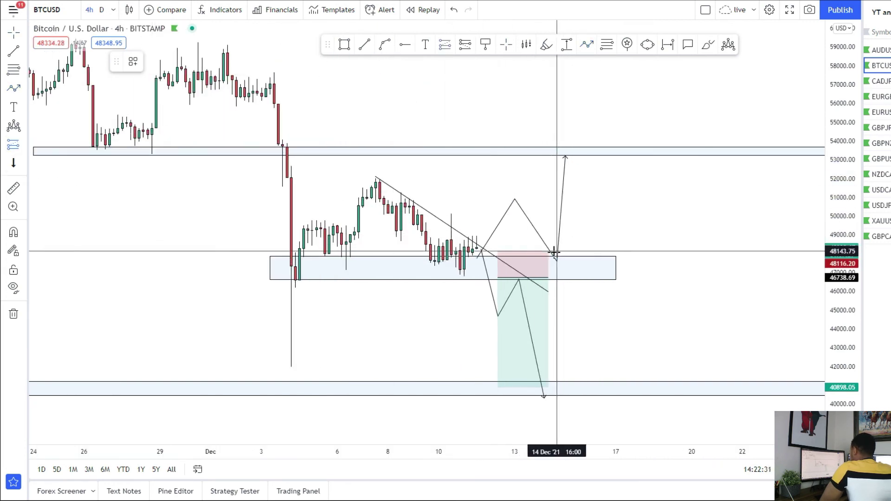
{"action": "left_click", "coordinate": [549, 250]}
{"action": "mouse_move", "coordinate": [551, 315]}
{"action": "left_mouse_down"}
{"action": "mouse_move", "coordinate": [550, 276]}
{"action": "mouse_move", "coordinate": [578, 267]}
{"action": "left_mouse_up"}
{"action": "left_click_drag", "start_coordinate": [552, 188], "coordinate": [553, 155]}
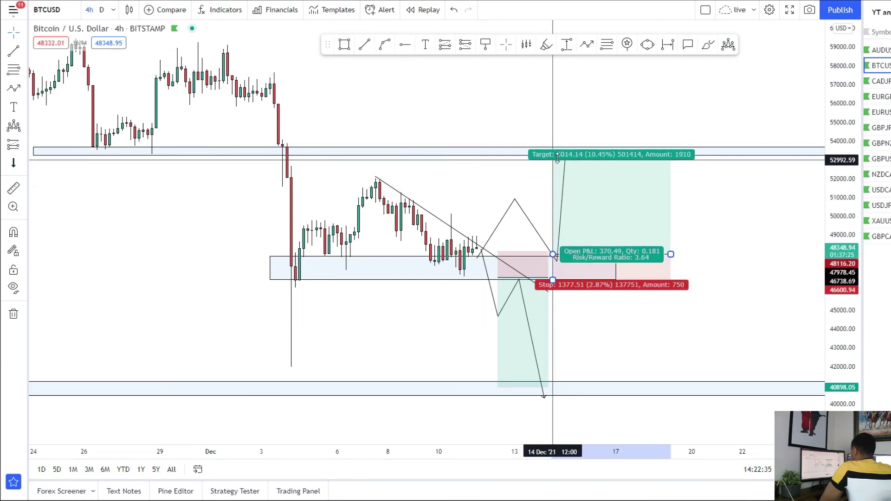
{"action": "left_click_drag", "start_coordinate": [671, 255], "coordinate": [638, 254]}
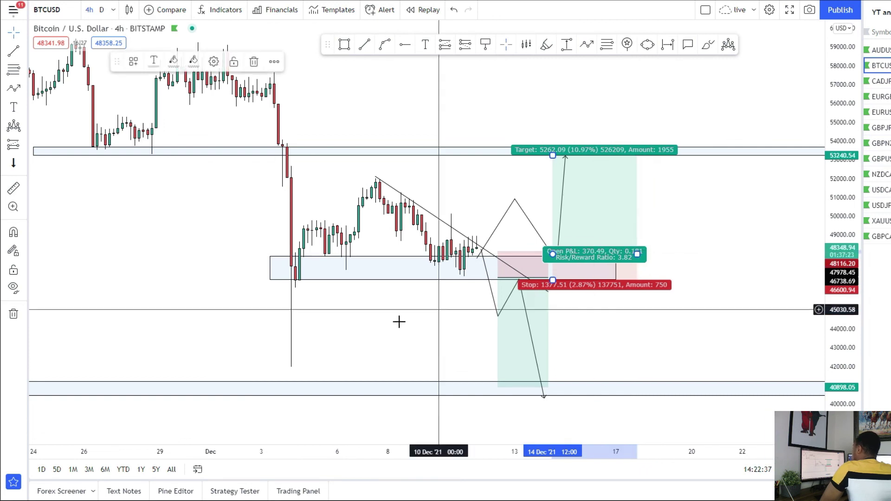
{"action": "left_click_drag", "start_coordinate": [425, 312], "coordinate": [339, 324]}
{"action": "scroll", "coordinate": [347, 324], "scroll_direction": "up", "scroll_amount": 2}
{"action": "scroll", "coordinate": [347, 324], "scroll_direction": "down", "scroll_amount": 2}
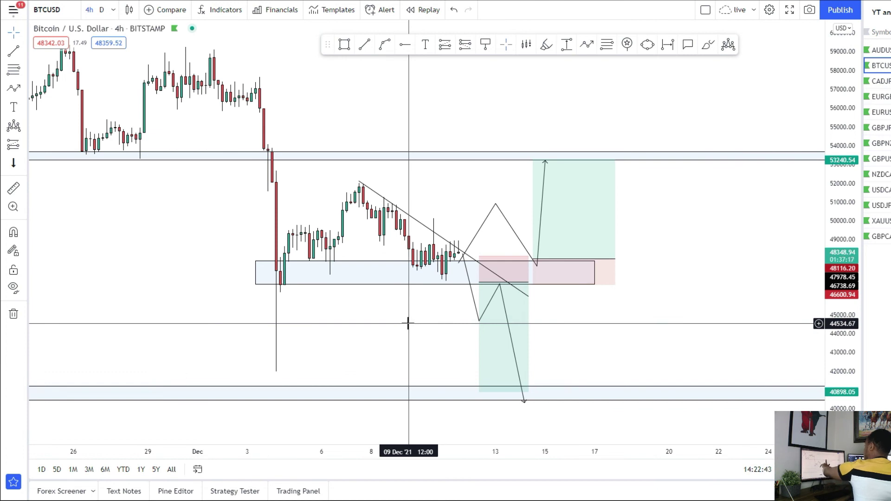
Recenter and zoom the 4-hour chart around the trade setup
{"action": "left_click_drag", "start_coordinate": [298, 255], "coordinate": [457, 245]}
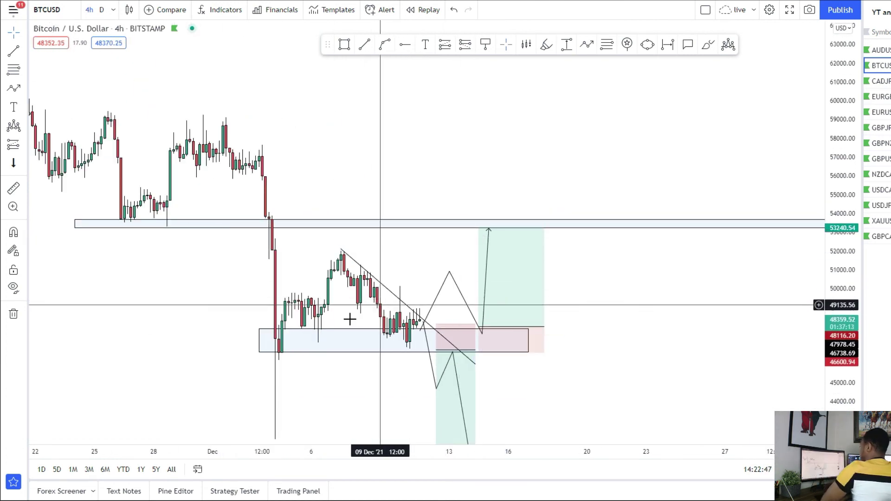
{"action": "scroll", "coordinate": [309, 294], "scroll_direction": "left", "scroll_amount": 5}
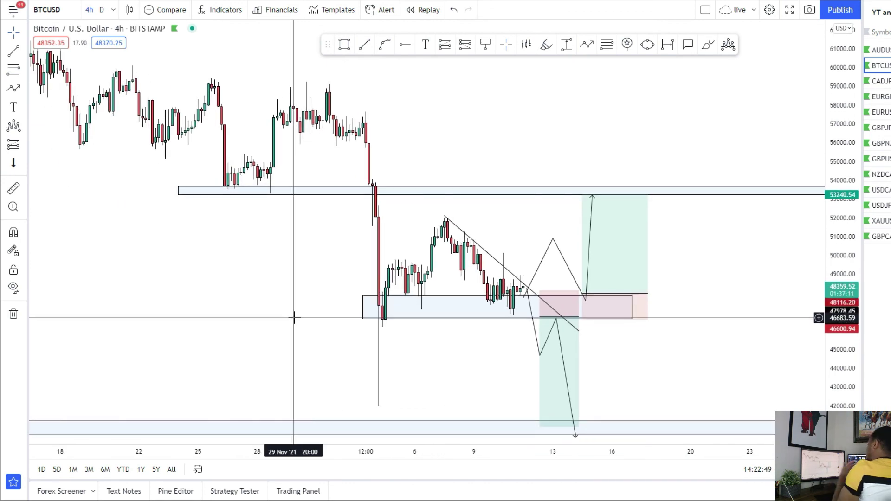
{"action": "scroll", "coordinate": [308, 260], "scroll_direction": "up", "scroll_amount": 2}
{"action": "scroll", "coordinate": [362, 264], "scroll_direction": "up", "scroll_amount": 1}
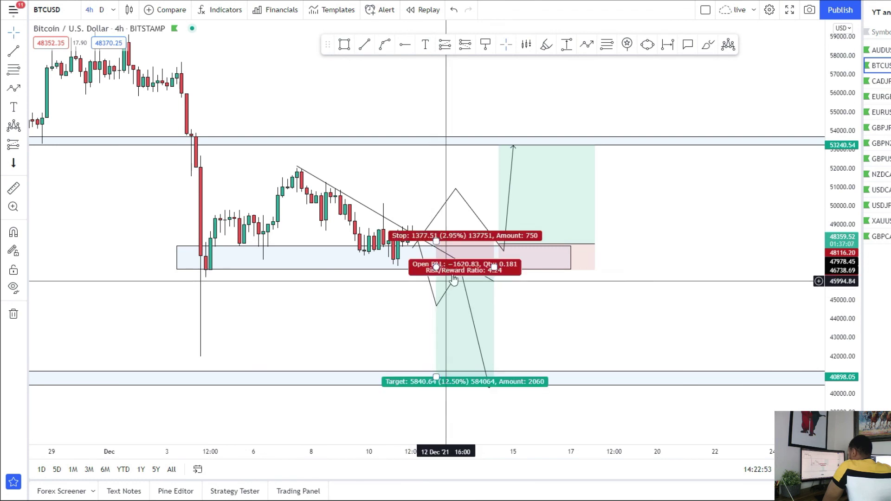
{"action": "scroll", "coordinate": [425, 298], "scroll_direction": "down", "scroll_amount": 2}
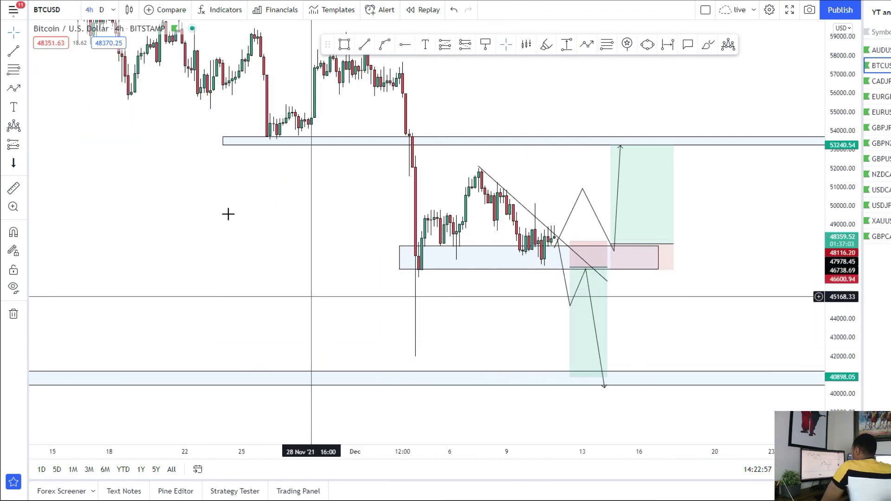
View the zones on daily candles across October–December, then return to 4-hour candles
{"action": "left_click", "coordinate": [102, 10]}
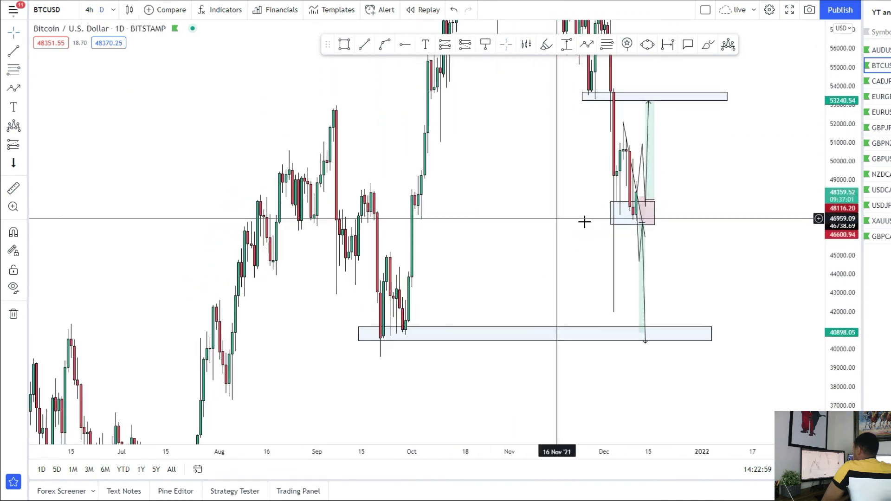
{"action": "scroll", "coordinate": [446, 214], "scroll_direction": "up", "scroll_amount": 3}
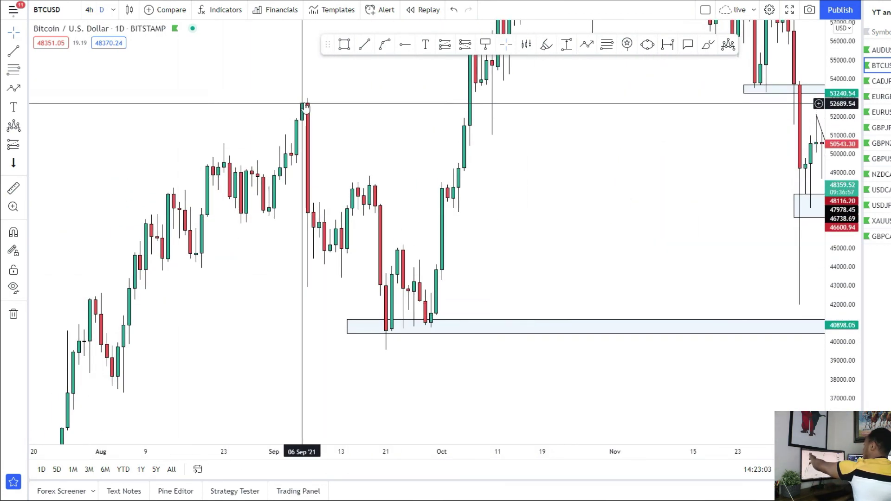
{"action": "scroll", "coordinate": [281, 286], "scroll_direction": "up", "scroll_amount": 2}
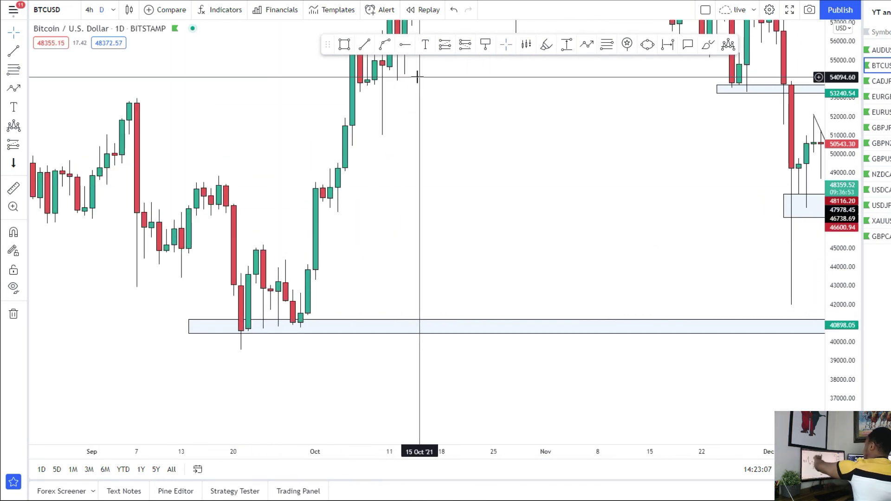
{"action": "left_click_drag", "start_coordinate": [472, 162], "coordinate": [258, 237]}
{"action": "scroll", "coordinate": [258, 236], "scroll_direction": "up", "scroll_amount": 1}
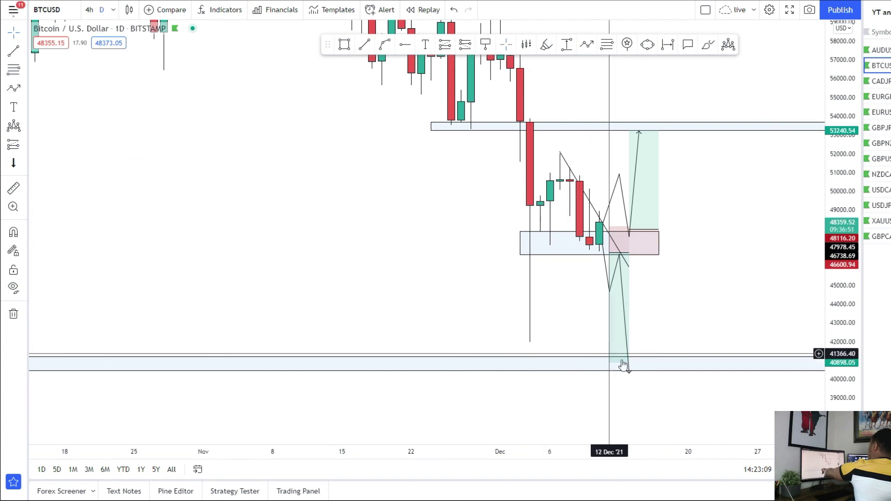
{"action": "left_click", "coordinate": [89, 10]}
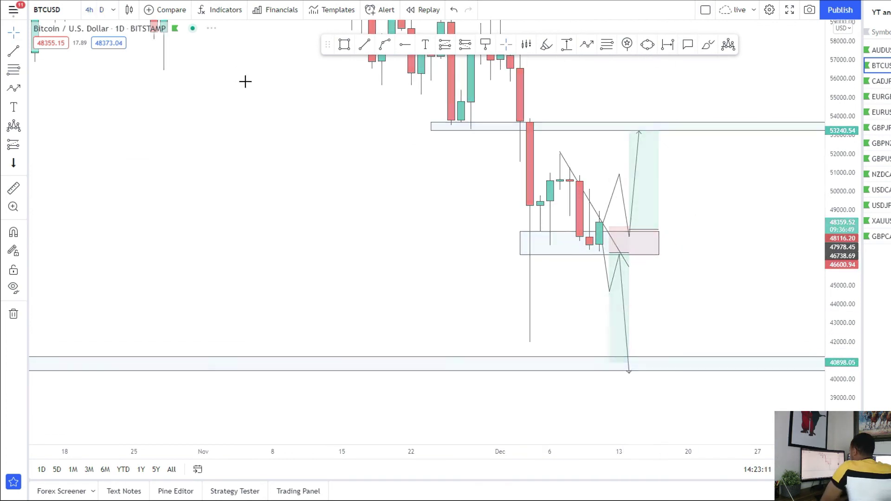
Zoom and pan the 4-hour chart to show the trendline, zones and both positions together
{"action": "scroll", "coordinate": [362, 227], "scroll_direction": "up", "scroll_amount": 2}
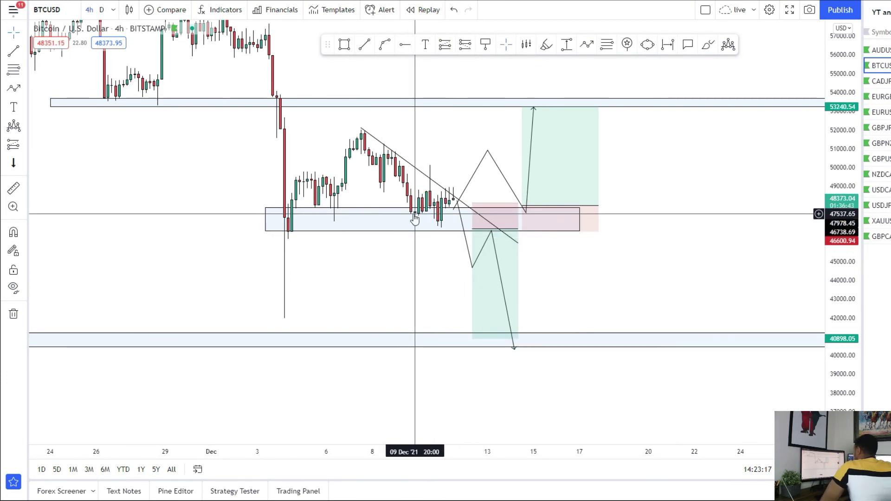
{"action": "left_click", "coordinate": [415, 219]}
{"action": "left_click_drag", "start_coordinate": [418, 250], "coordinate": [400, 281]}
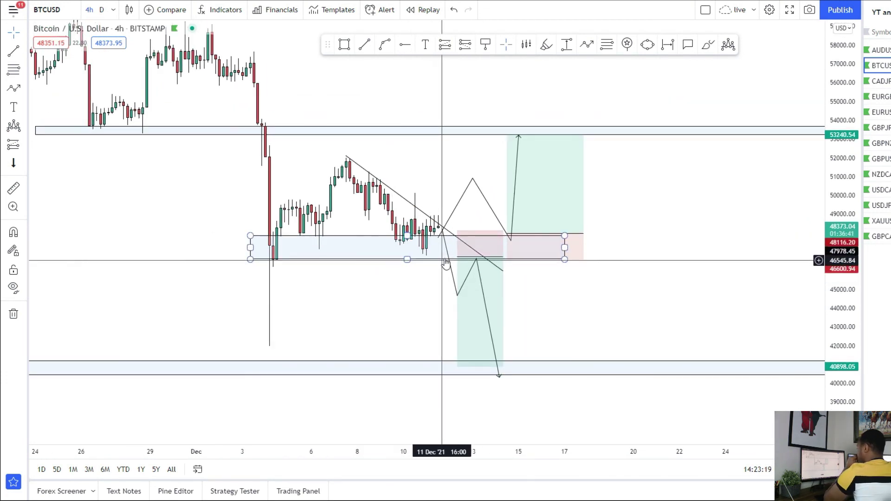
{"action": "left_click", "coordinate": [505, 188]}
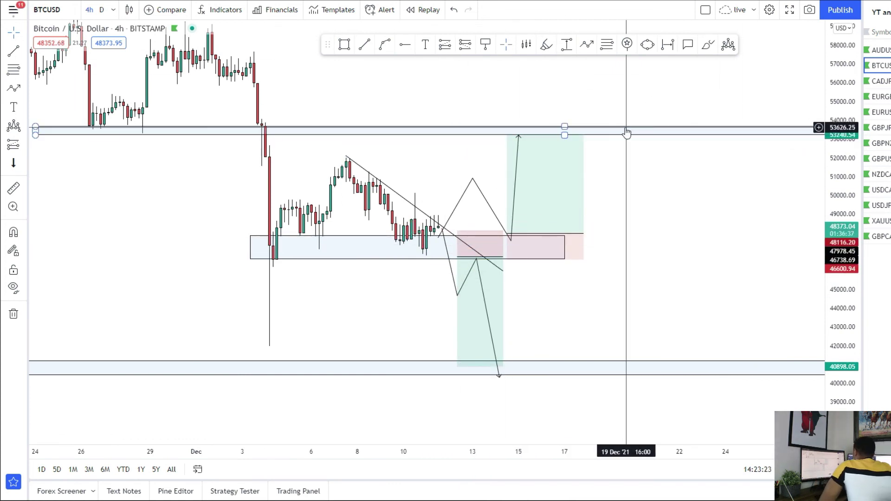
{"action": "scroll", "coordinate": [627, 133], "scroll_direction": "down", "scroll_amount": 2}
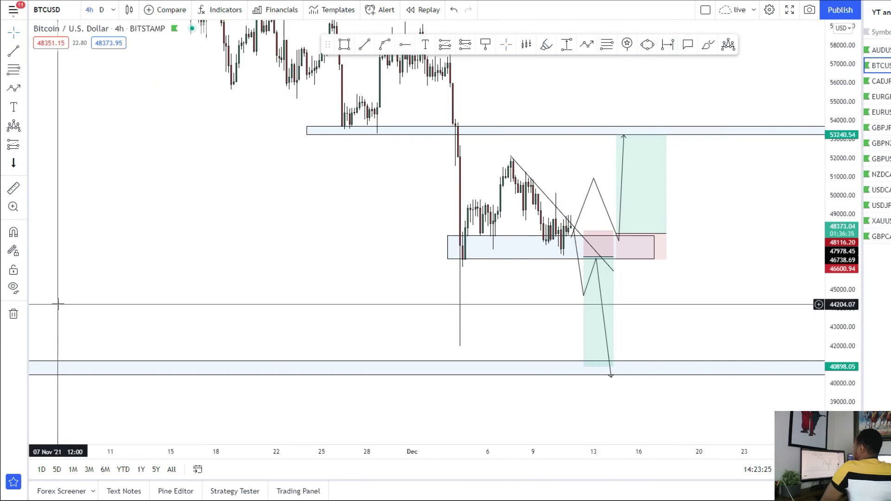